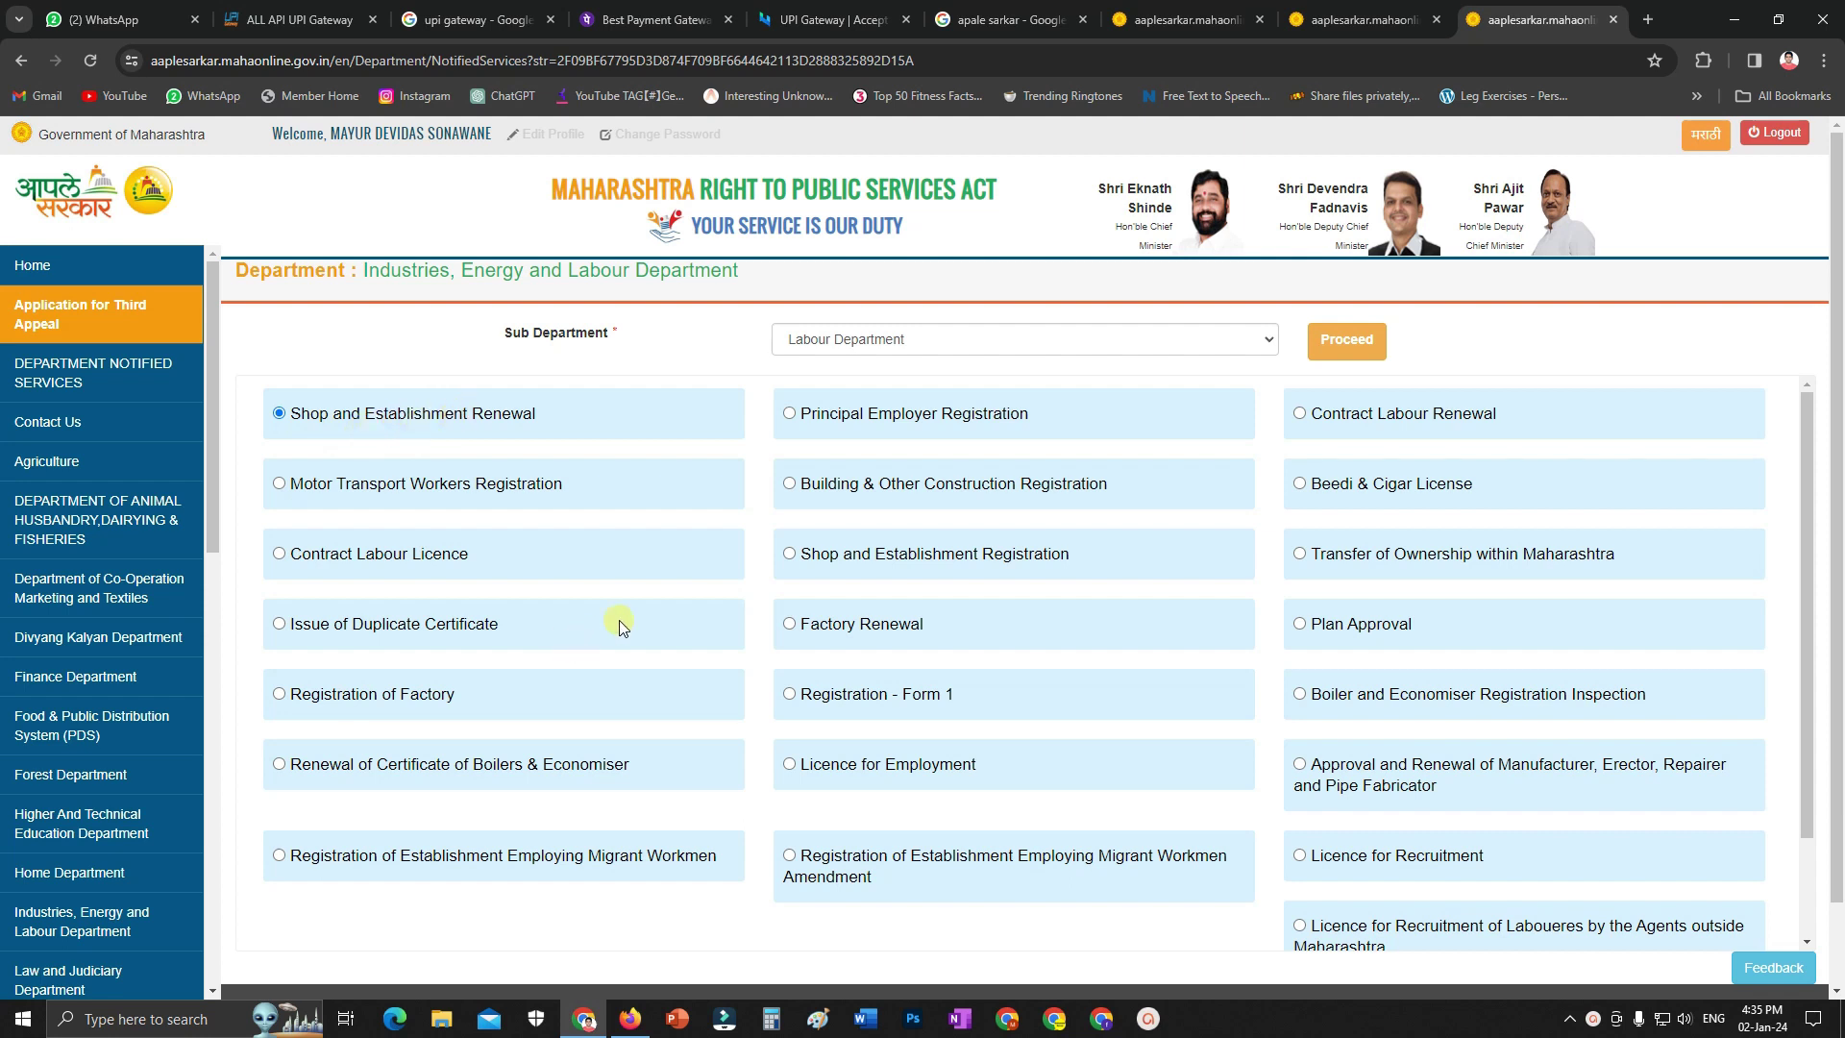
Switch to the PhonePe e-mail in Gmail and examine the KYC documents for individual merchants, especially the Shop Establishment Certificate
scroll(694, 576, down, 1)
scroll(632, 602, up, 1)
click(629, 1016)
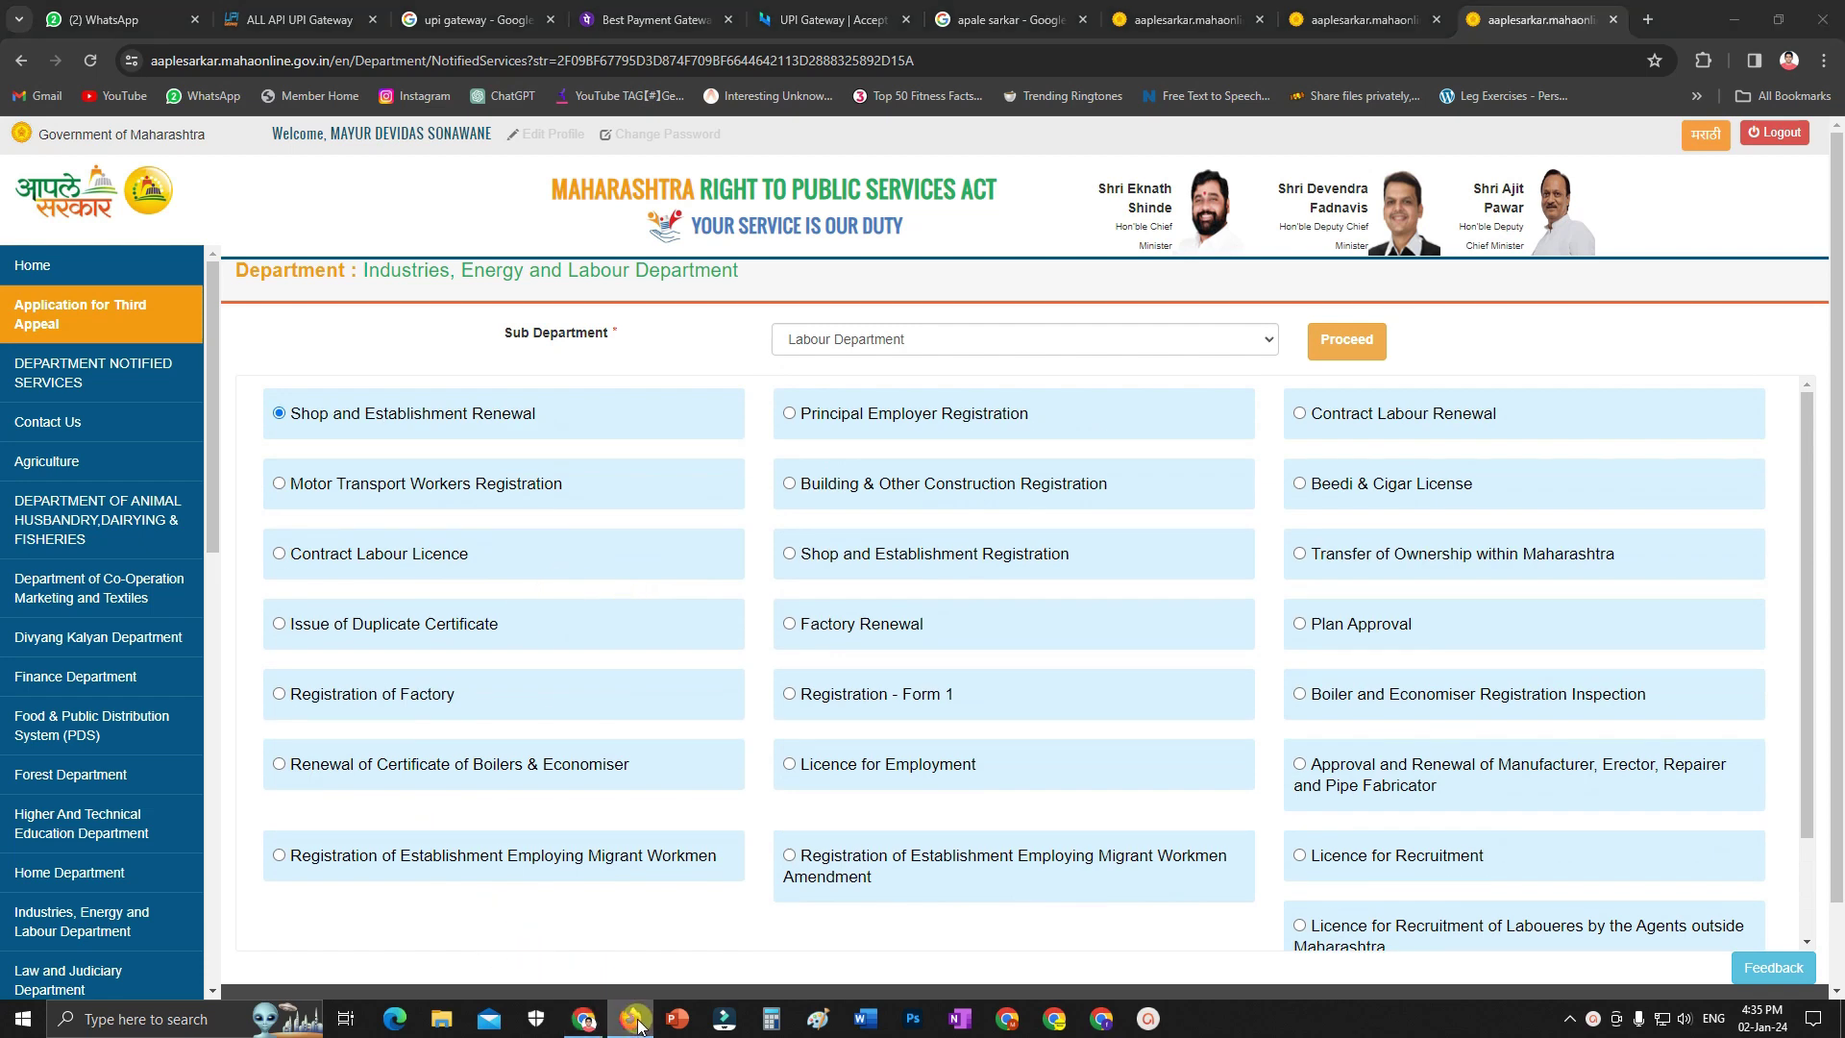
scroll(1007, 643, down, 3)
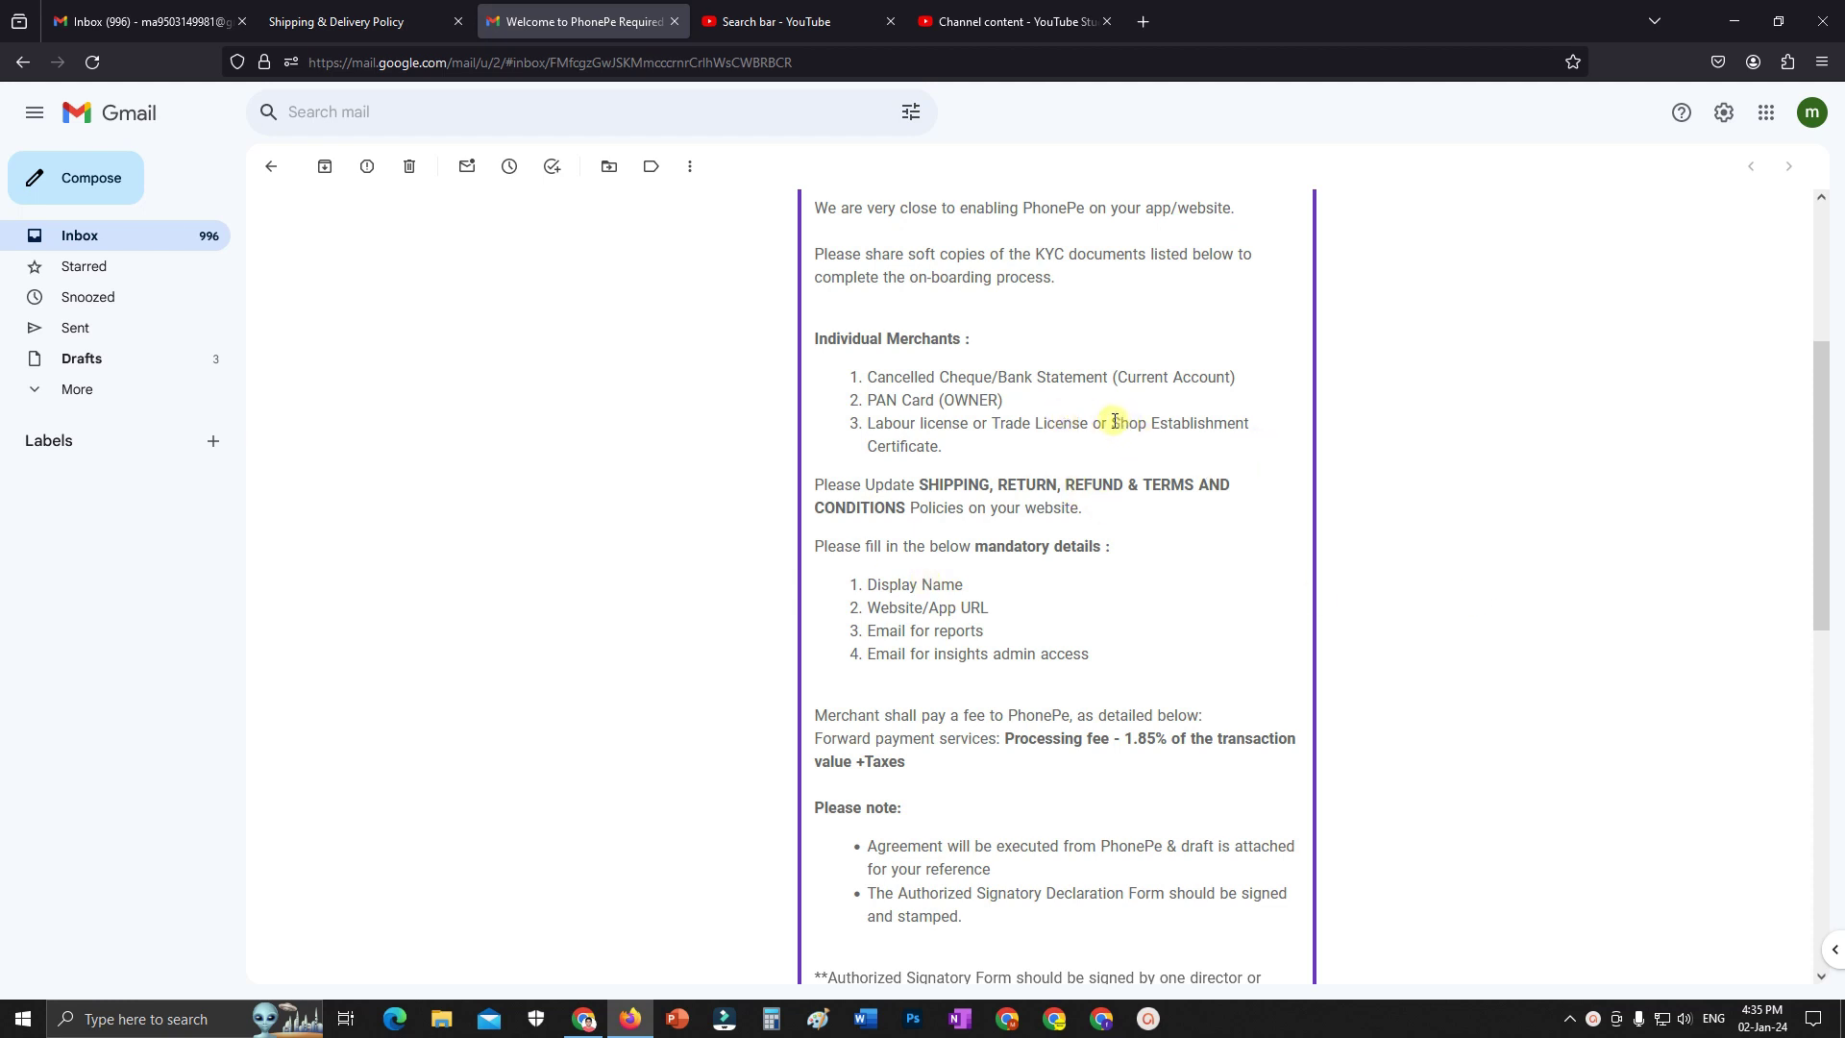
drag(1113, 423, 1243, 443)
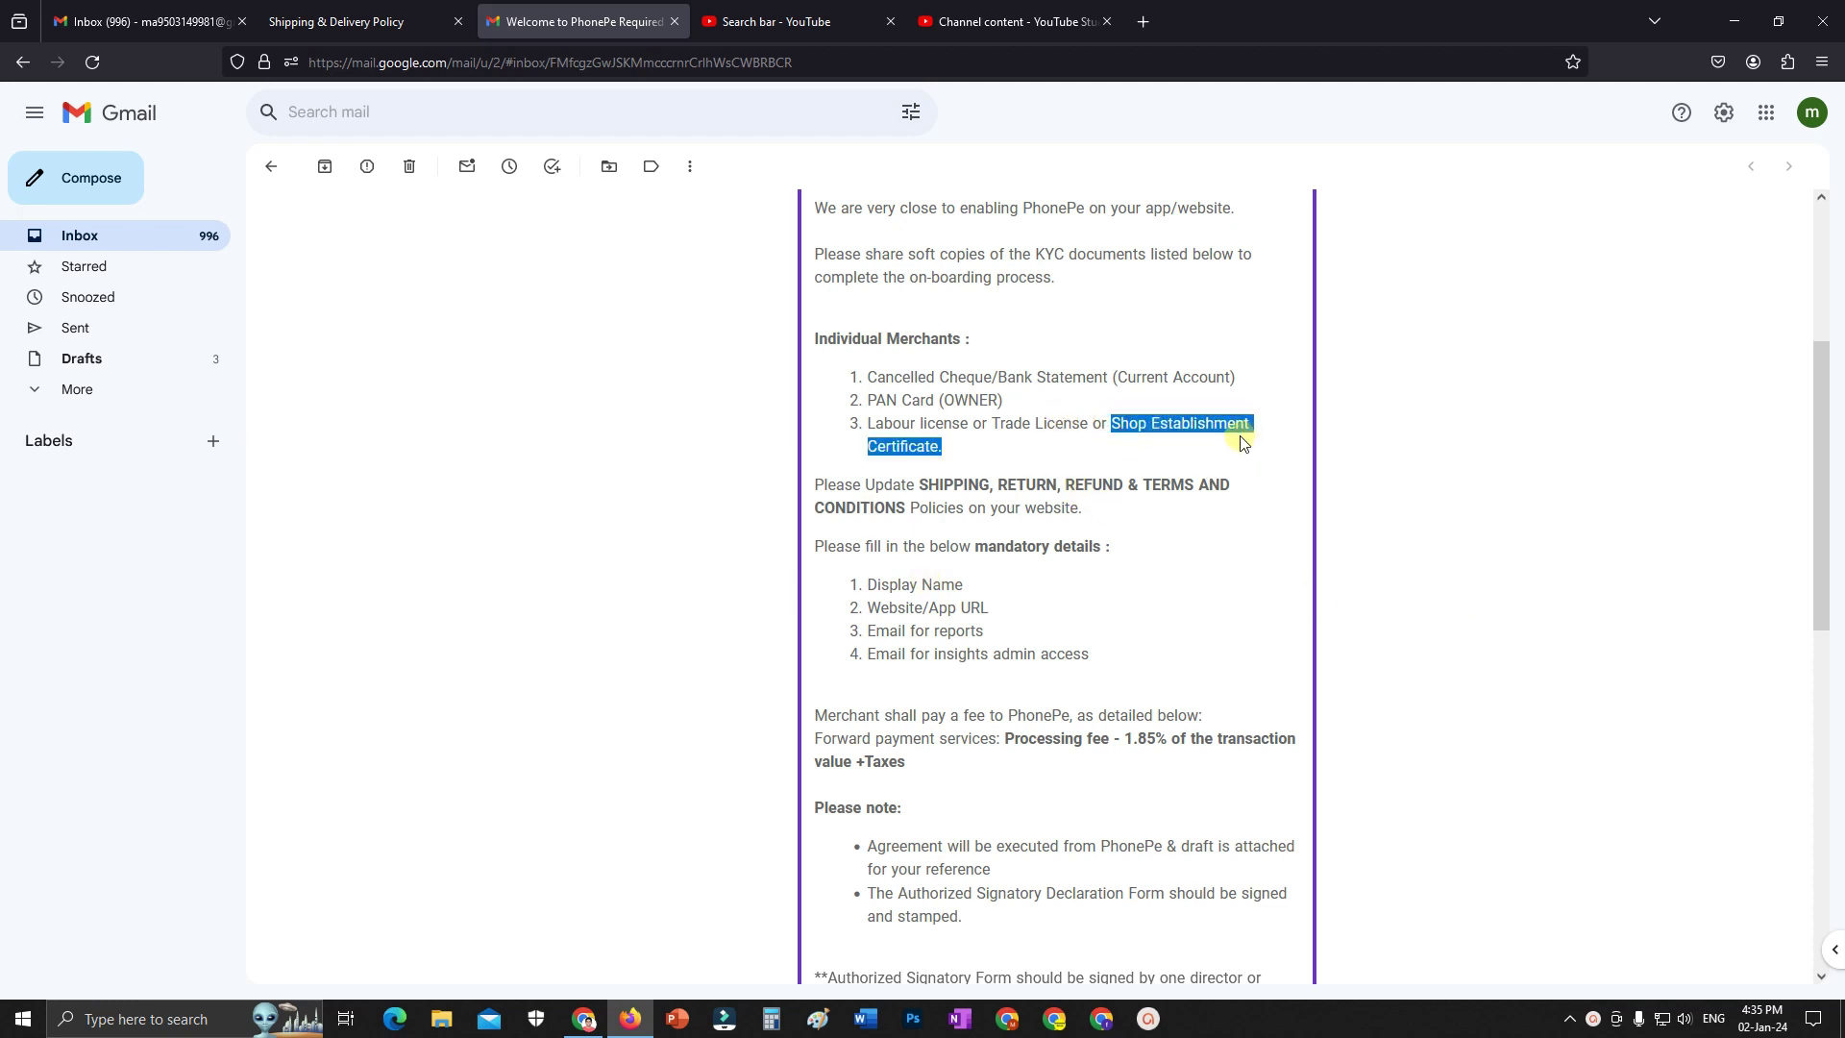
double_click(1059, 421)
click(1134, 427)
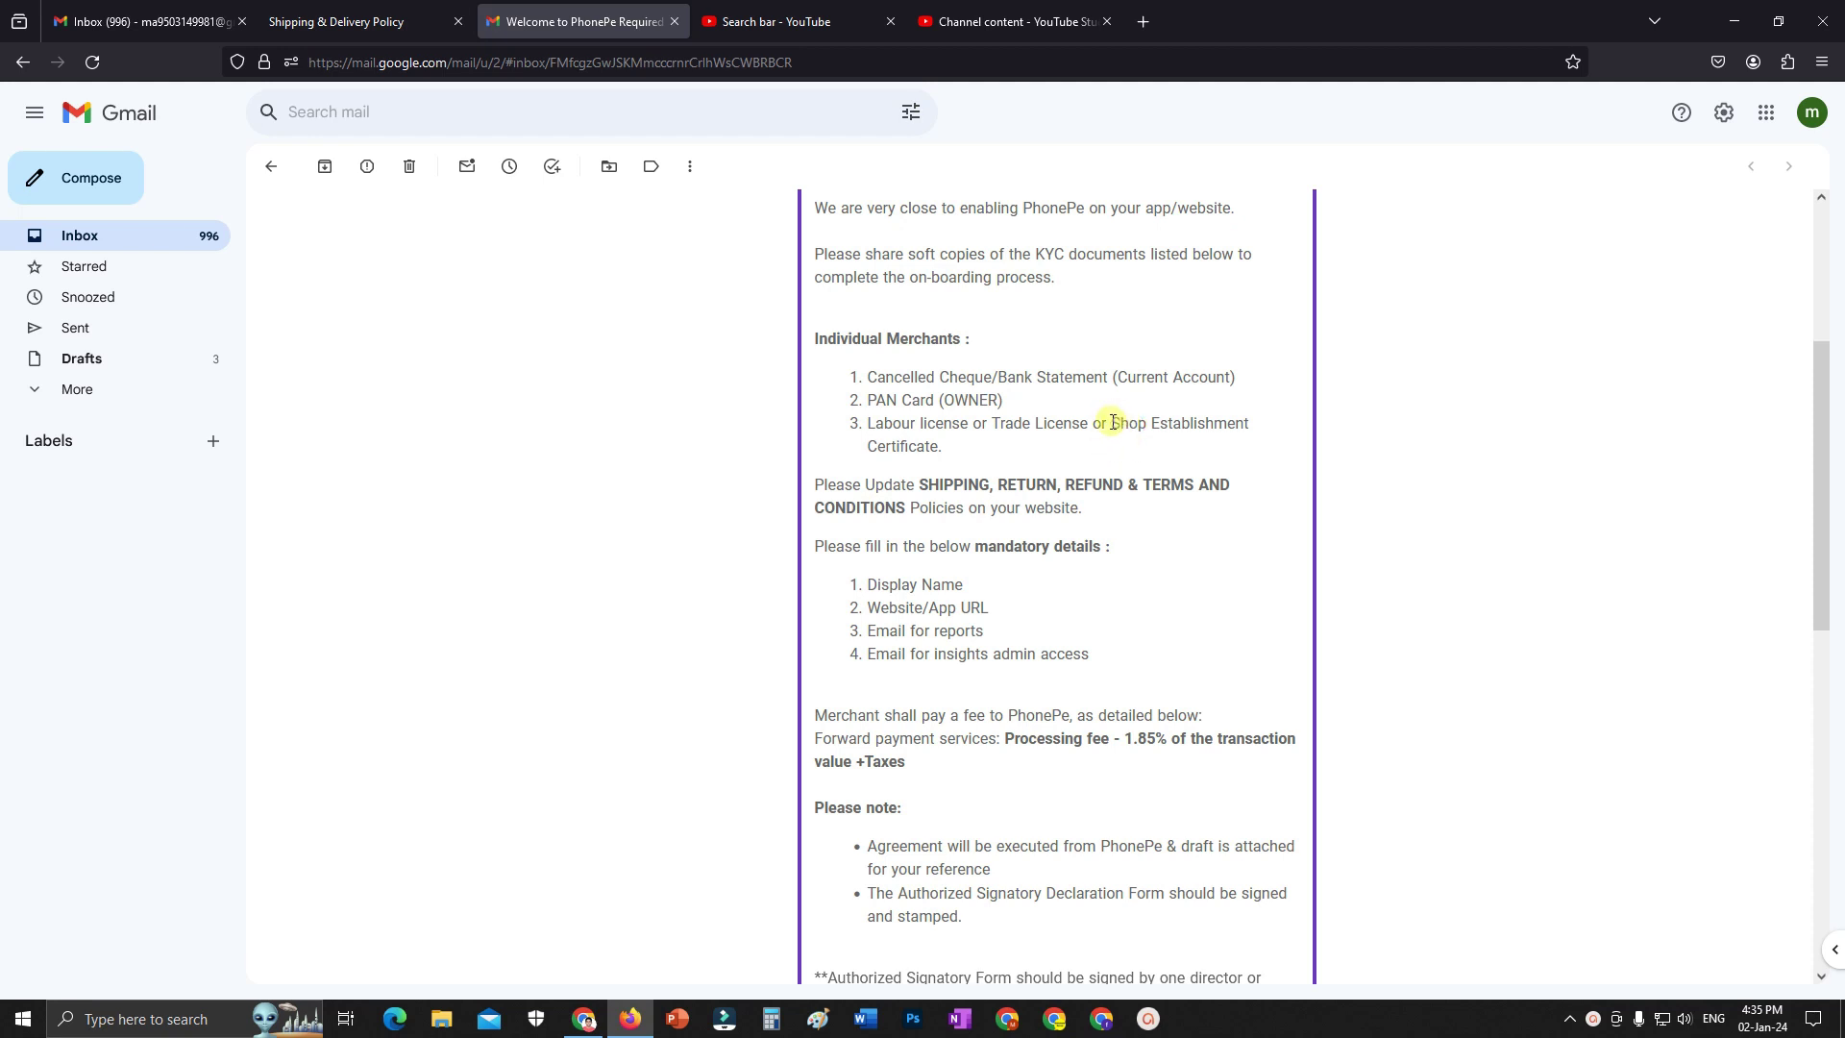
mouse_move(1124, 425)
mouse_down()
mouse_move(1227, 424)
mouse_move(1153, 444)
mouse_up()
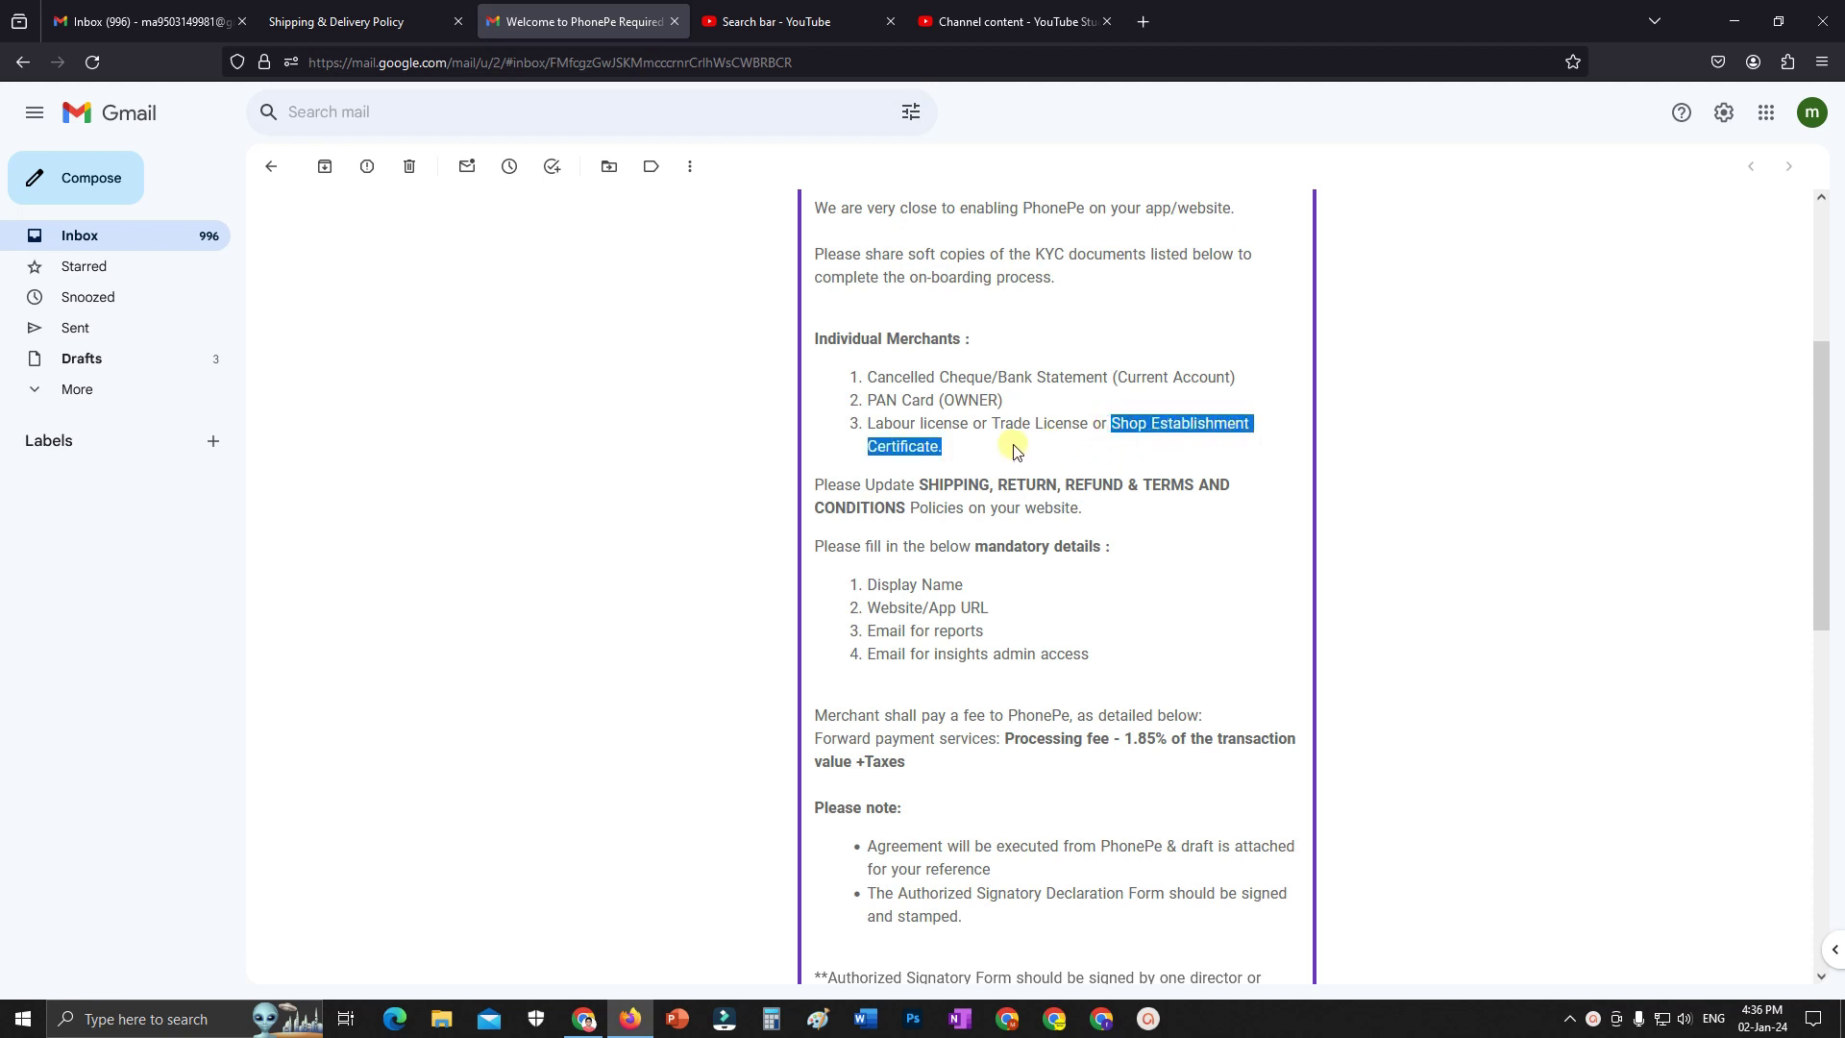
click(920, 446)
double_click(920, 446)
scroll(1023, 491, down, 4)
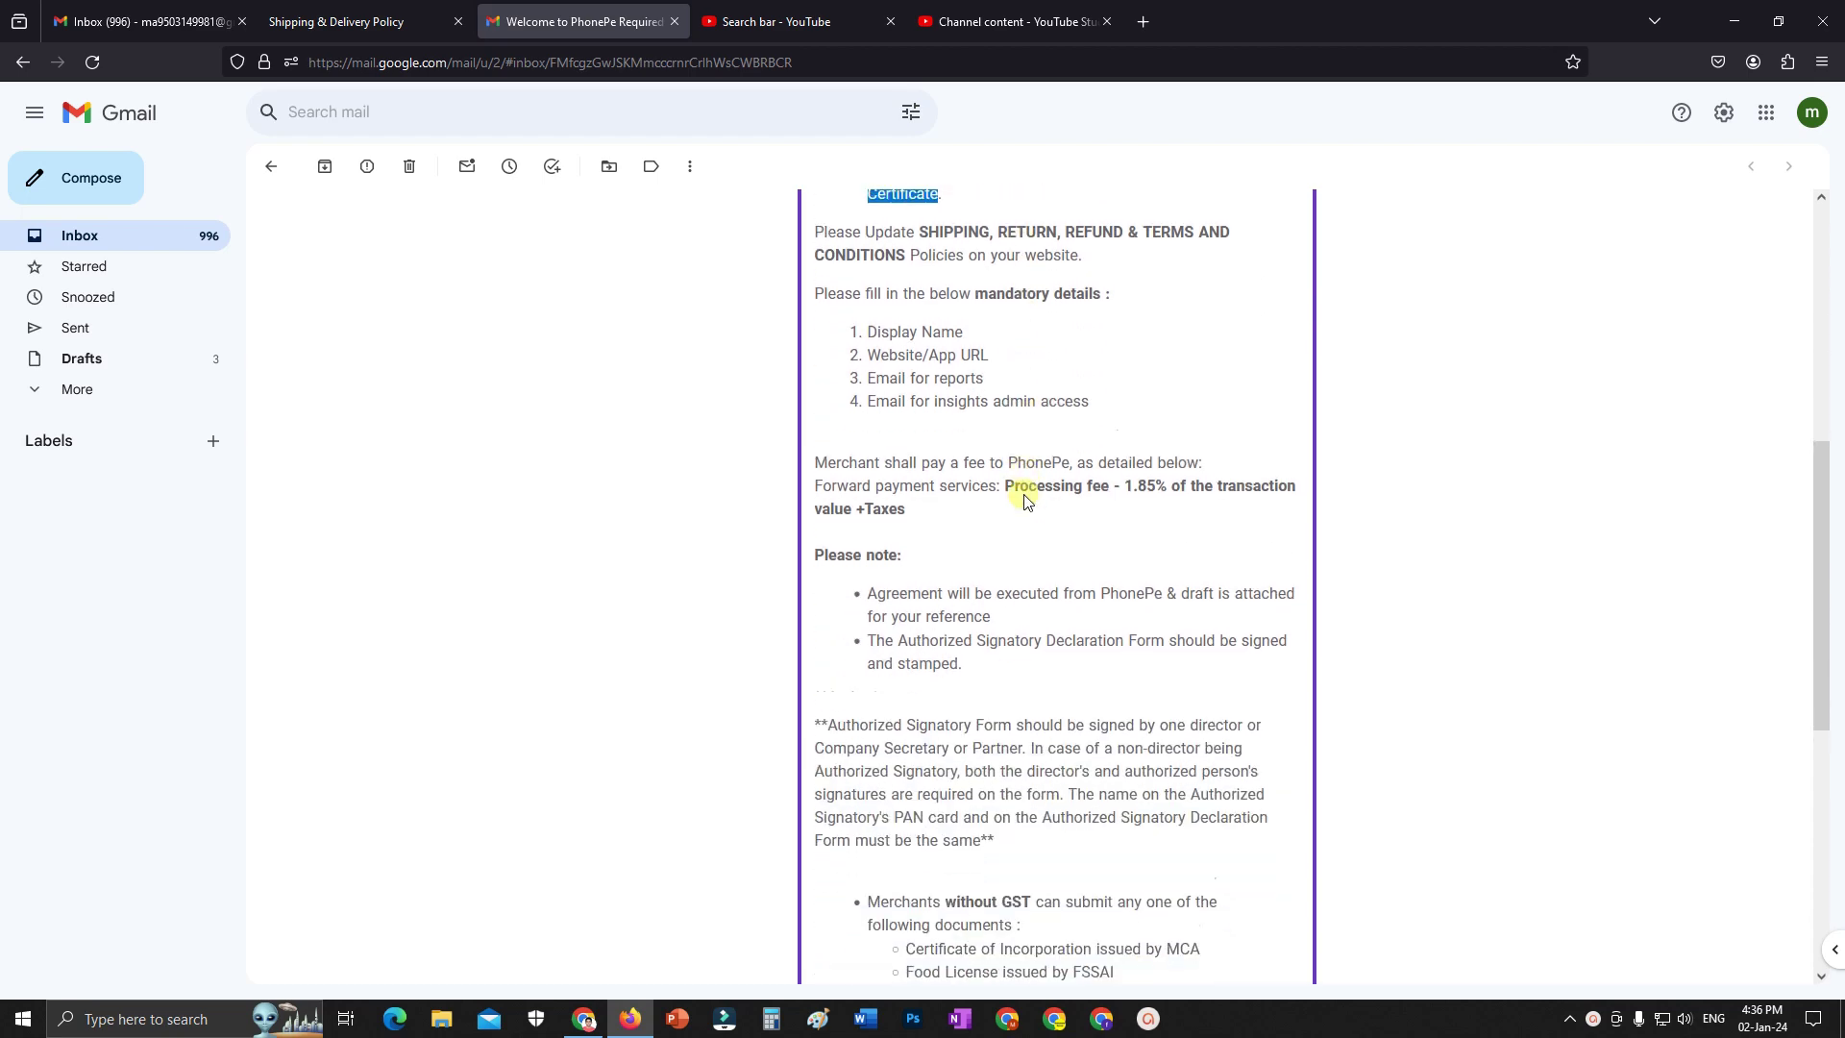
scroll(1033, 598, up, 8)
scroll(1041, 572, down, 3)
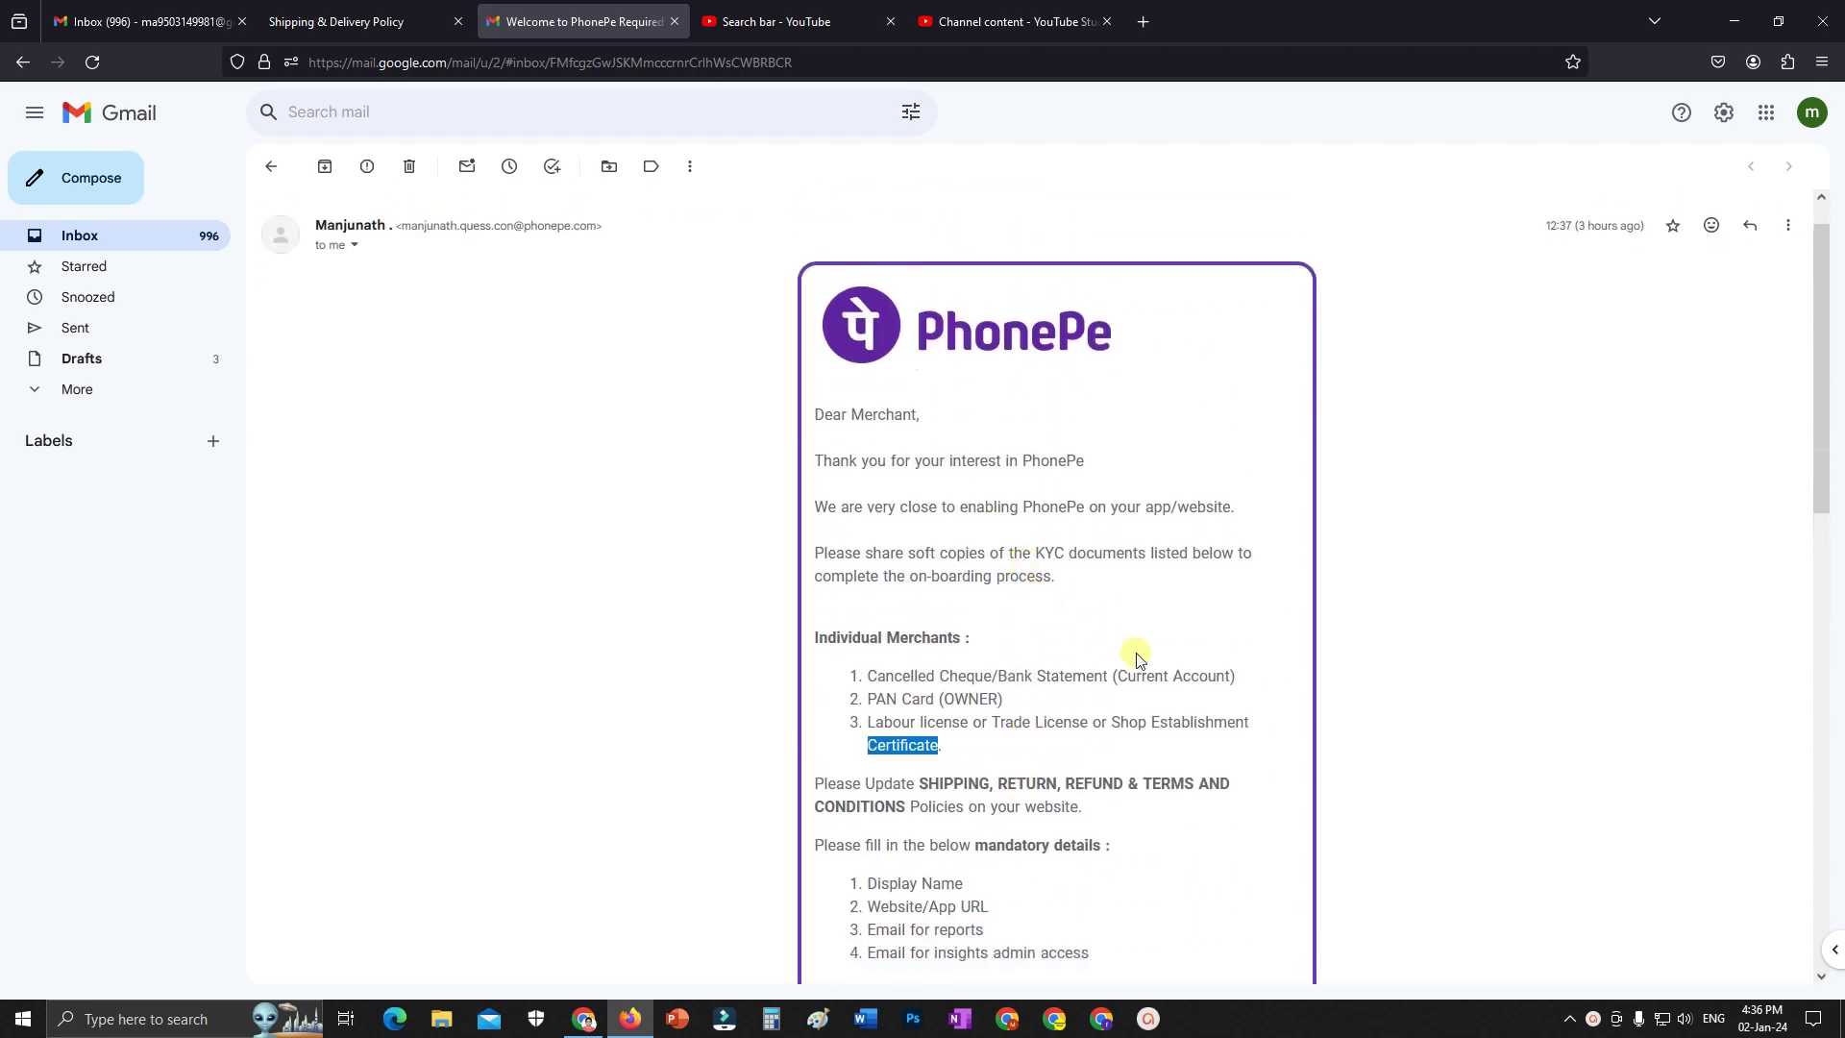
Return to the Aaple Sarkar portal in Chrome and review the new-user registration page with its mobile OTP option
click(584, 1019)
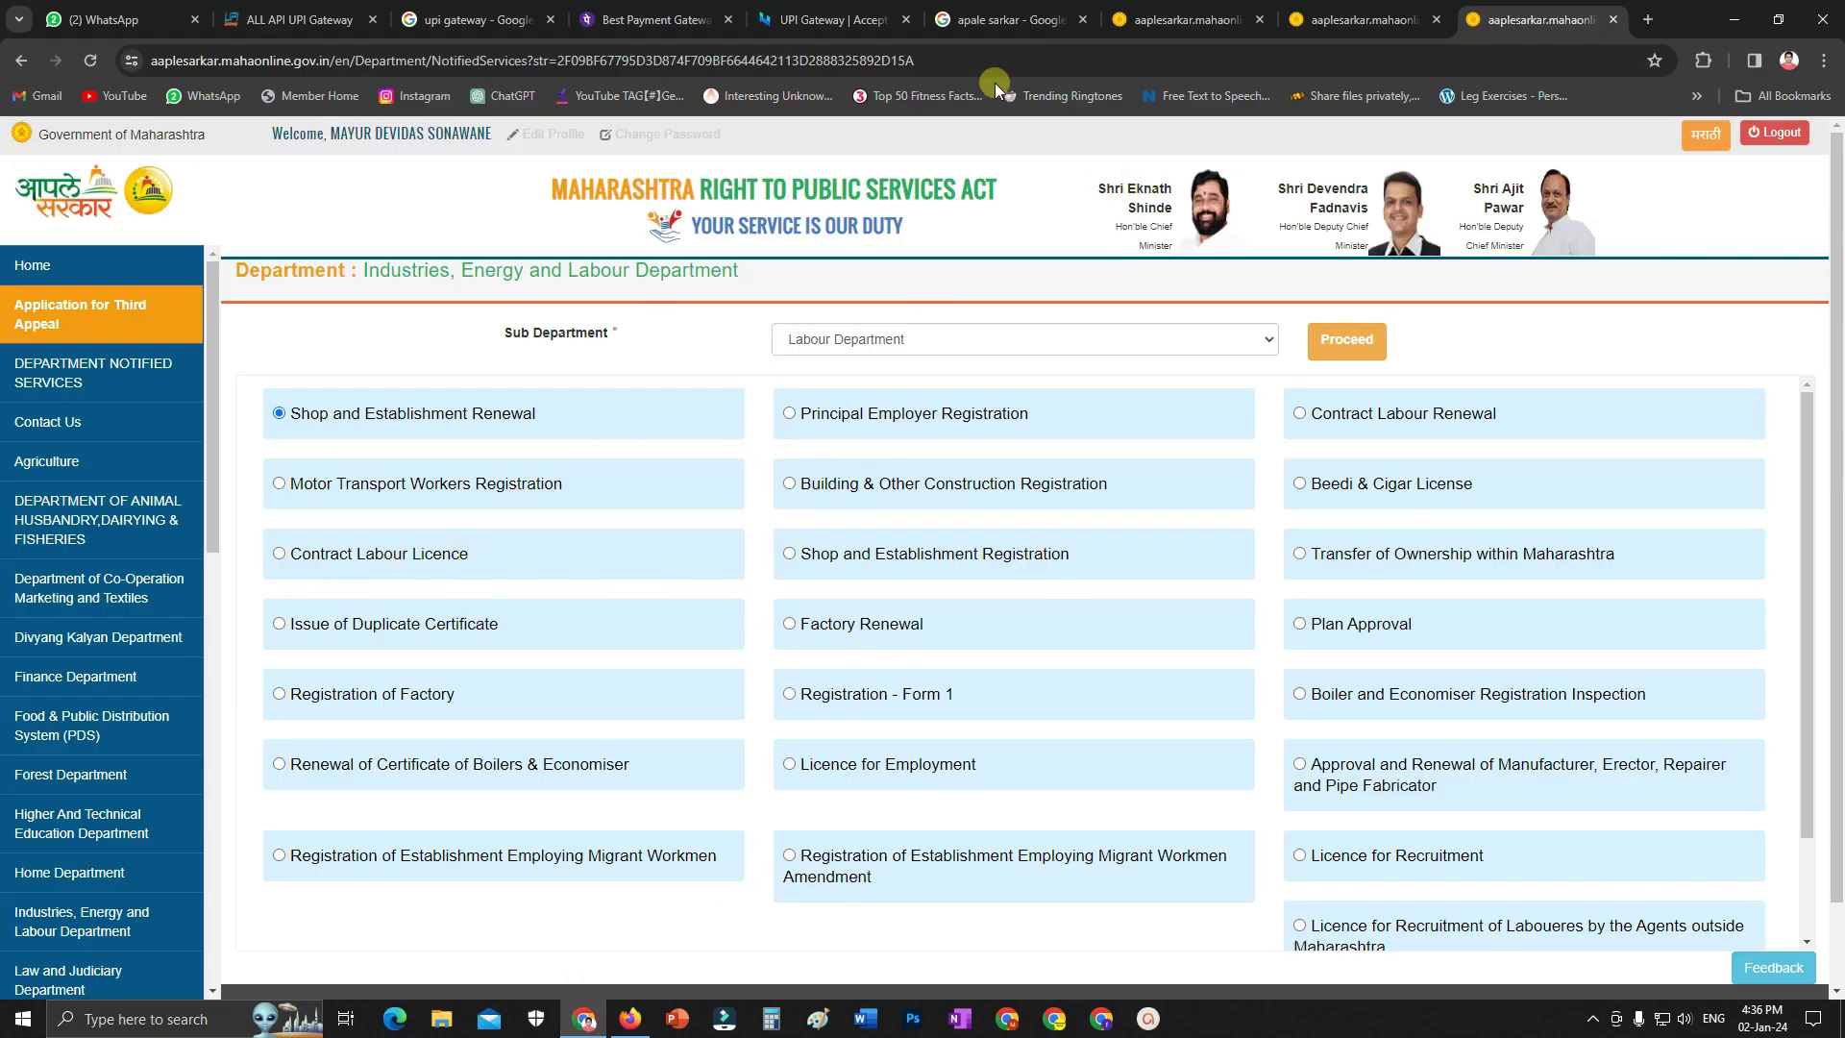
click(1185, 20)
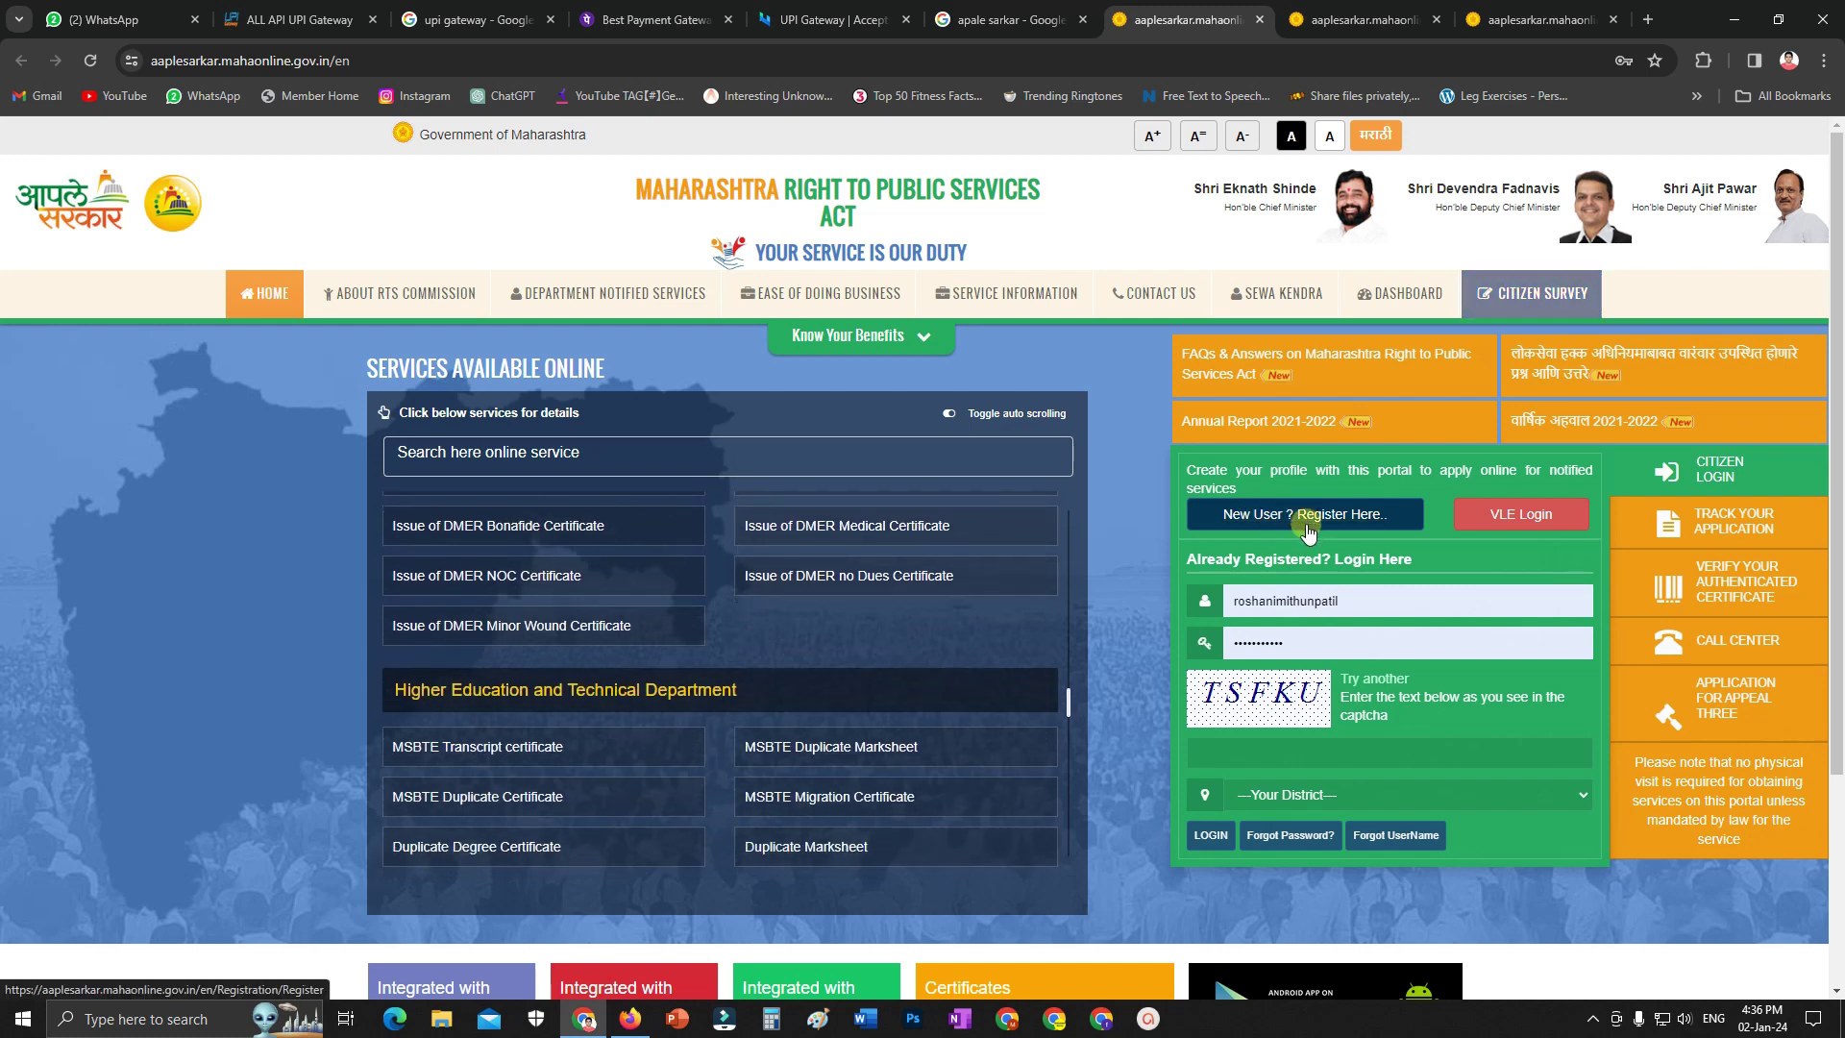
click(1355, 9)
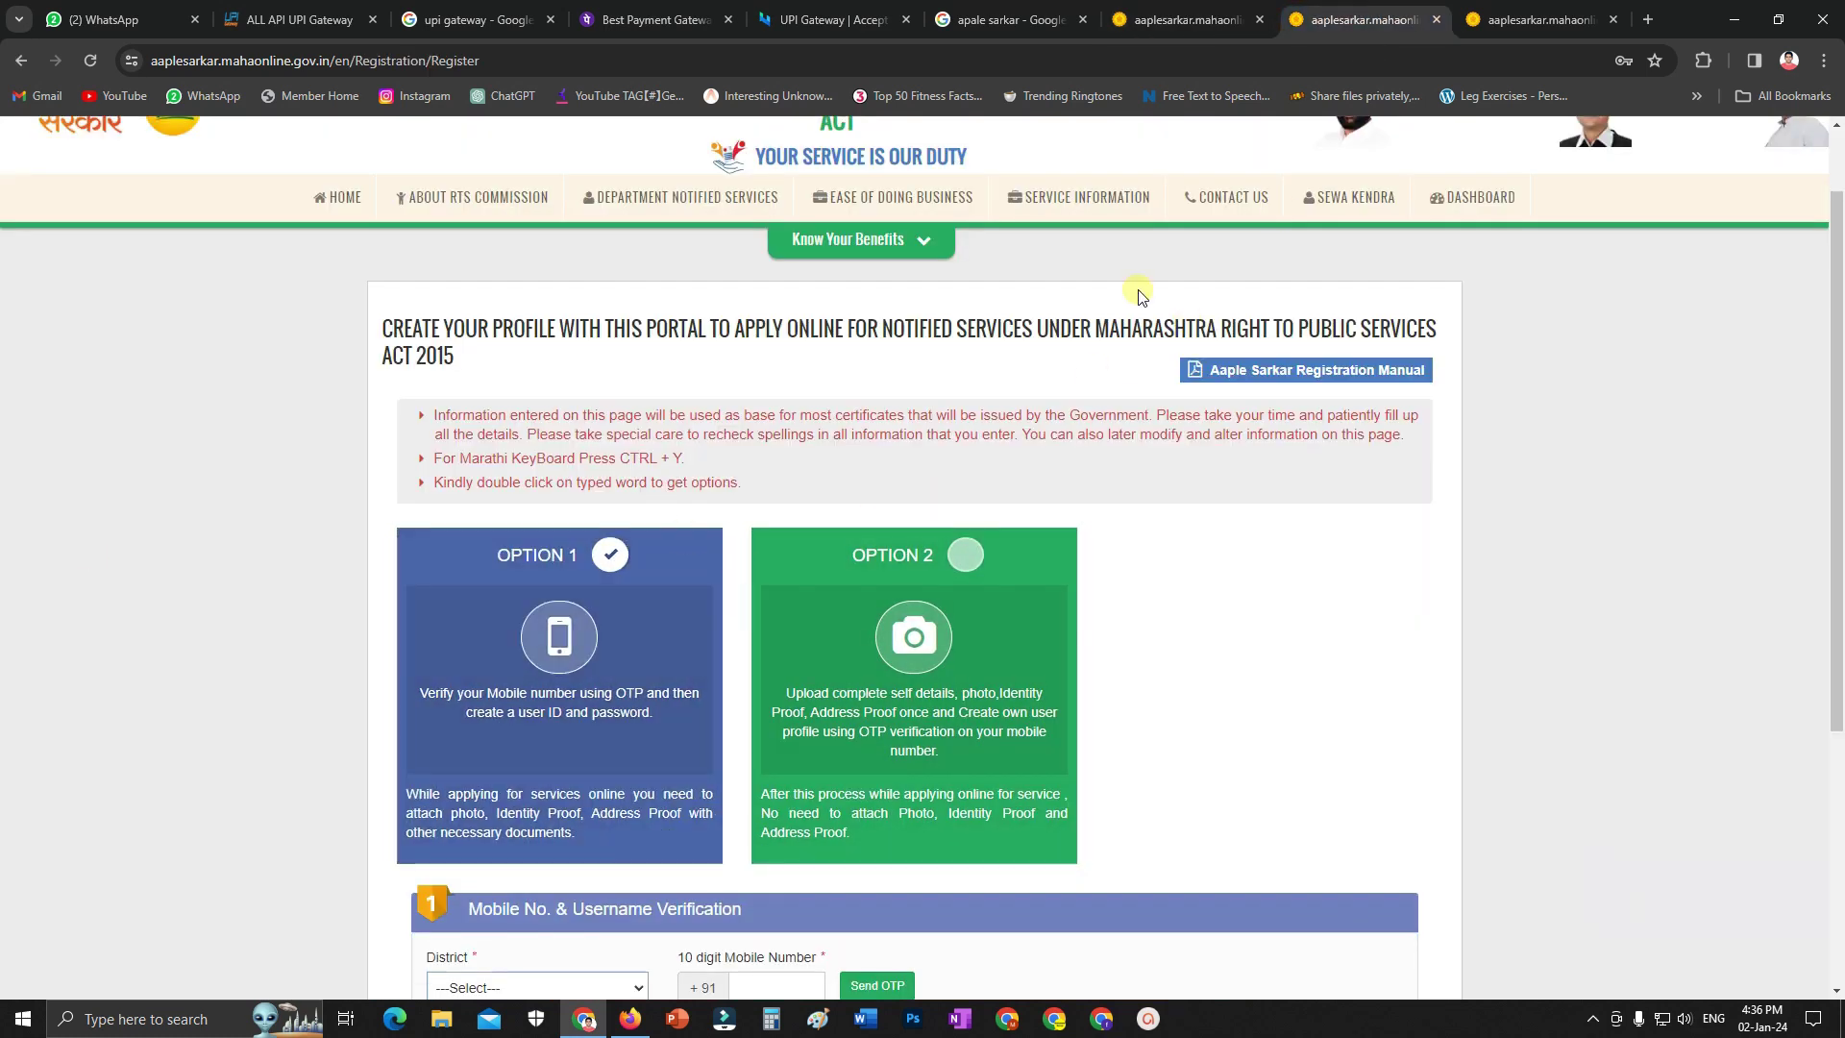
scroll(1213, 452, down, 1)
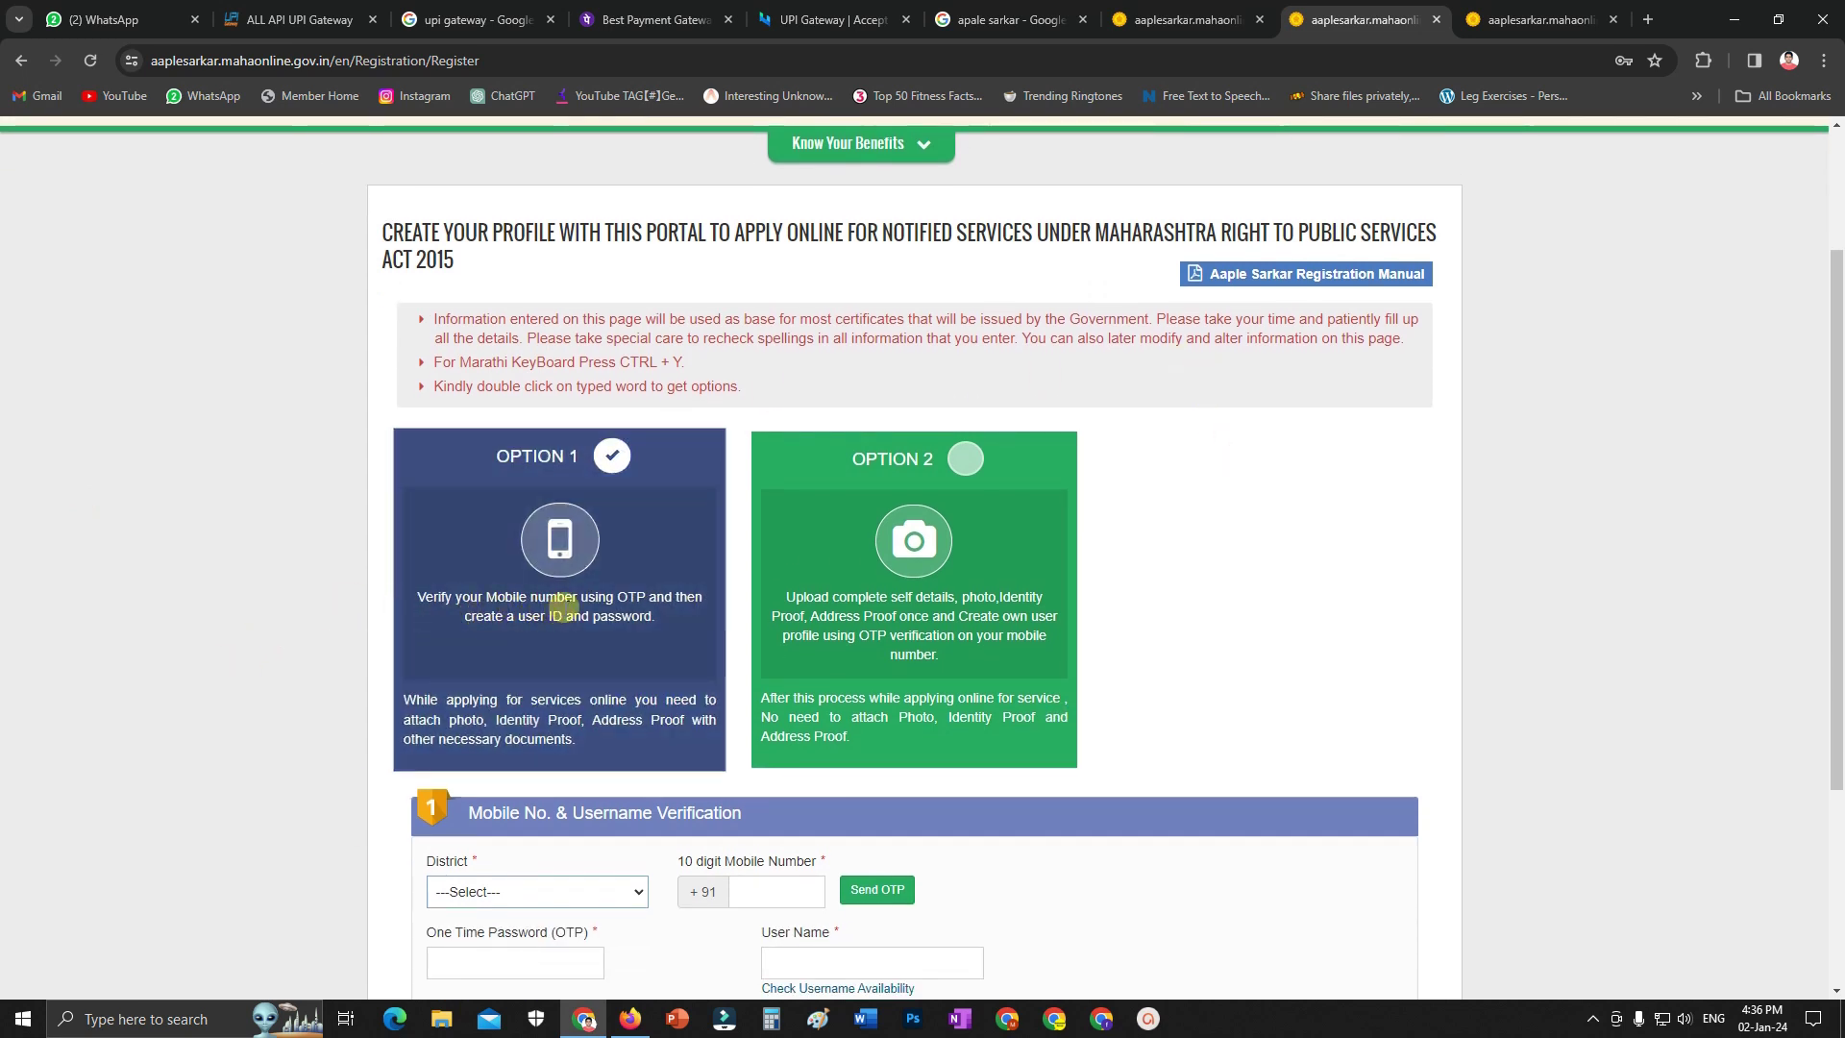
scroll(403, 557, down, 1)
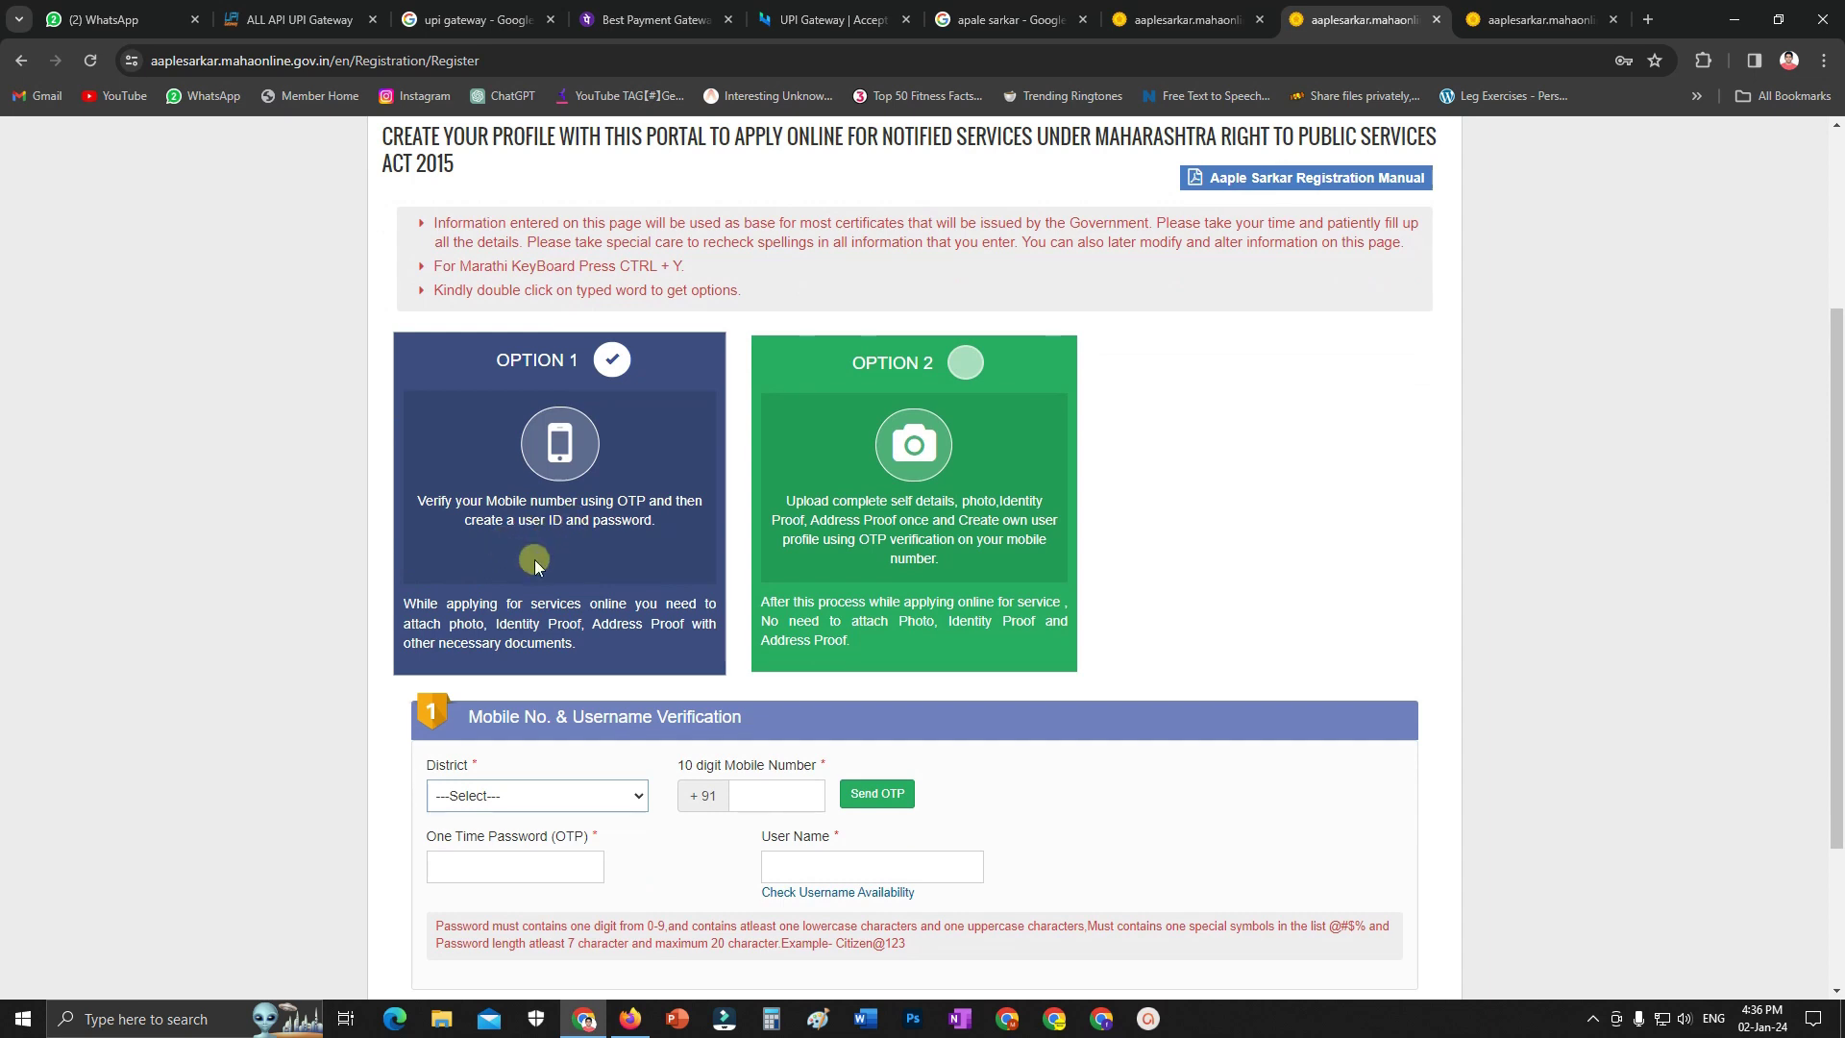
scroll(576, 561, down, 2)
Examine the district choices, mobile number field and user name field in the Mobile No. & Username Verification section
click(517, 579)
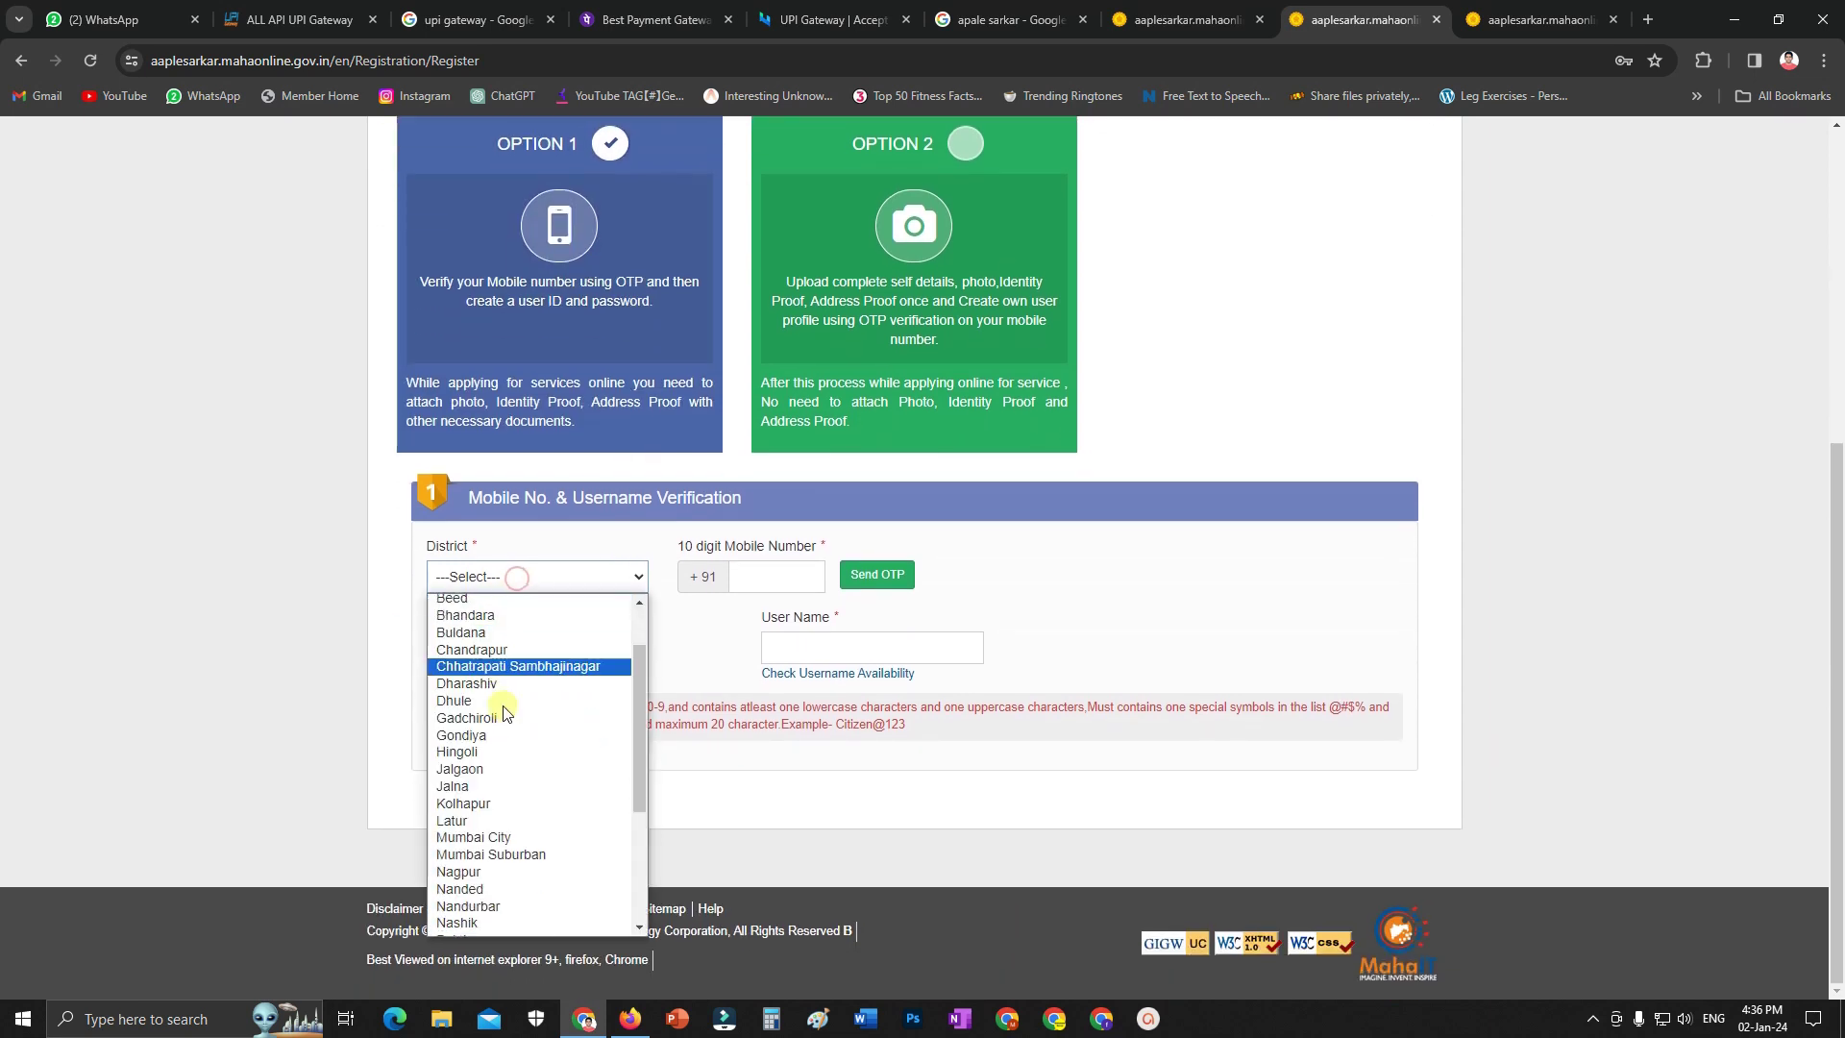
scroll(504, 711, down, 3)
click(781, 578)
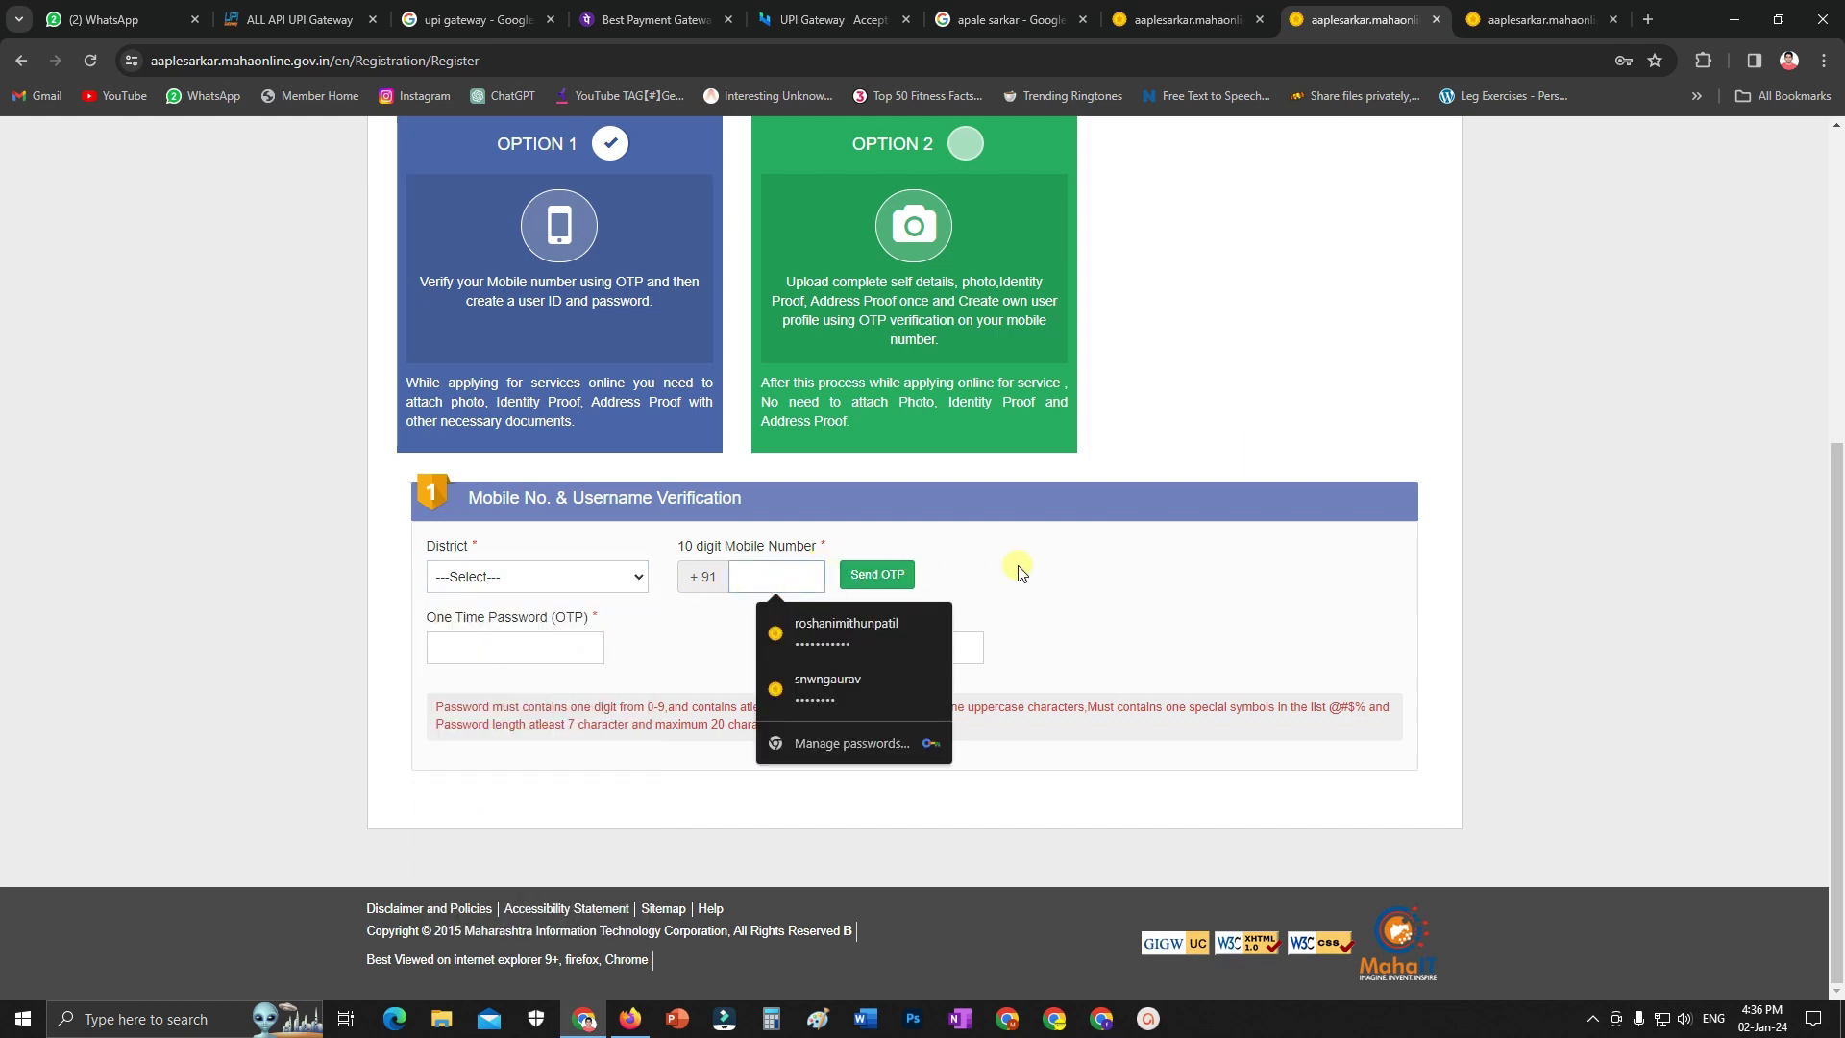
click(1078, 567)
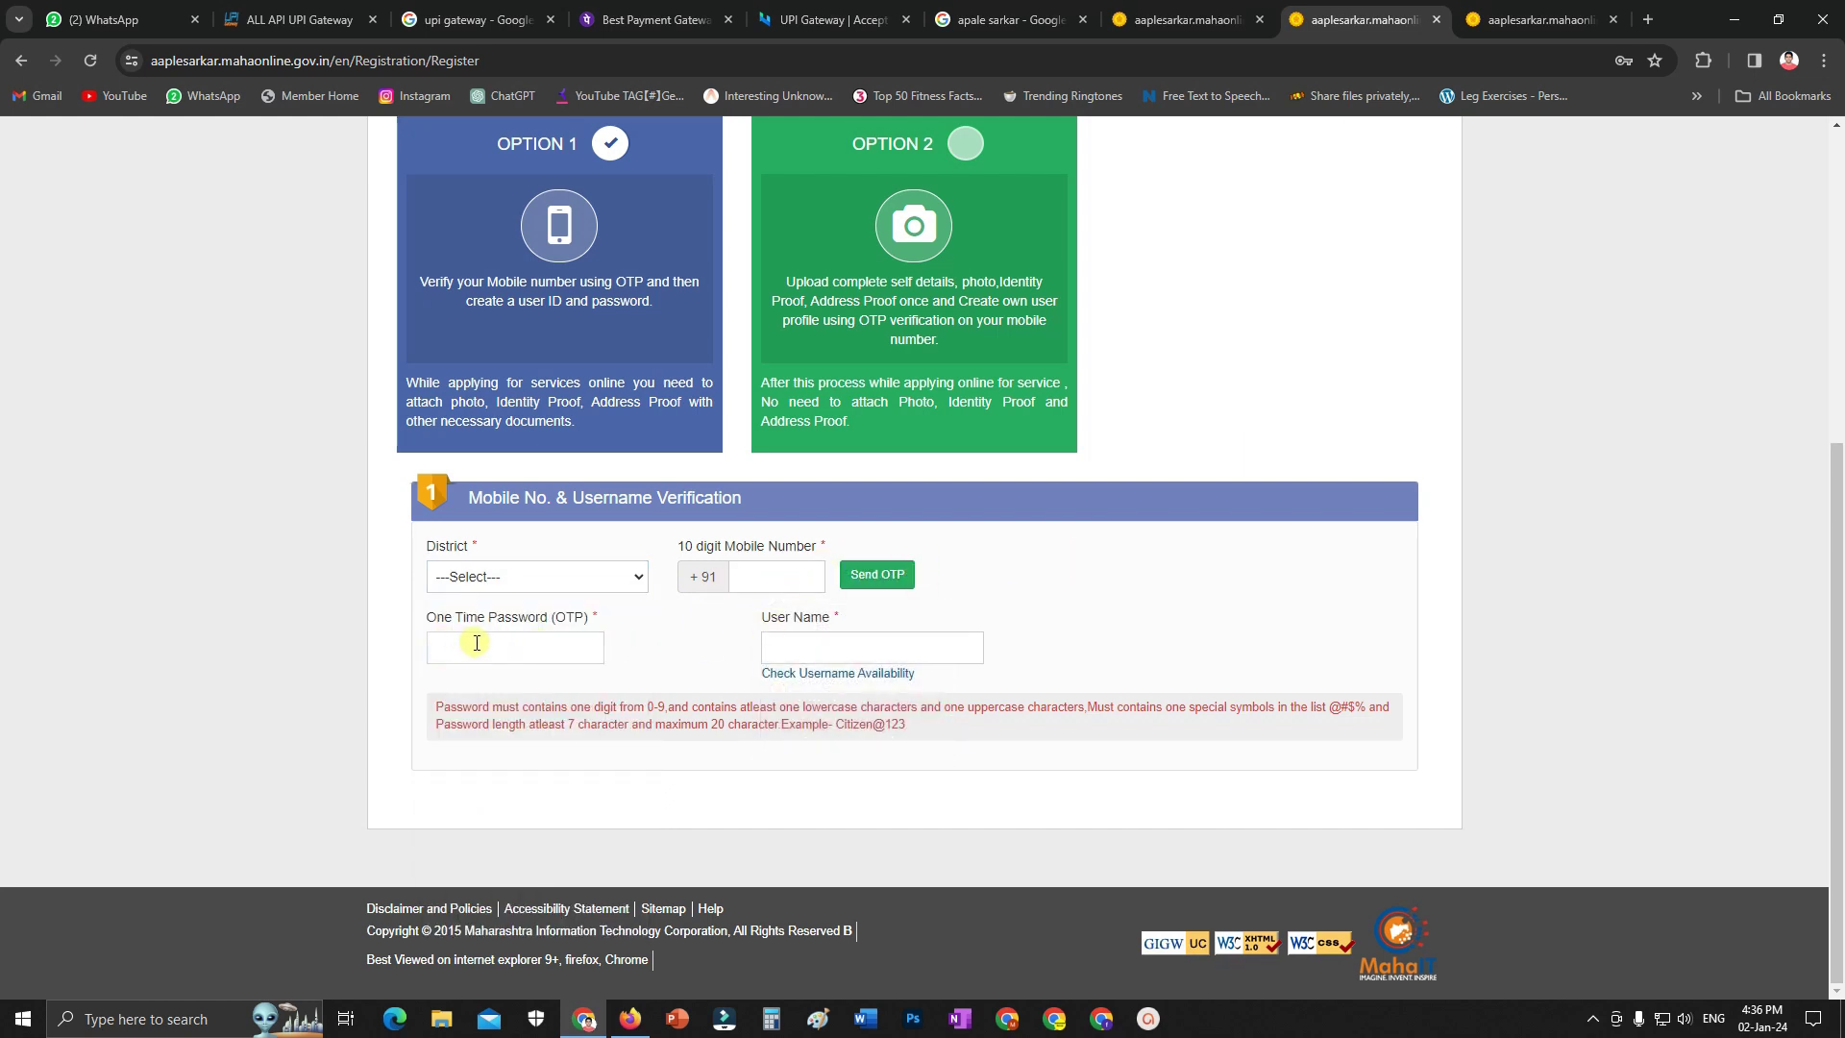
click(817, 643)
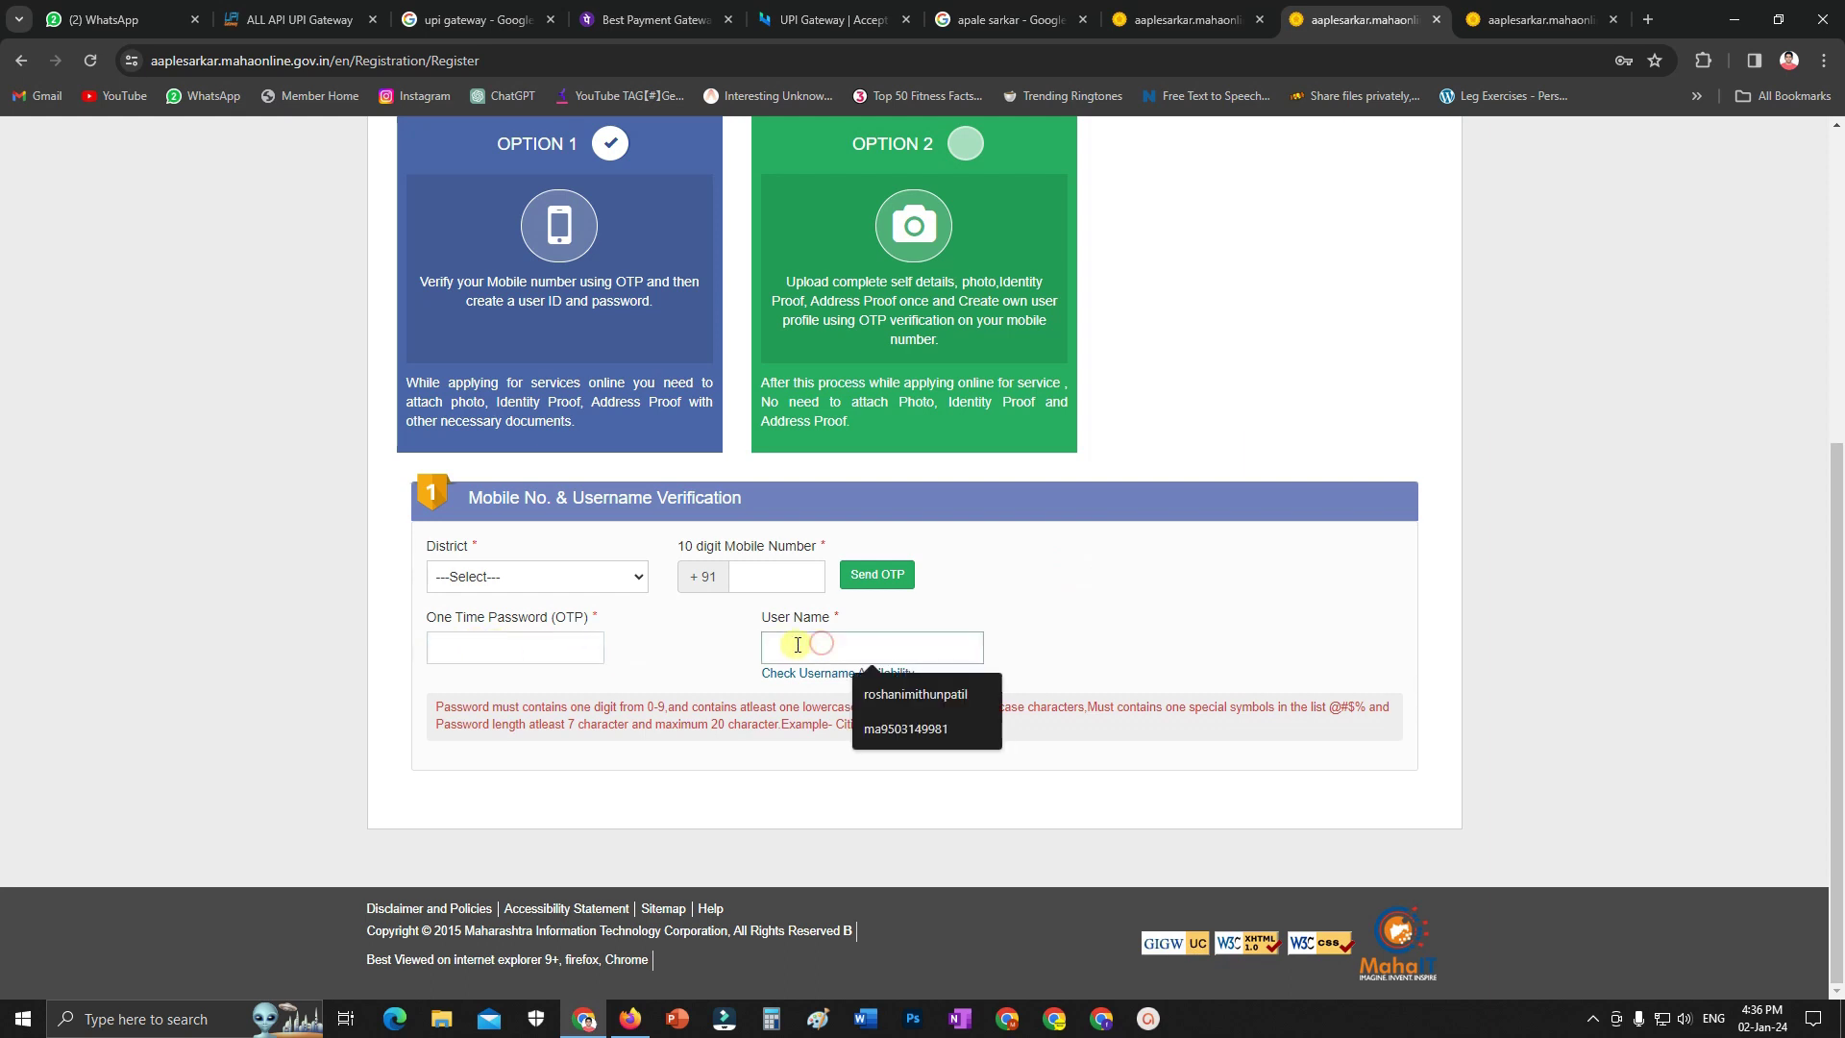
click(1105, 591)
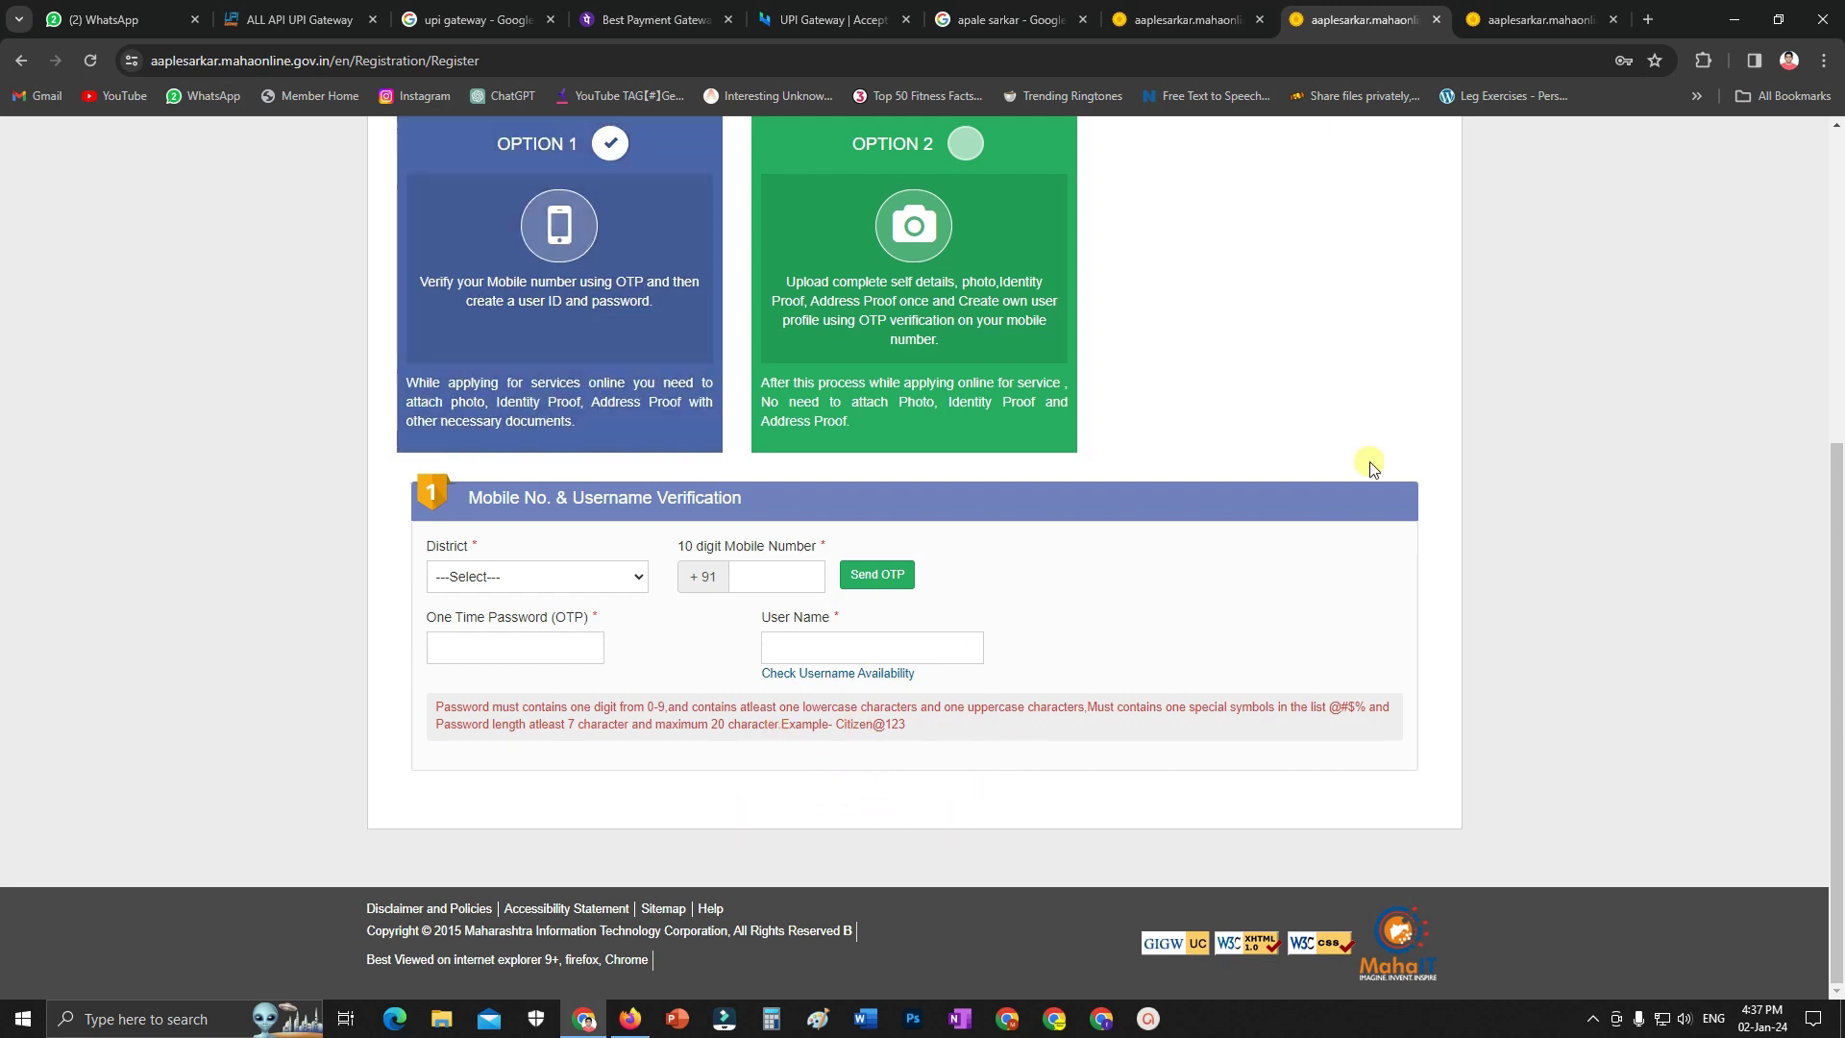
Return to the citizen login form, clear the prefilled user ID and open the district choices
click(1188, 19)
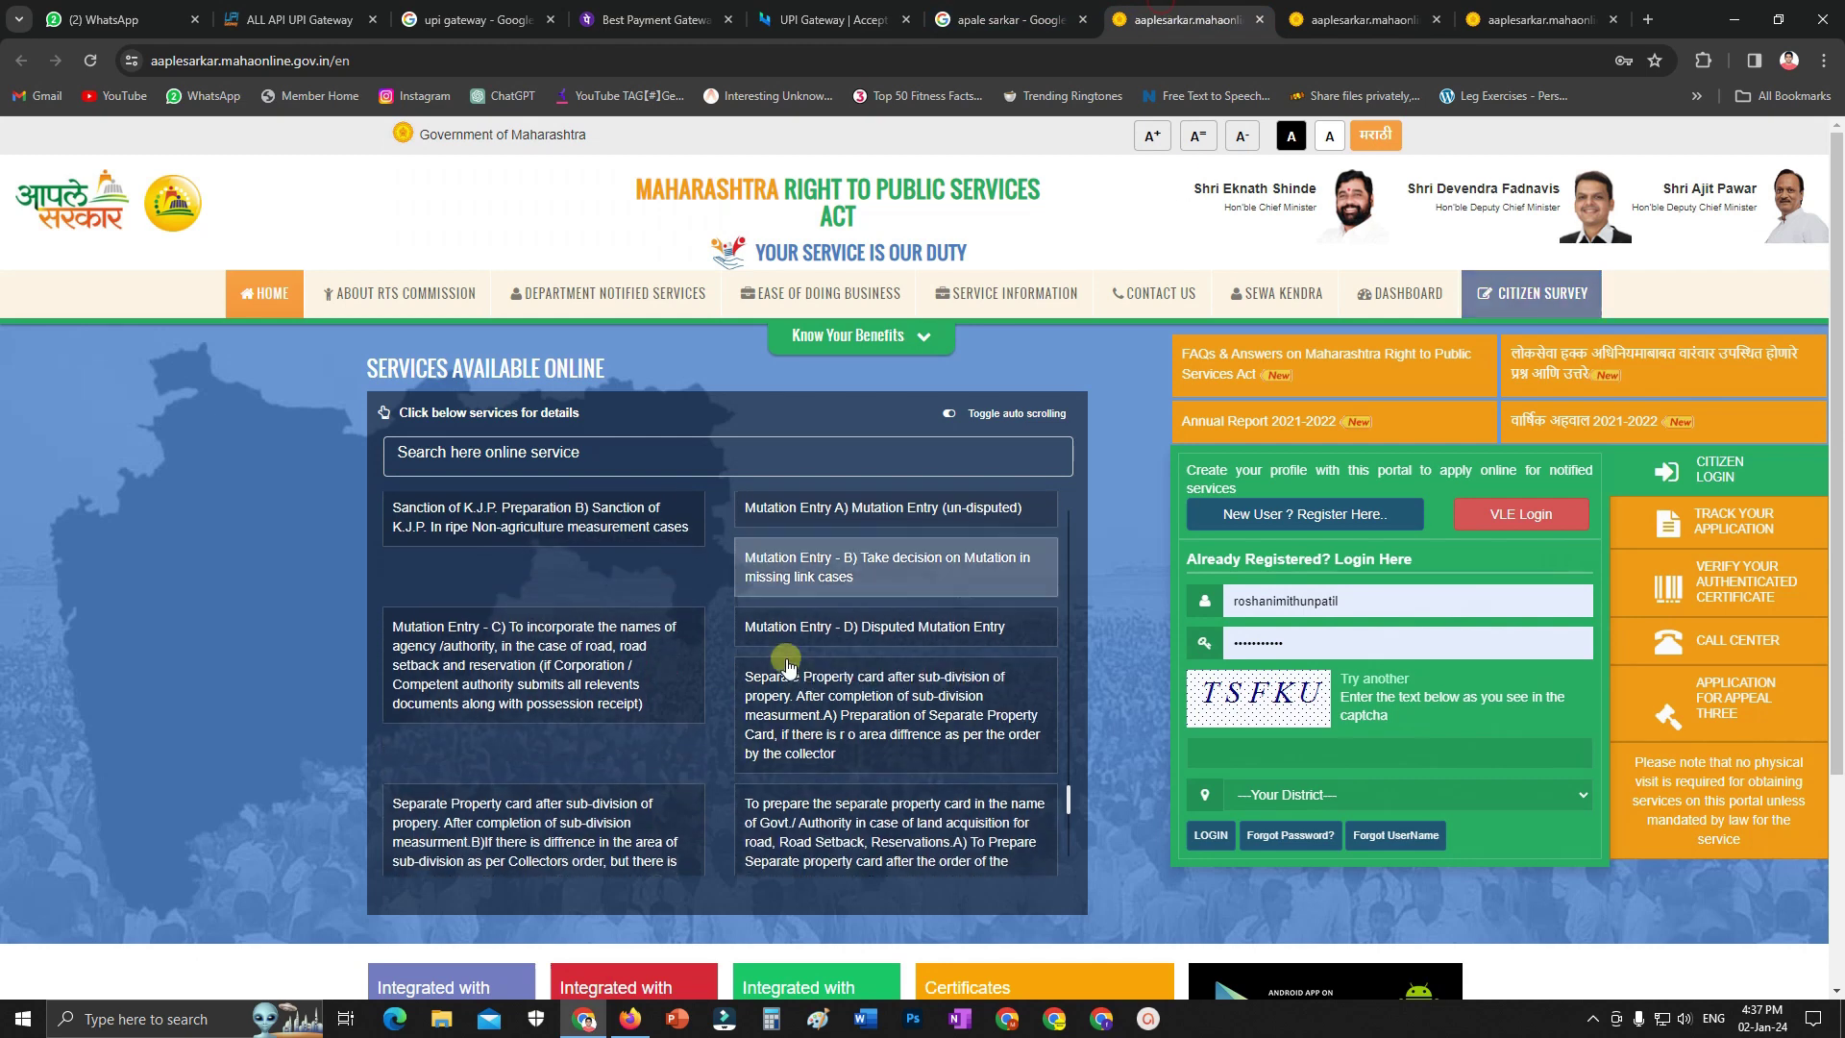
double_click(1284, 602)
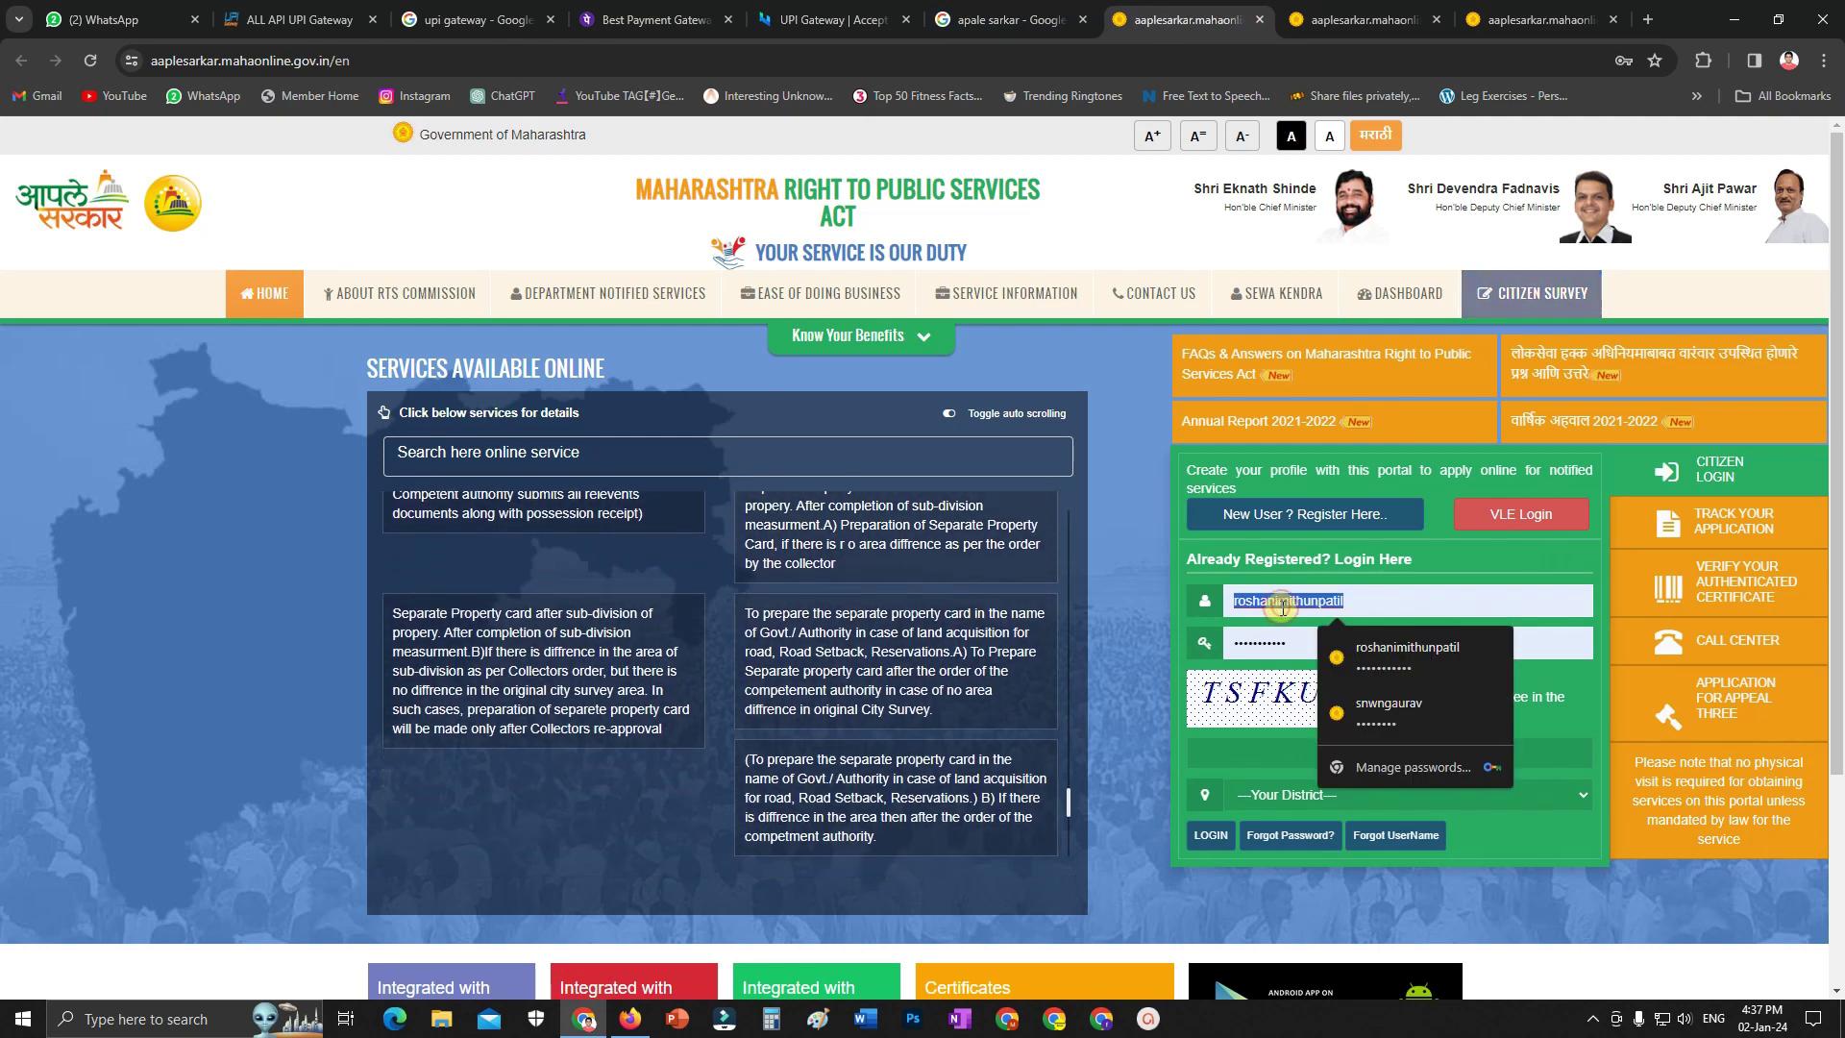
key(BackSpace)
click(1271, 640)
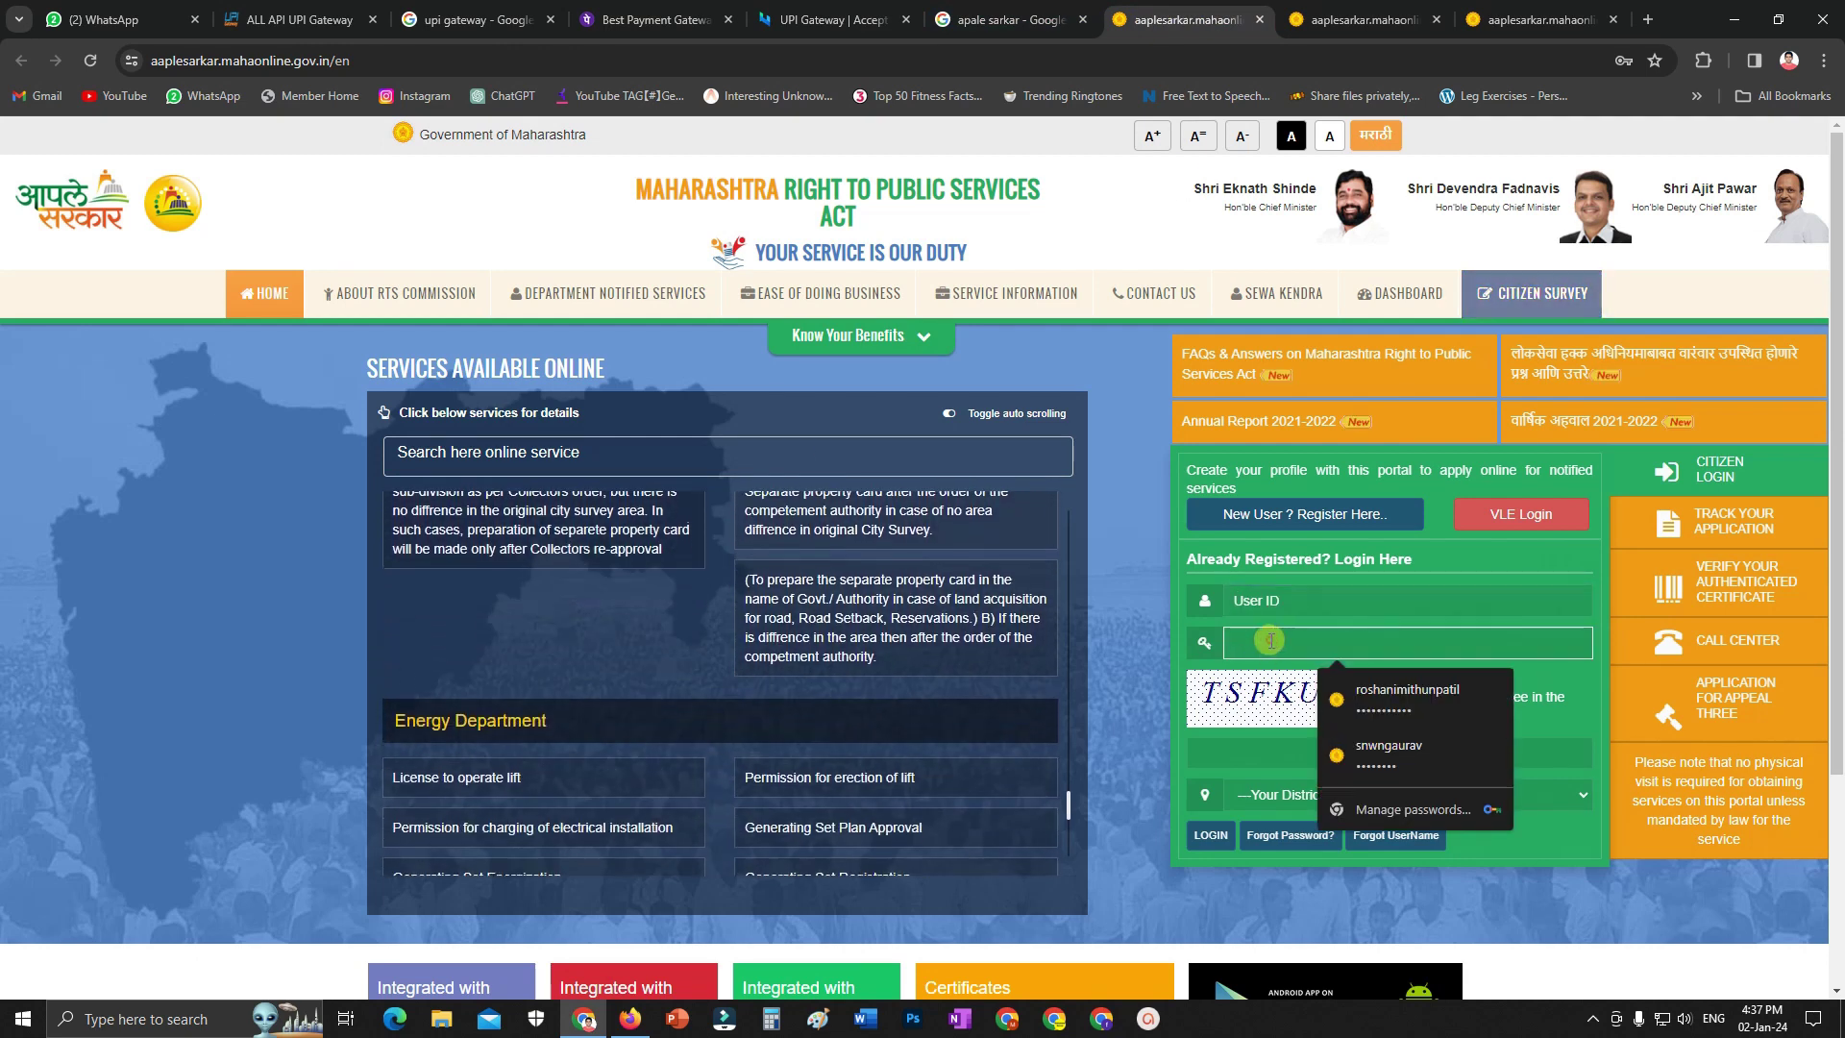
click(1271, 796)
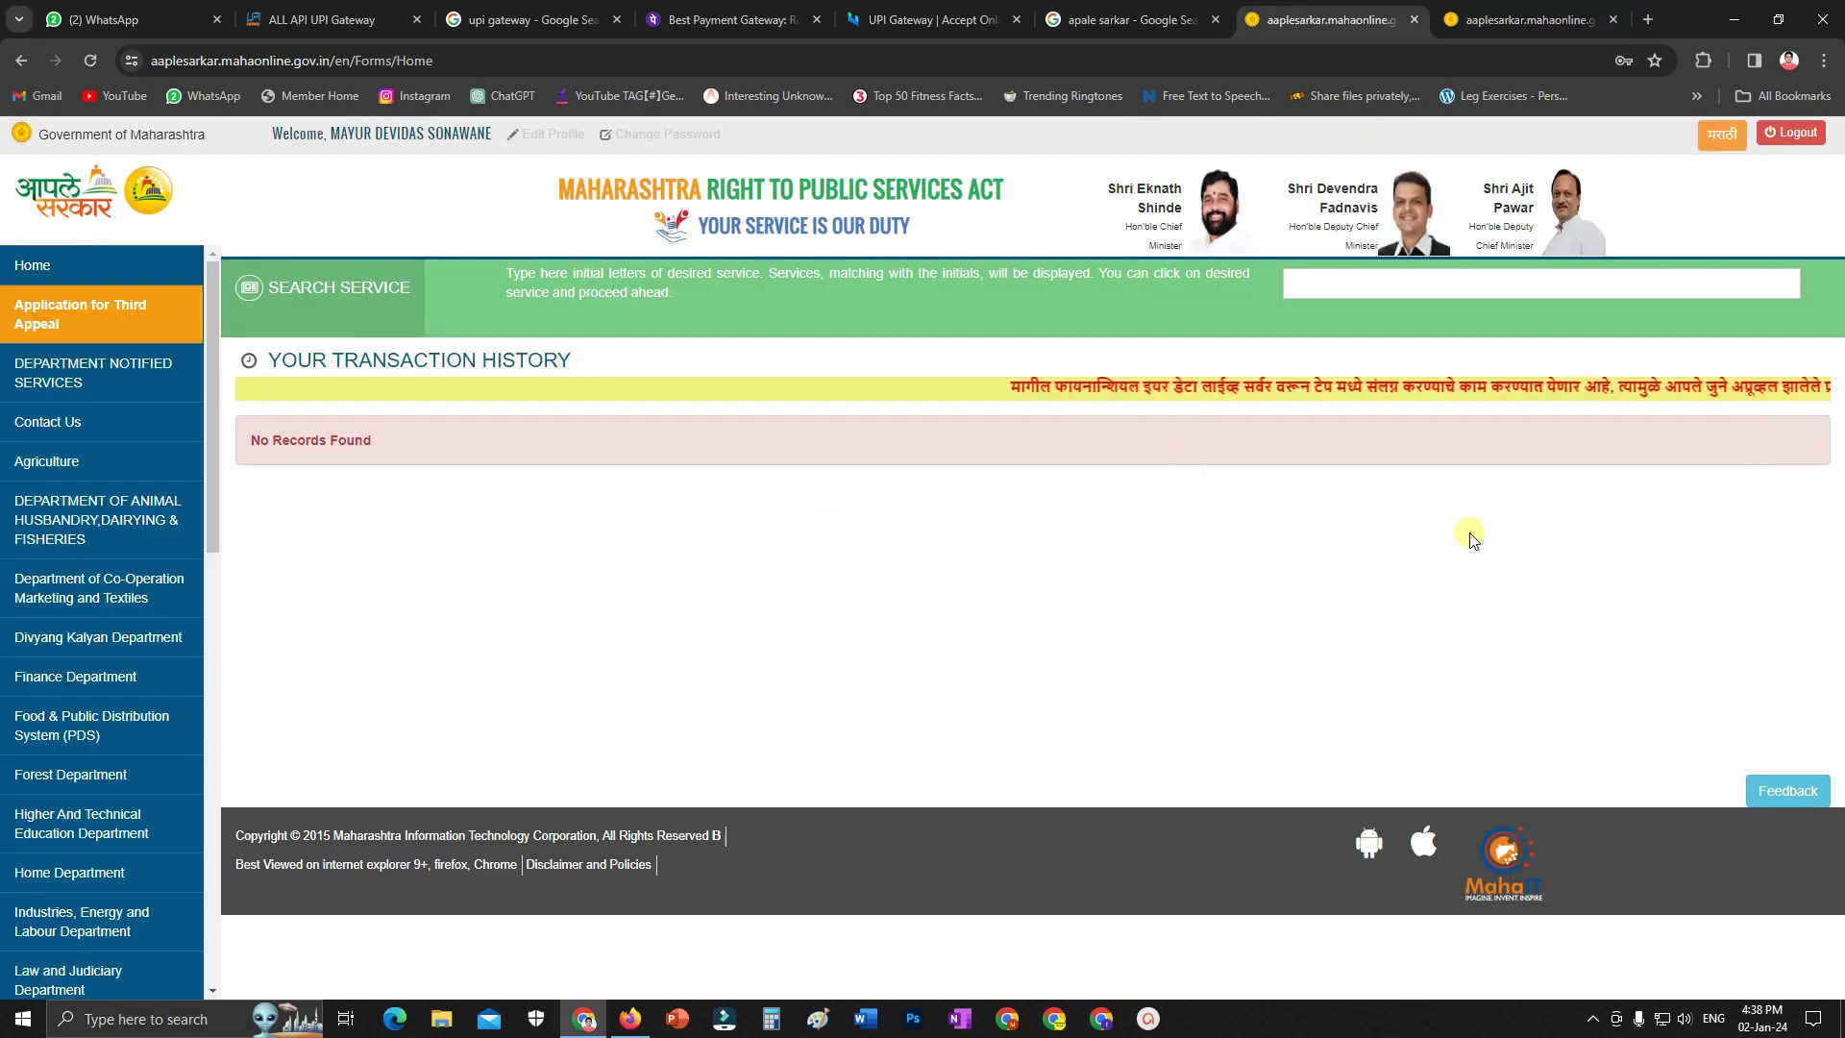
Open the Industries, Energy and Labour Department services and set the sub department to Labour Department
scroll(77, 606, down, 1)
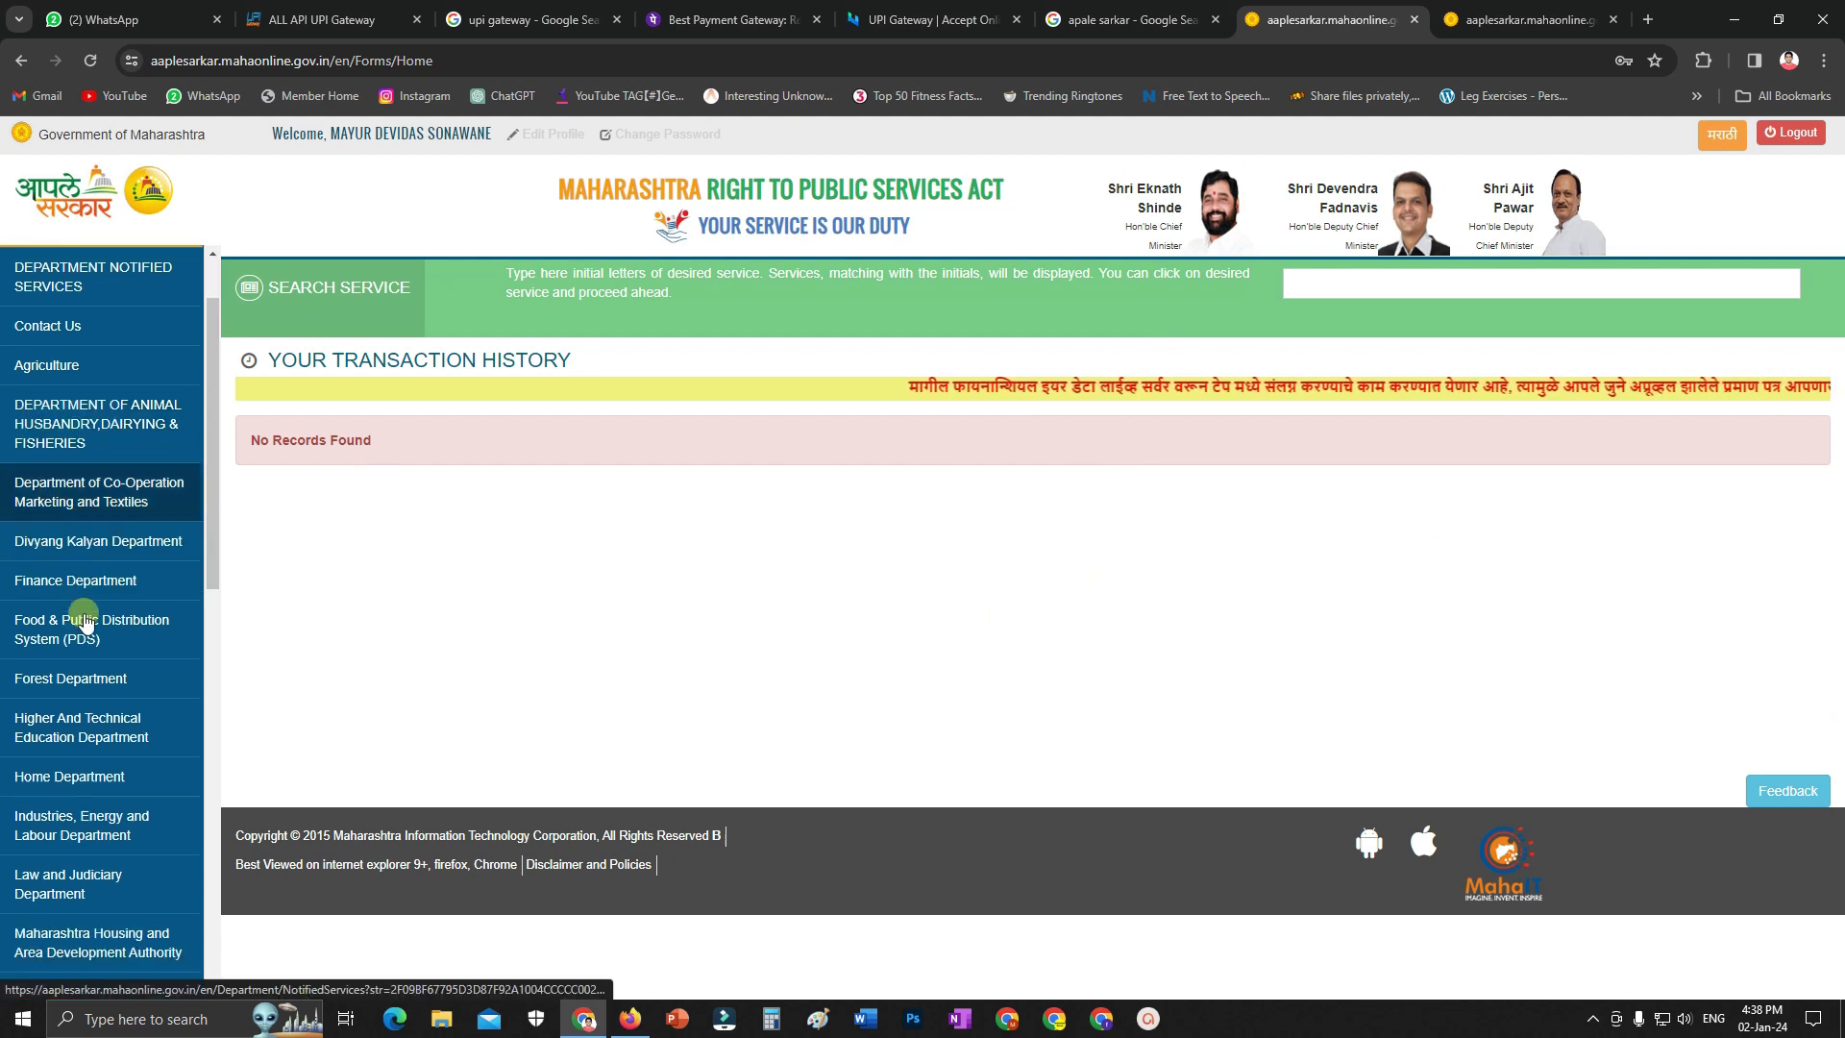
click(58, 851)
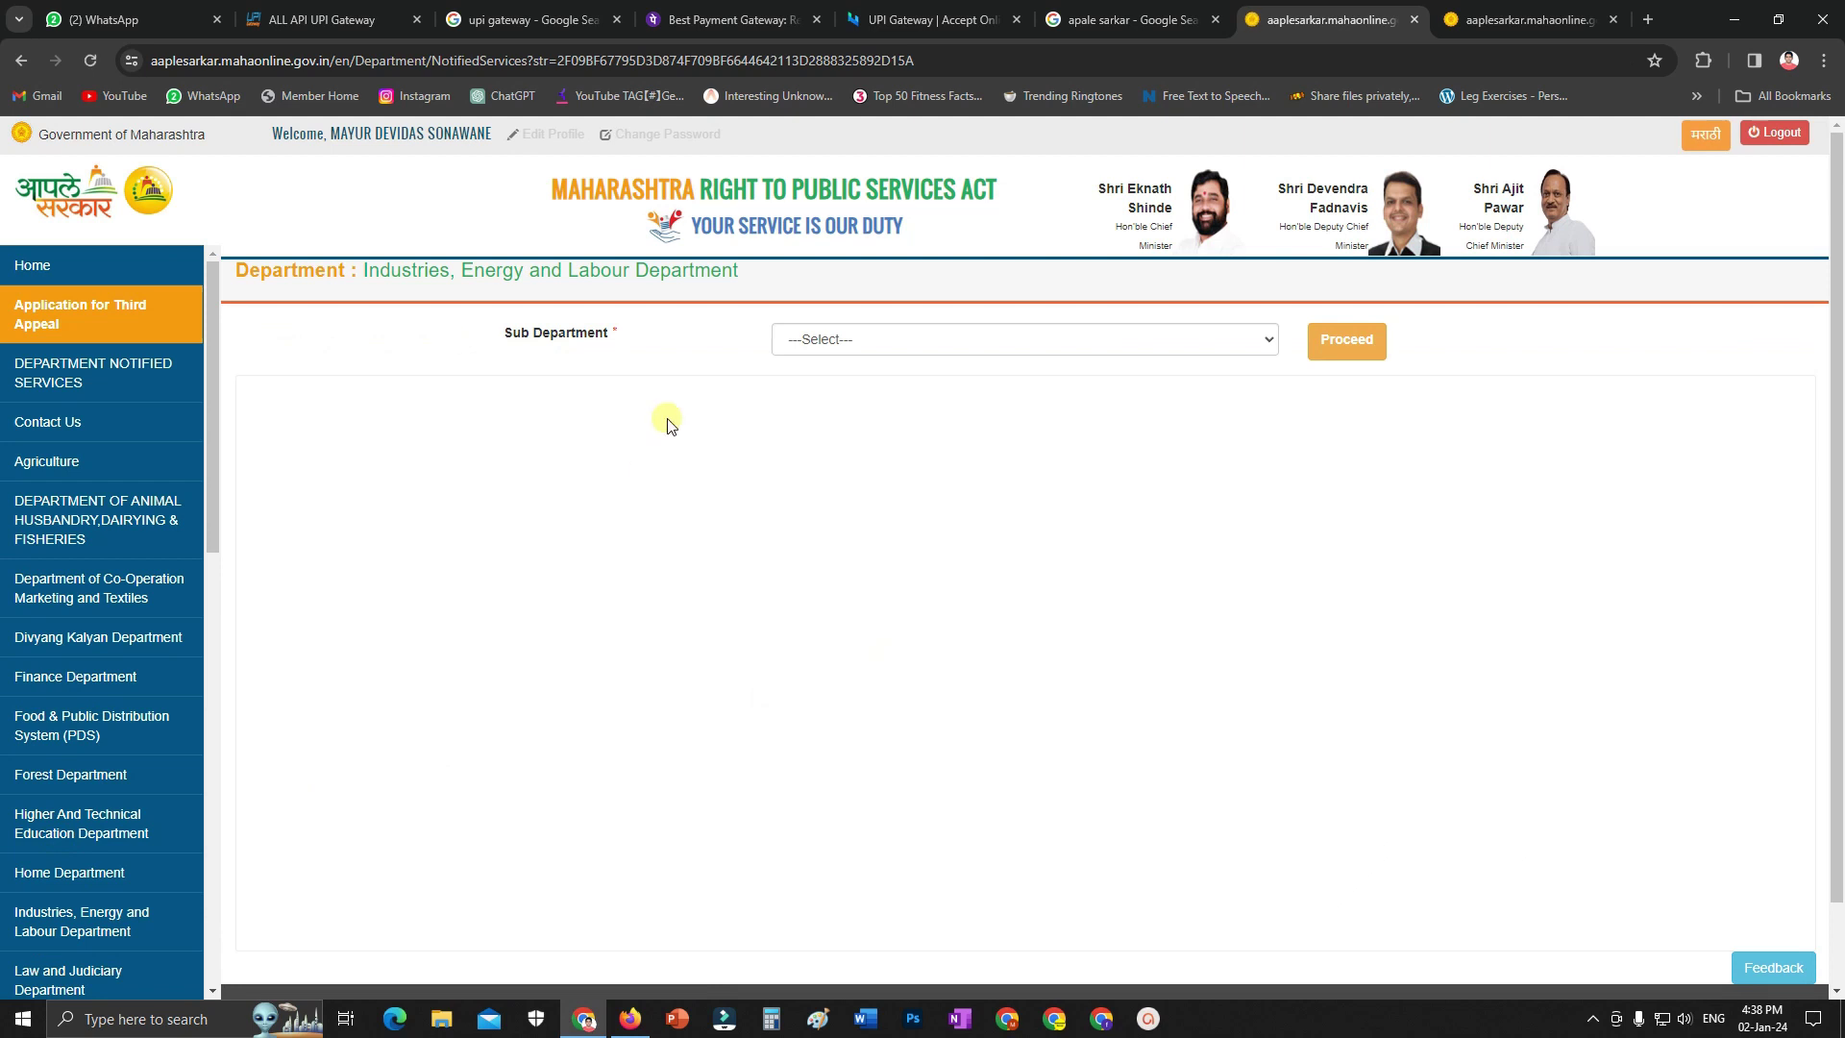
click(862, 342)
click(846, 397)
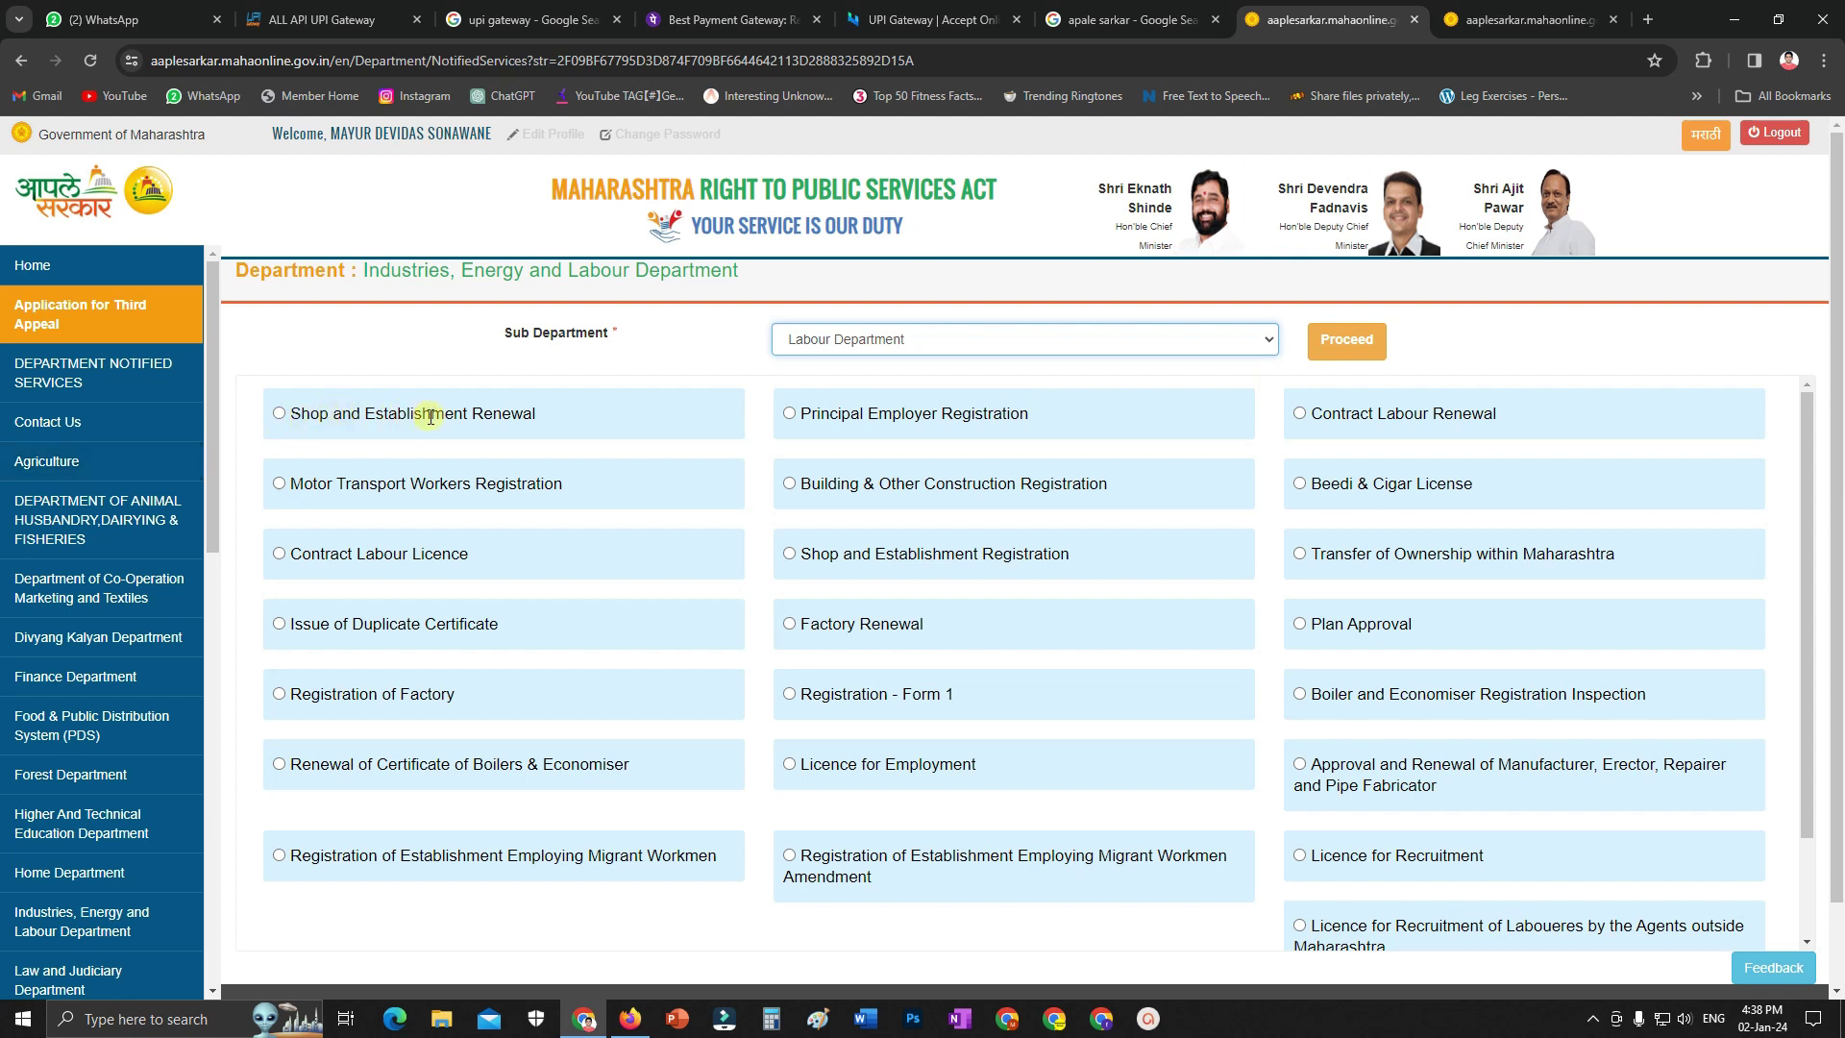
Proceed with the Shop and Establishment Renewal service and confirm the application form for Shop & Establishment Intimation (For 0 to 9 Workers)
click(289, 416)
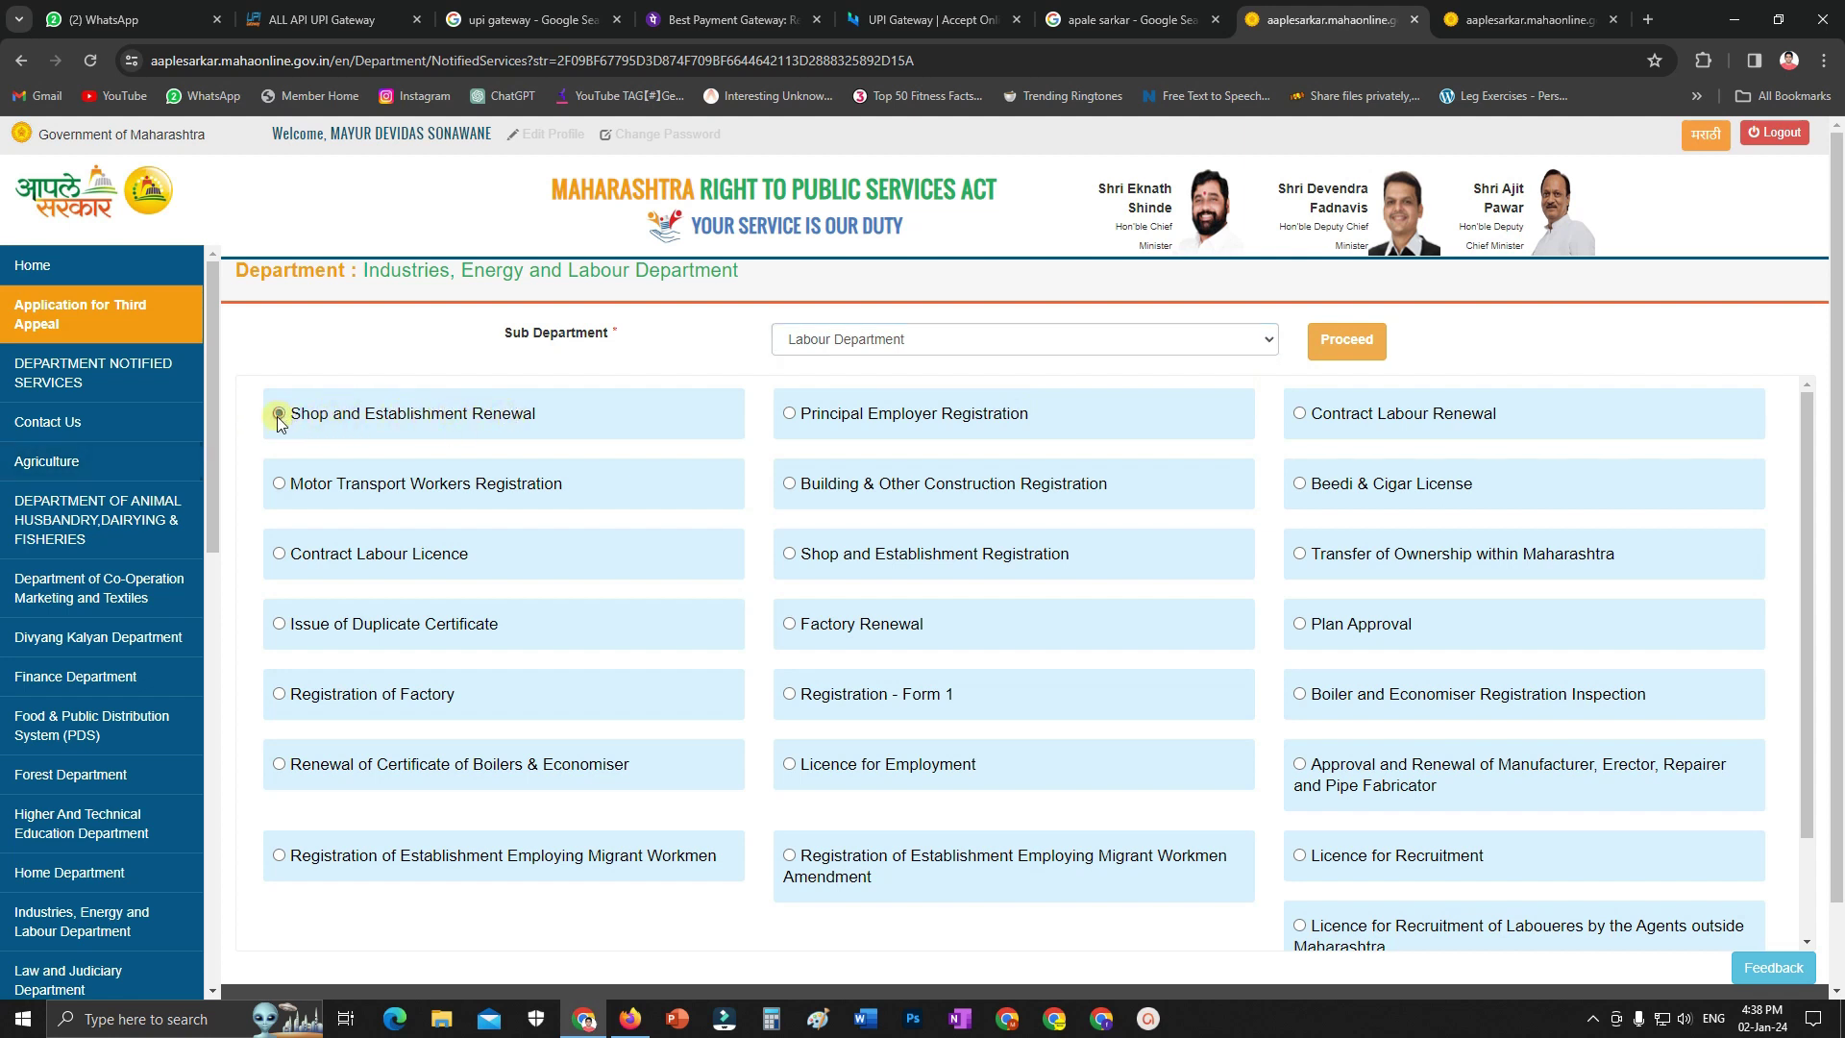
click(1336, 348)
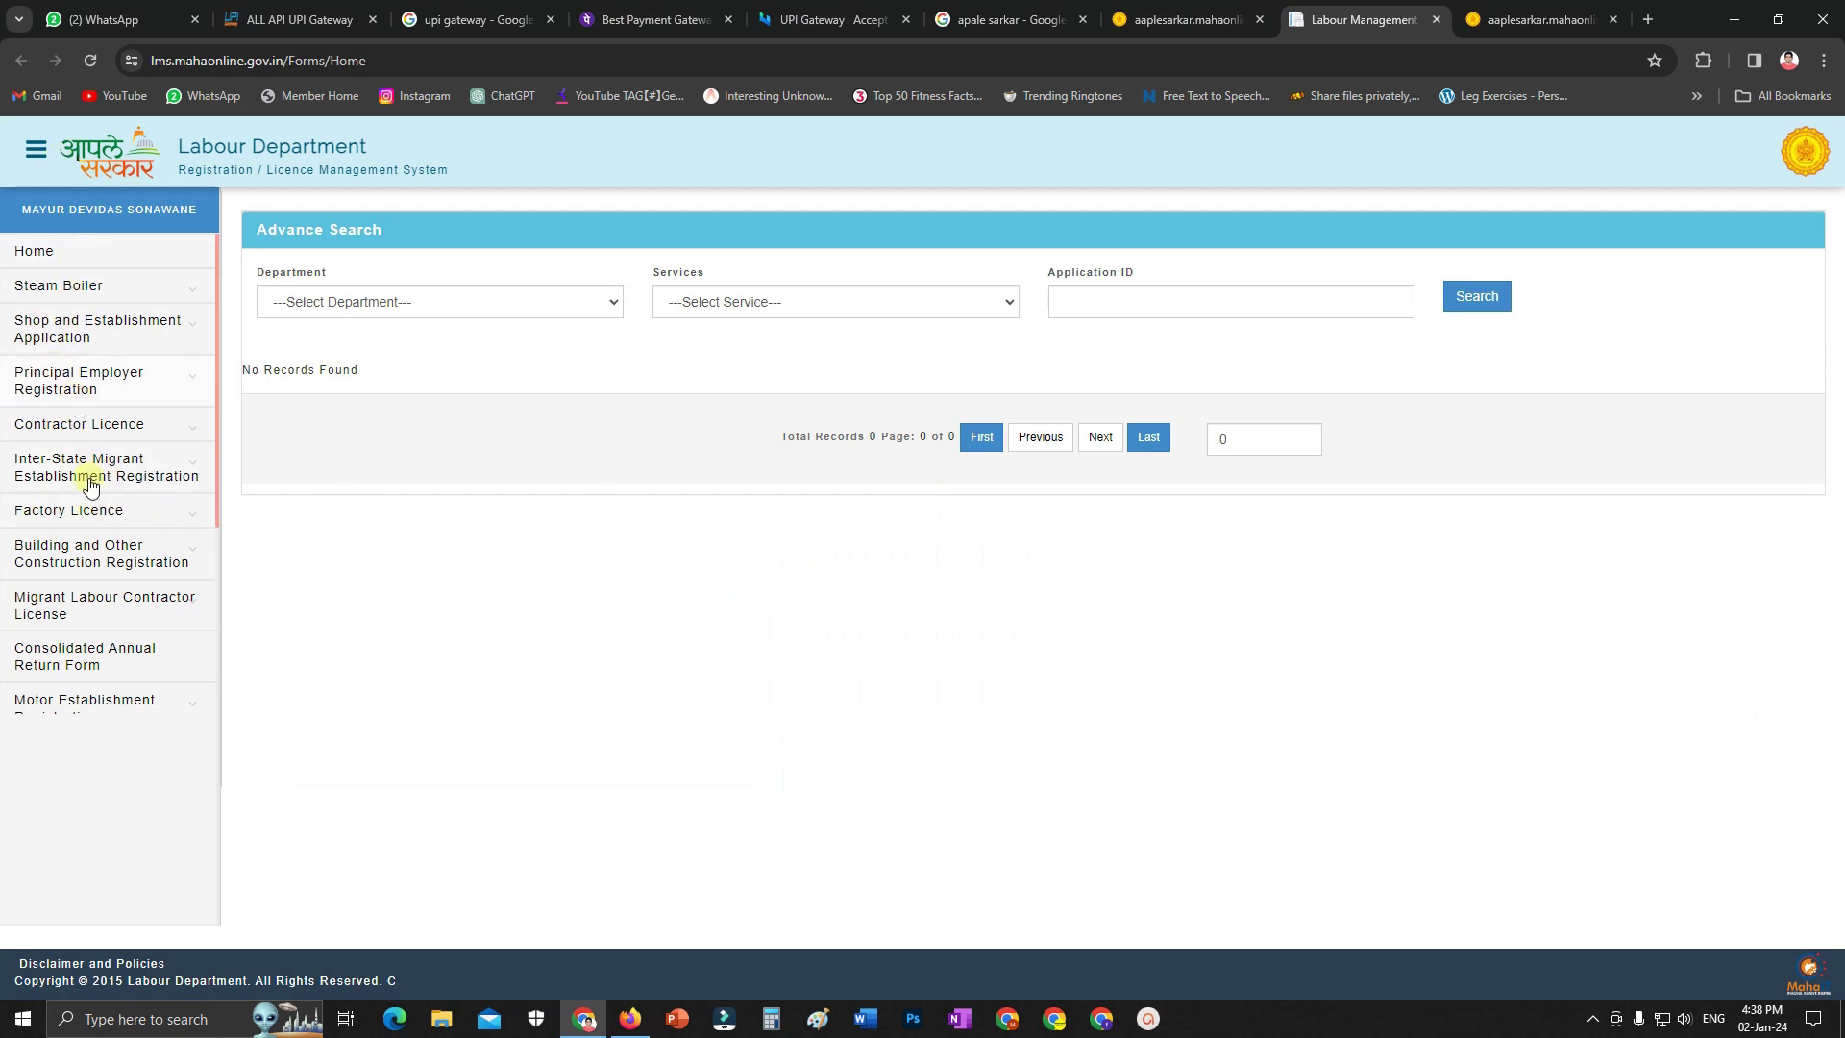
click(154, 319)
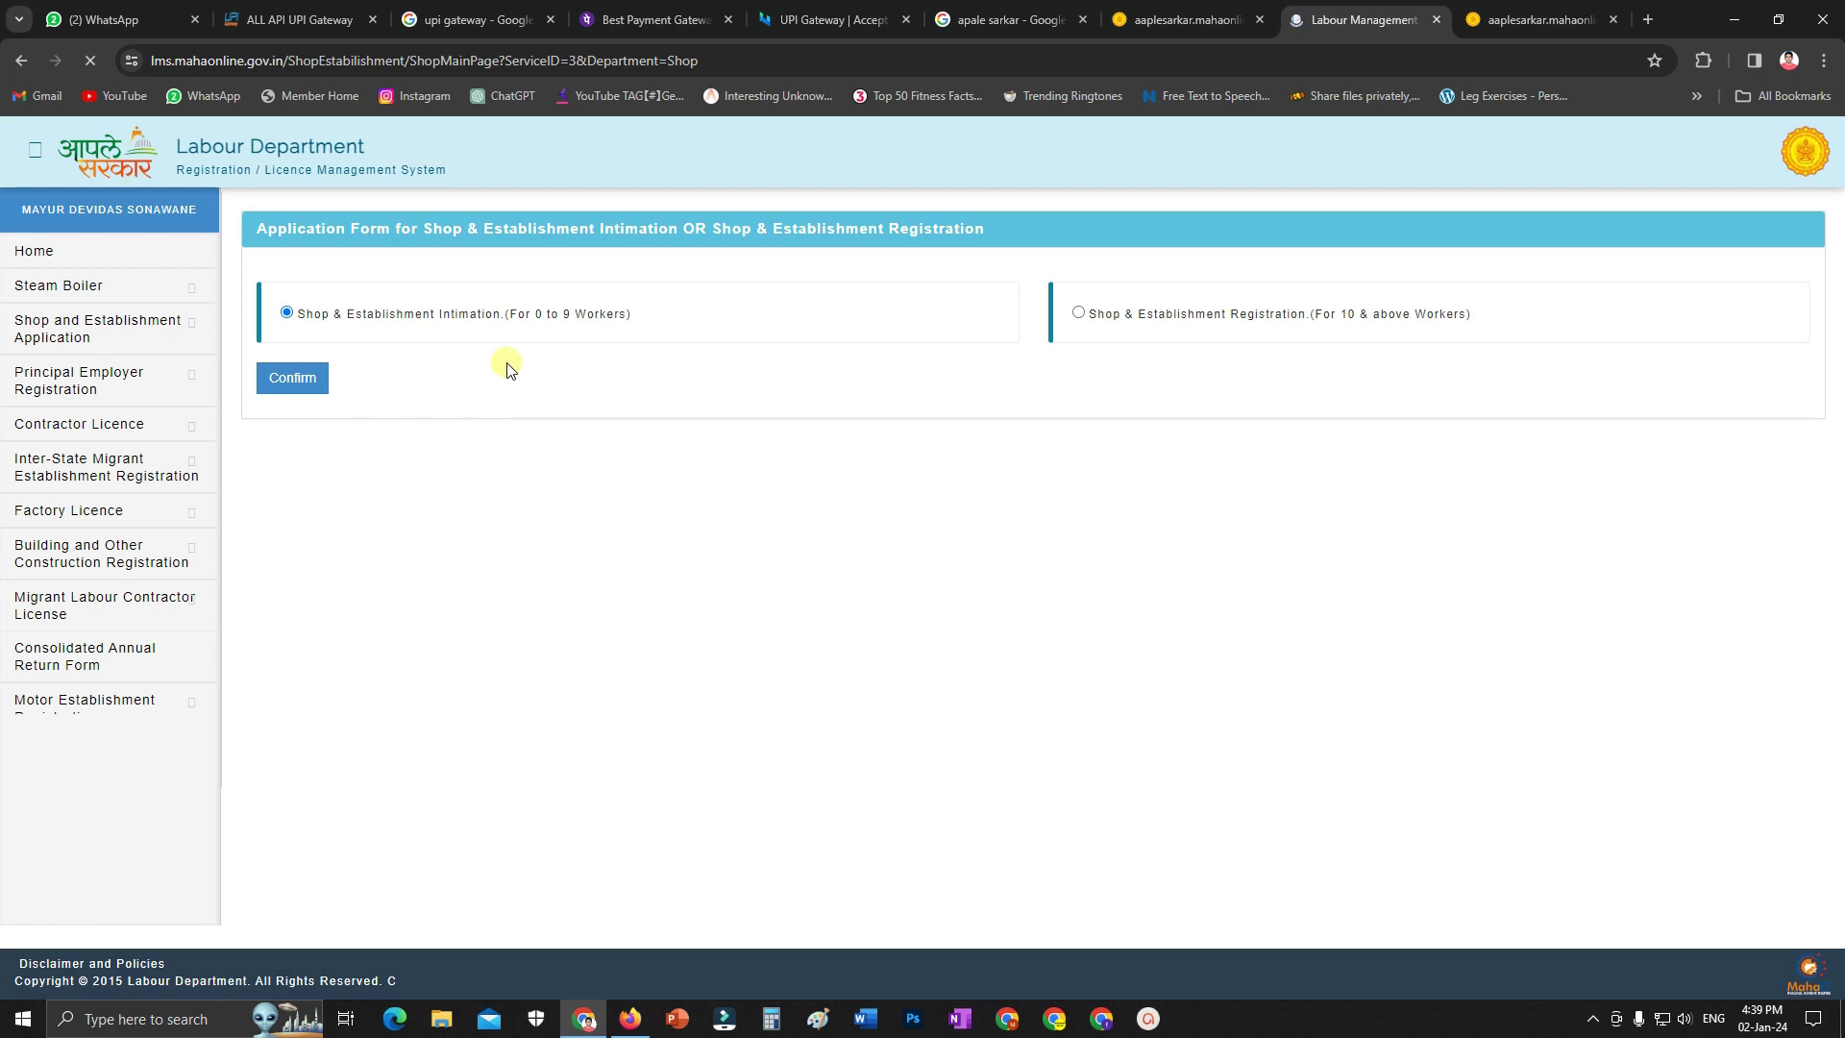
click(294, 377)
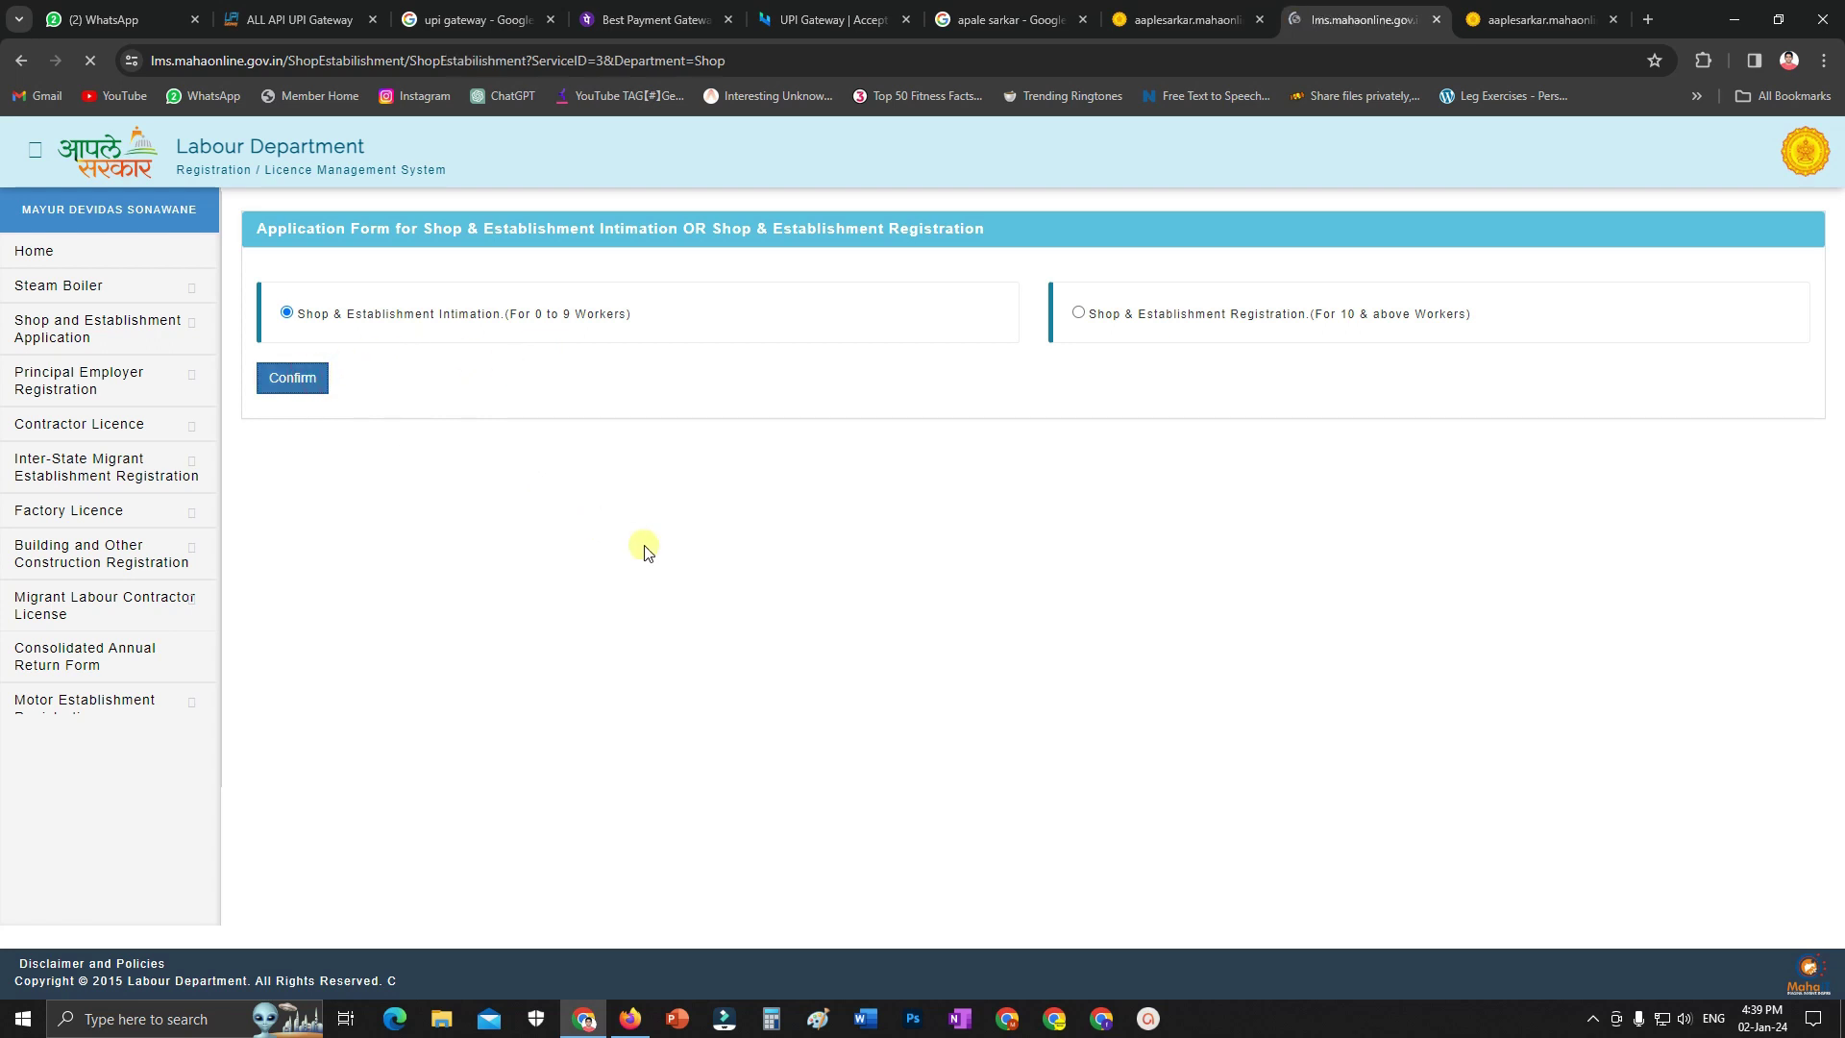
Set the division of the Form F application to Konkan and check the district choices
click(384, 399)
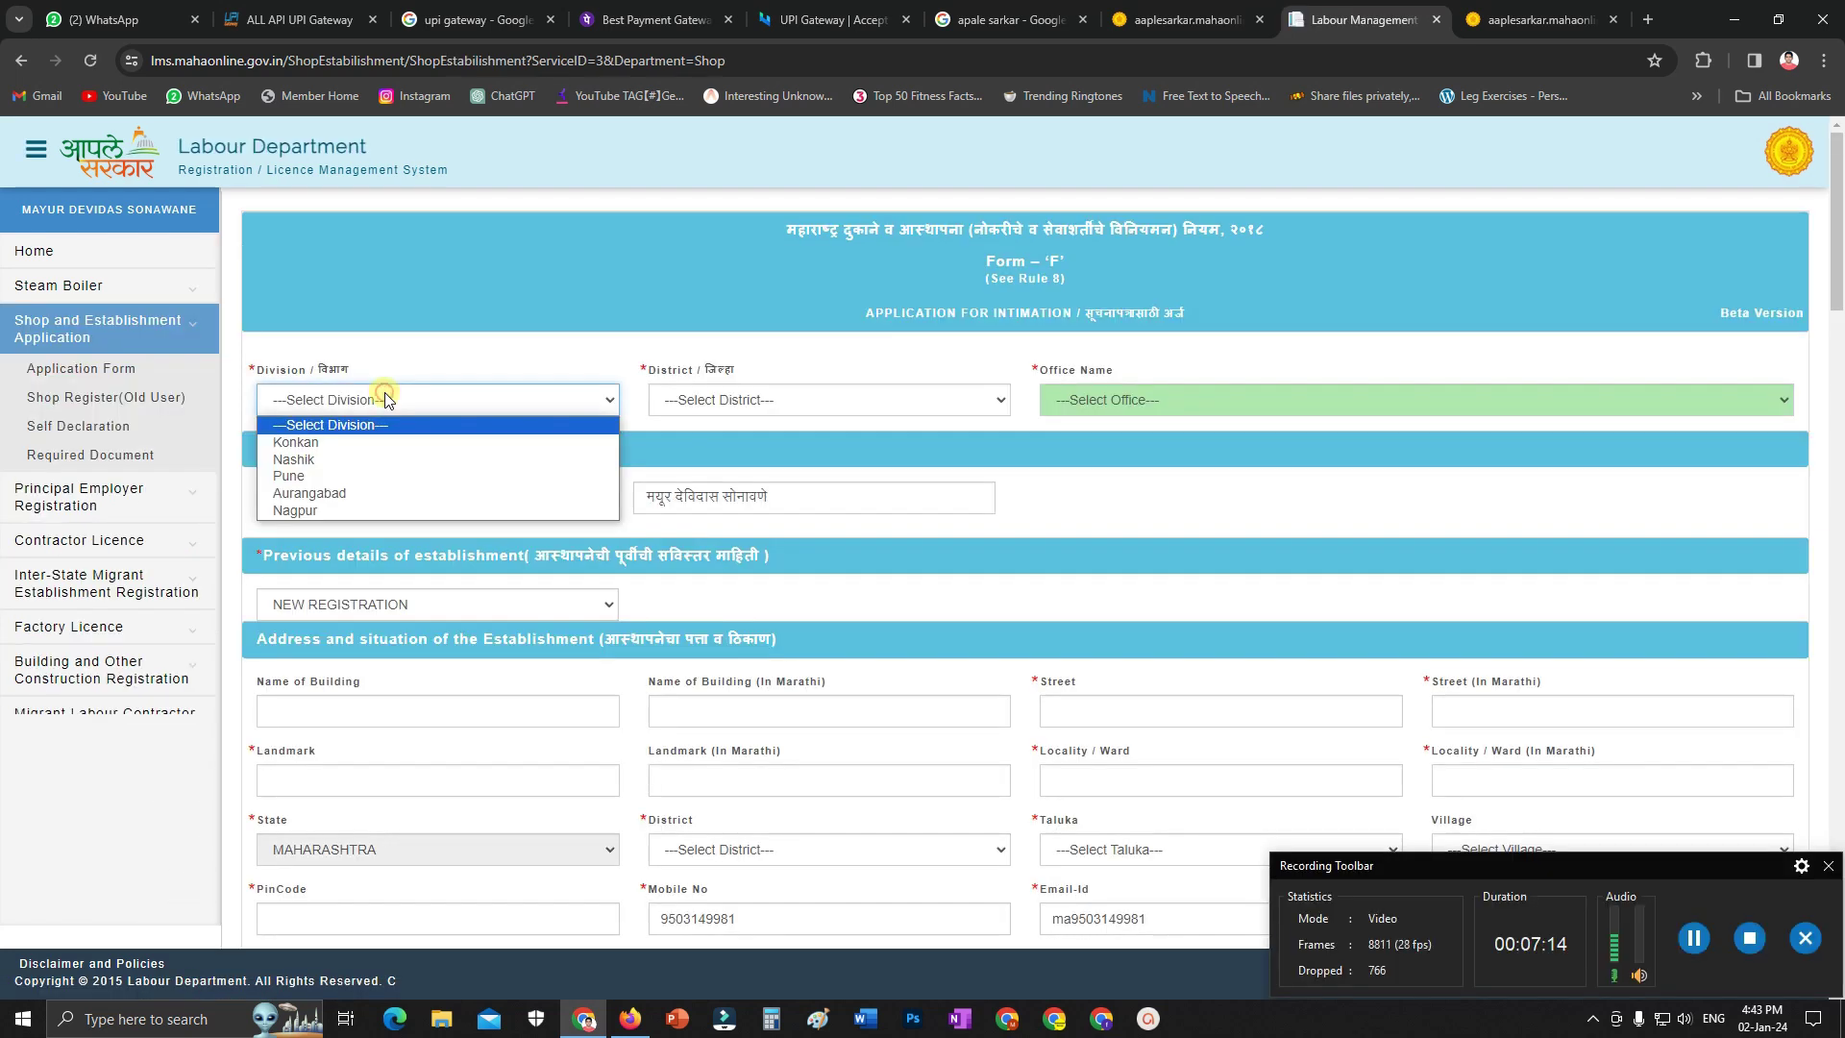
click(354, 444)
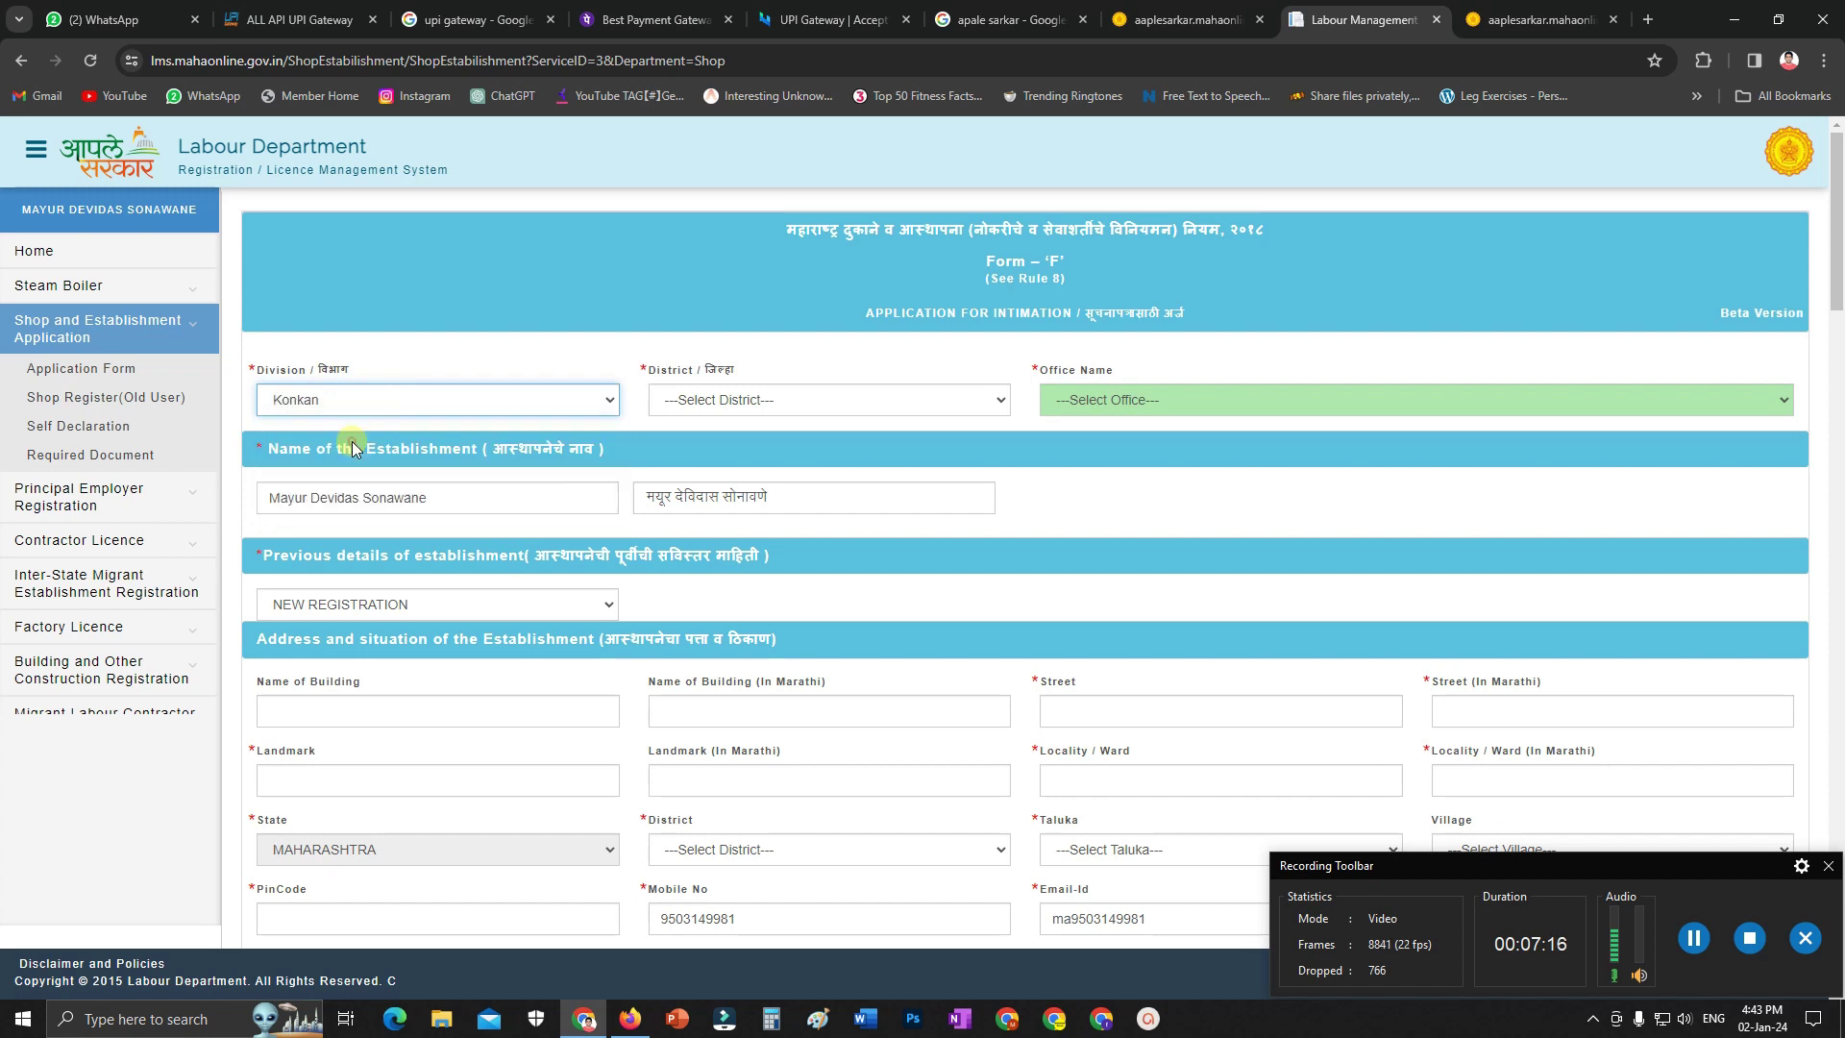
click(759, 402)
click(764, 403)
click(764, 403)
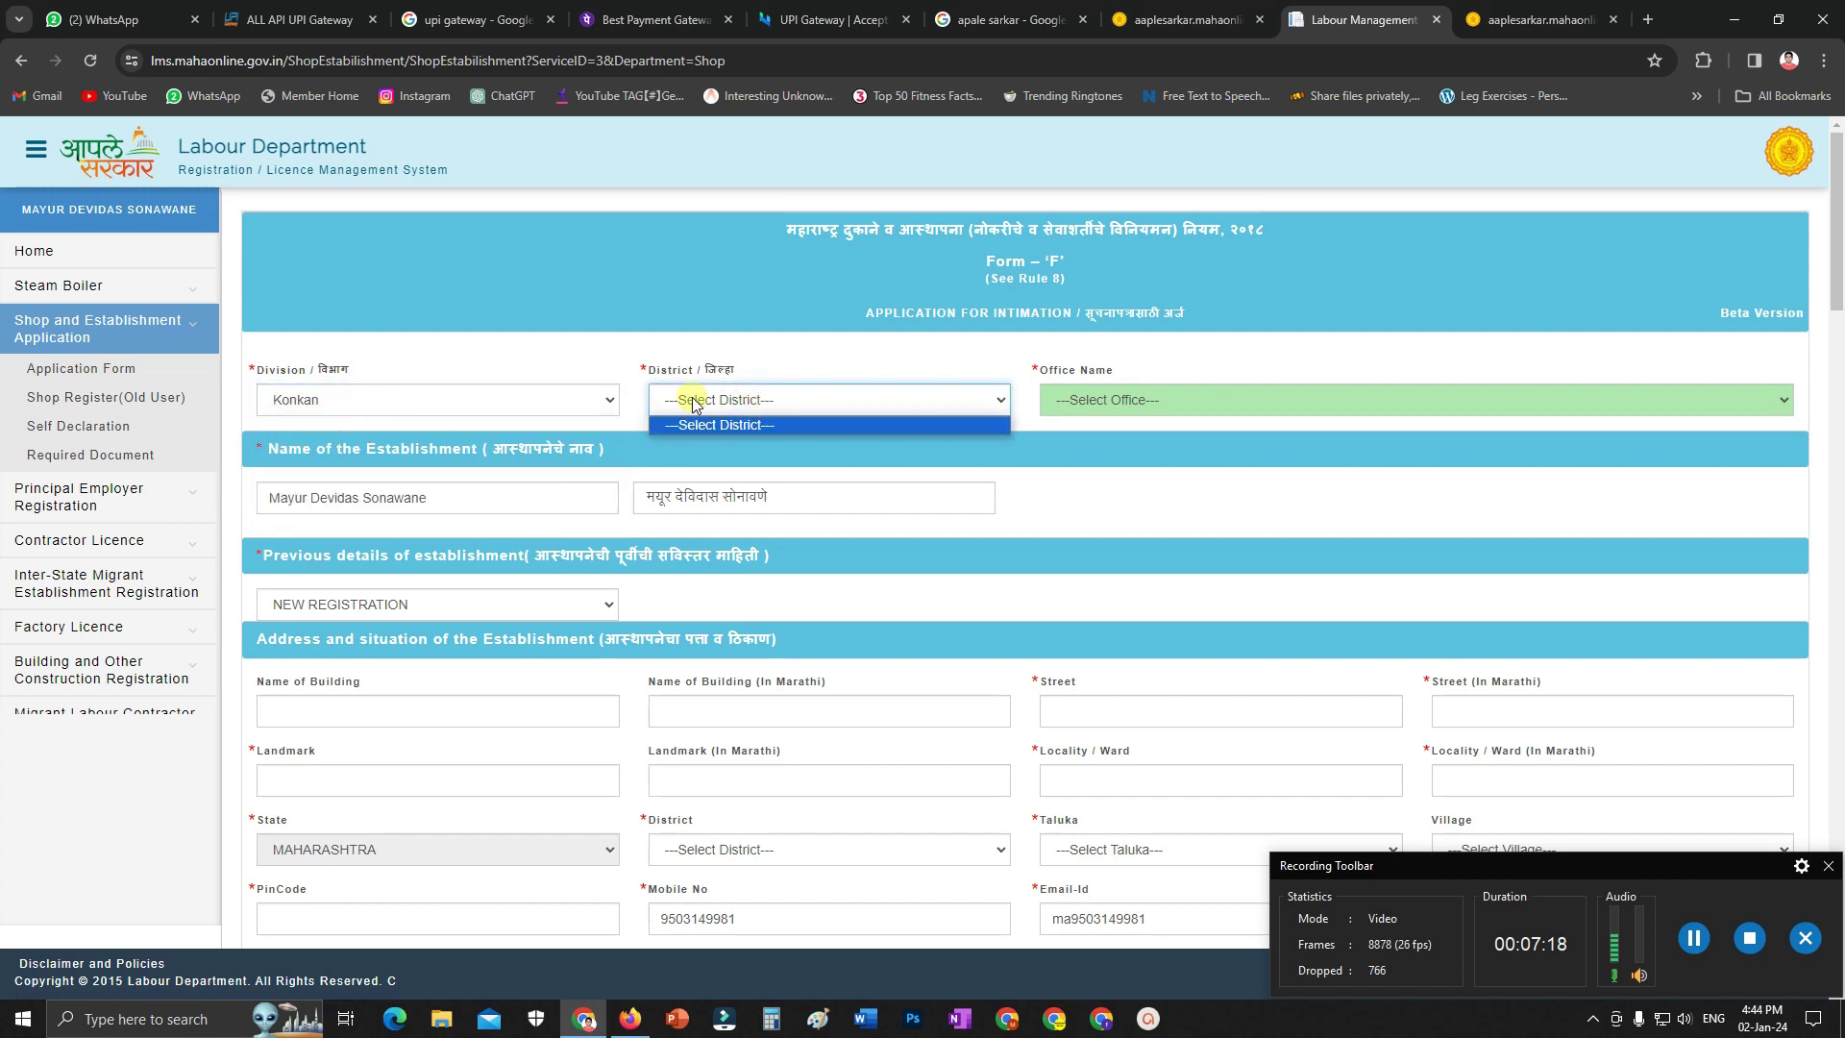
click(636, 403)
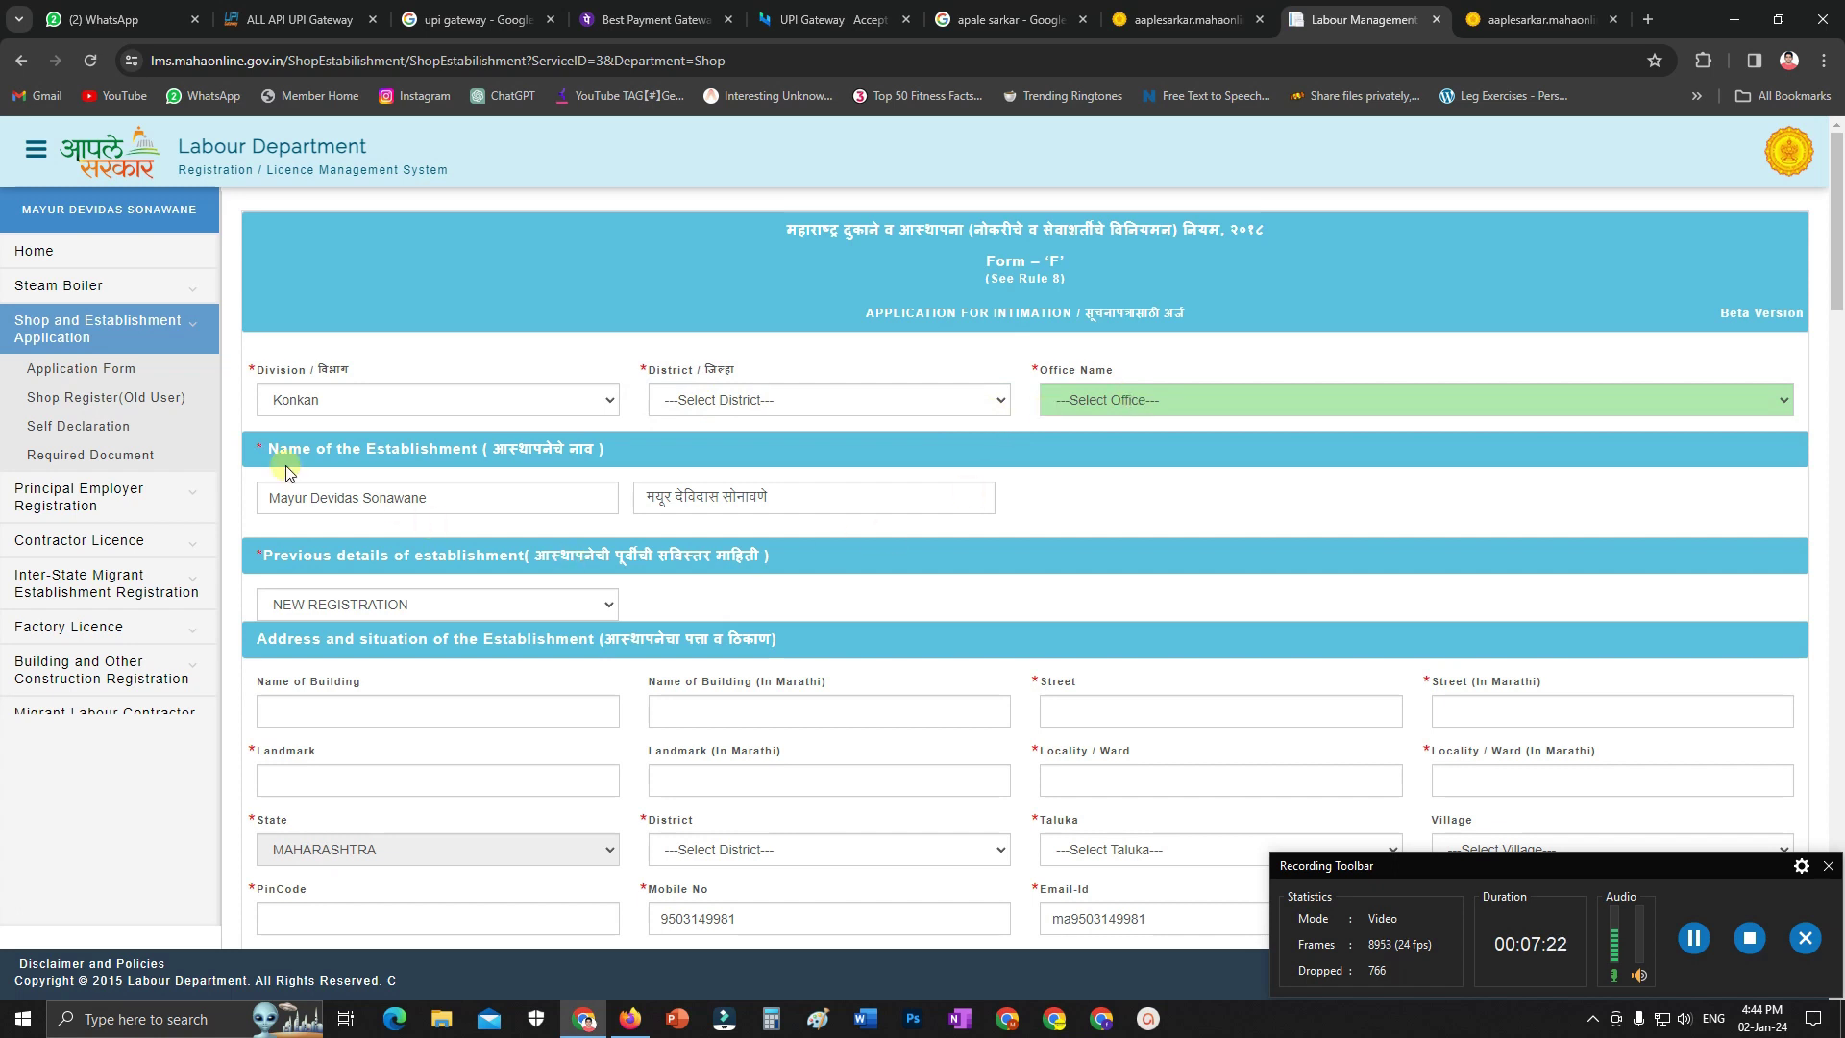
Set the previous details of the establishment to NEW REGISTRATION
scroll(477, 538, down, 1)
click(435, 510)
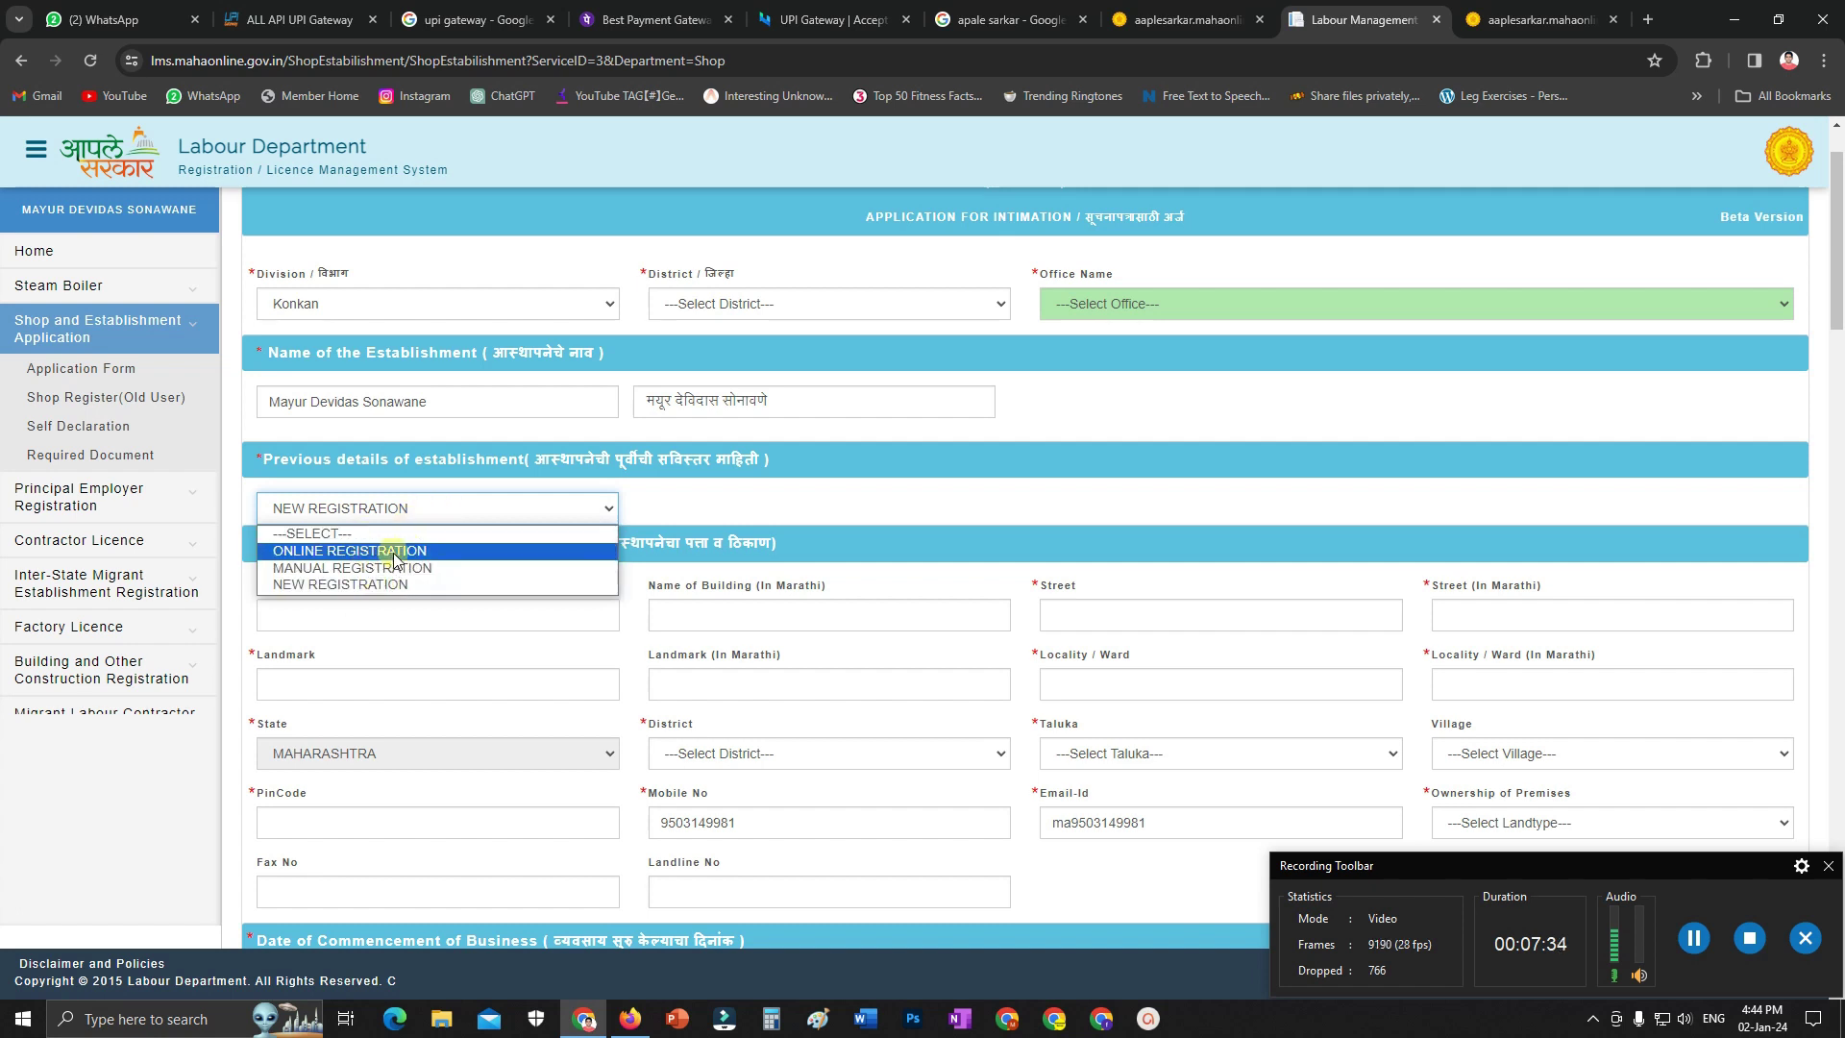
click(377, 584)
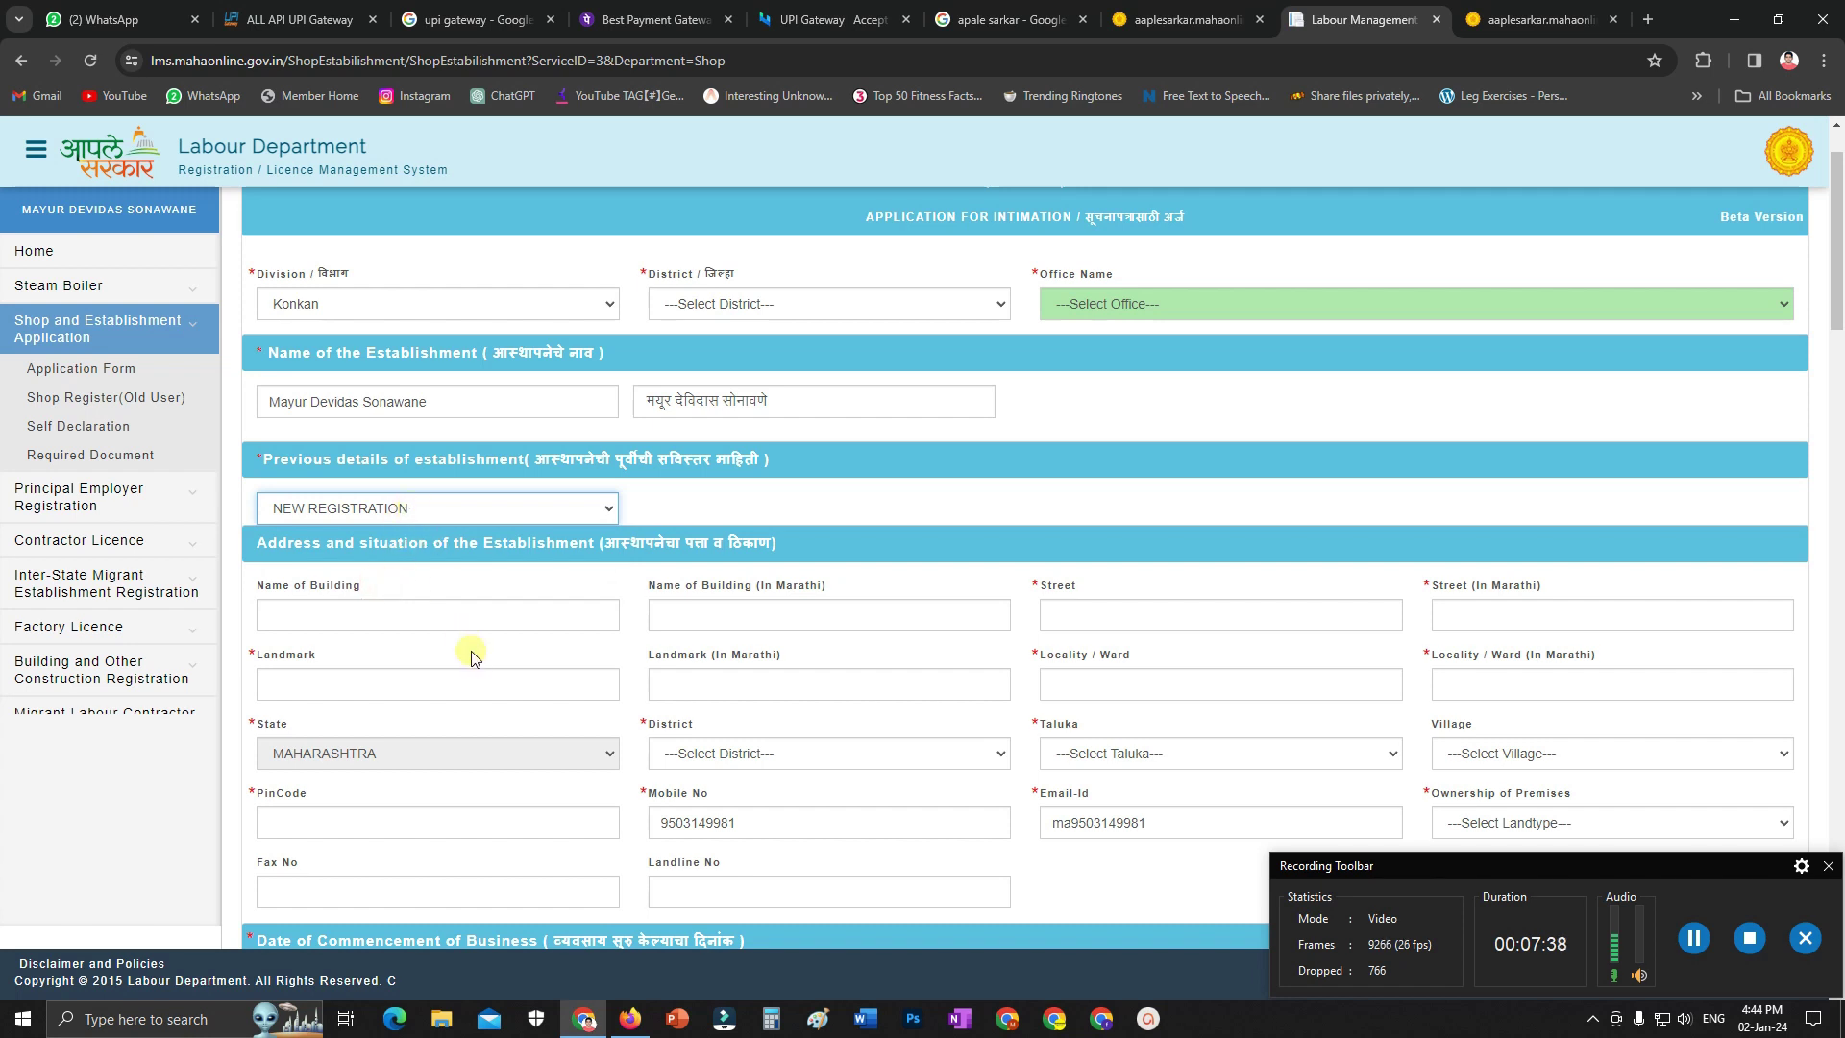
scroll(471, 658, down, 1)
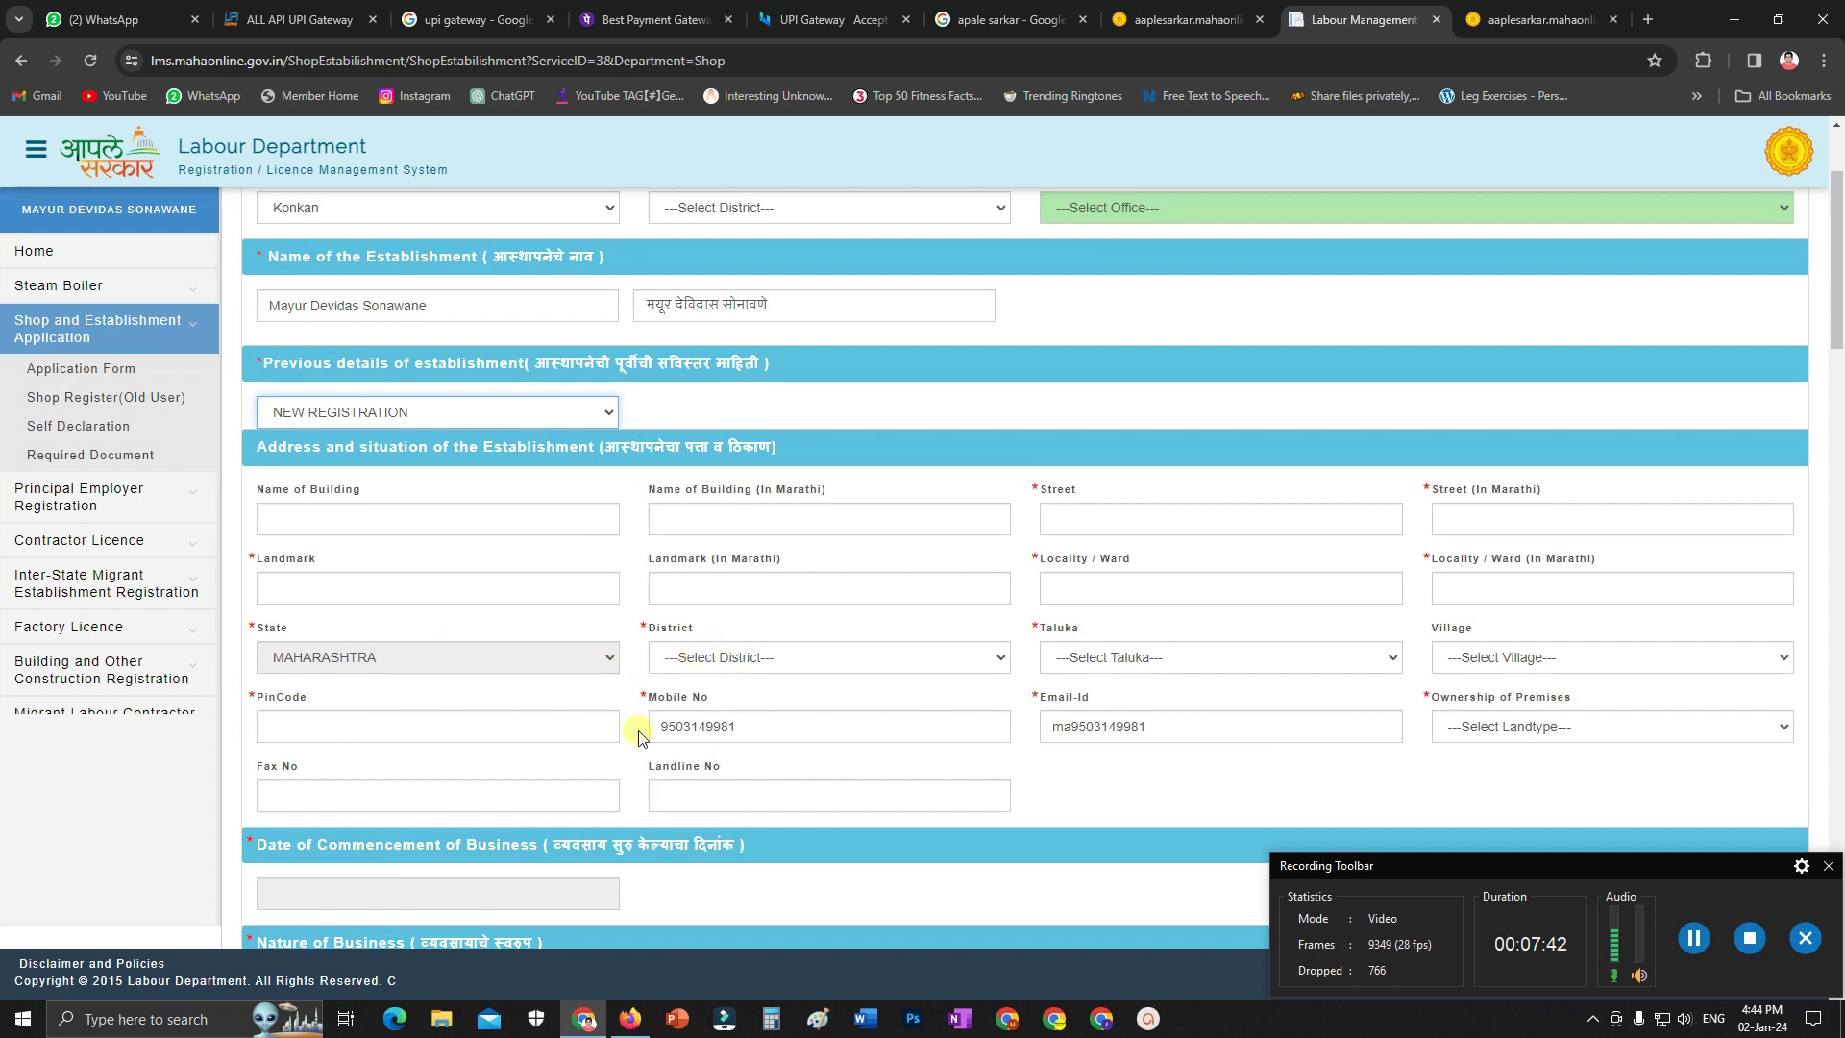
Set the sector of the establishment to PRIVATE
scroll(863, 615, down, 2)
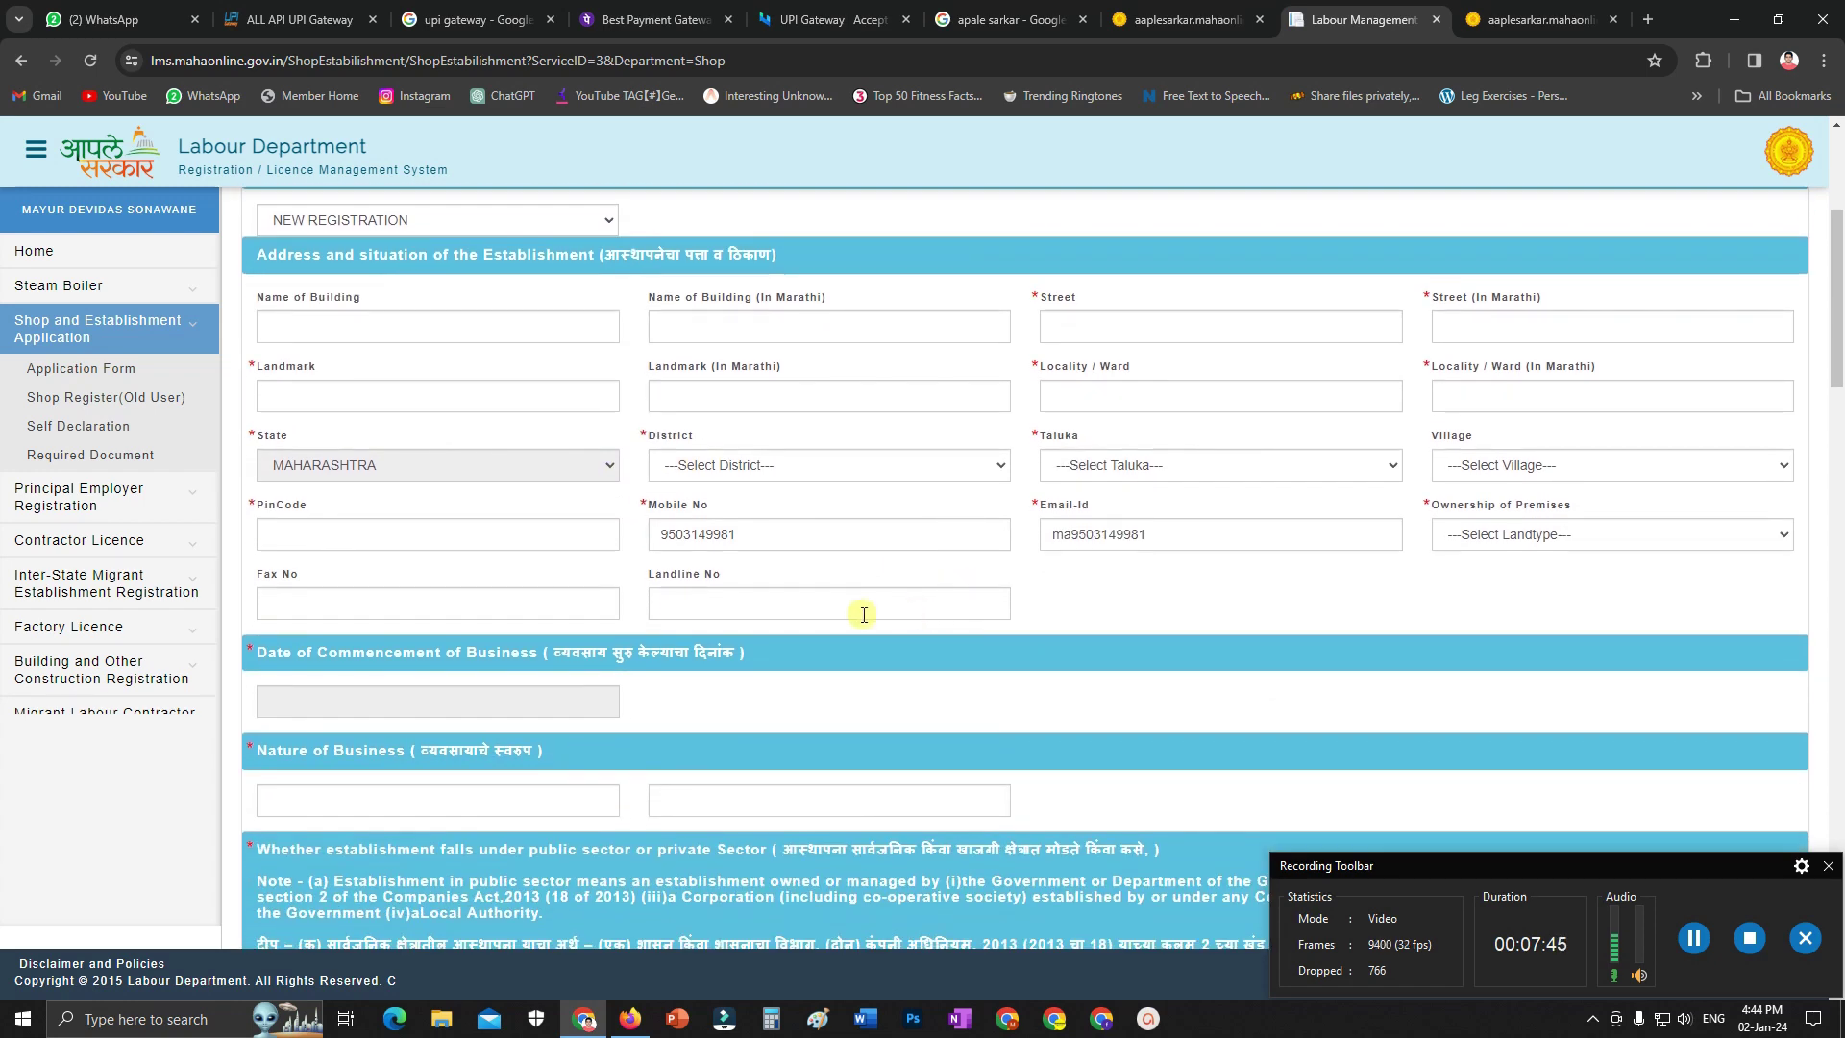
scroll(972, 582, down, 2)
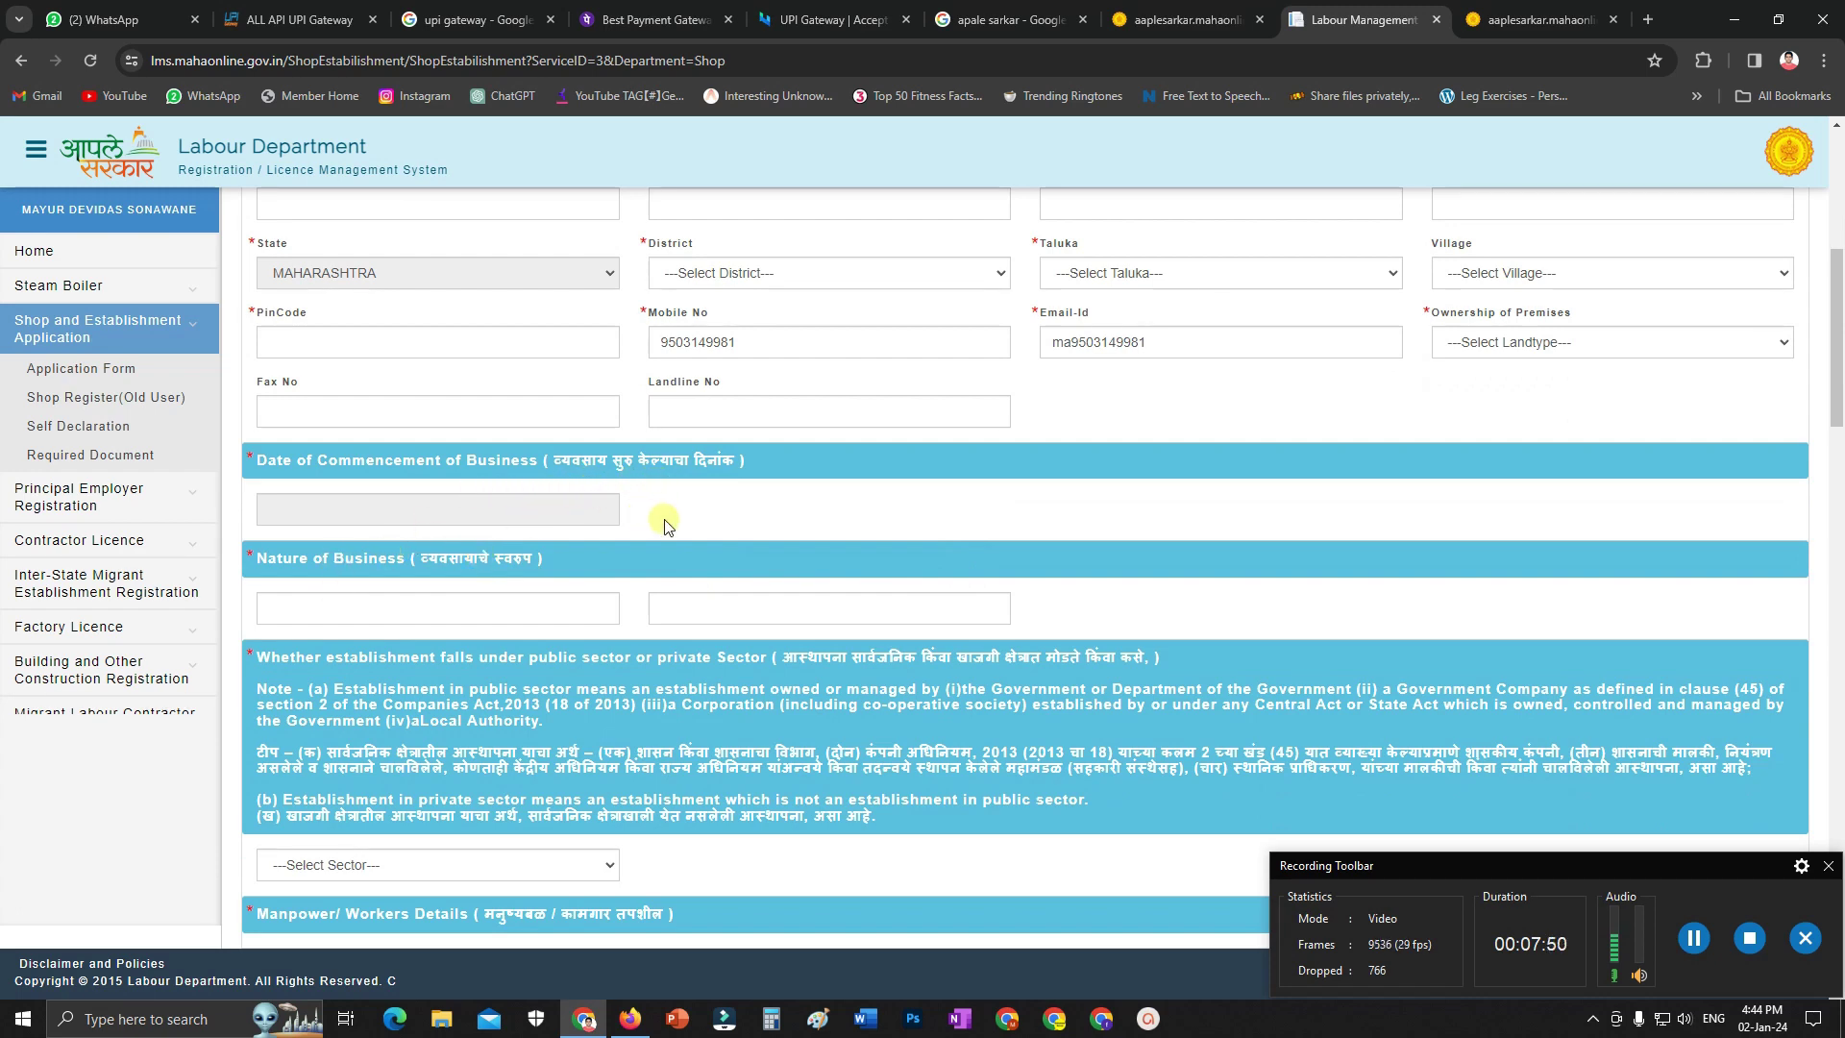
scroll(711, 510, down, 1)
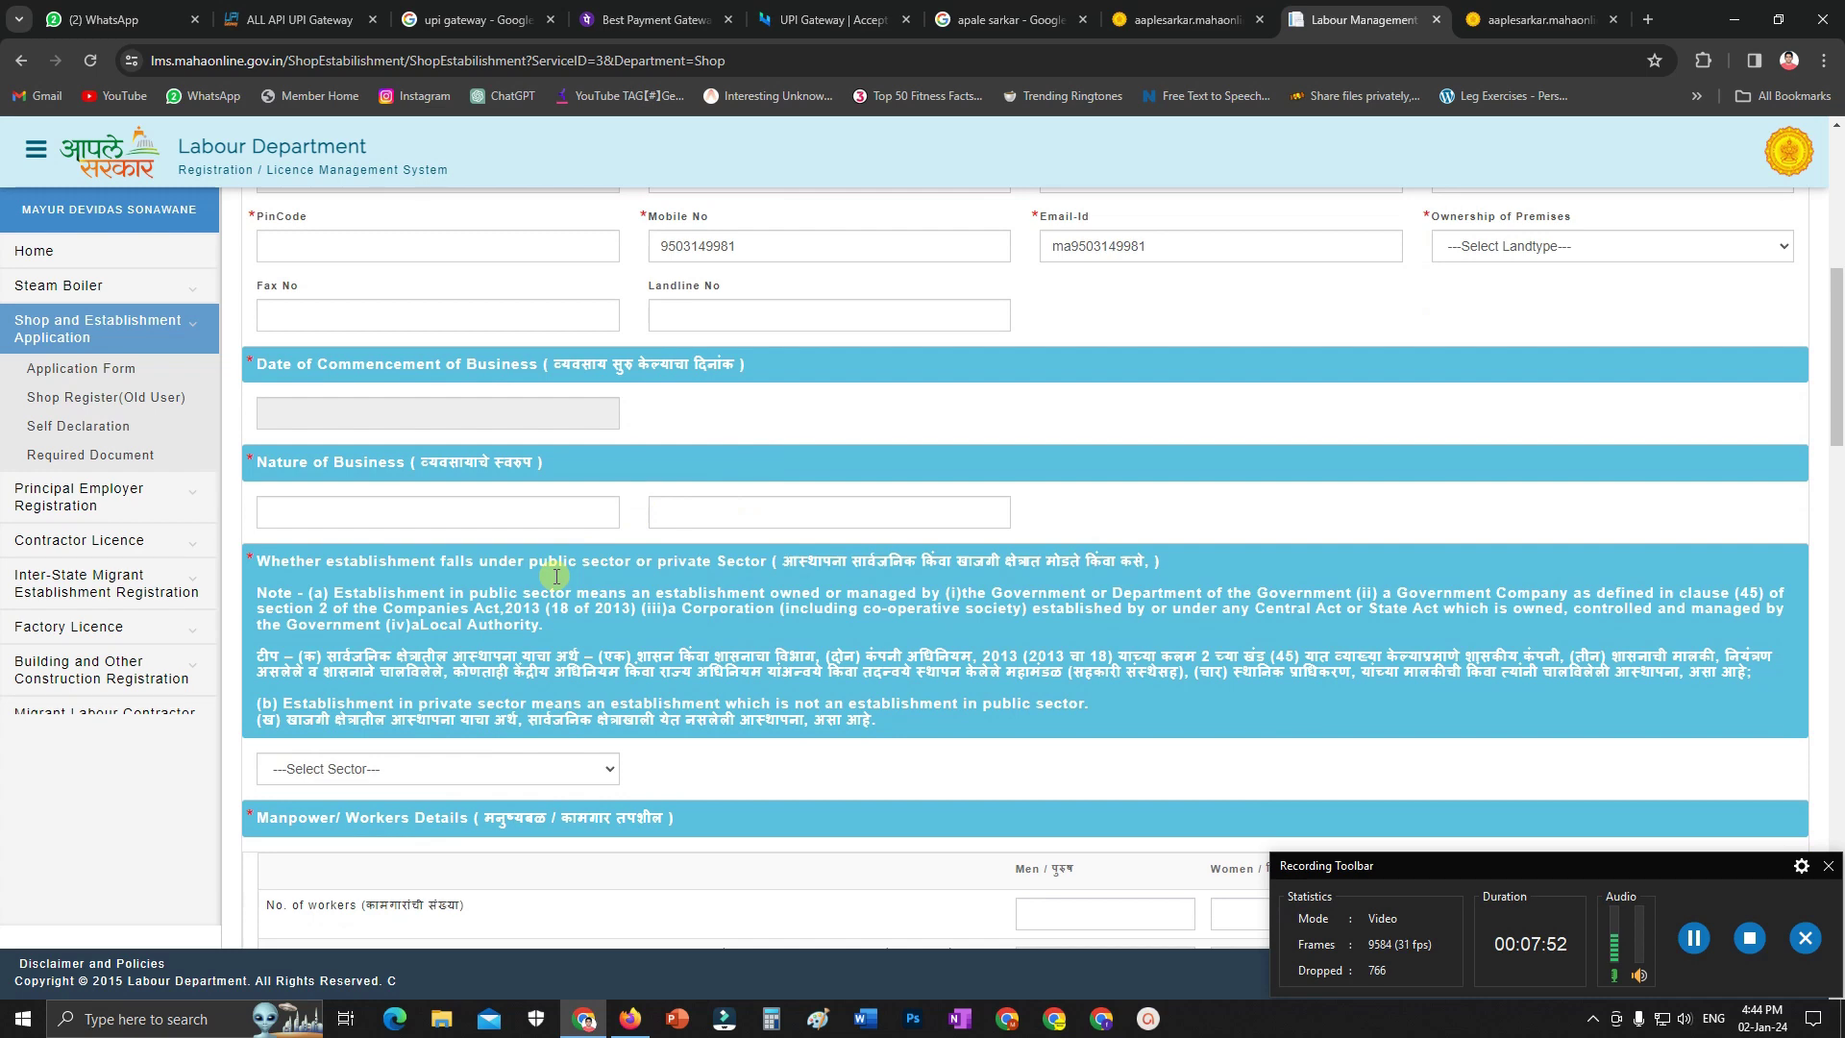
click(328, 506)
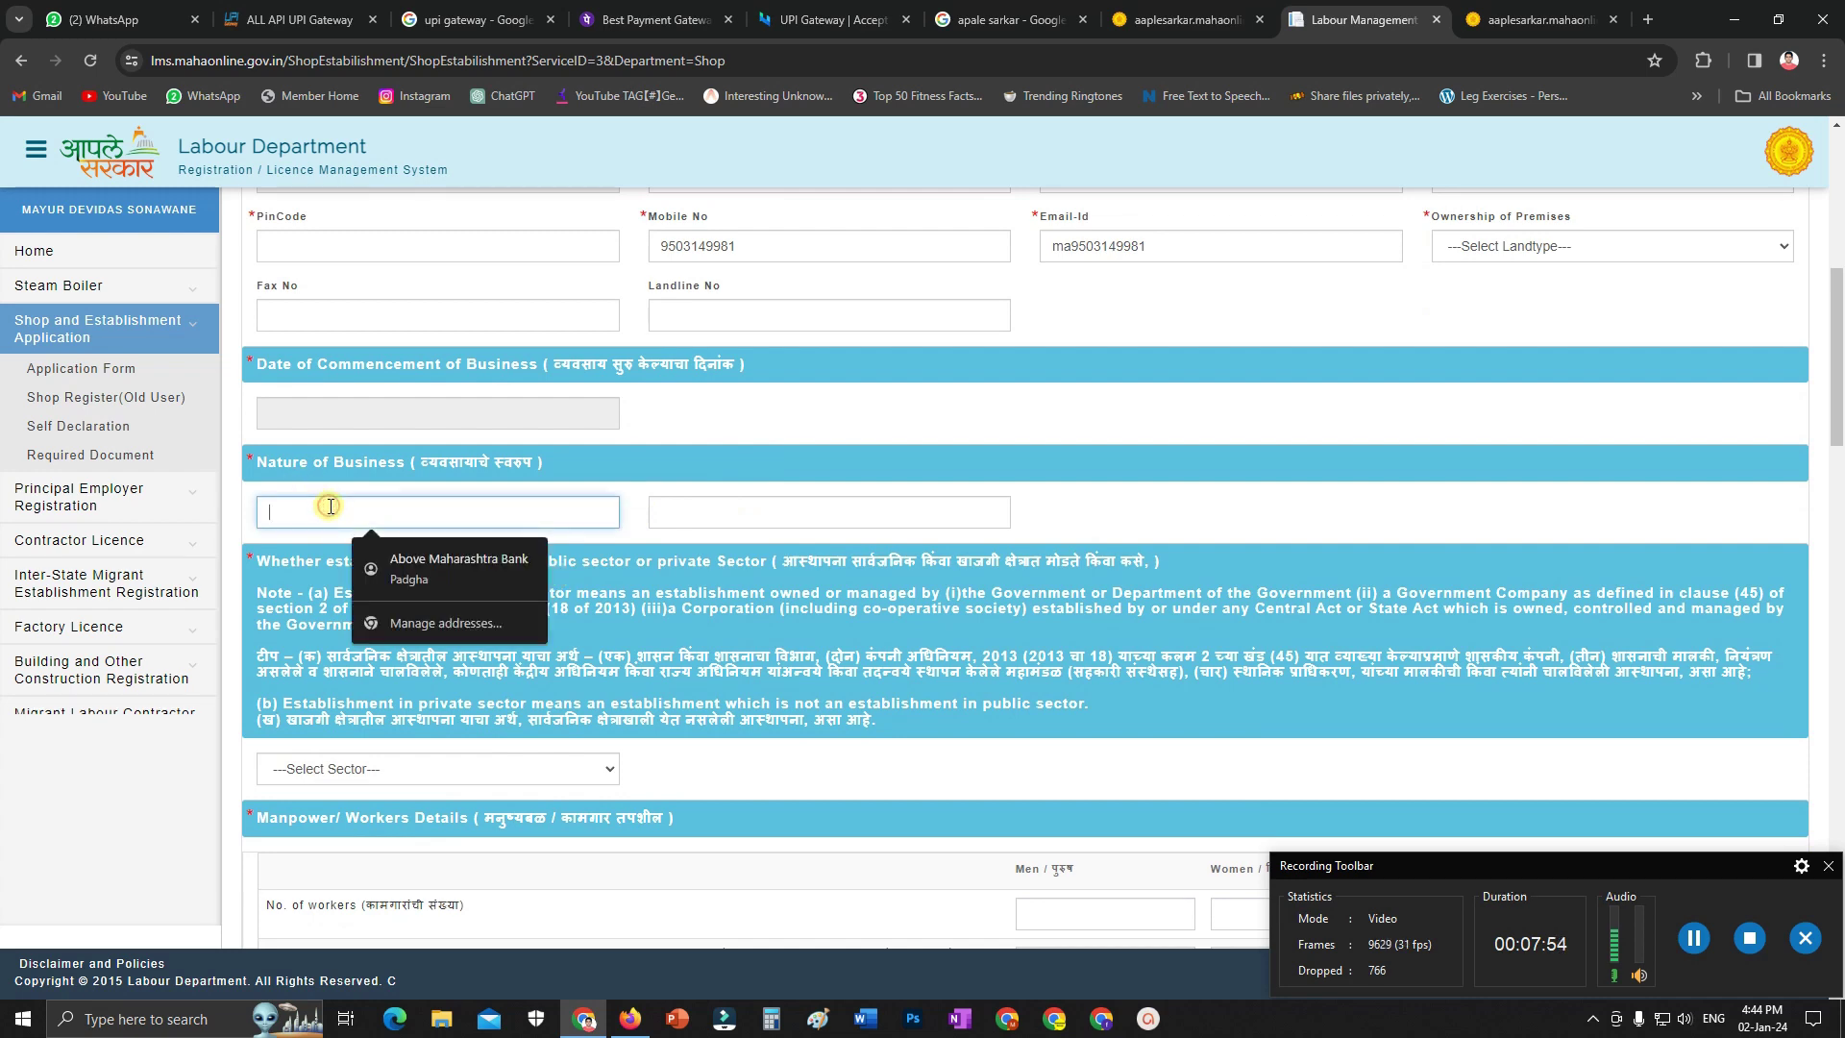
click(1084, 502)
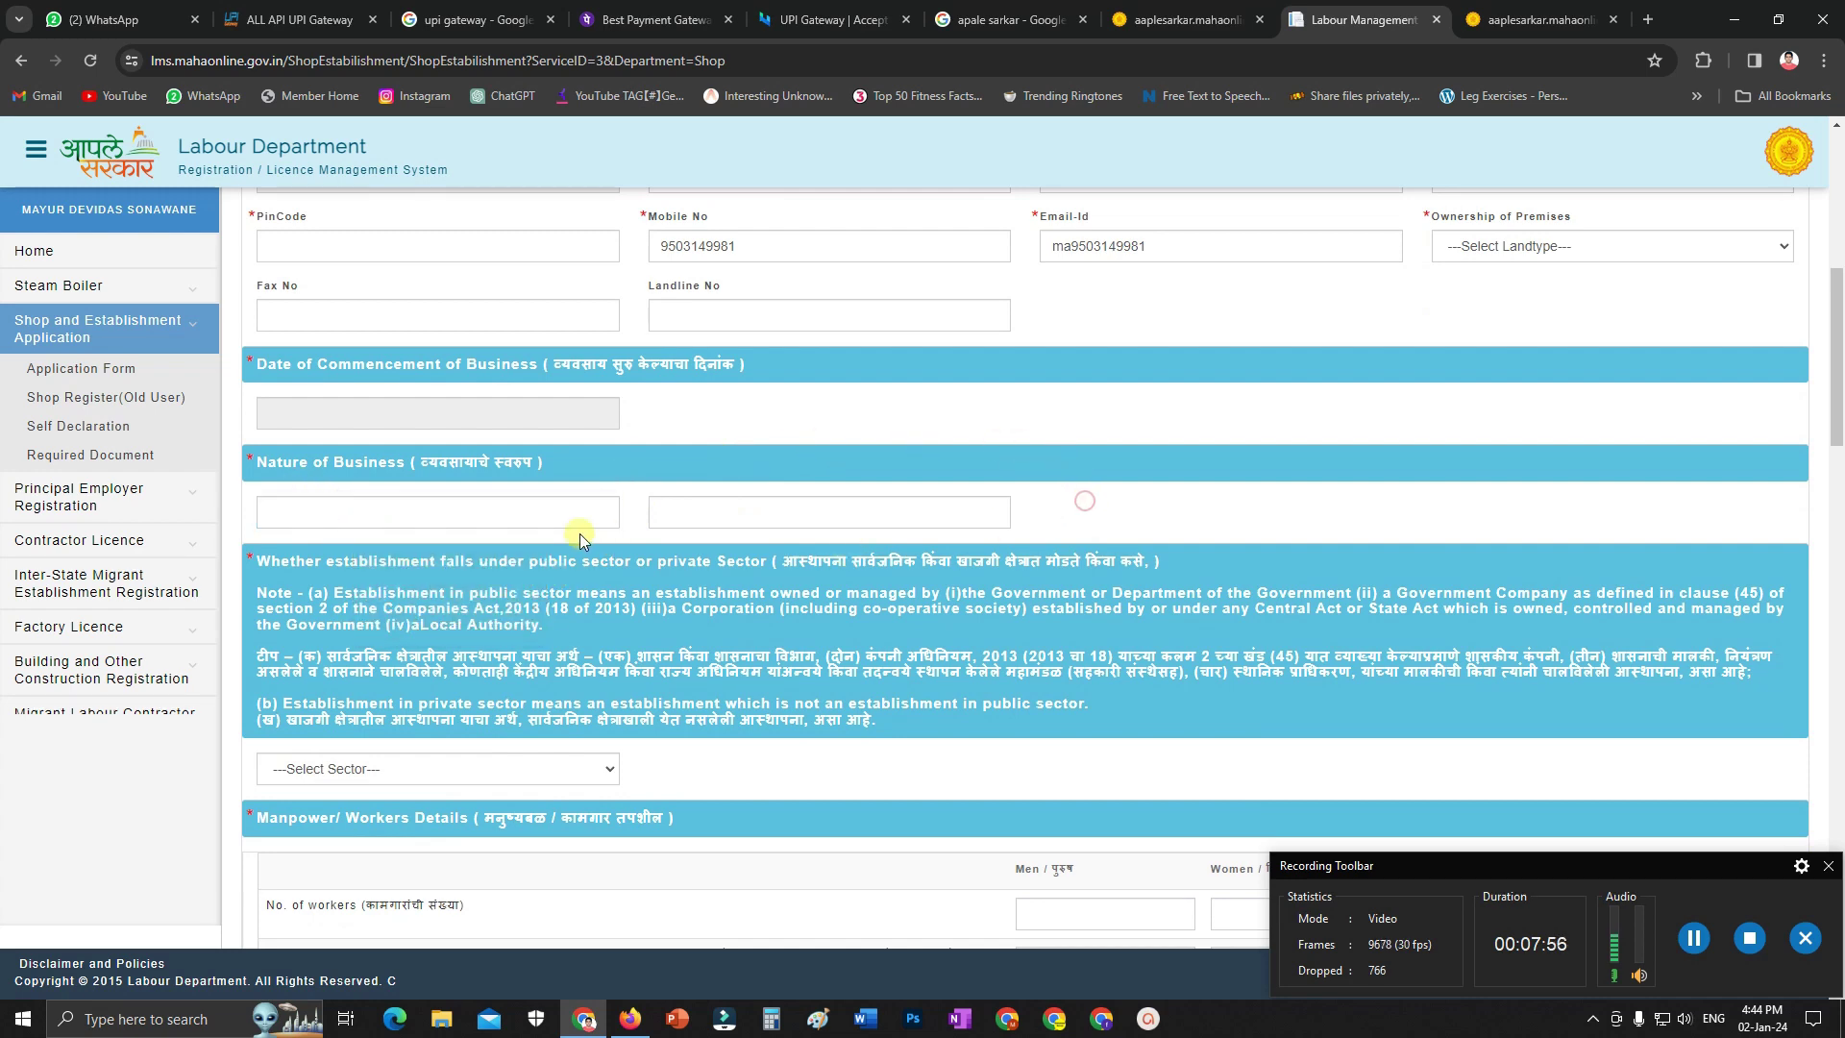
scroll(411, 576, down, 1)
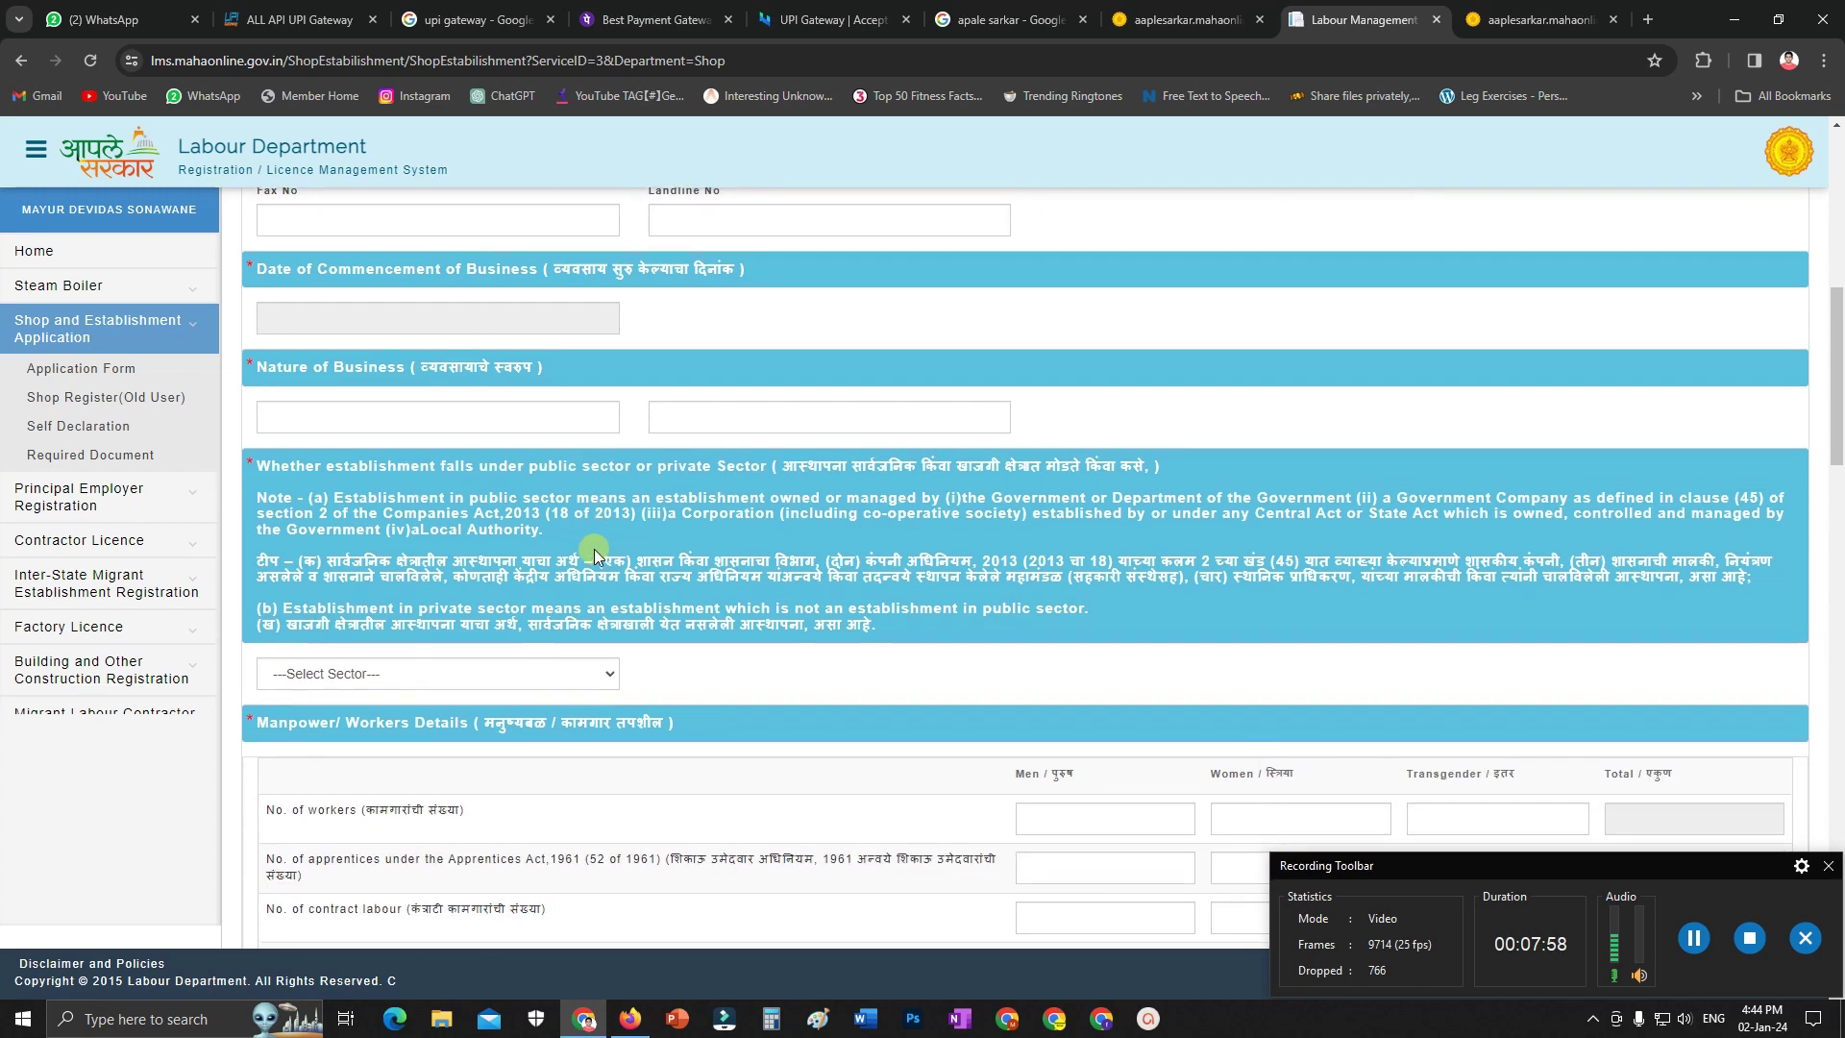
scroll(595, 555, down, 2)
click(598, 481)
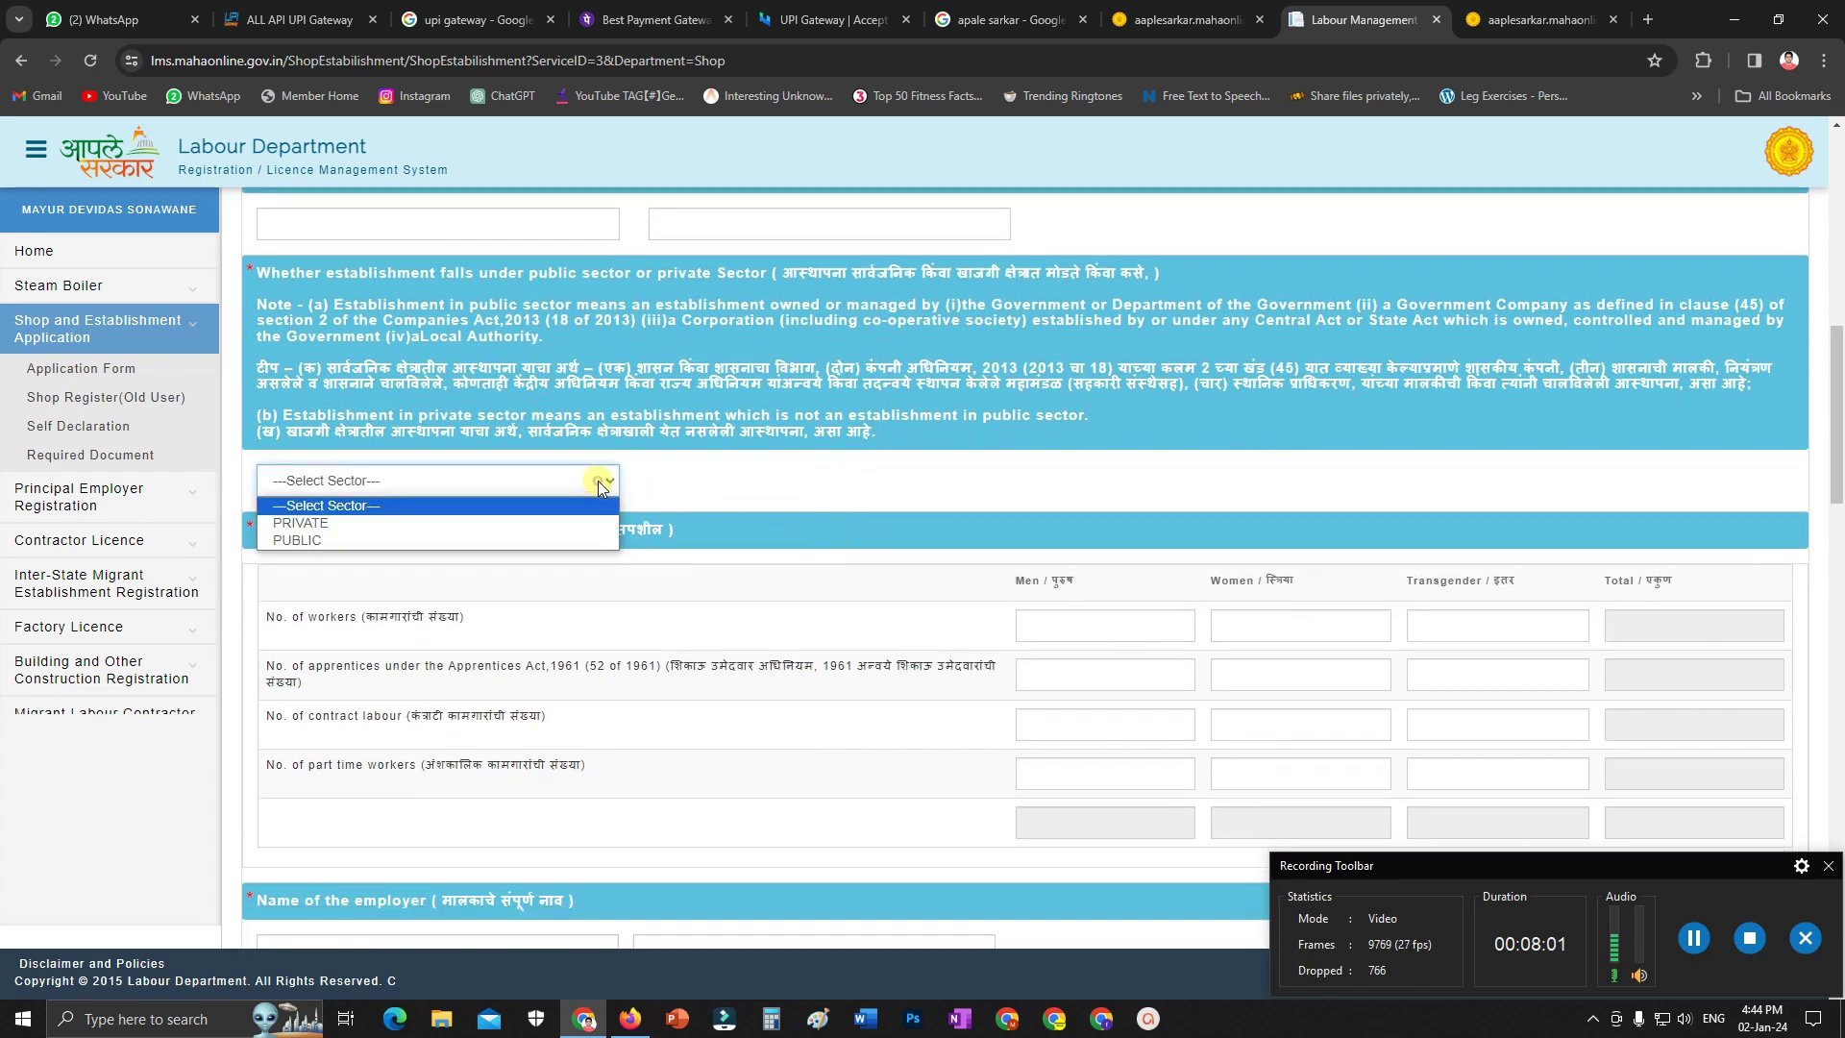
click(533, 523)
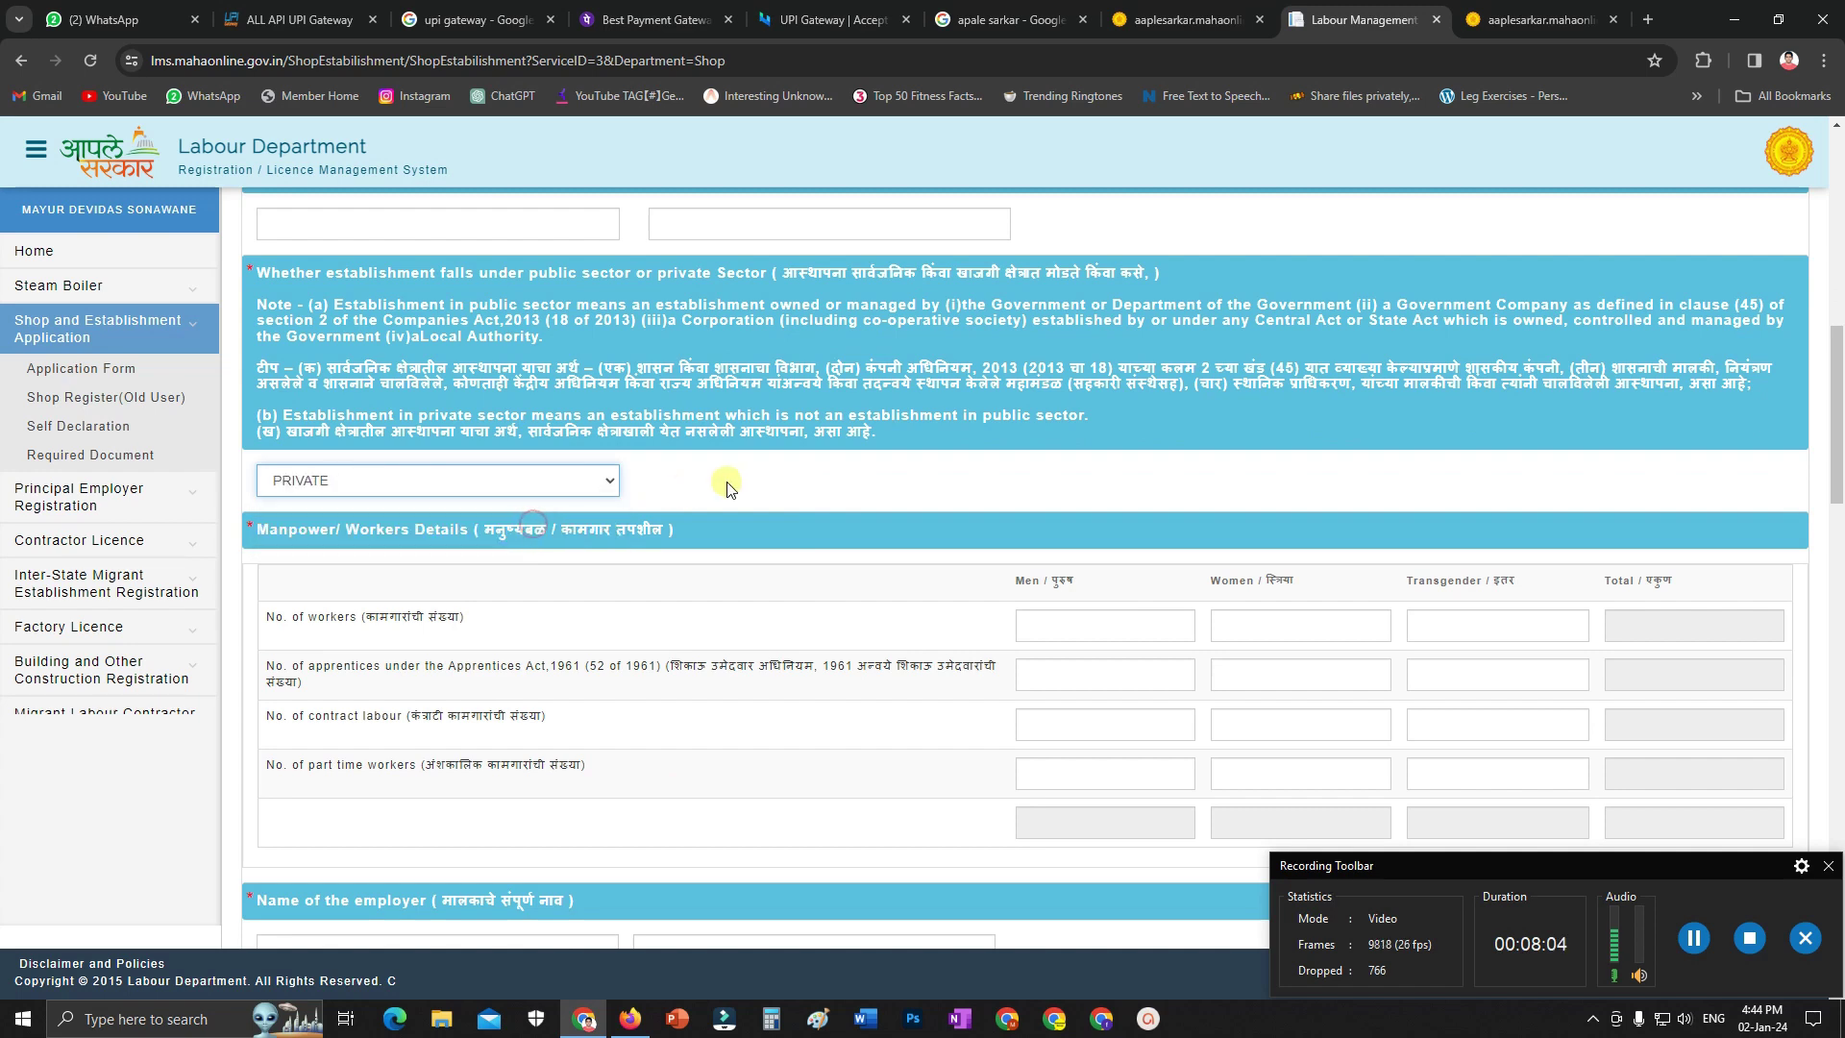
scroll(855, 467, down, 2)
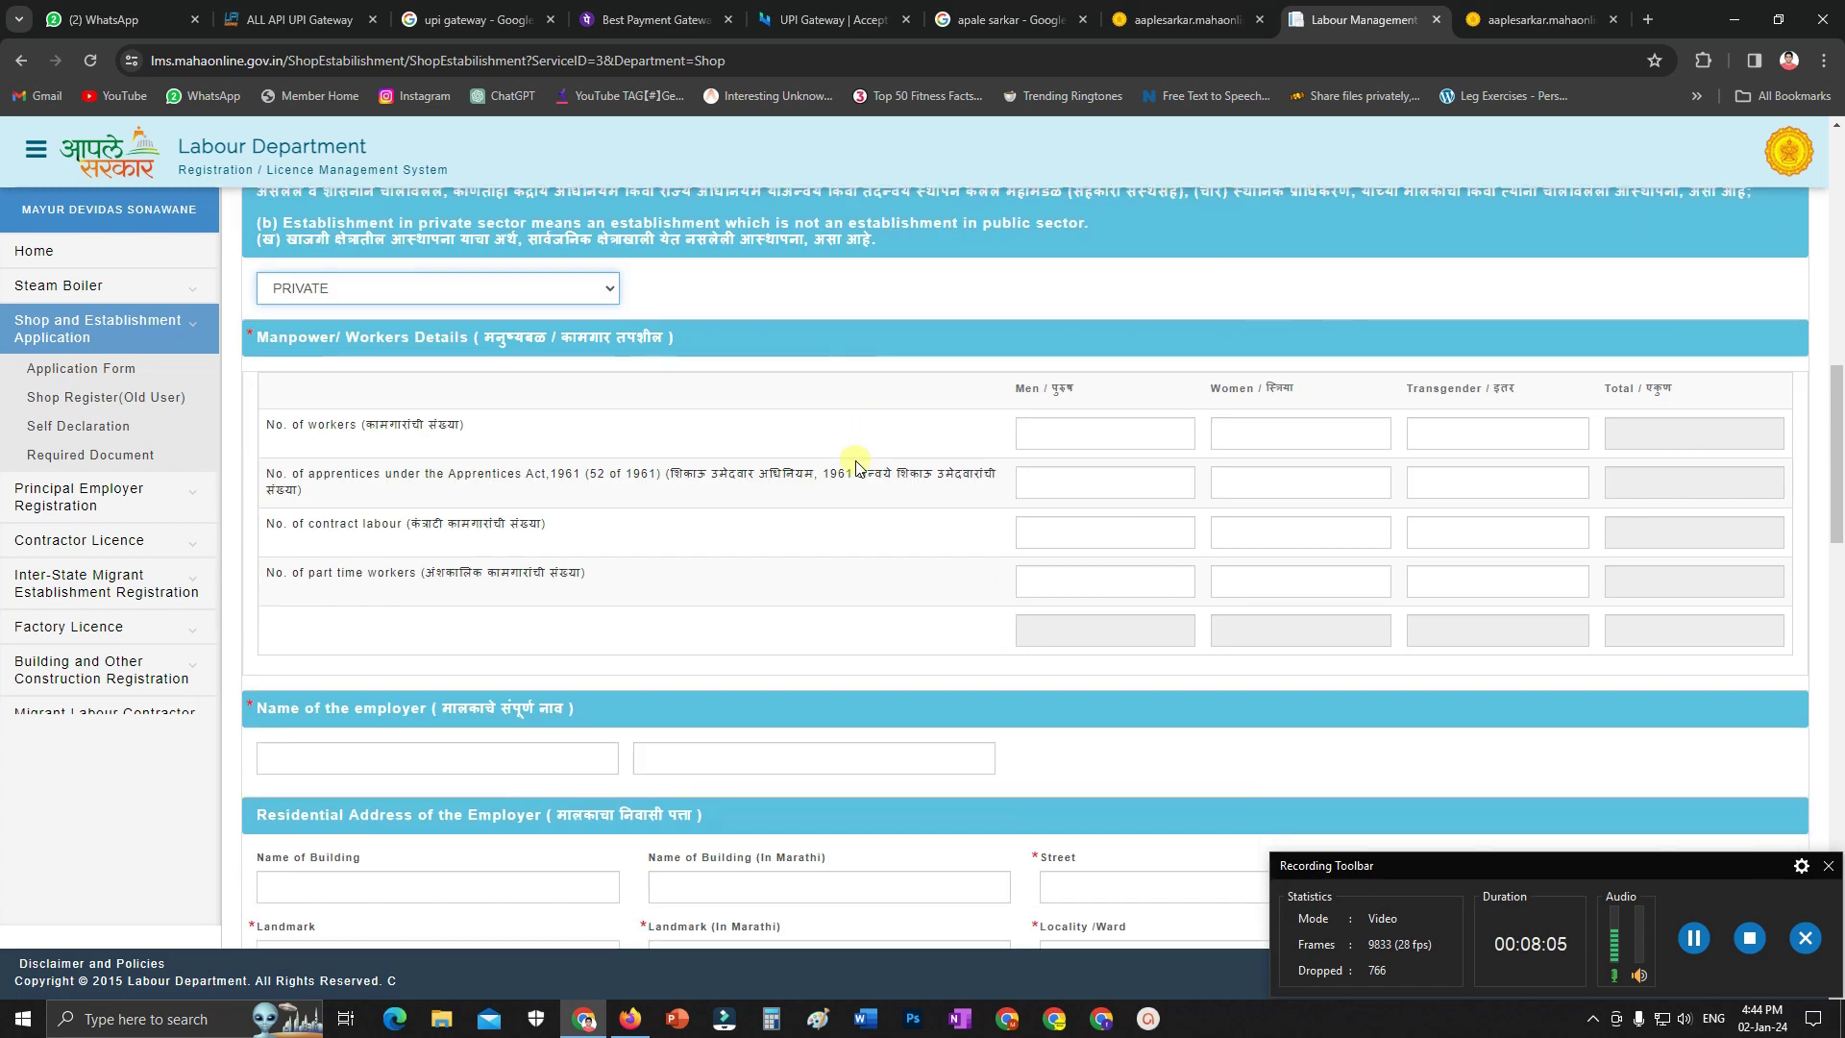
click(1046, 448)
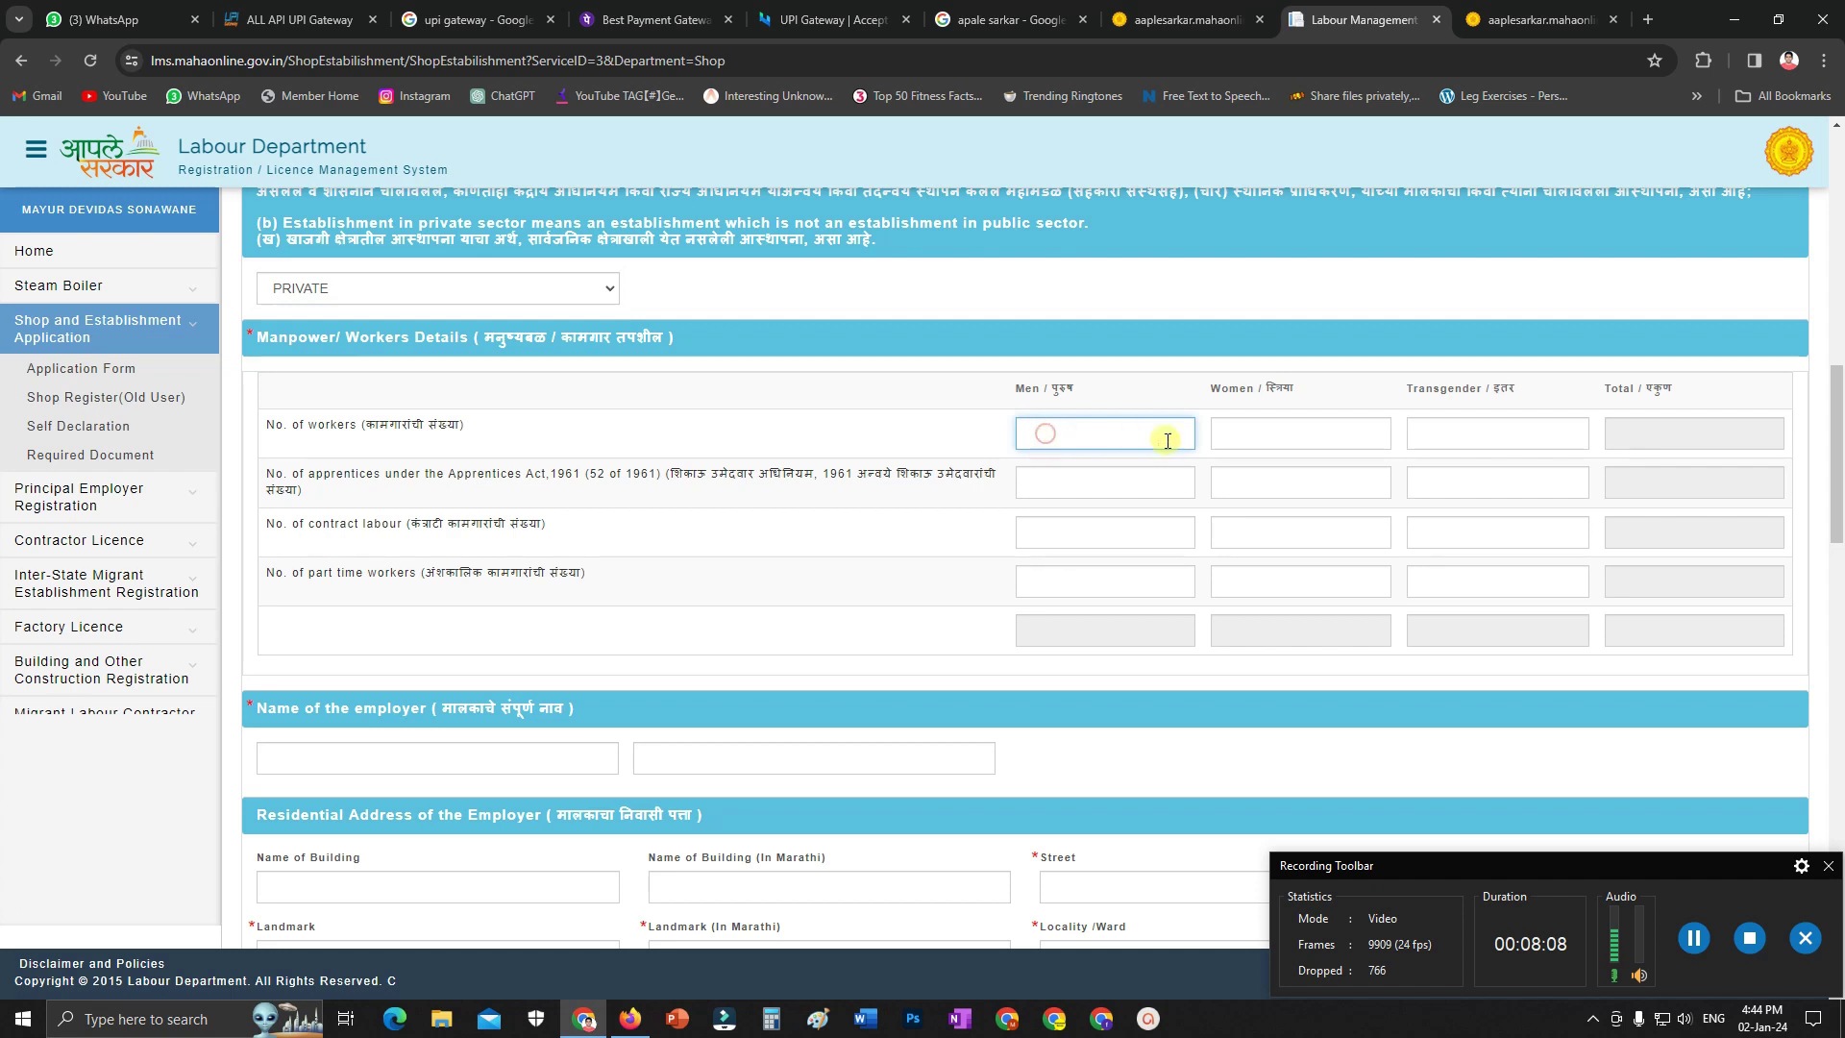
click(1240, 443)
click(1069, 441)
click(1058, 484)
click(1067, 441)
click(1076, 532)
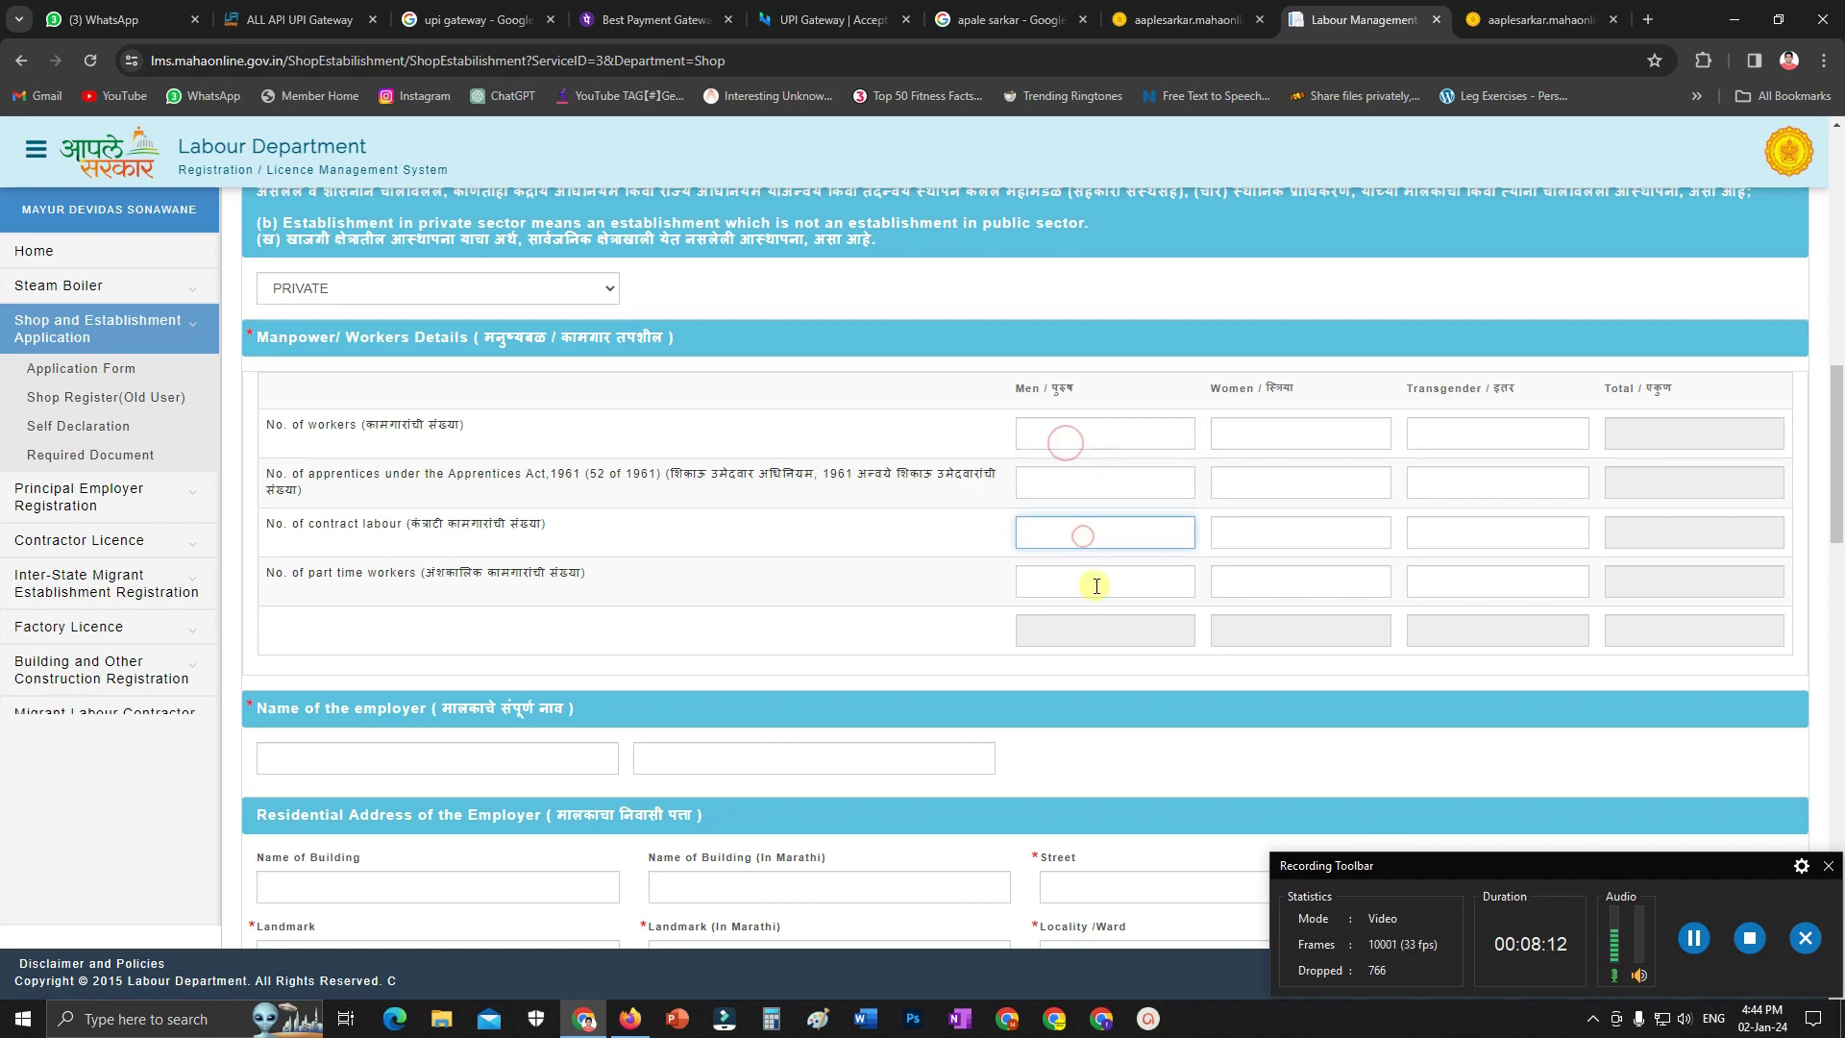
click(1094, 584)
click(1289, 581)
click(1276, 532)
click(1253, 482)
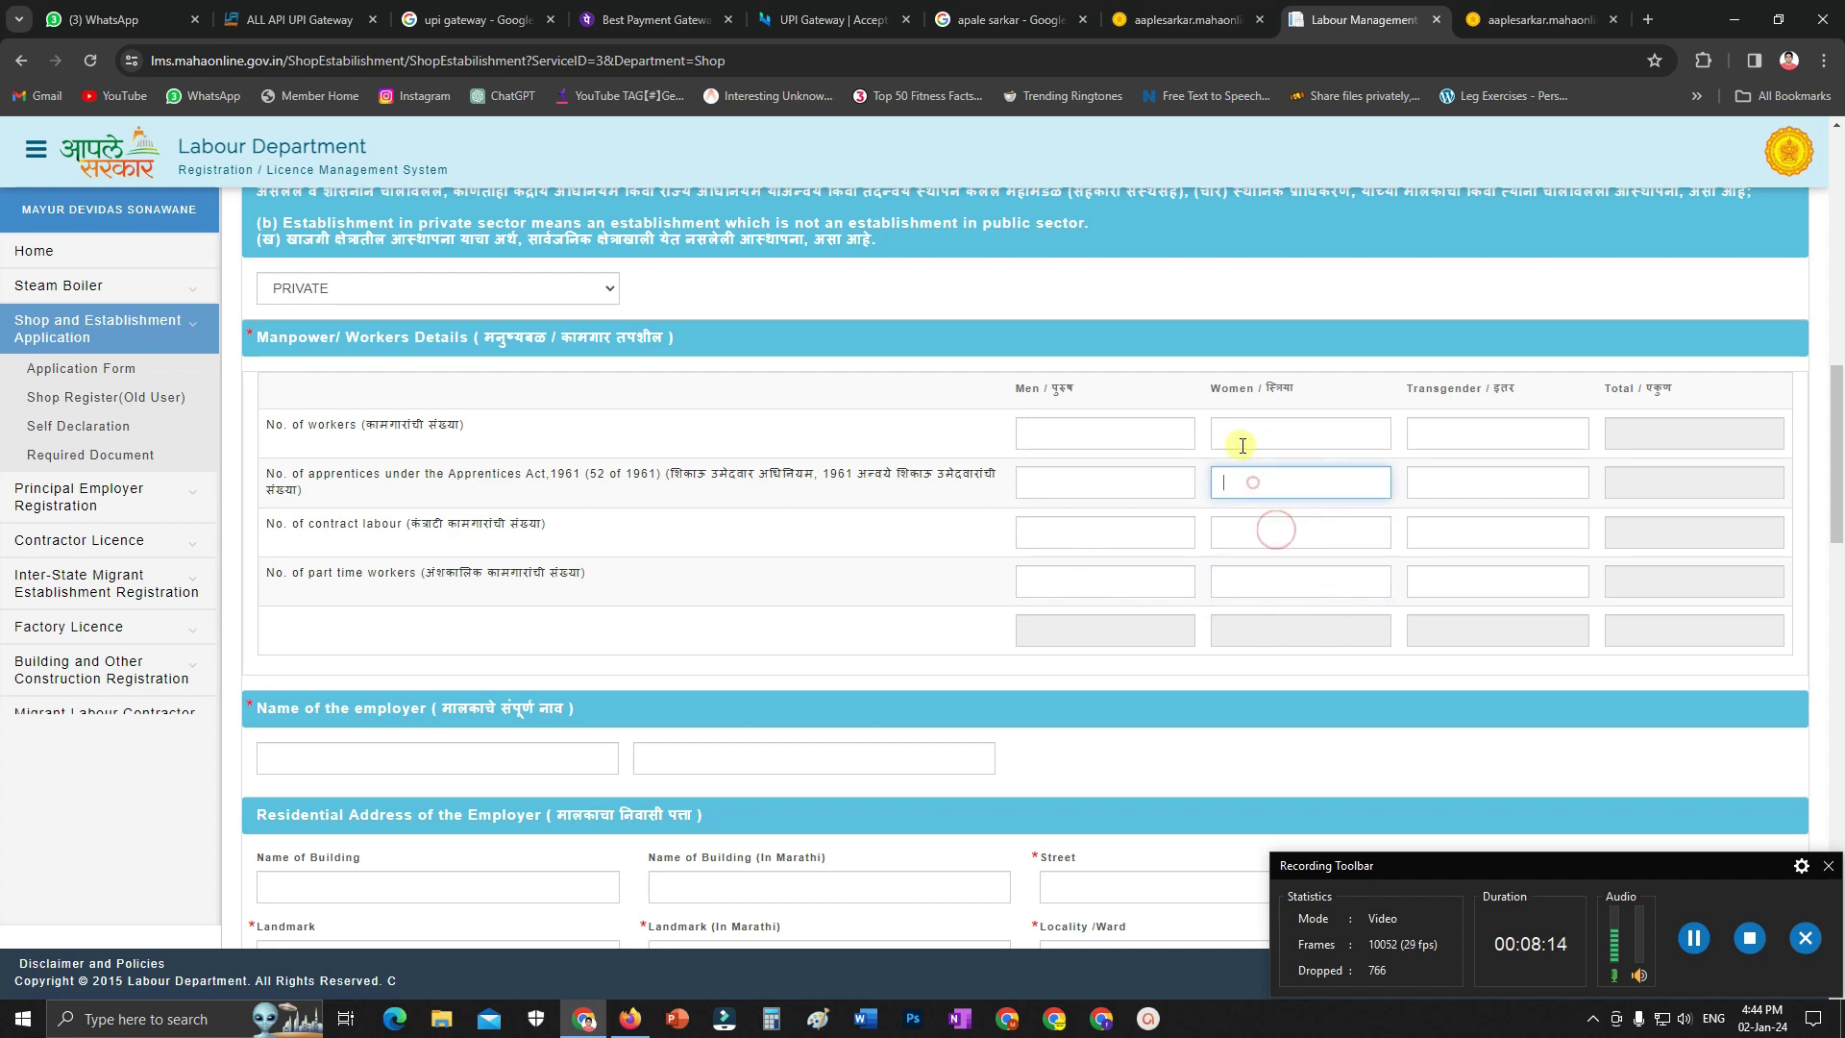
click(1239, 438)
Enter 0 men for workers, apprentices, contract labour and part time workers in the manpower details
click(1171, 445)
text(0)
click(1150, 484)
text(0)
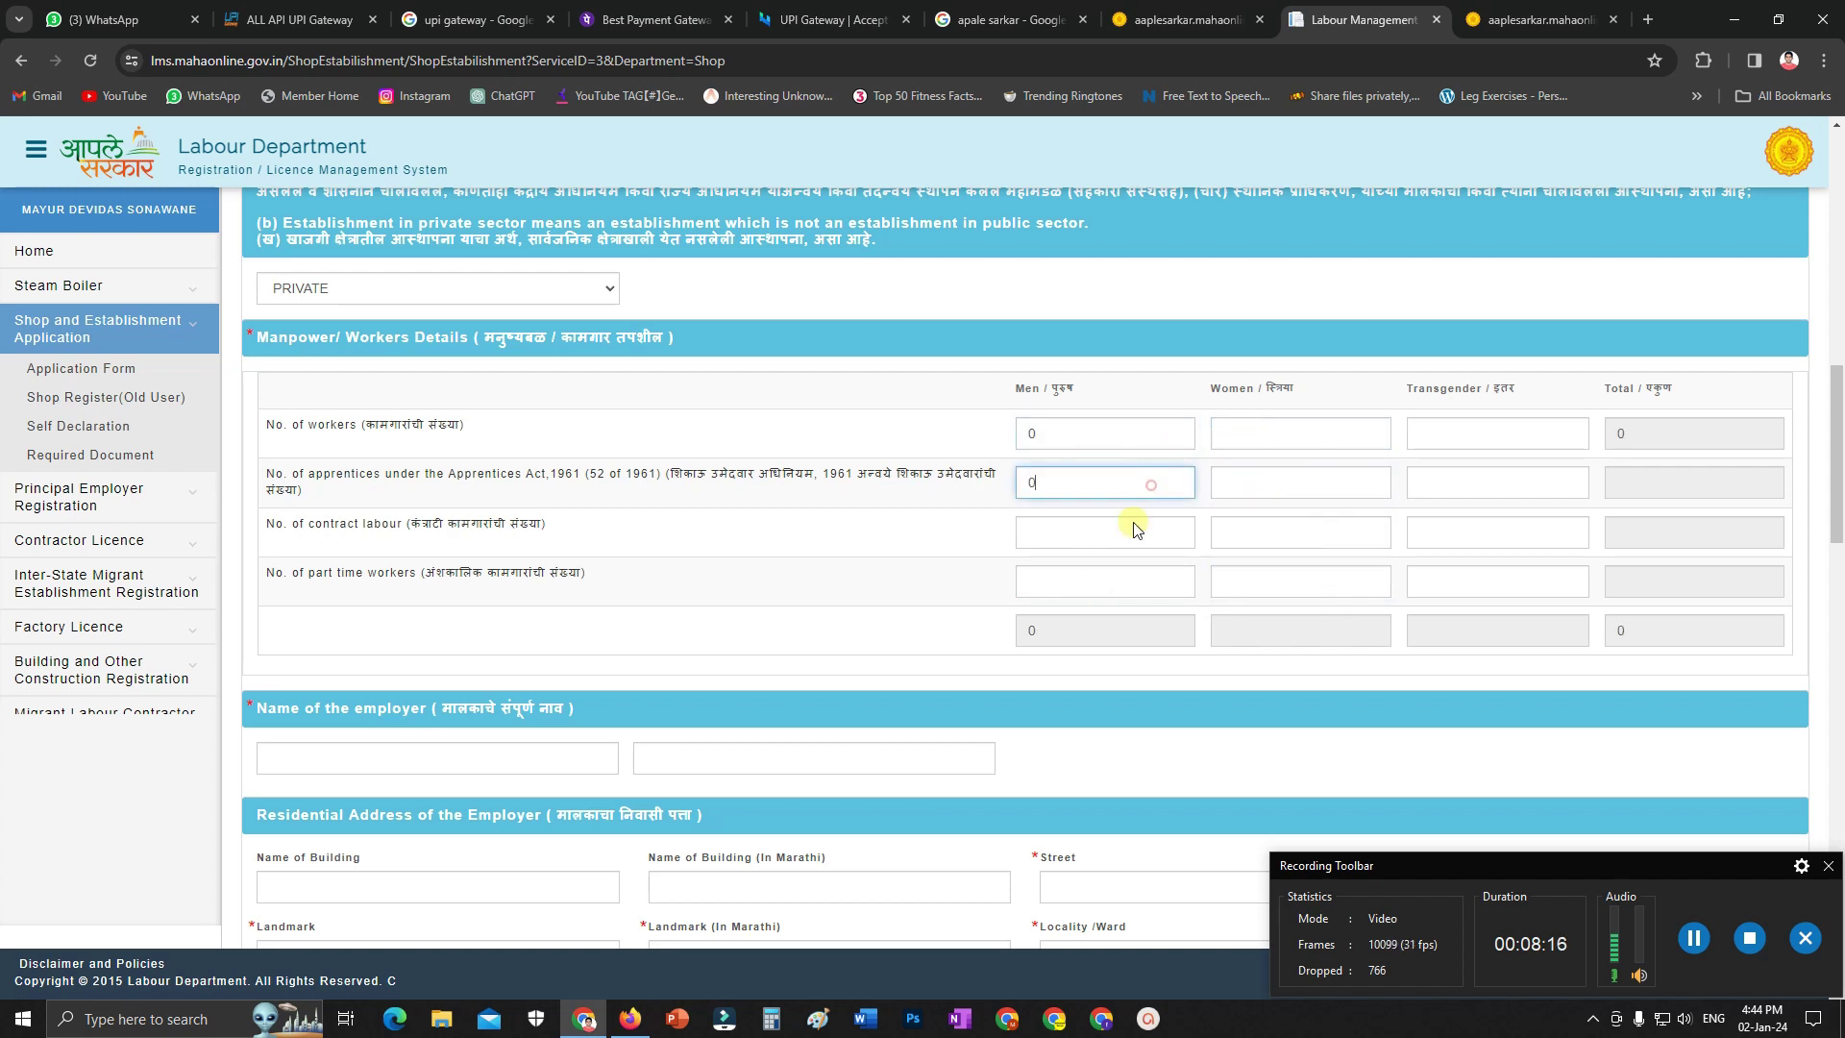
click(1132, 535)
text(0)
click(1145, 589)
text(0)
Enter 0 women for part time workers, contract labour, apprentices and workers in the manpower details
click(1280, 588)
text(0)
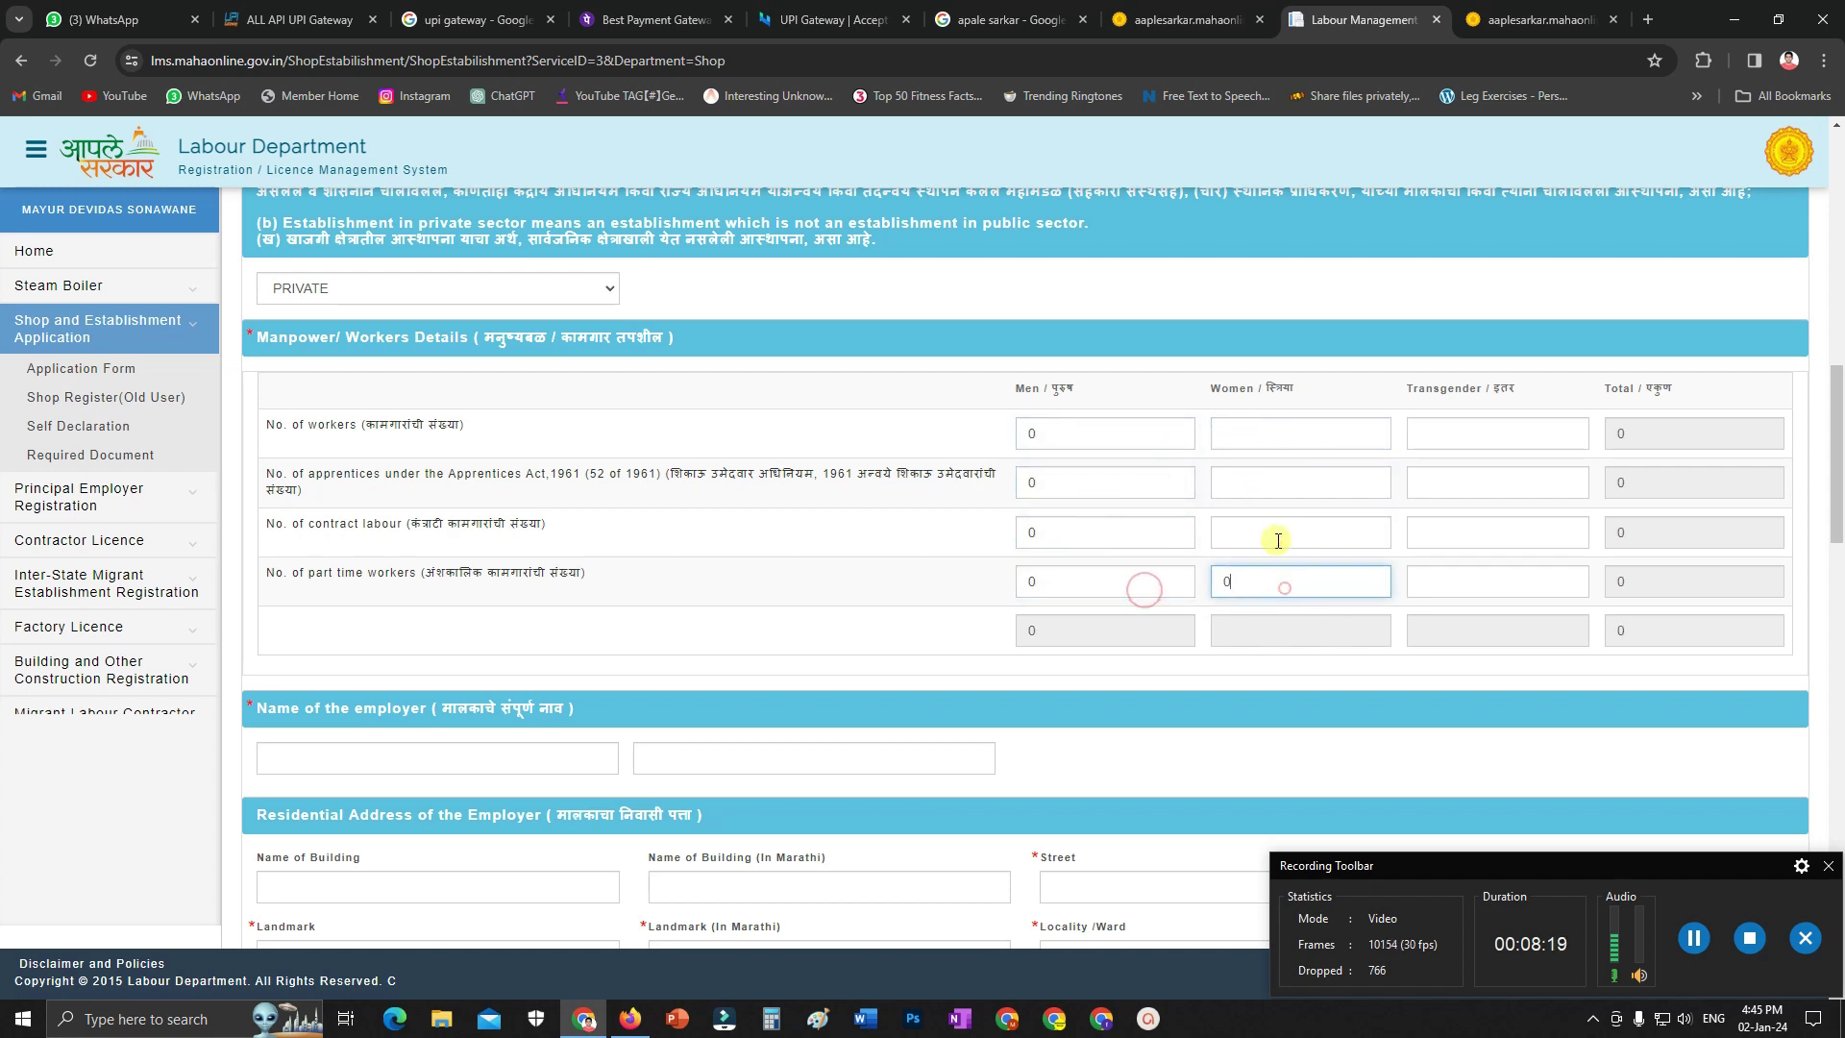
click(1275, 535)
text(0)
click(1259, 483)
text(0)
click(1251, 434)
text(0)
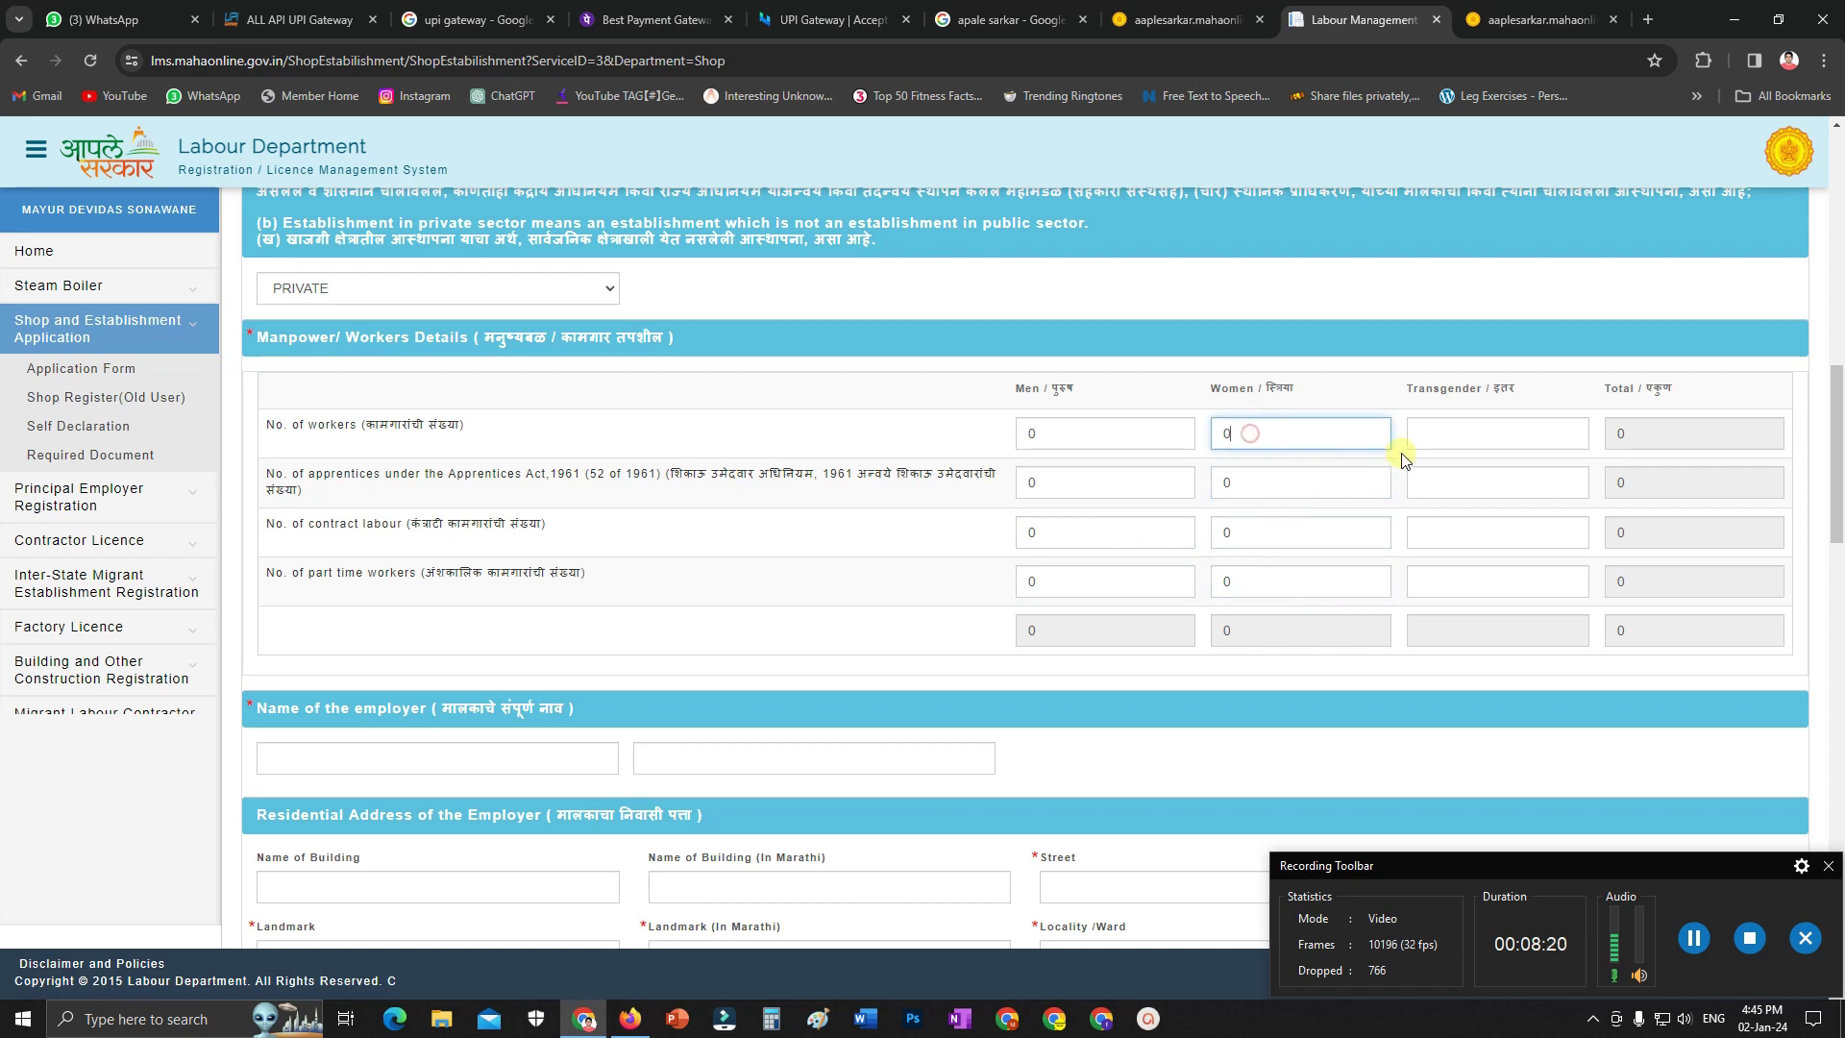
Enter 0 transgender persons for workers, apprentices, contract labour and part time workers in the manpower details
click(1434, 438)
text(0)
click(1436, 484)
text(0)
click(1438, 533)
text(0)
click(1458, 577)
text(0)
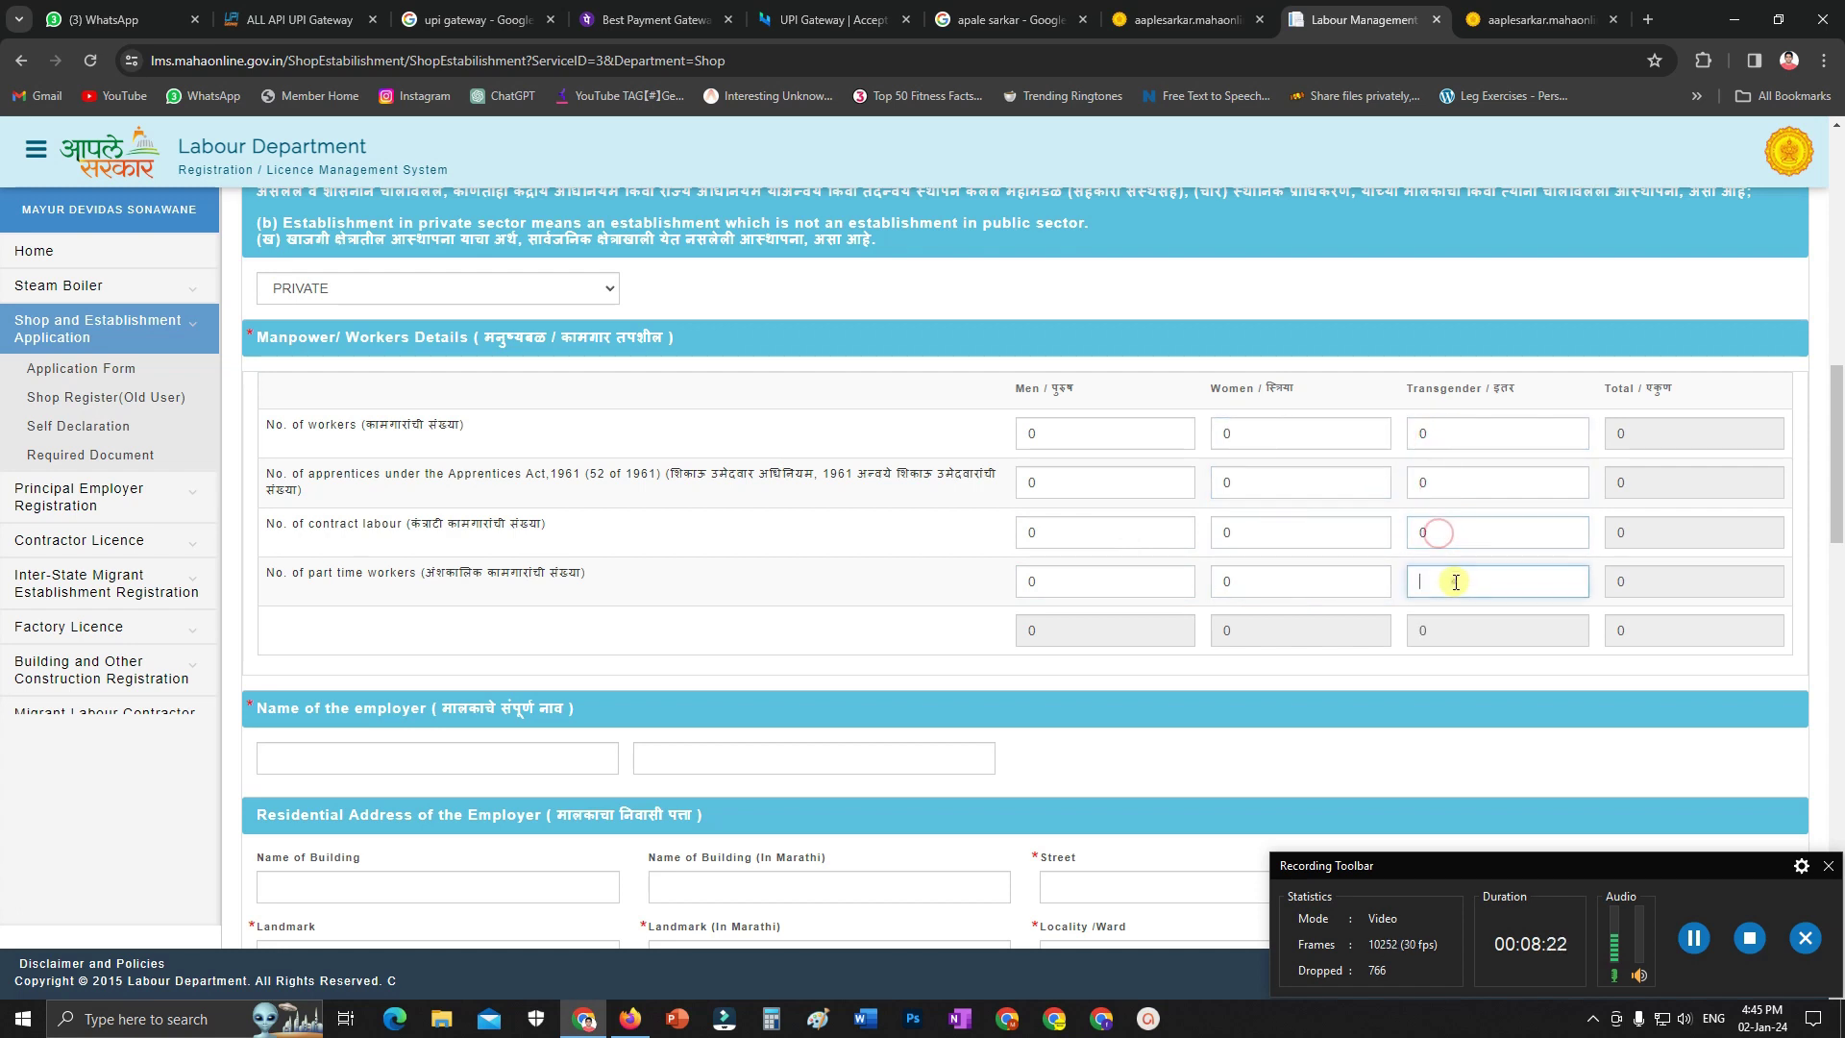
click(1492, 634)
Examine the fields for the employer's name, the employer's residential address and the manager's details
scroll(1105, 620, down, 2)
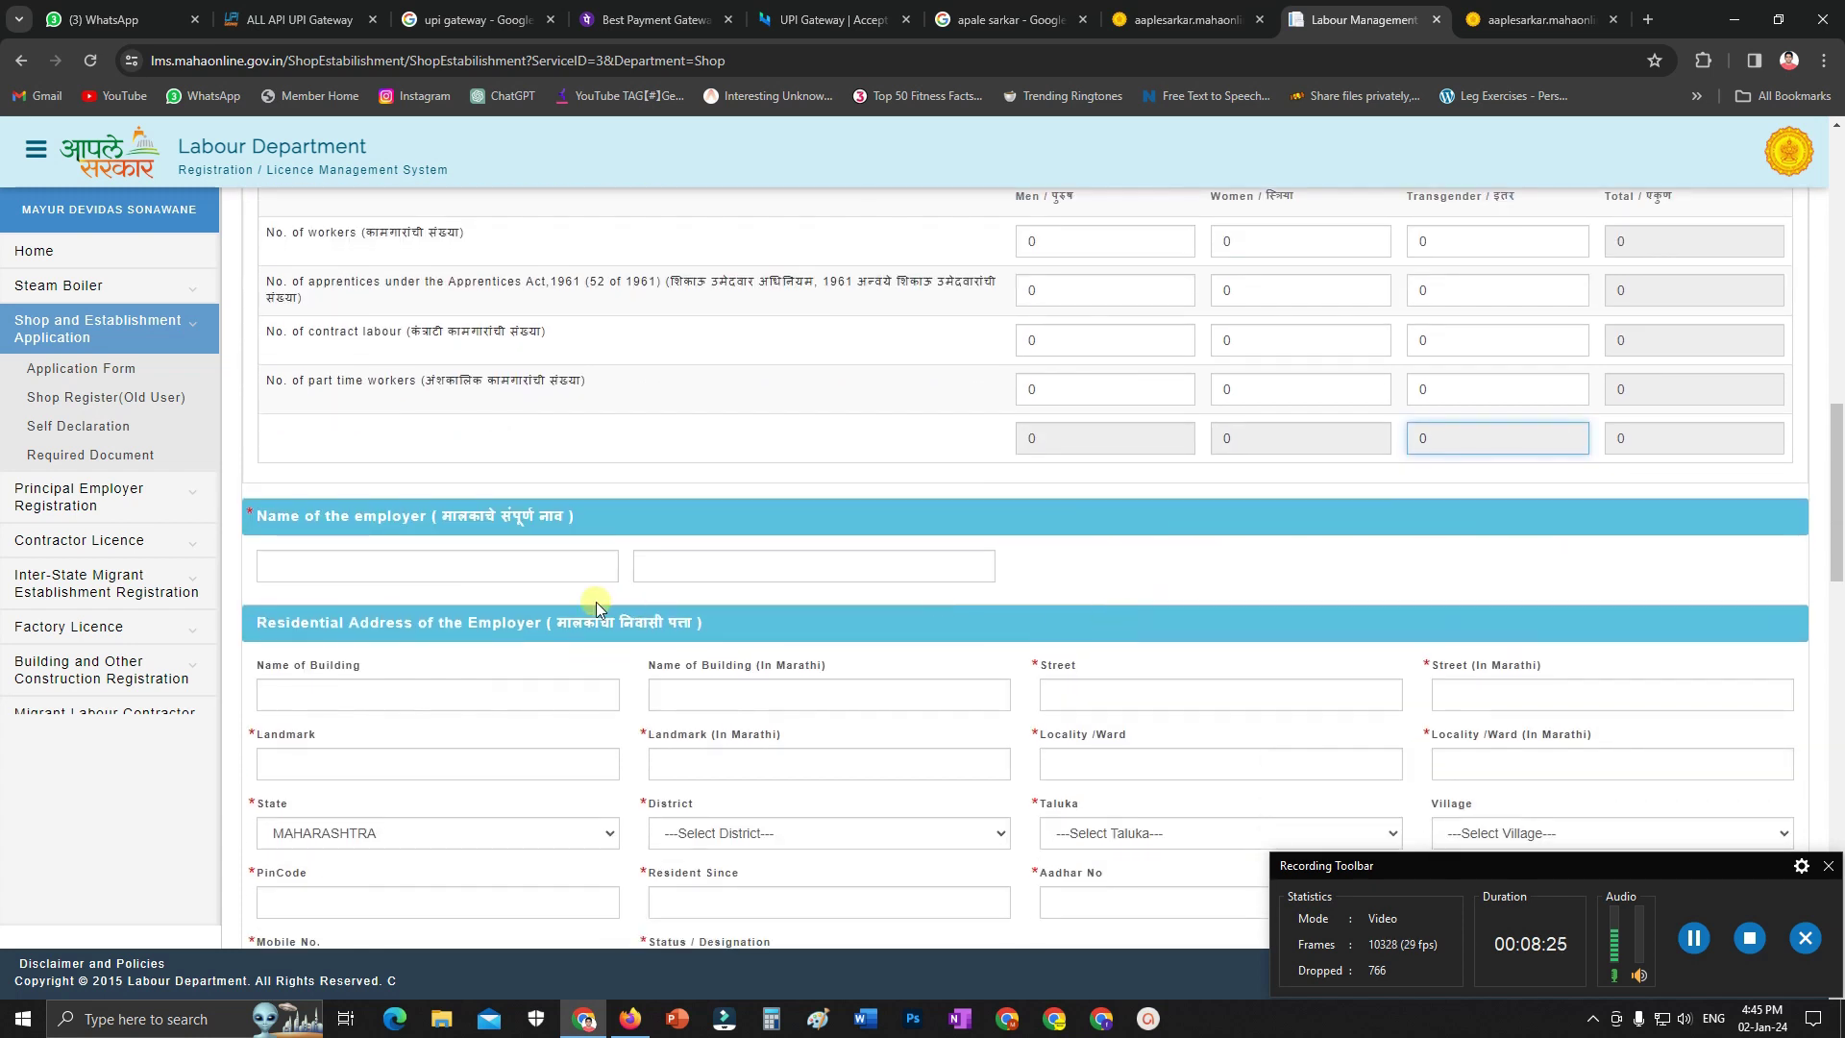
click(291, 561)
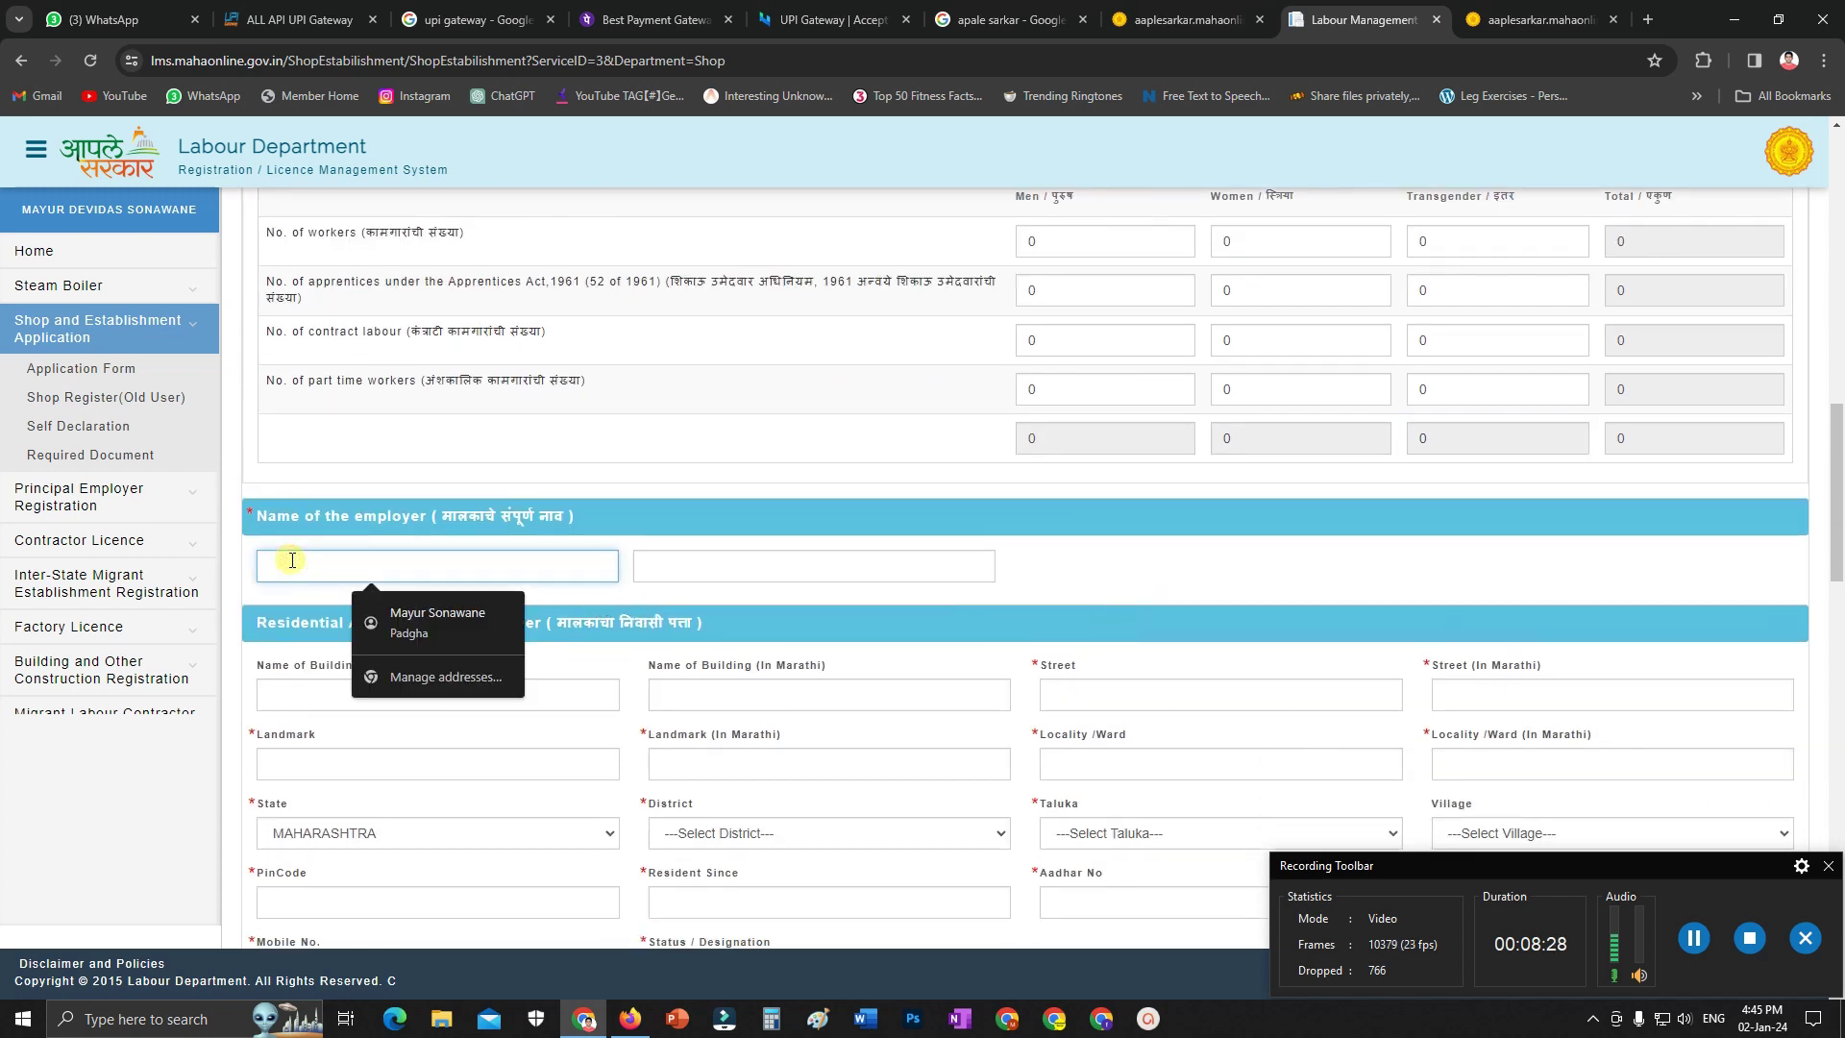
click(767, 597)
scroll(769, 615, down, 1)
scroll(869, 643, down, 6)
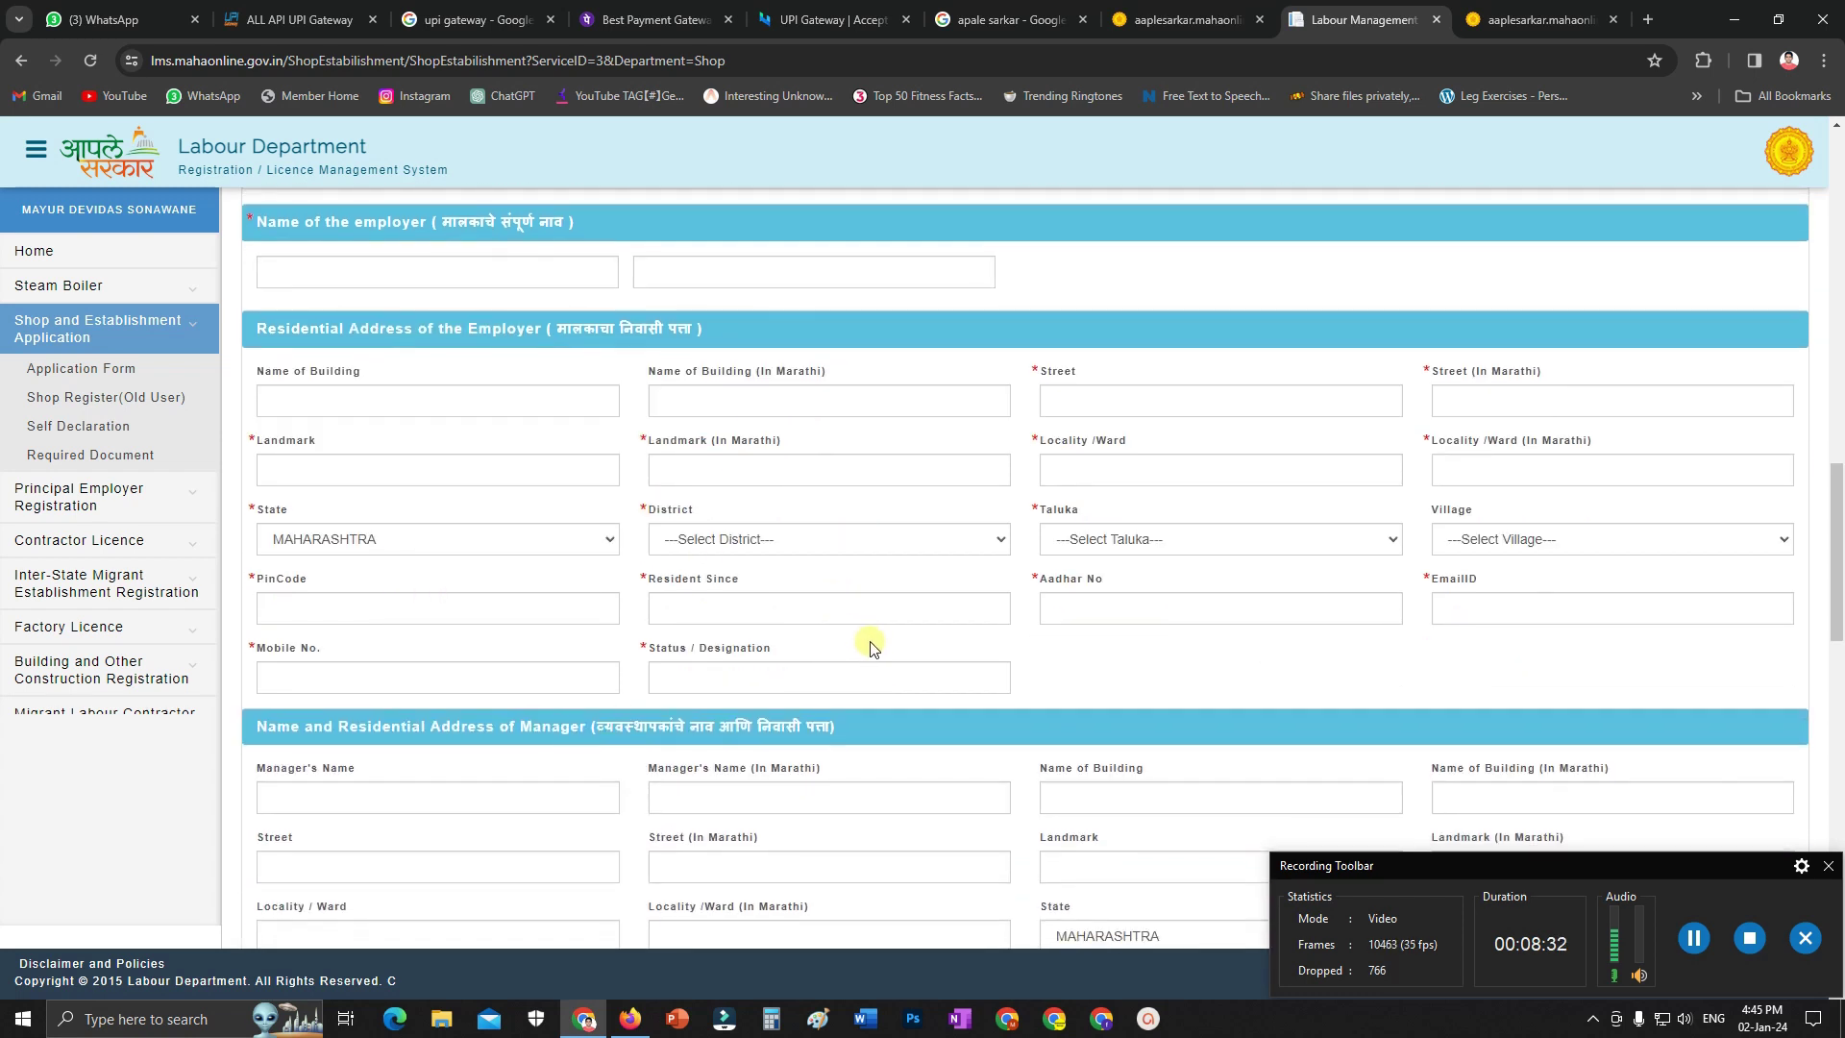
scroll(786, 466, down, 2)
scroll(785, 465, down, 2)
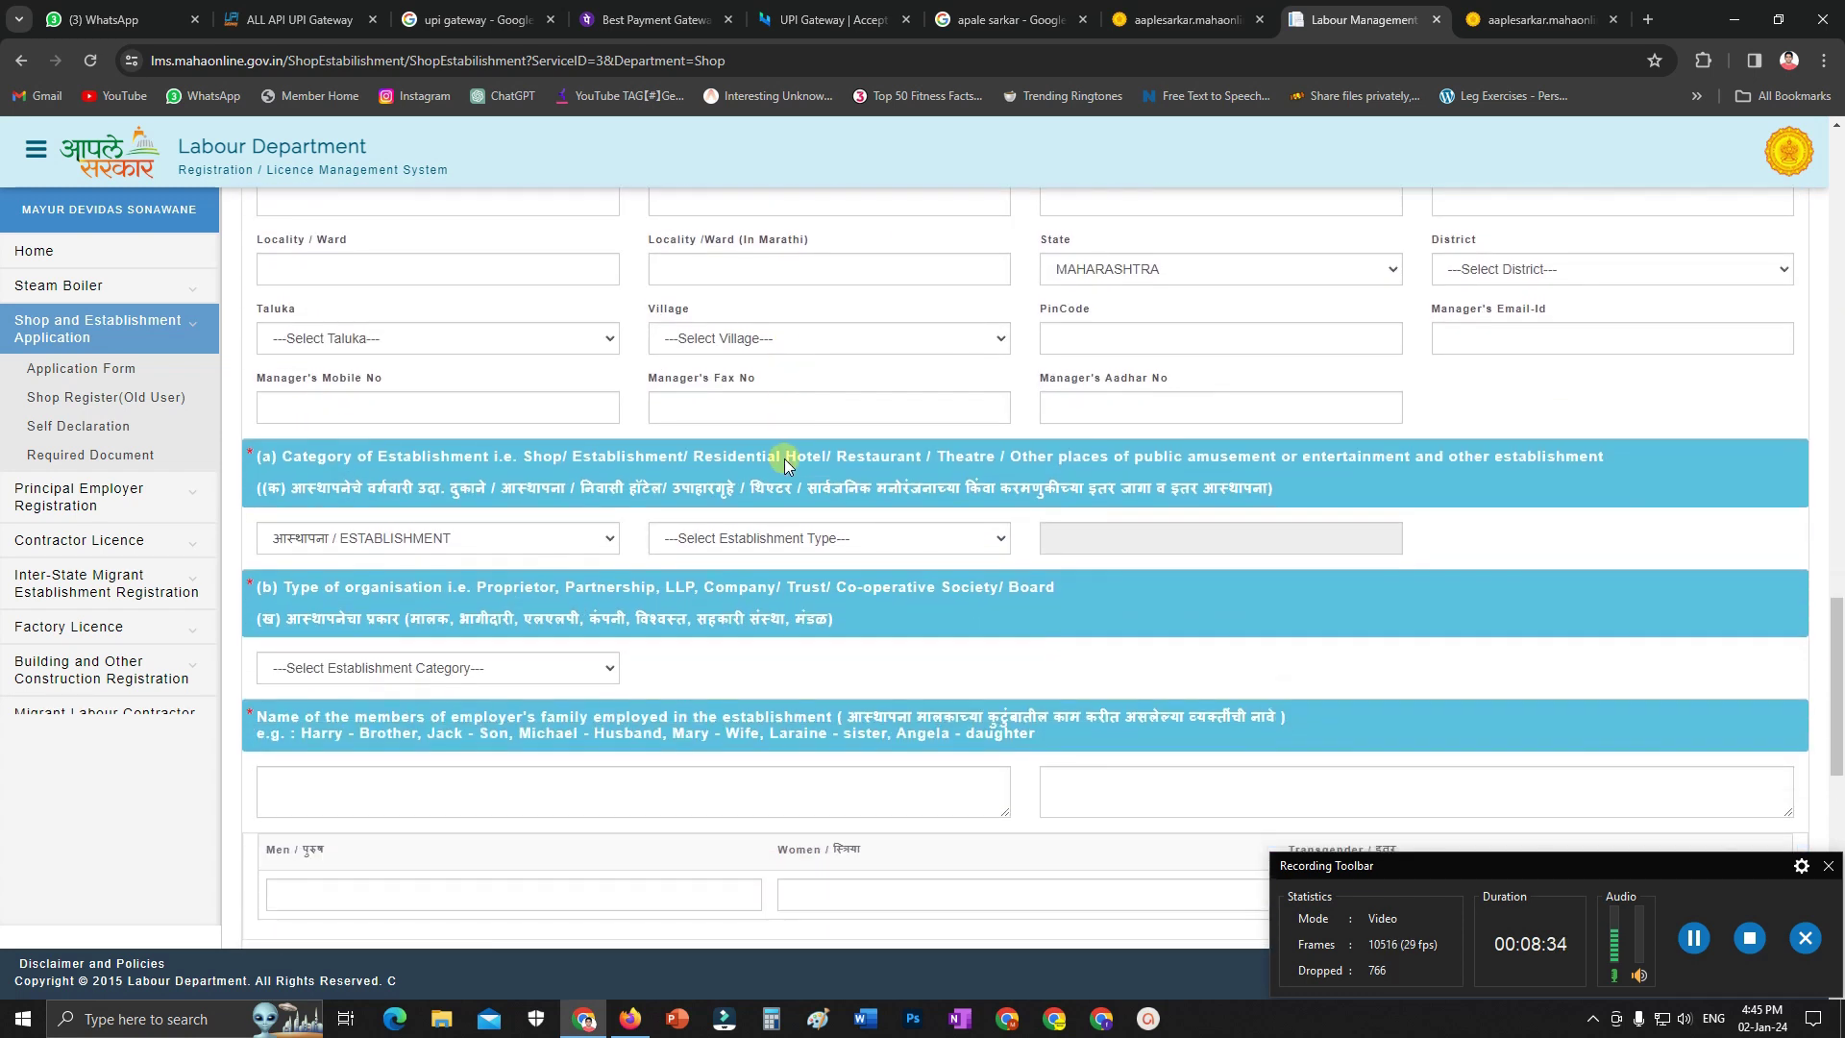
Keep ESTABLISHMENT as the category of establishment and look through the available establishment types
click(738, 449)
click(567, 444)
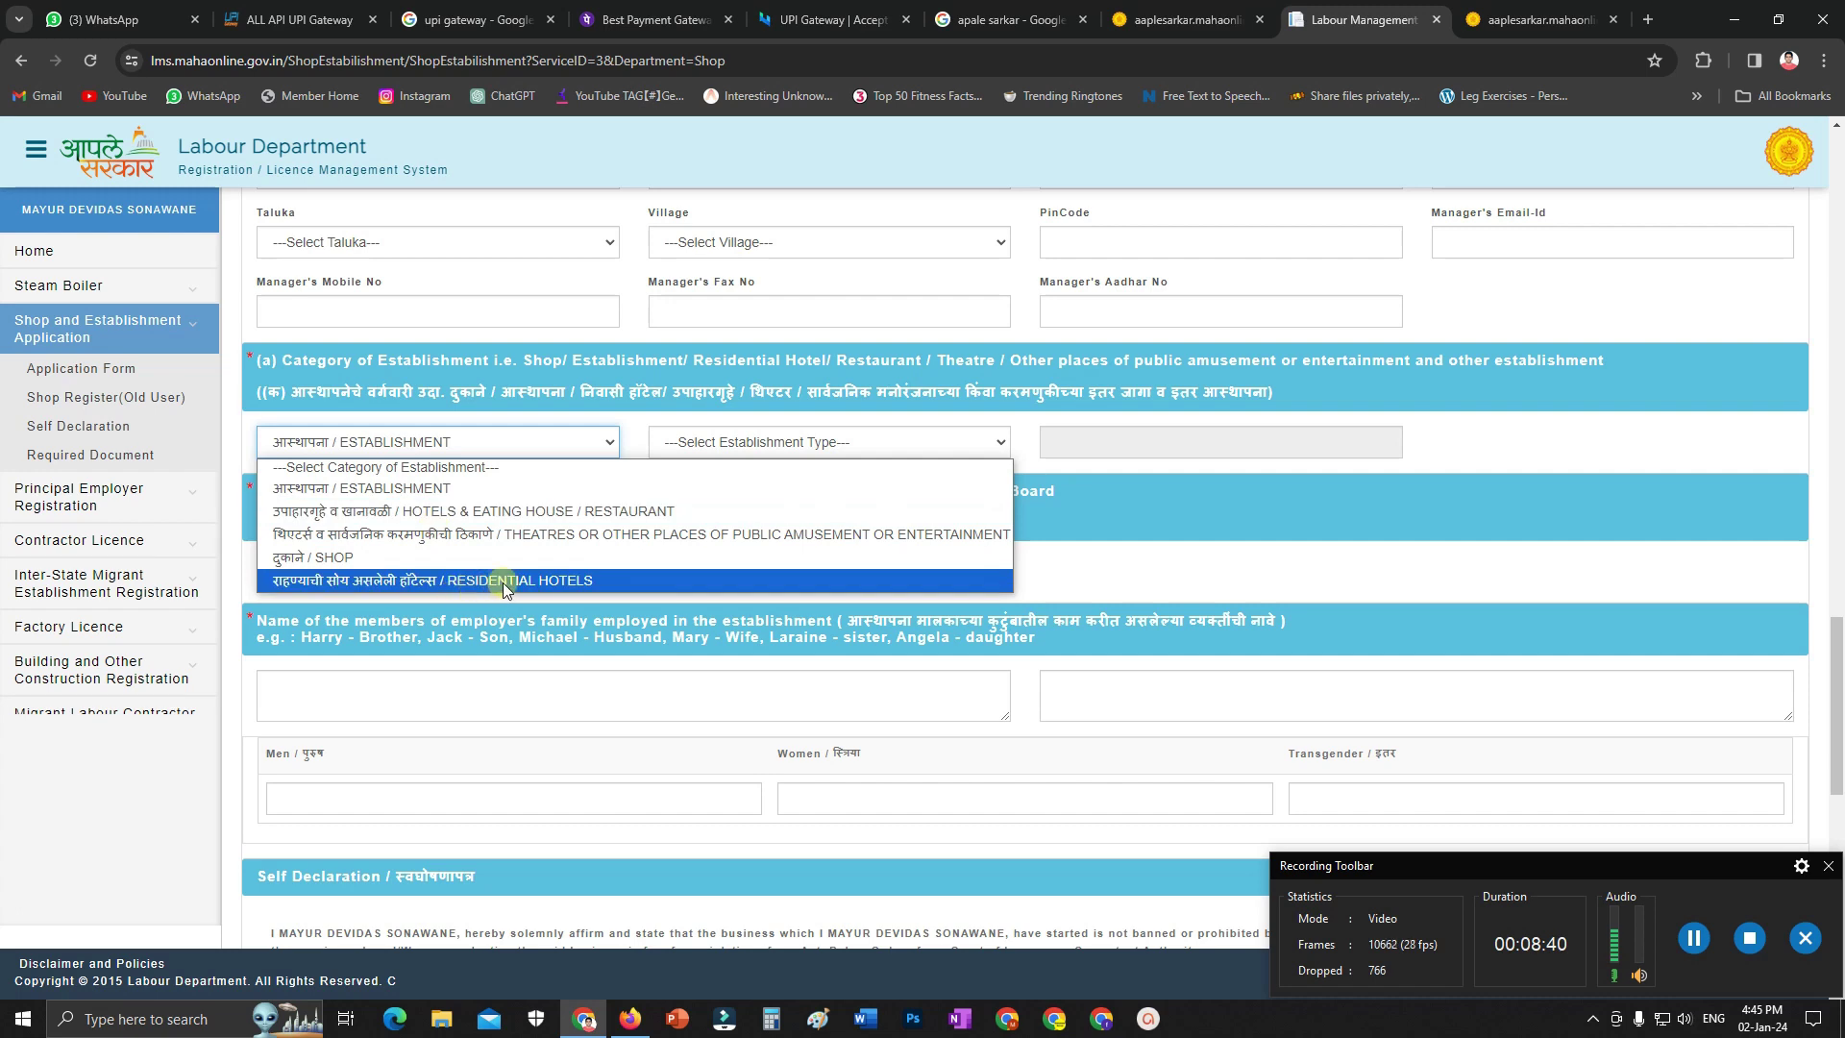
click(374, 490)
click(736, 447)
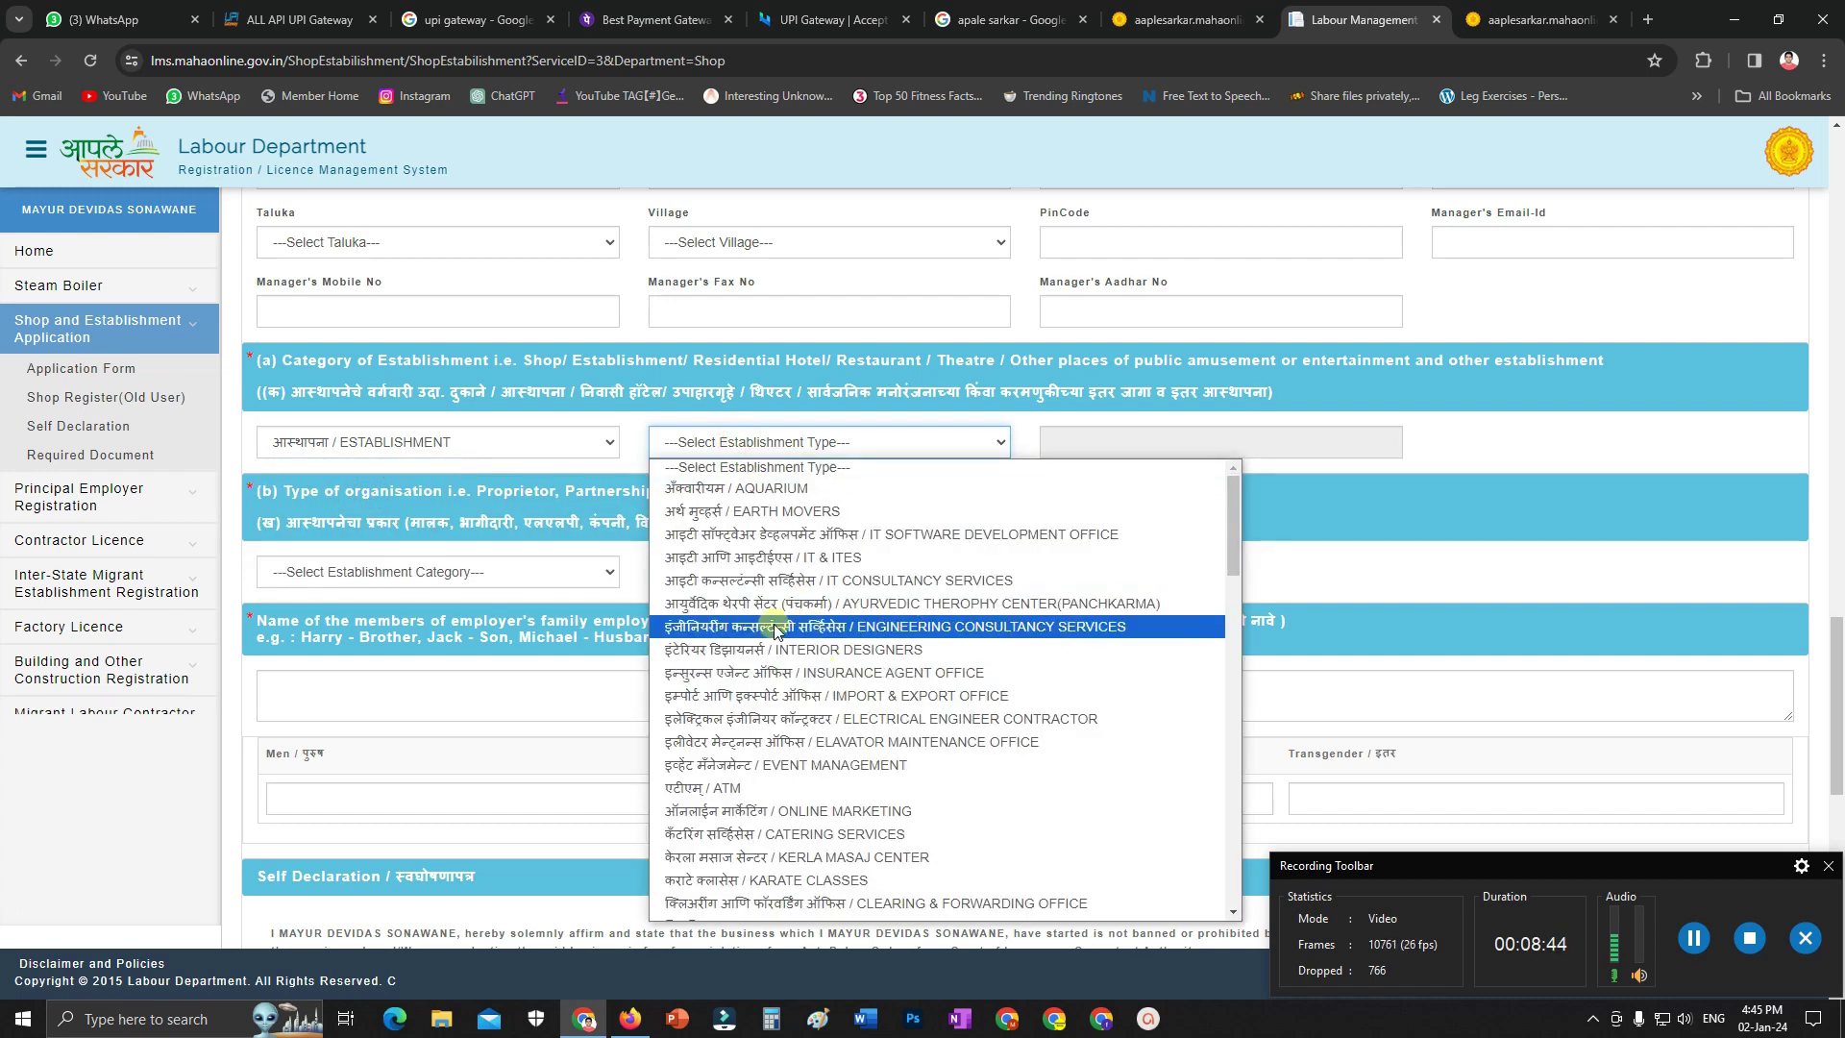
scroll(779, 629, down, 2)
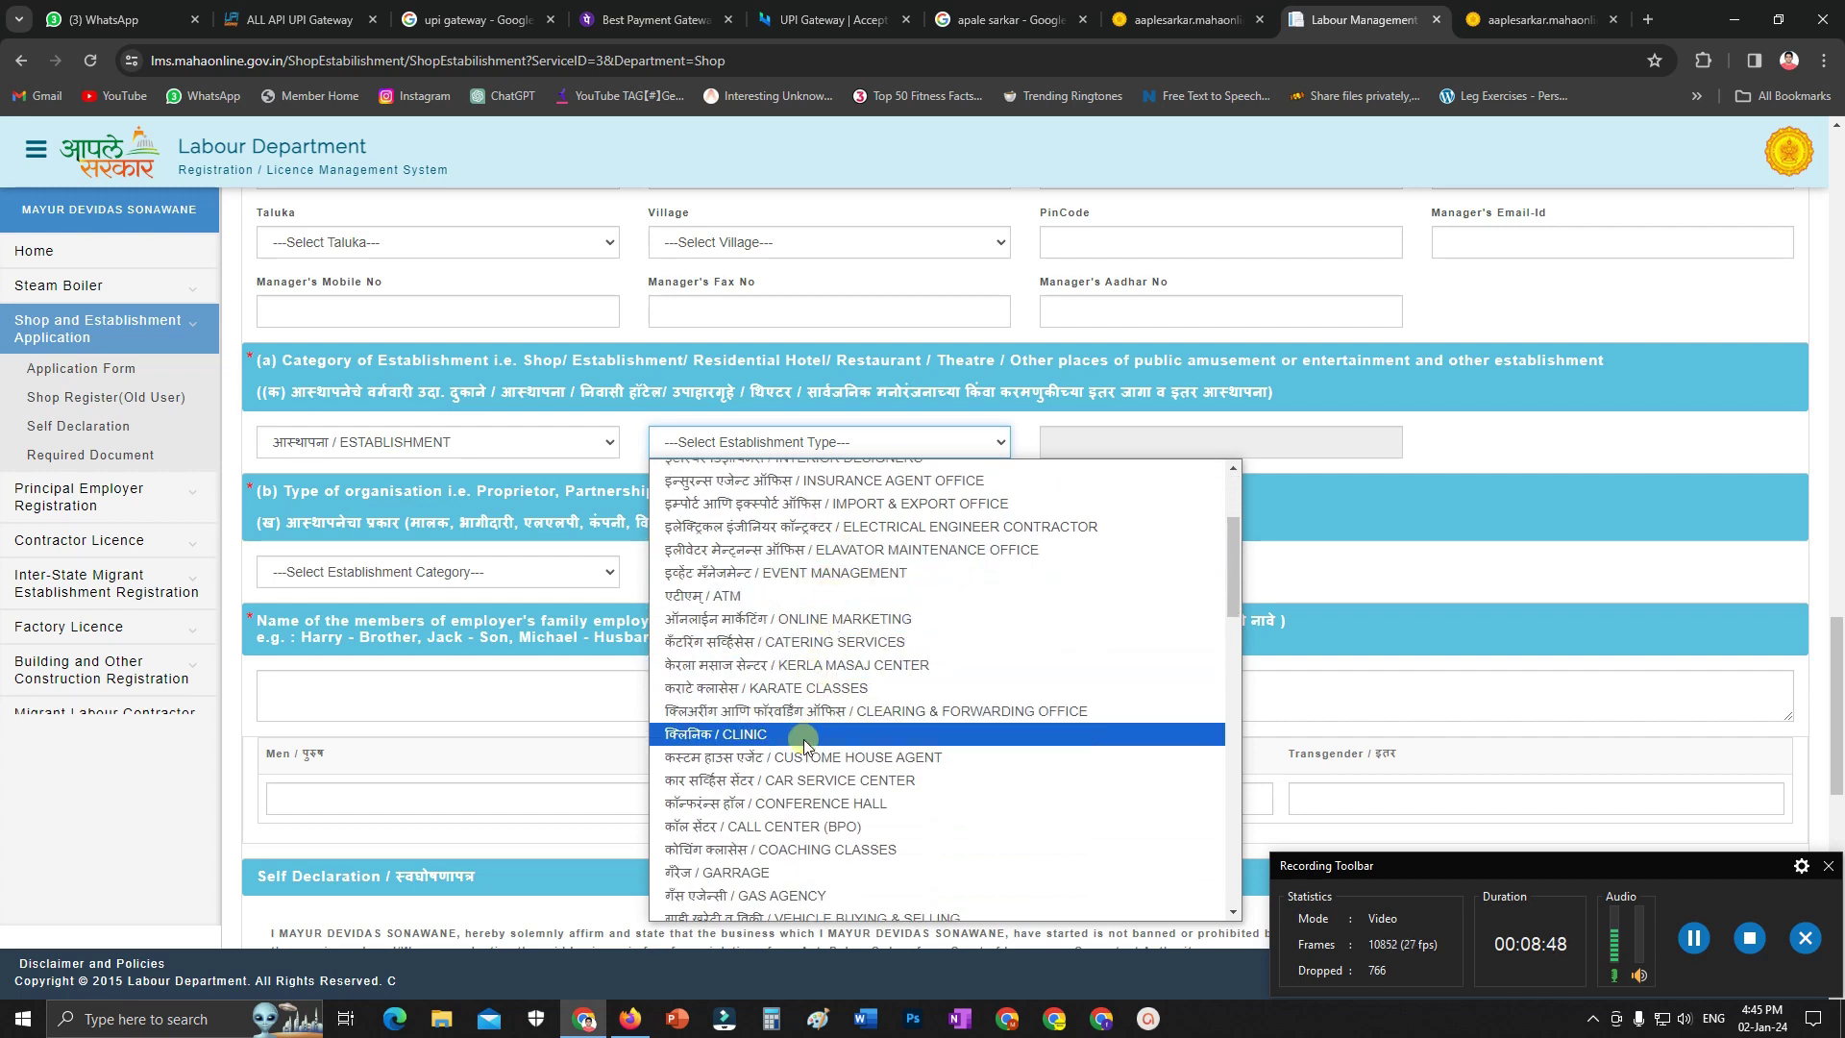
scroll(806, 746, down, 4)
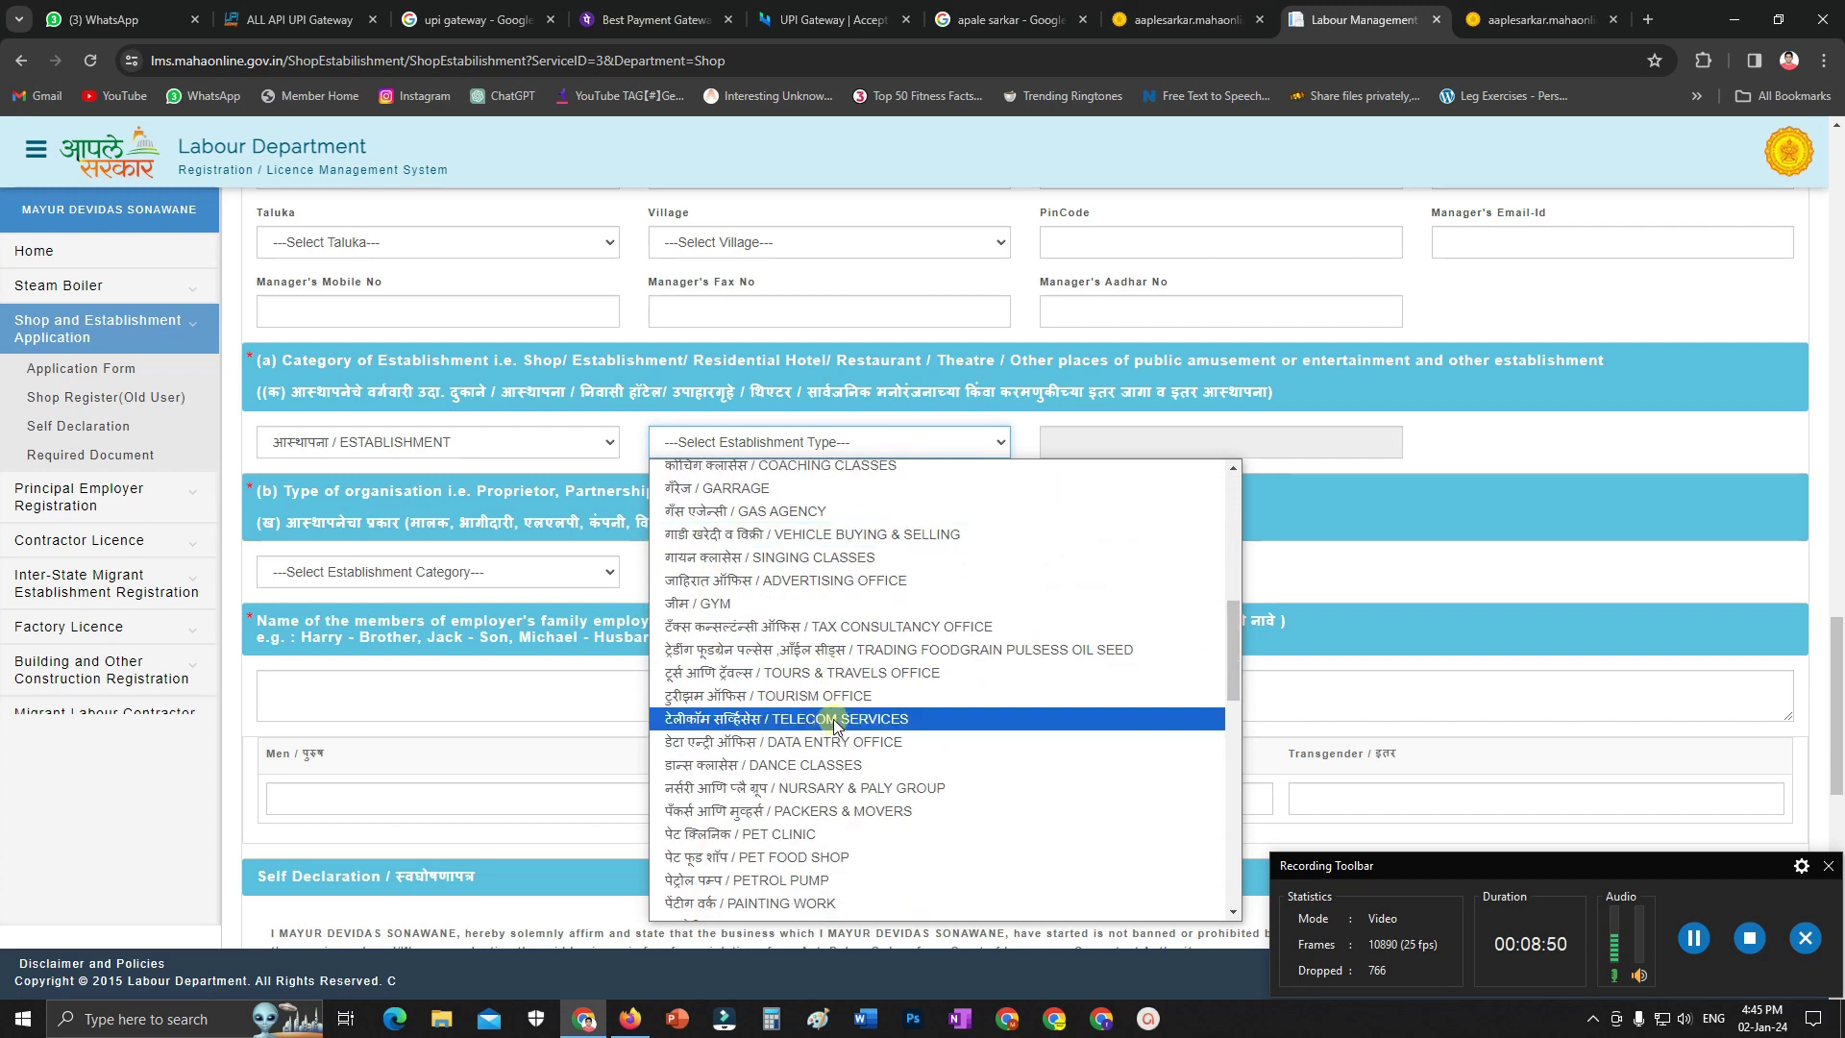
scroll(835, 727, down, 10)
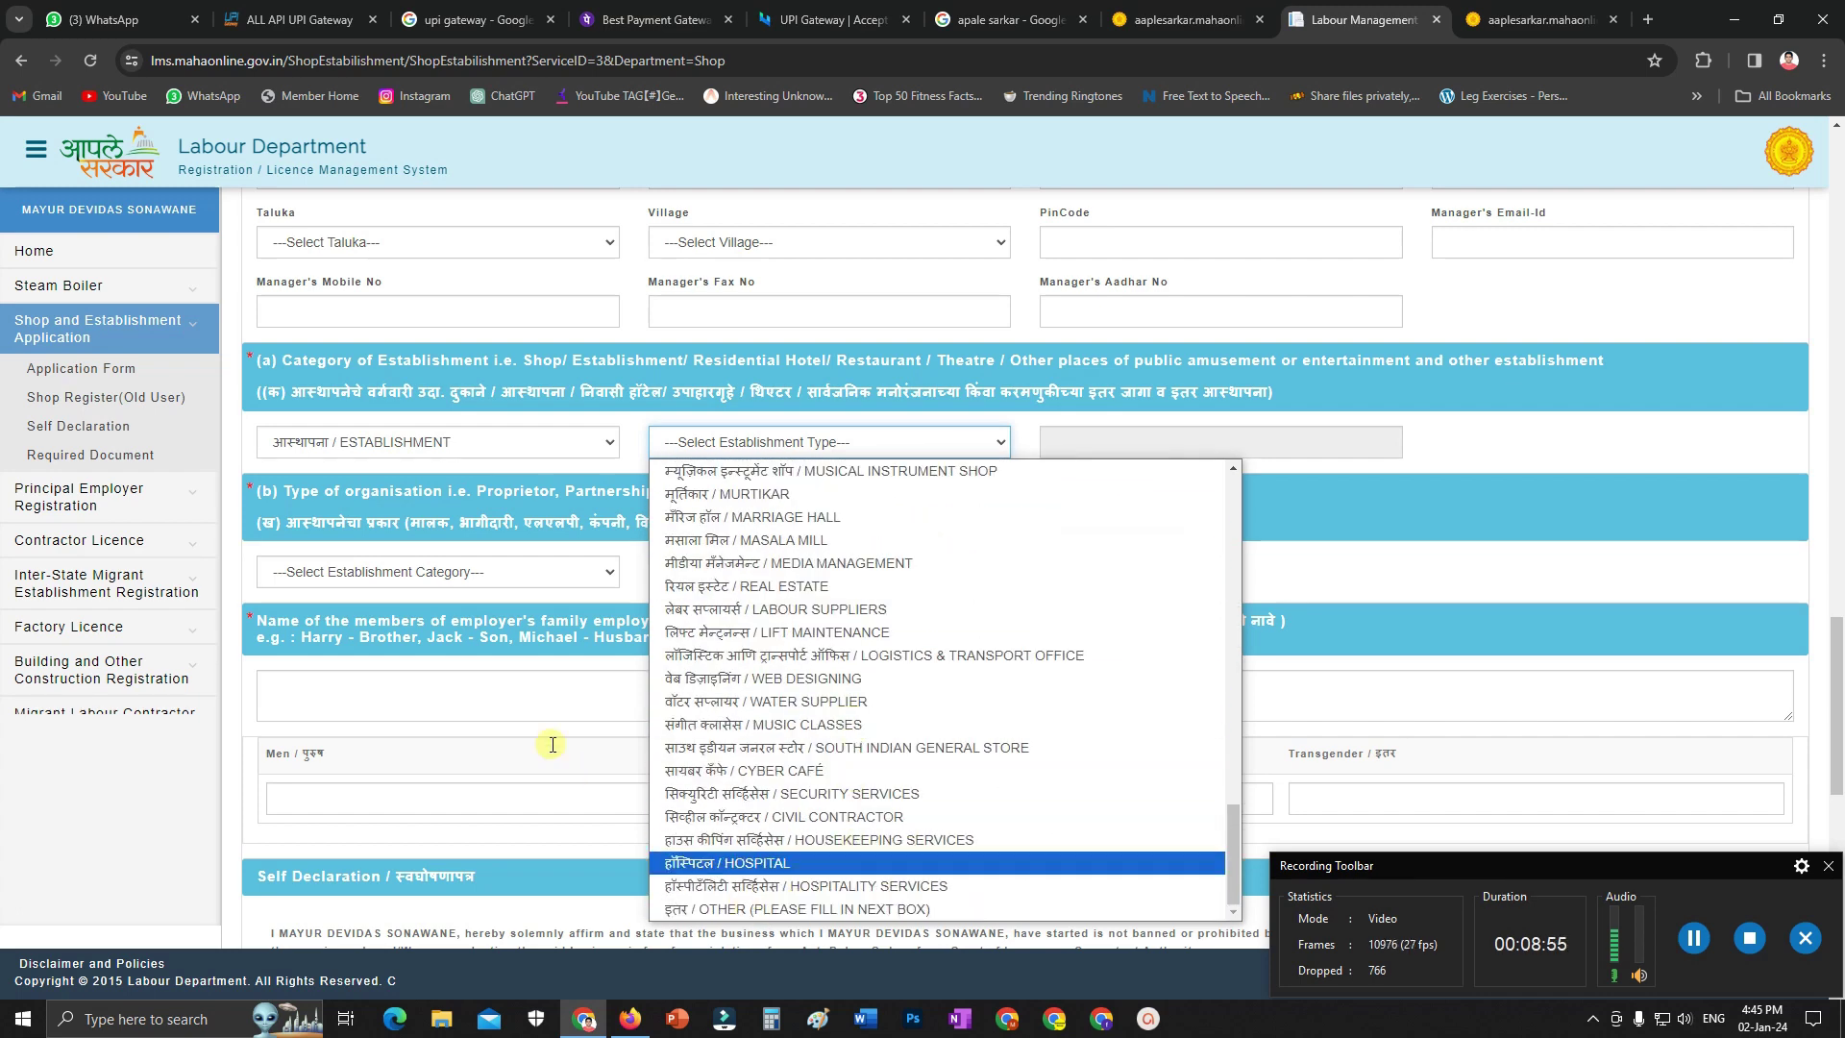
click(625, 552)
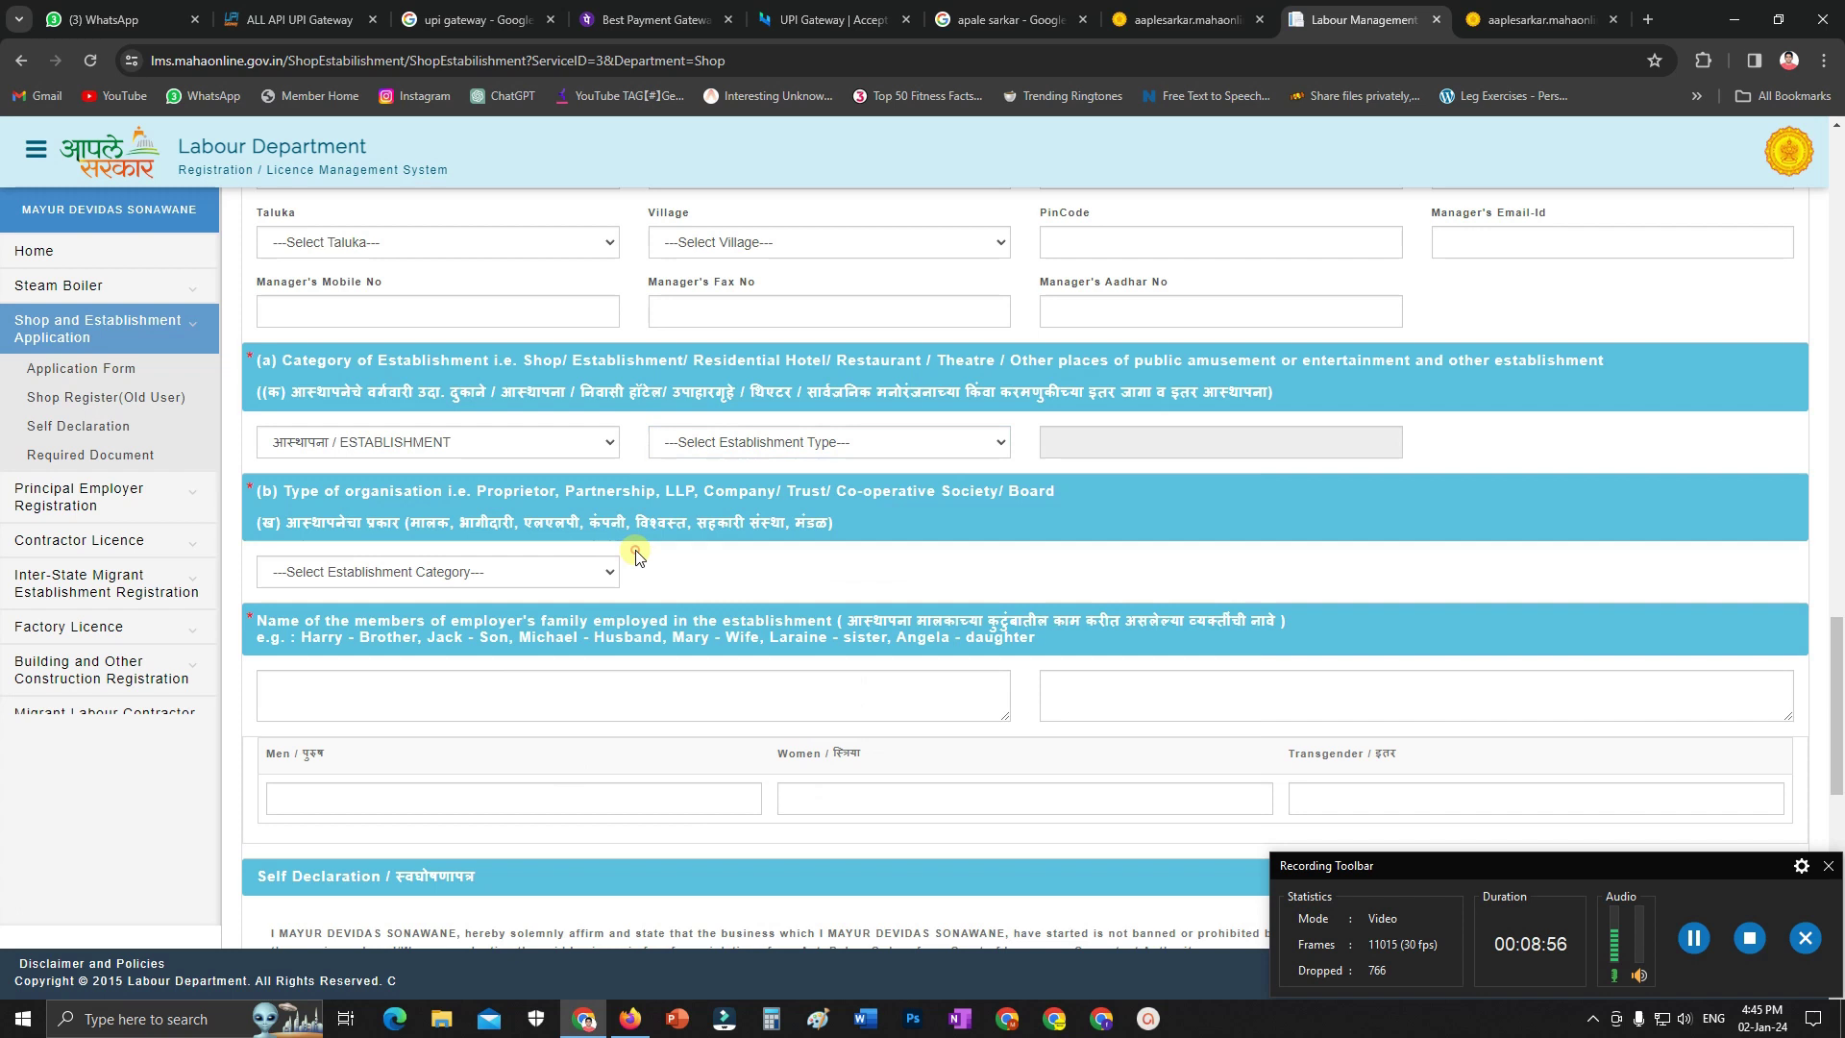
Check the choices for the type of organisation and review the family members section and the self declaration
click(587, 573)
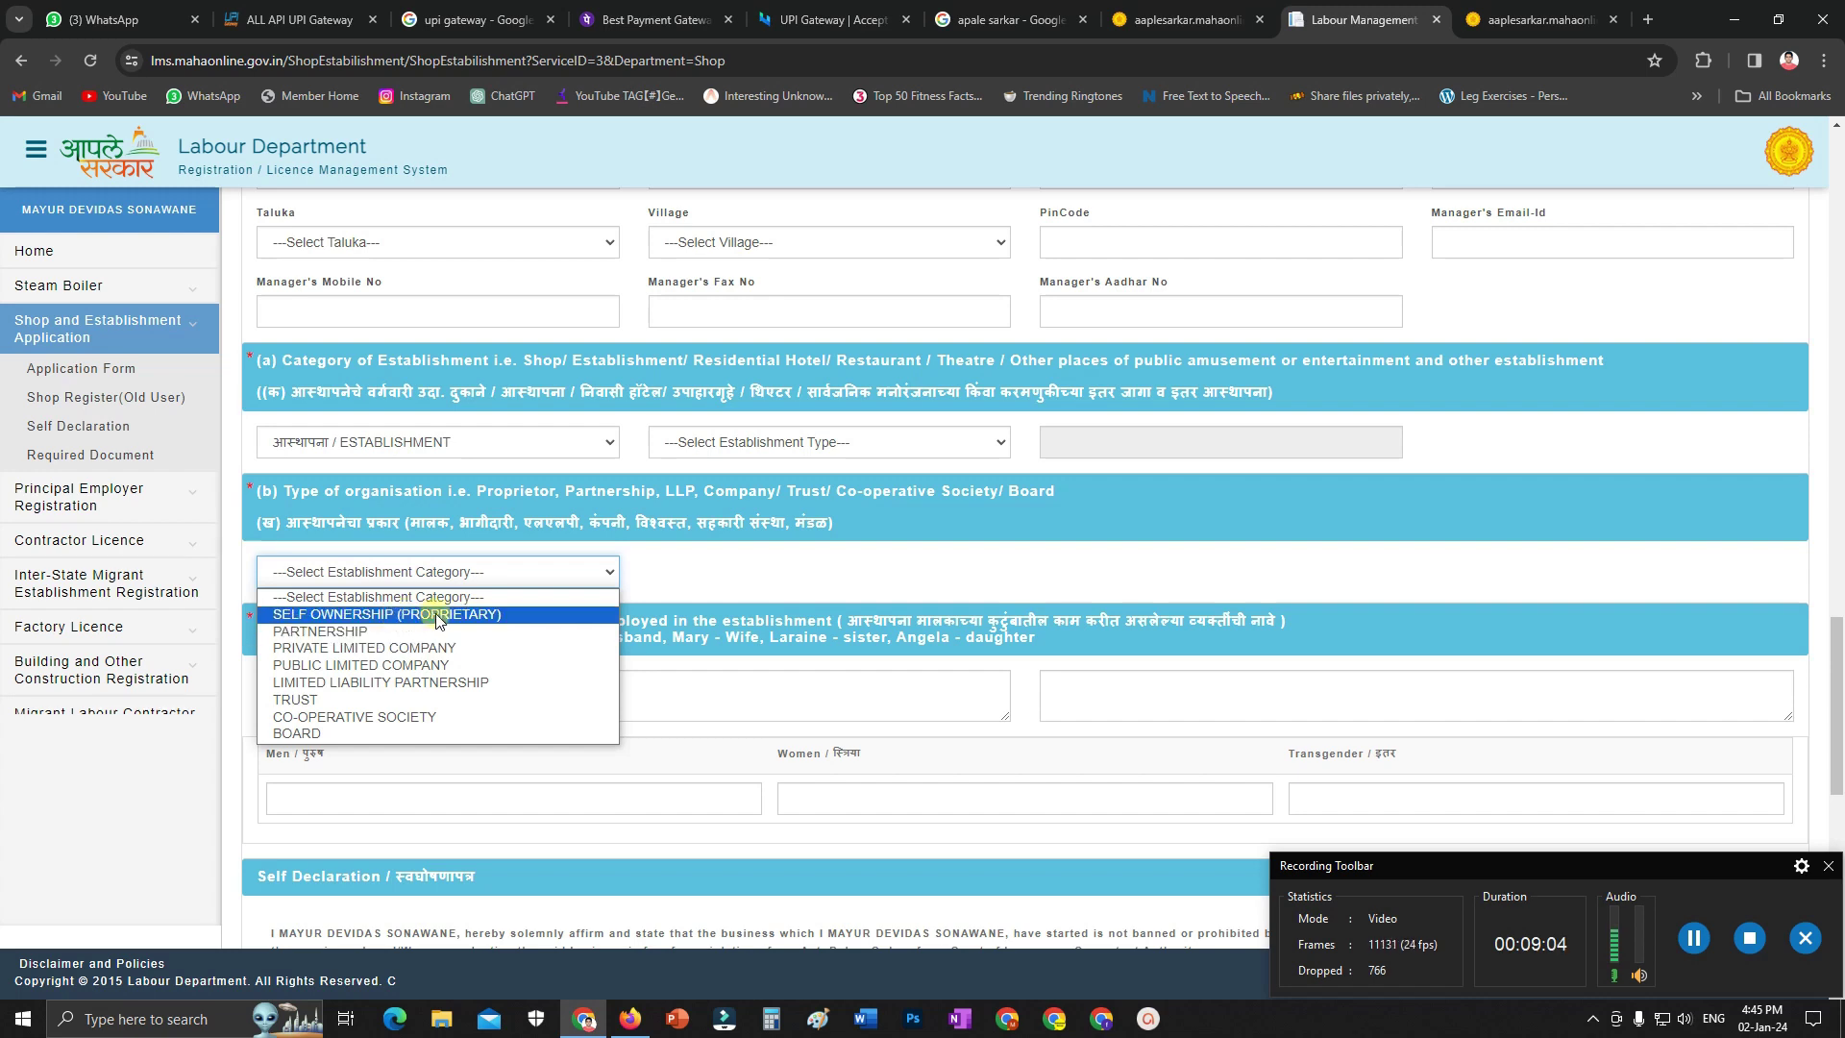
click(678, 575)
scroll(750, 616, down, 2)
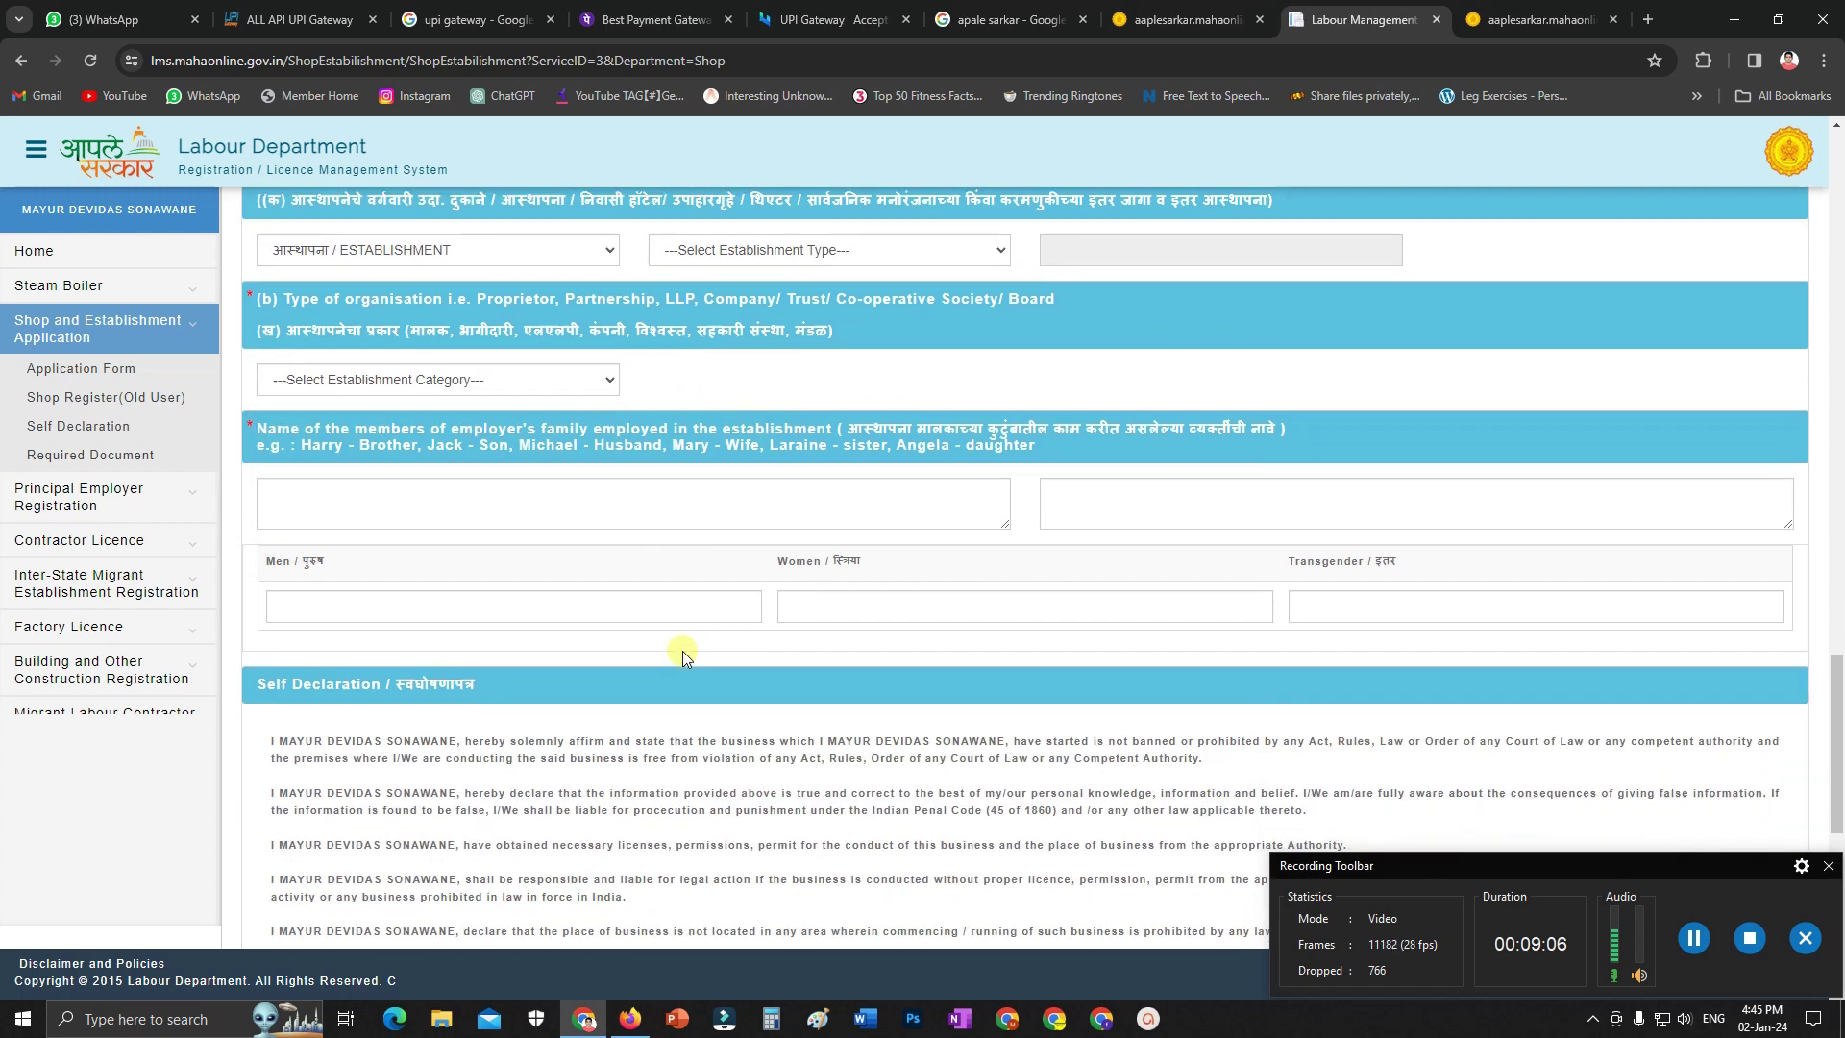
scroll(682, 650, down, 3)
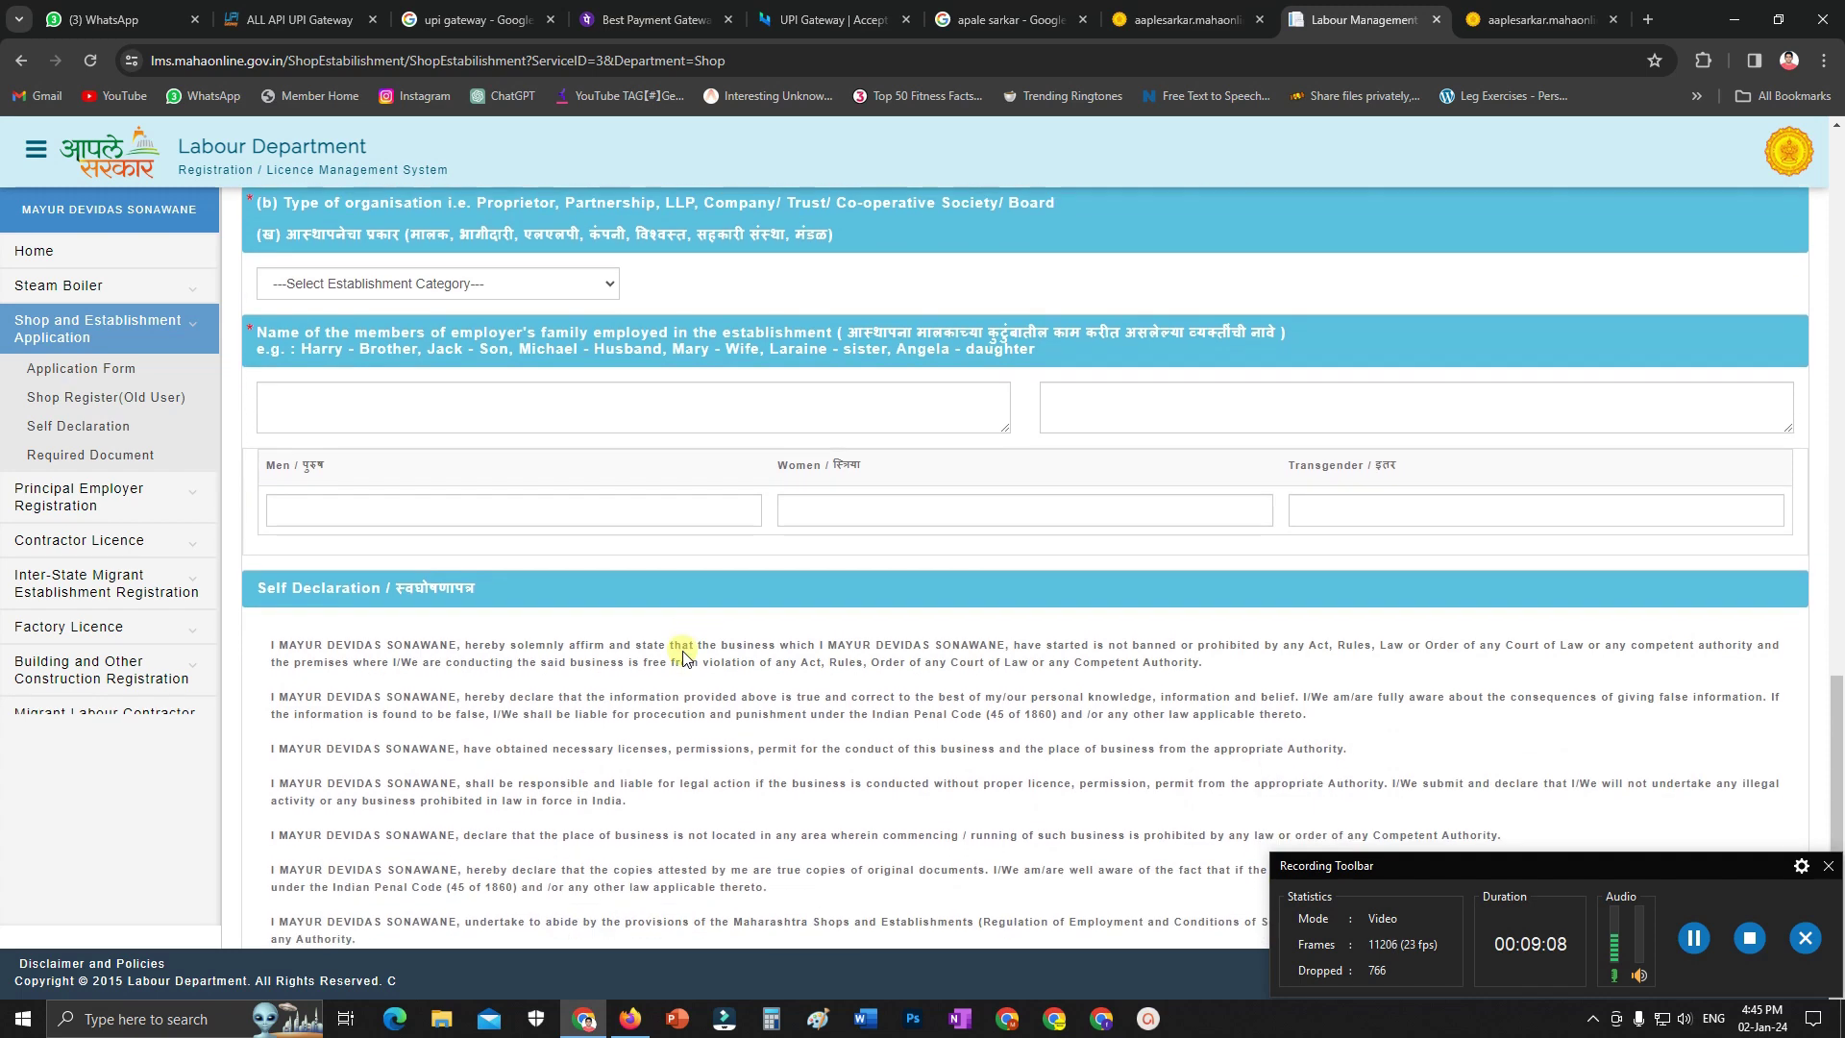
scroll(683, 653, down, 5)
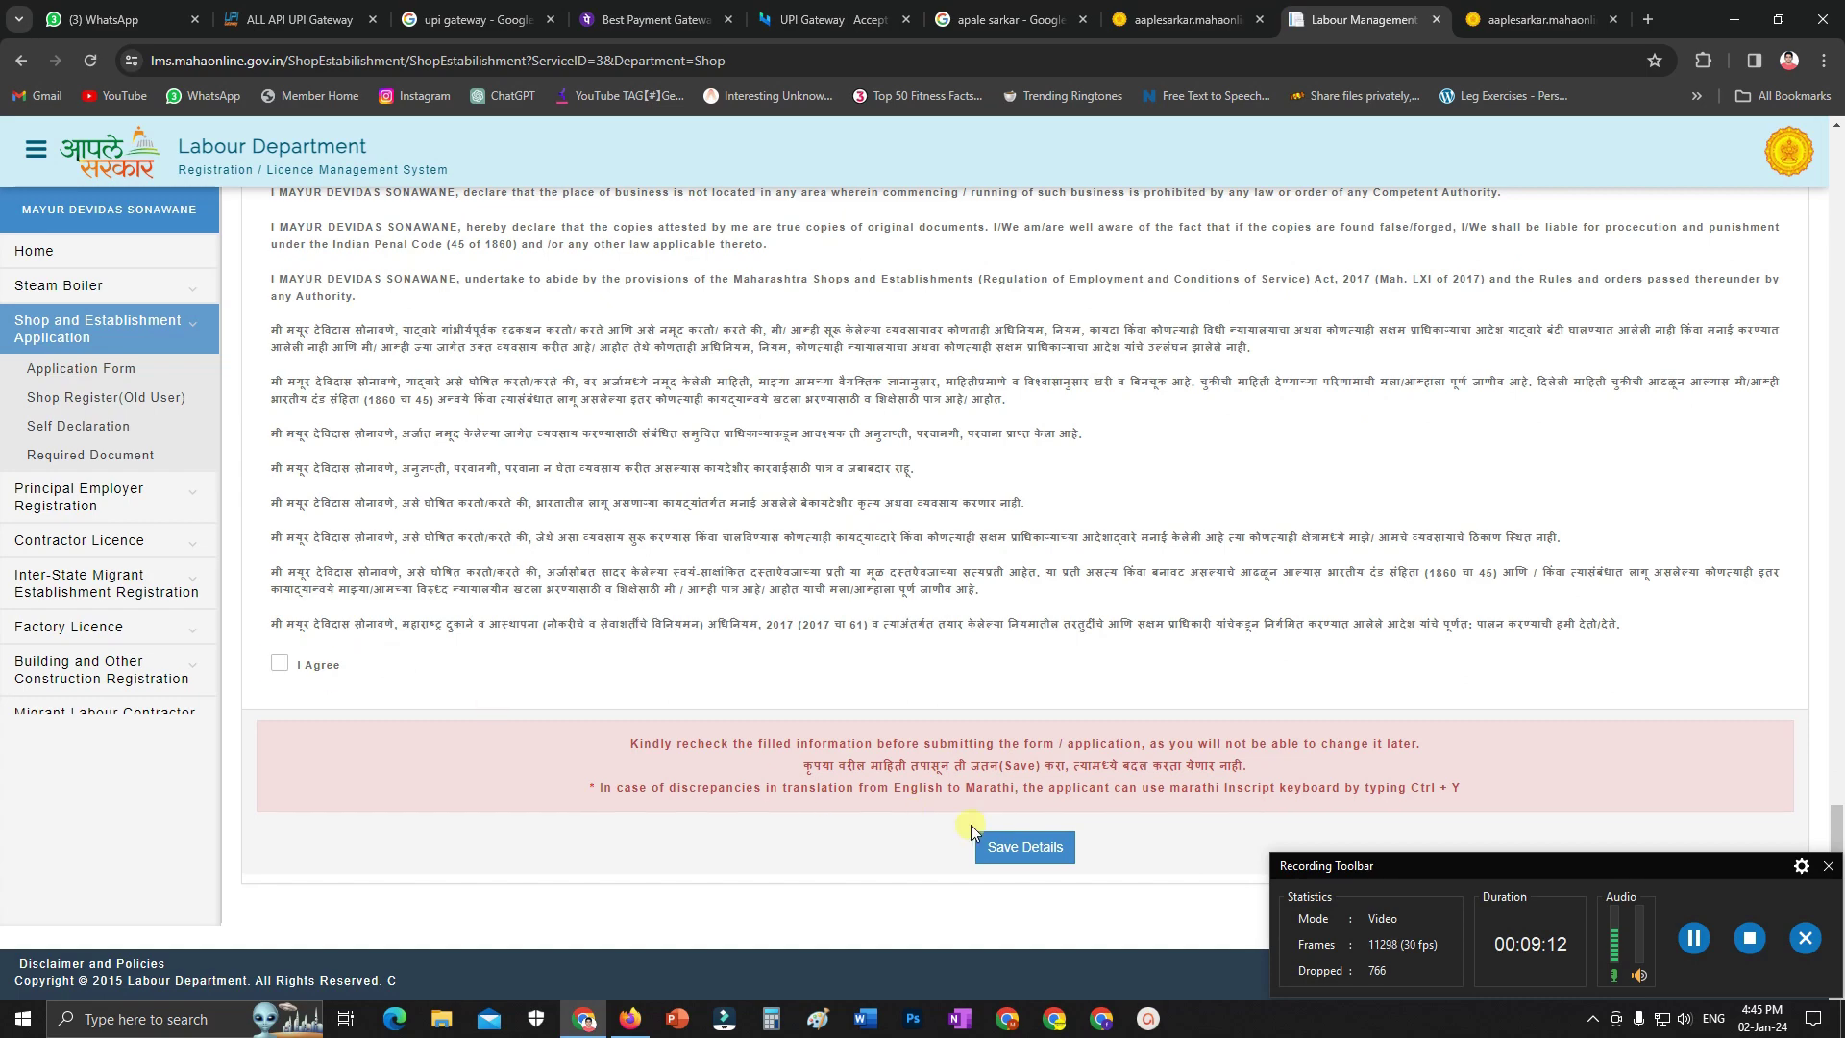
scroll(954, 661, up, 20)
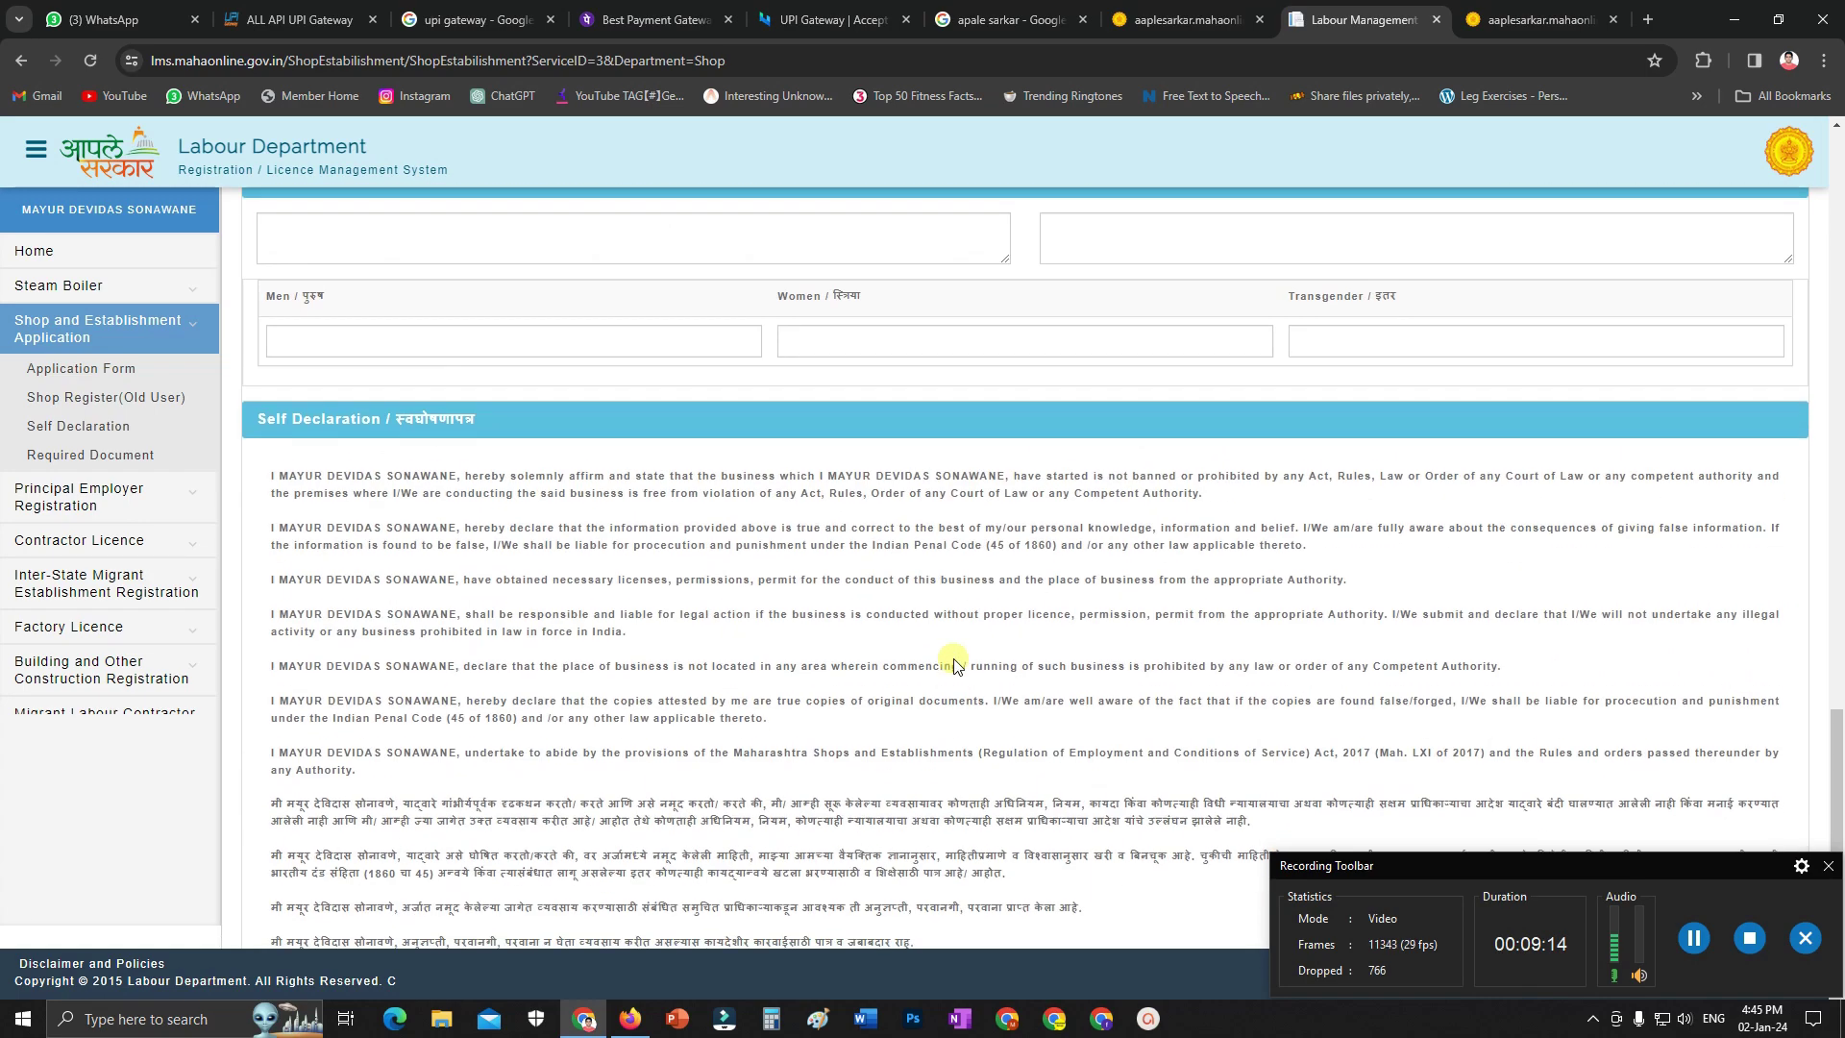
scroll(954, 661, up, 15)
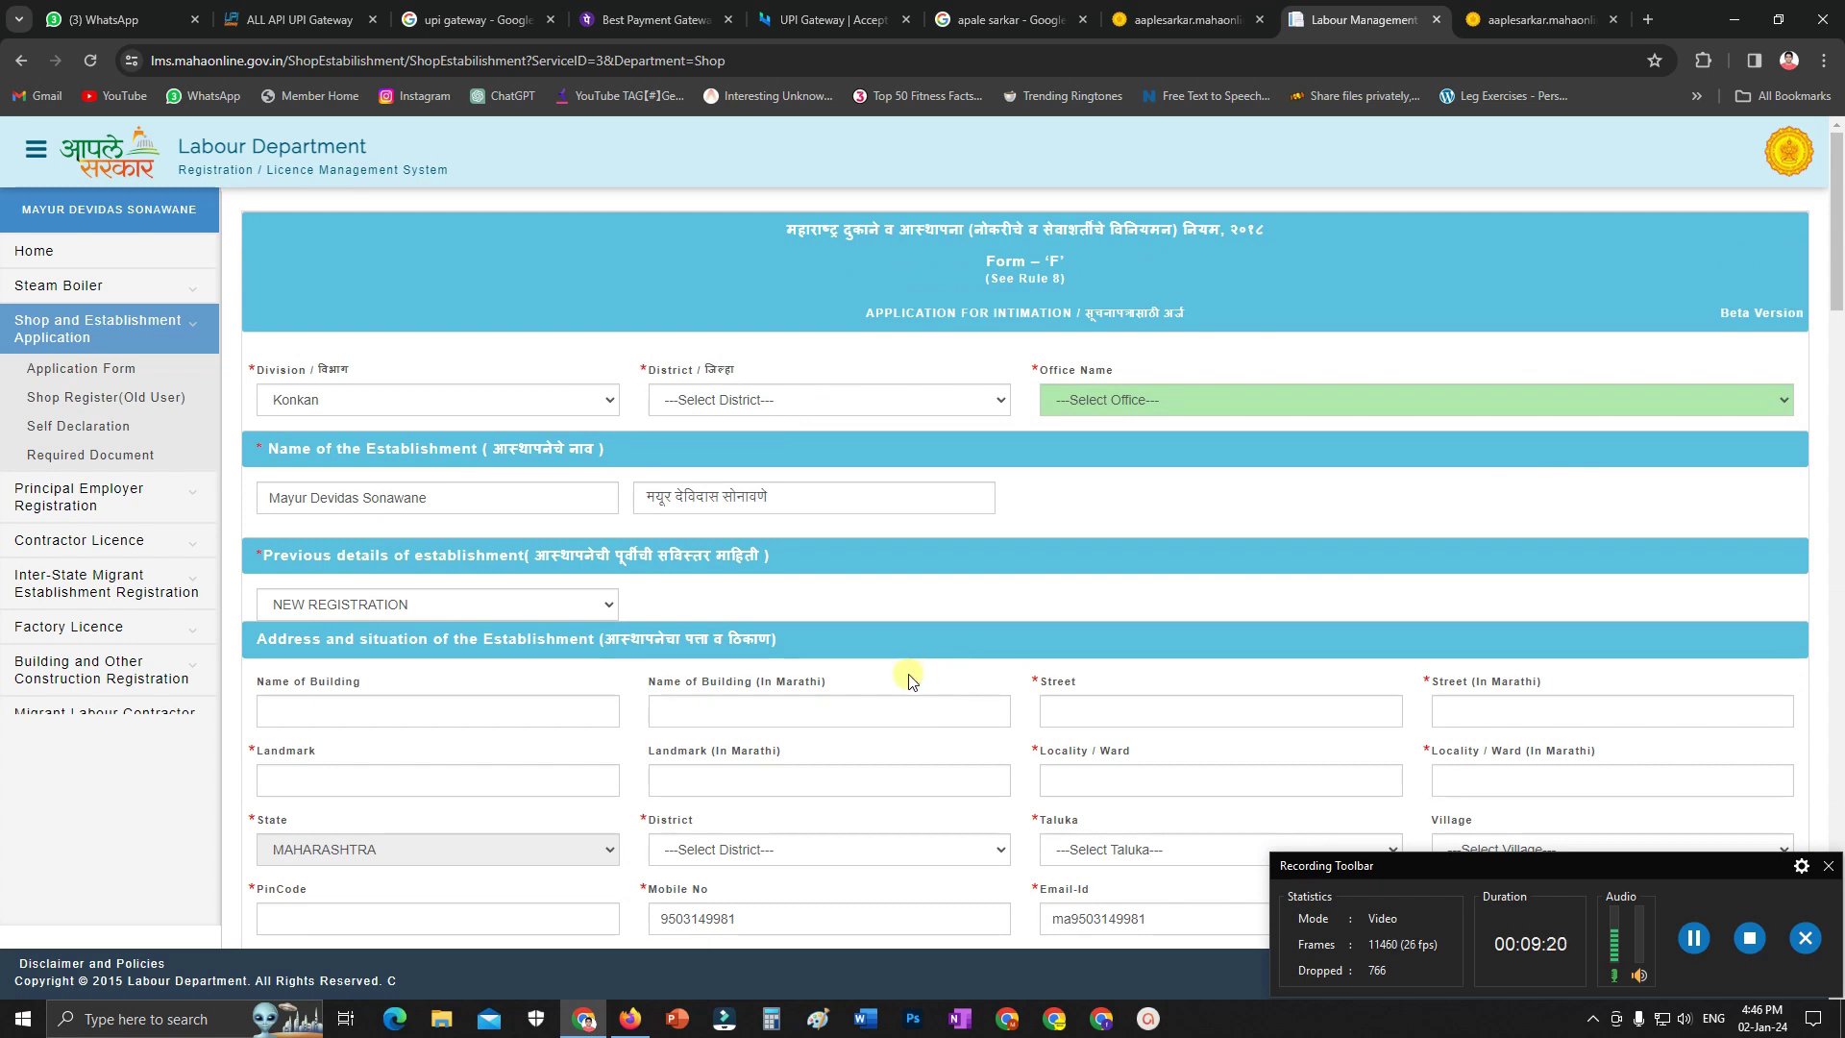
Dismiss the audio download bar and activate the Application ID field in the Advance Search
click(1694, 937)
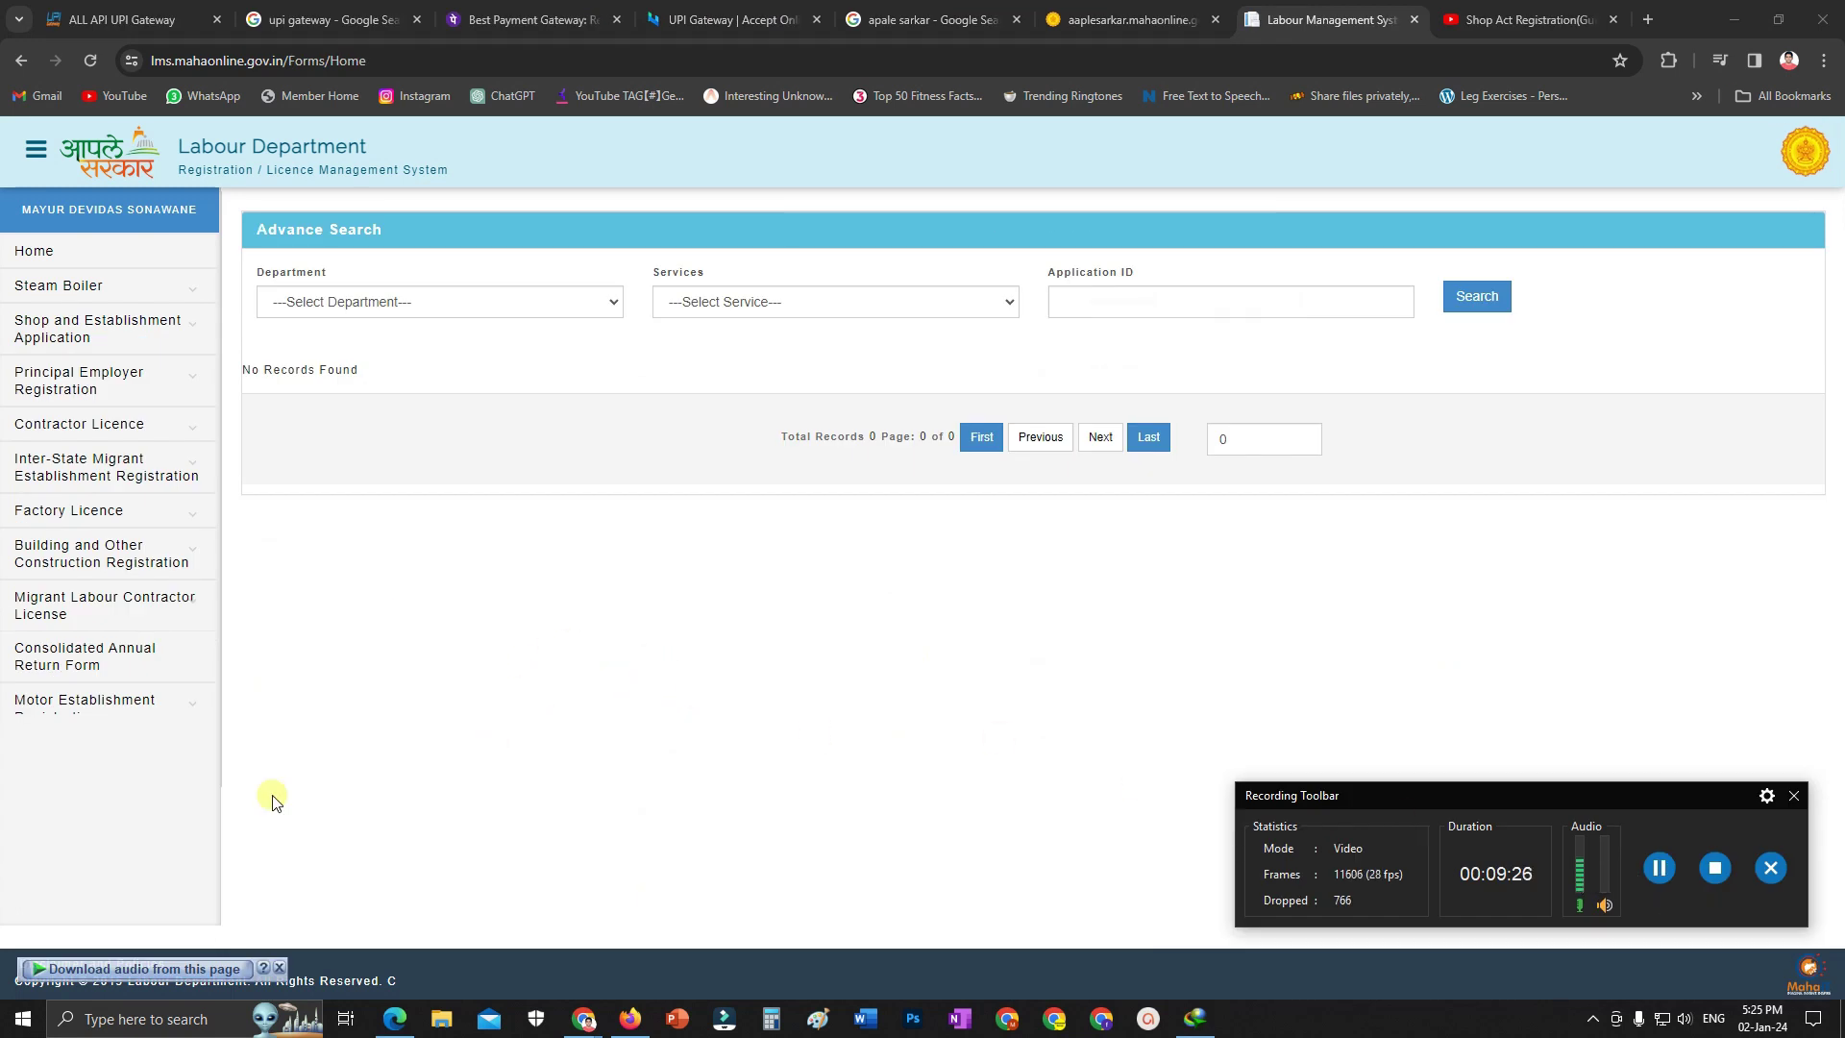
click(280, 967)
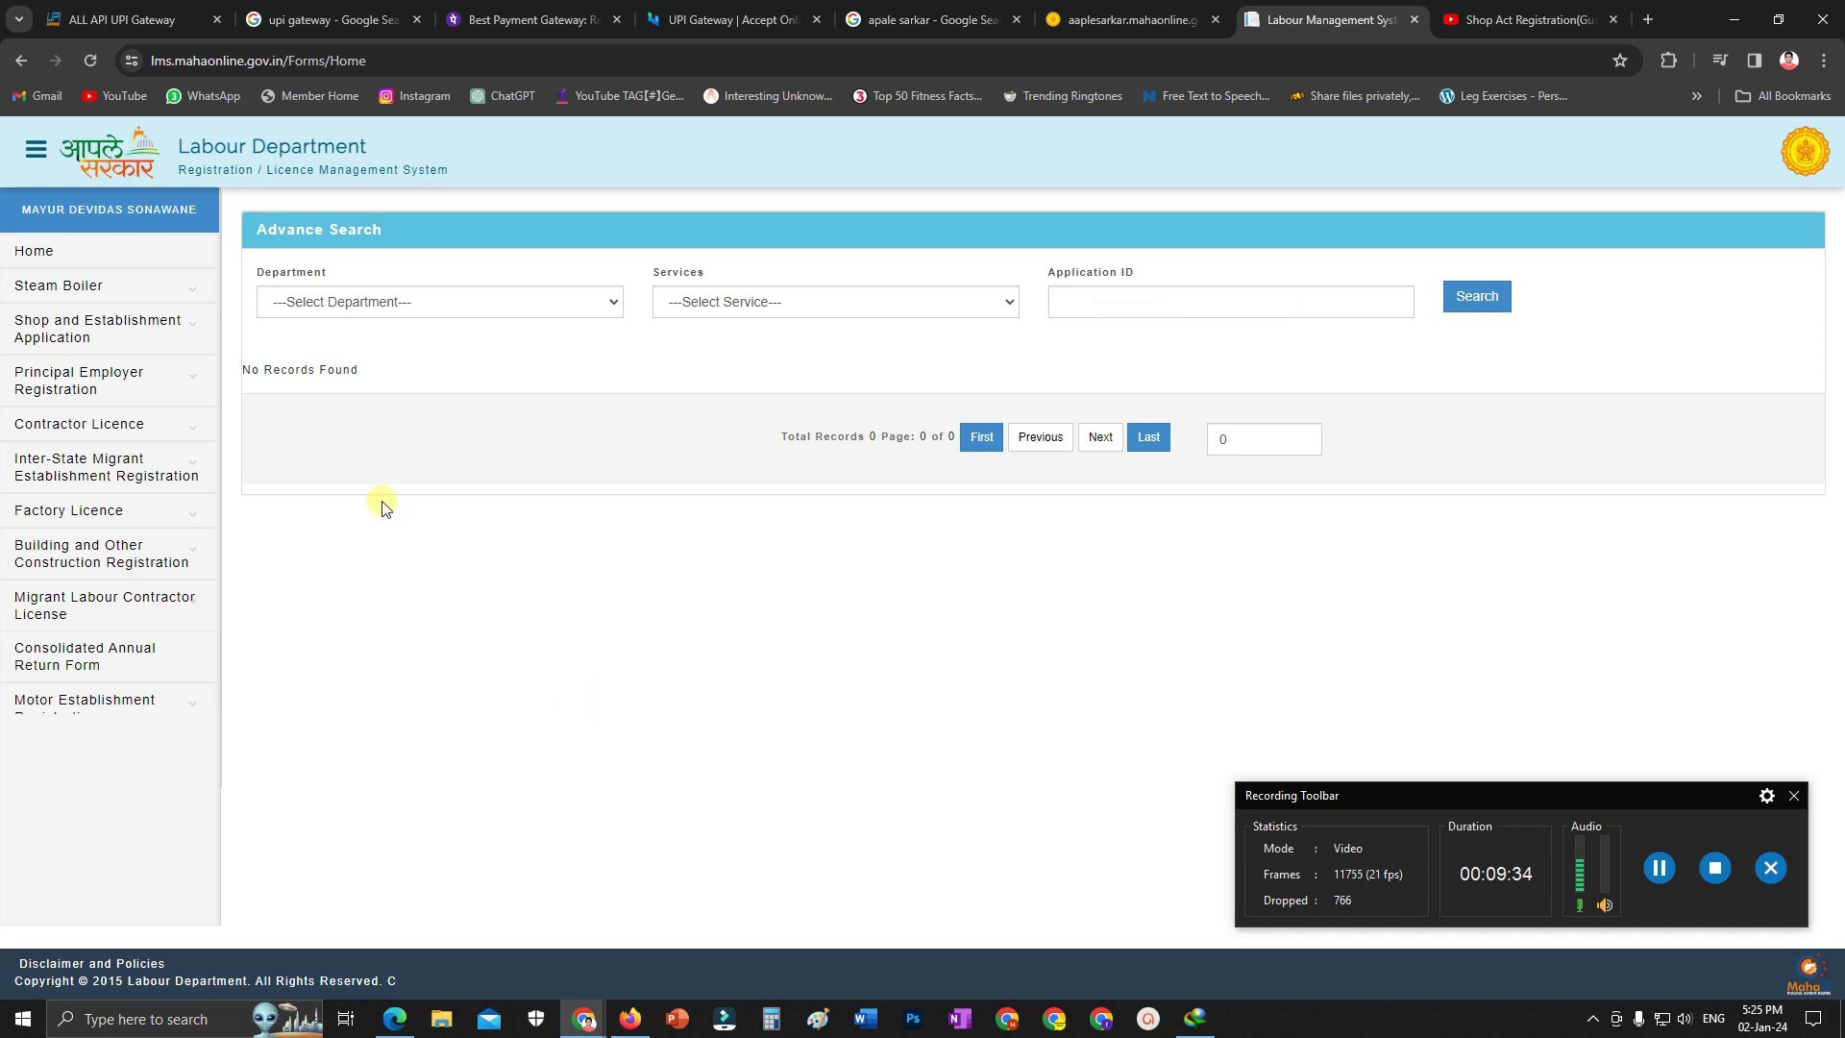
click(1149, 301)
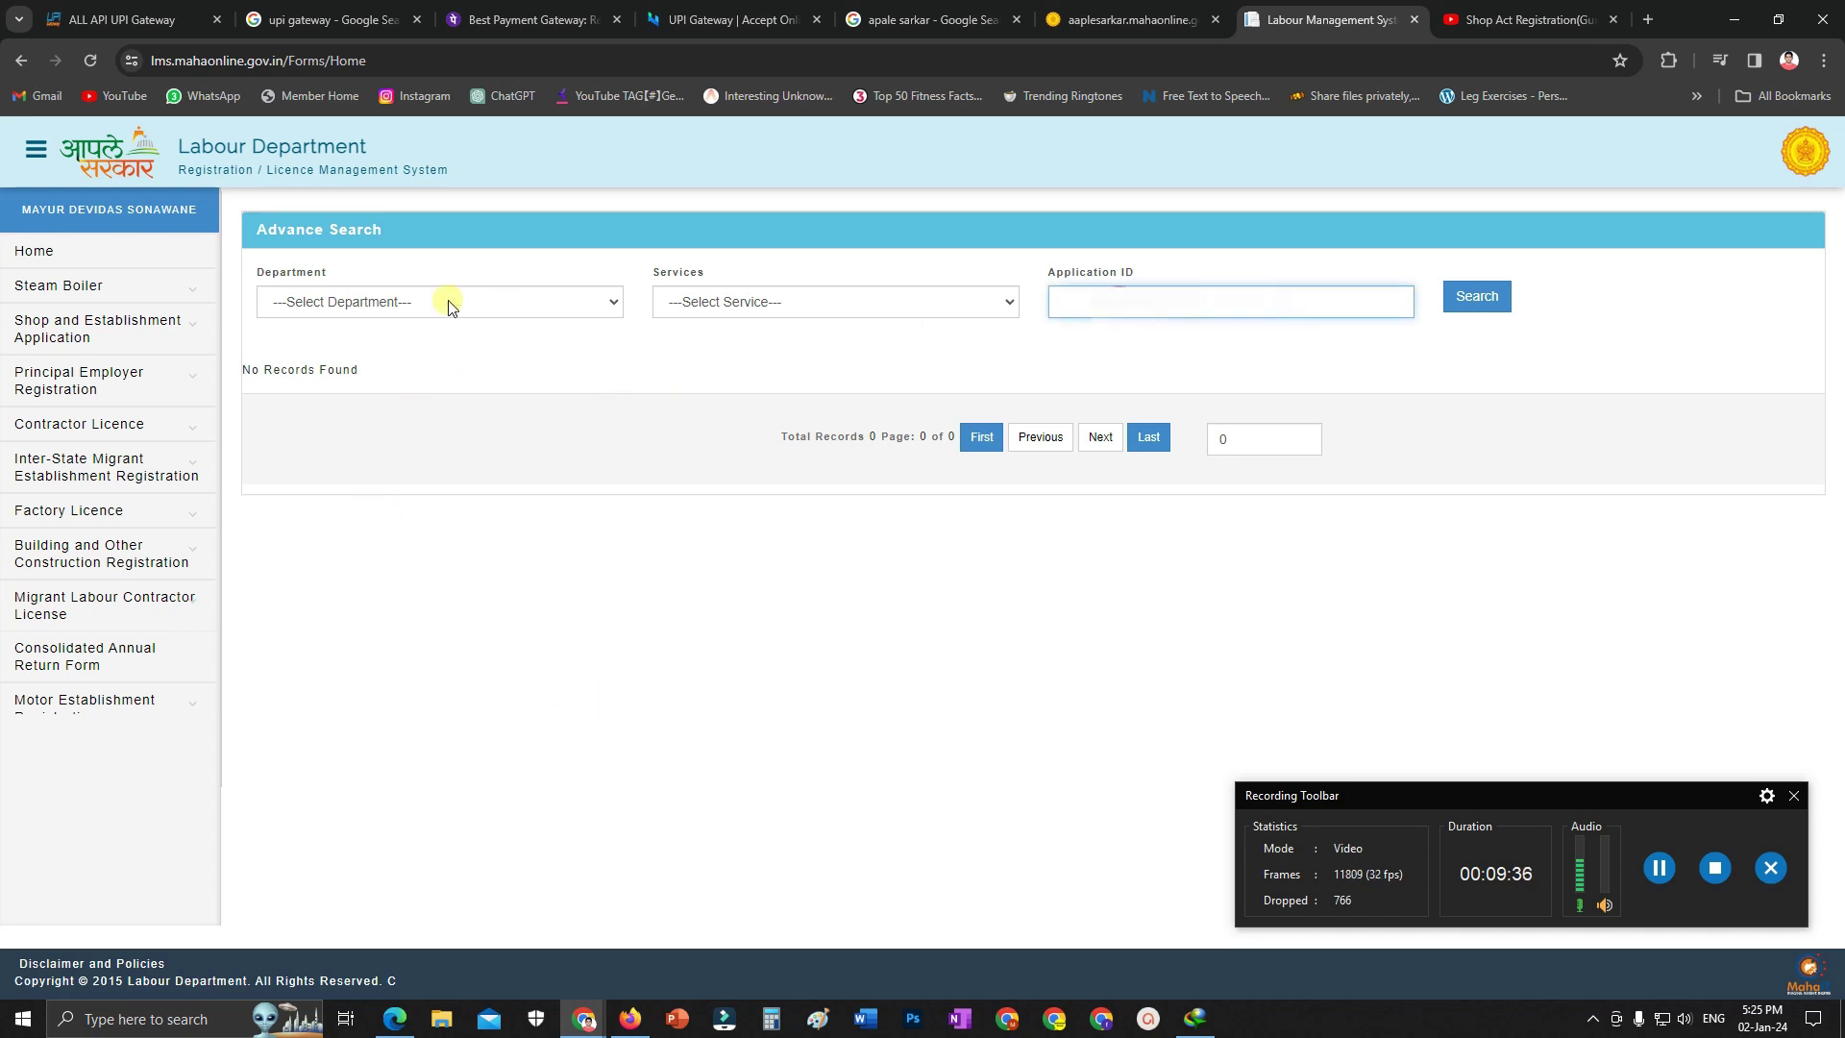
Search for the application under the SHOP department and Registration of Shop and Establishment service, entering its application ID
click(376, 304)
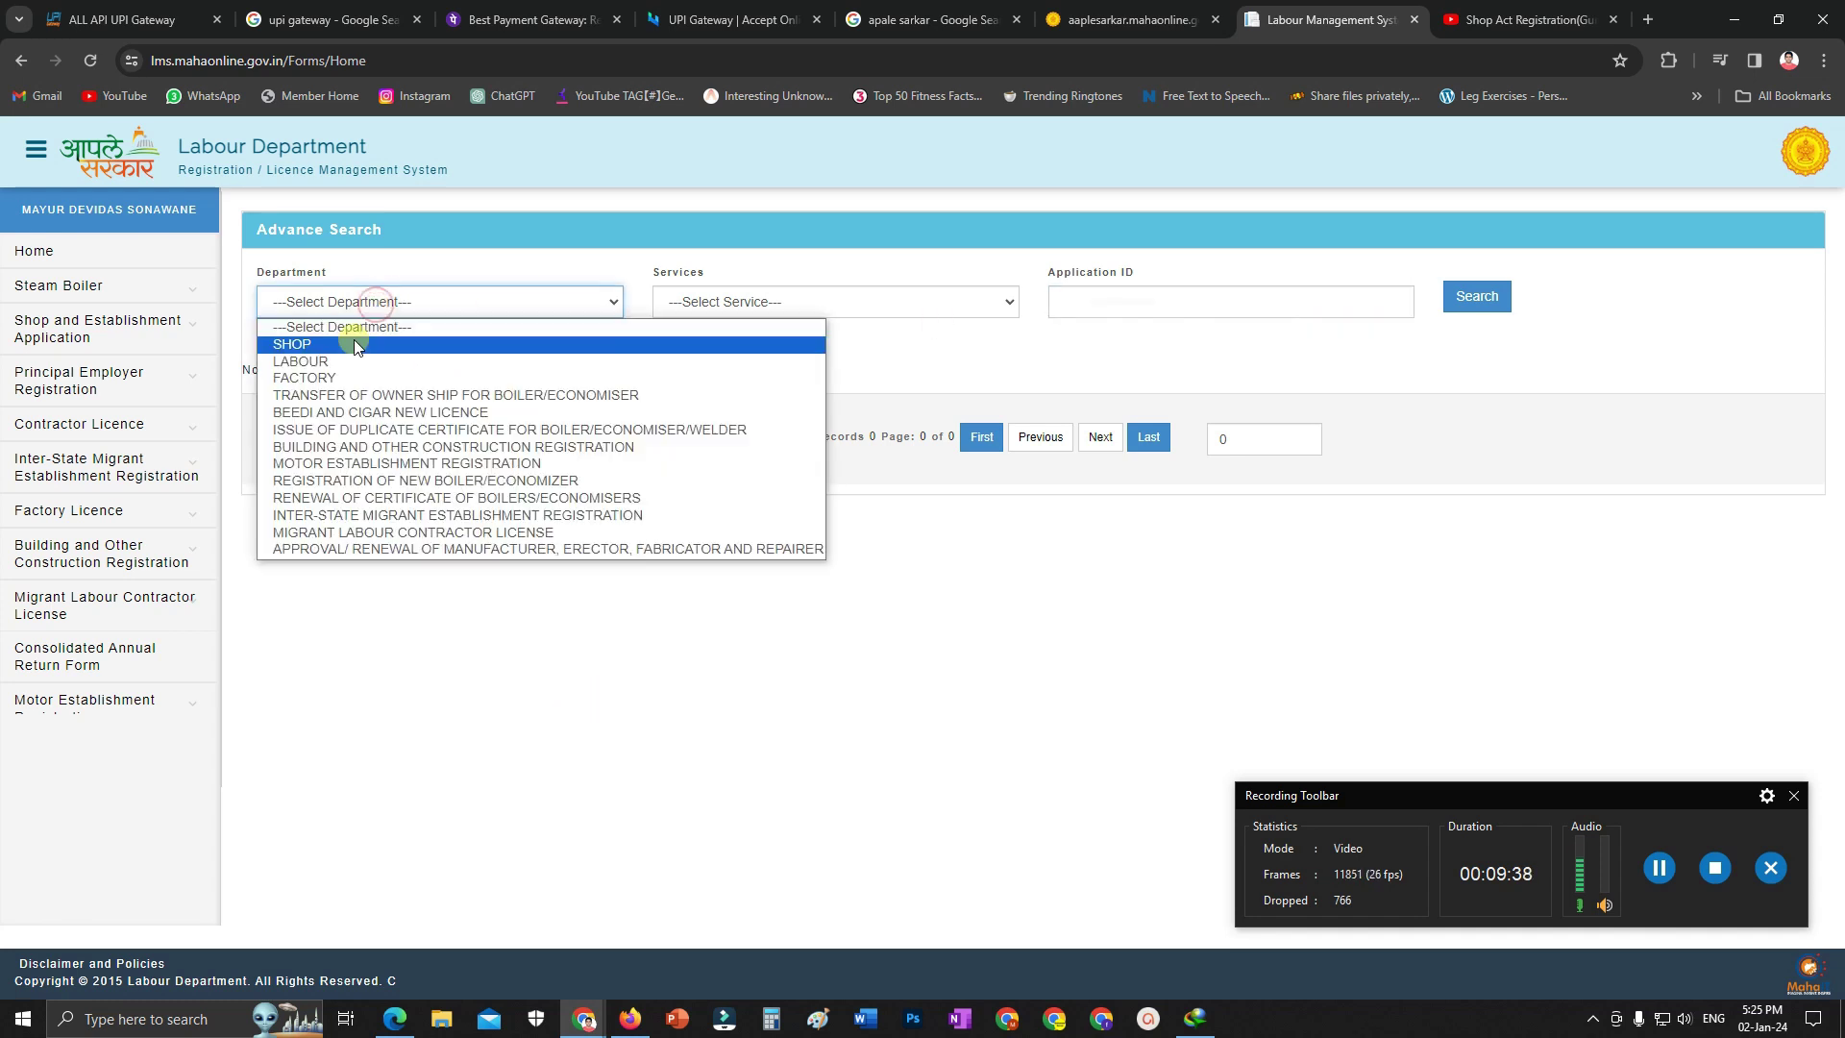
click(354, 339)
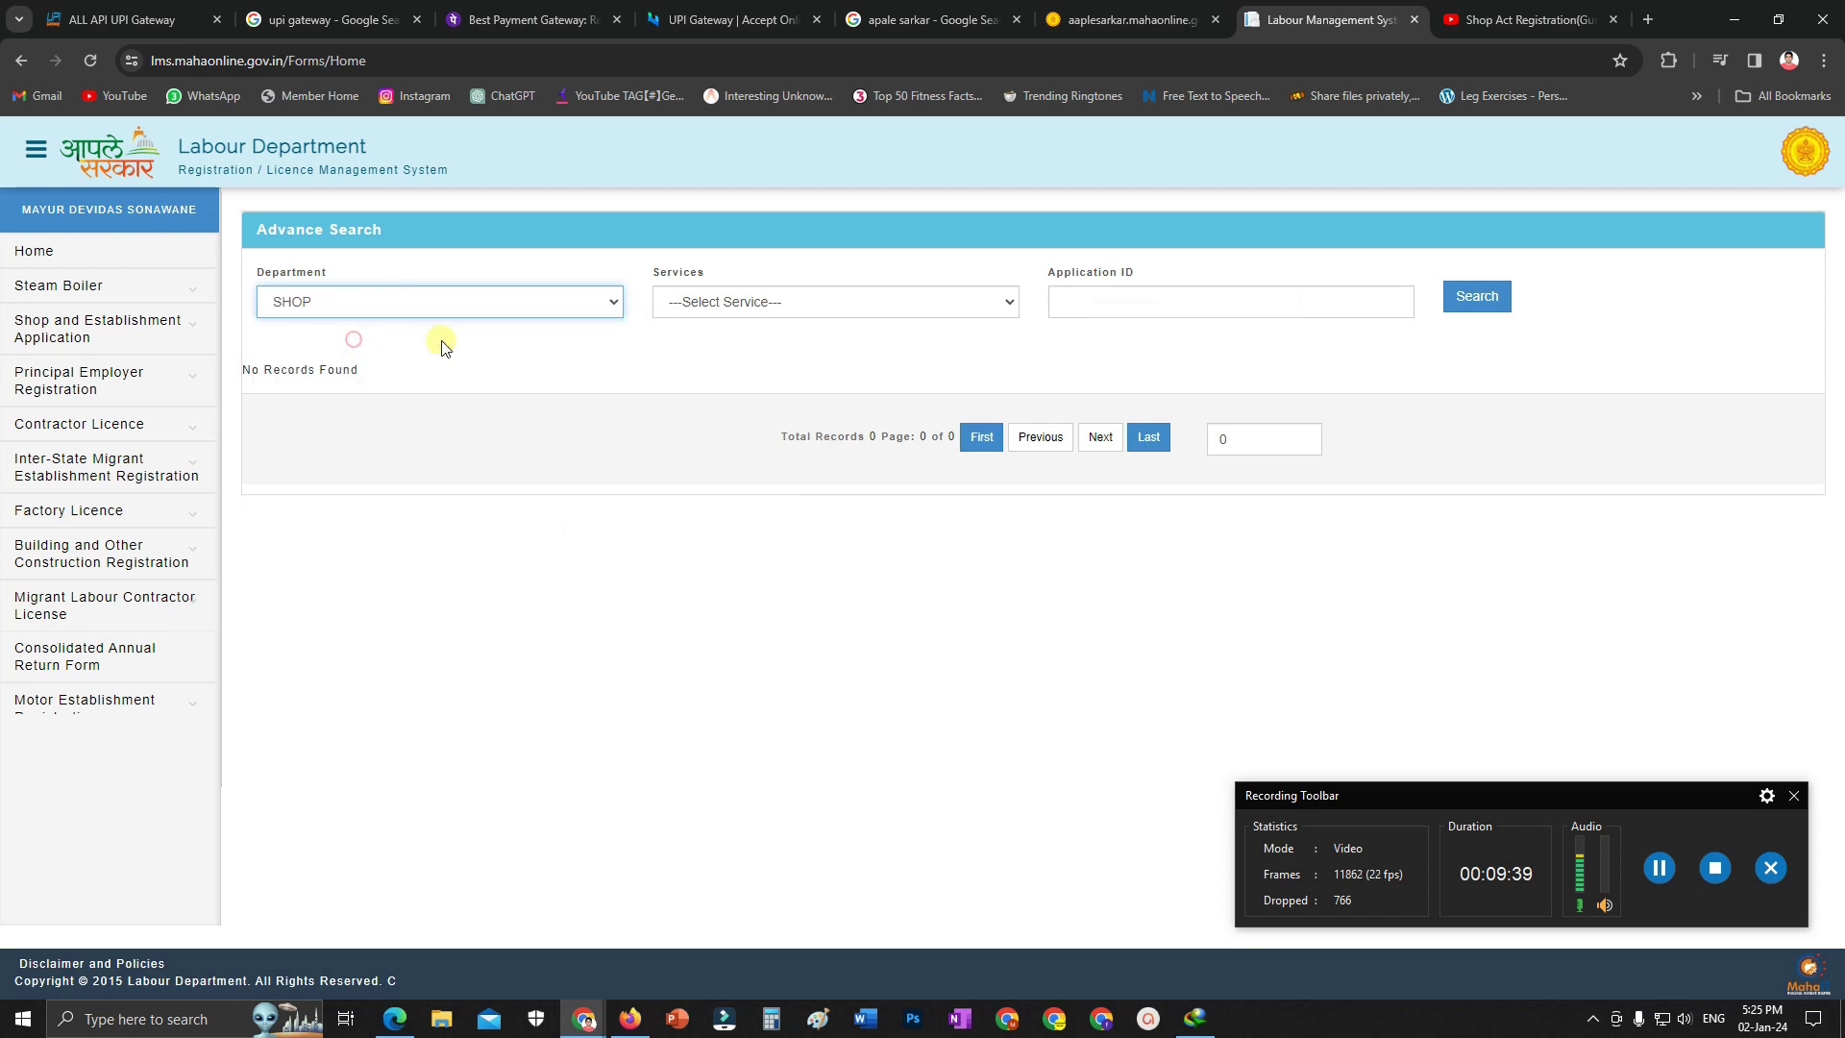
click(704, 306)
click(743, 345)
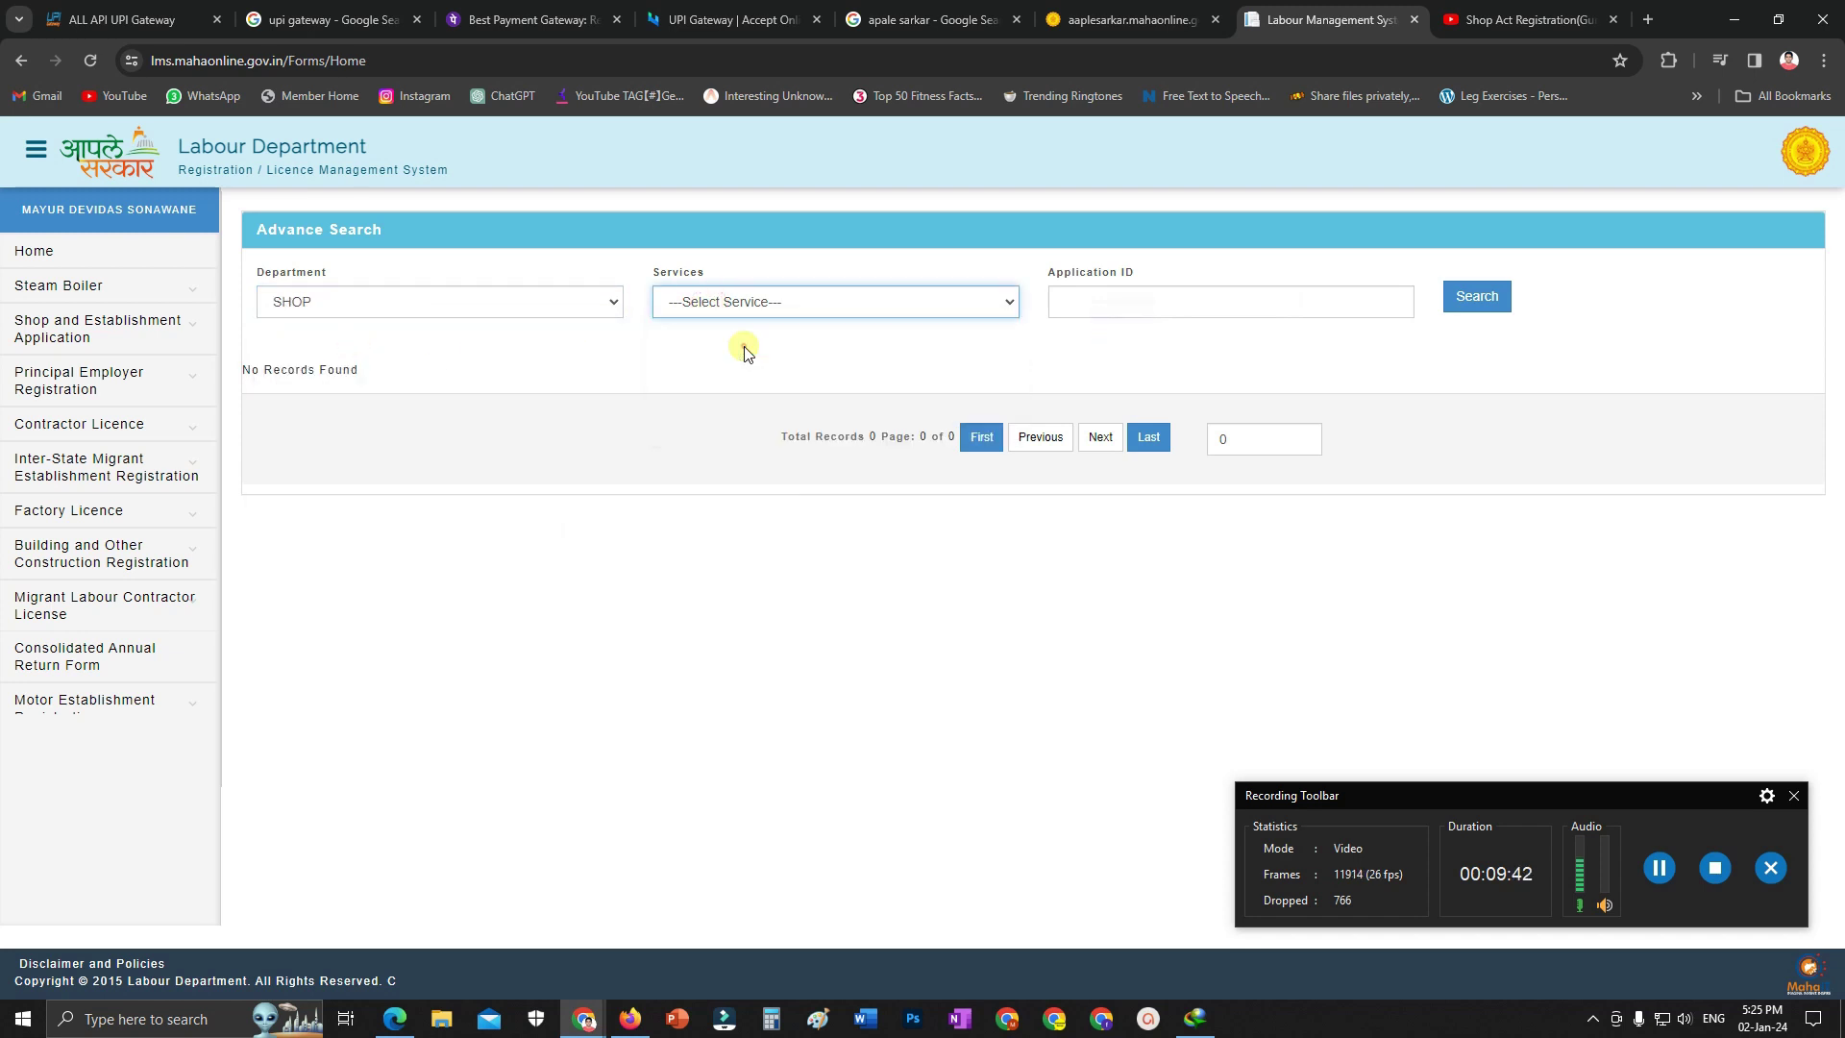
click(1074, 318)
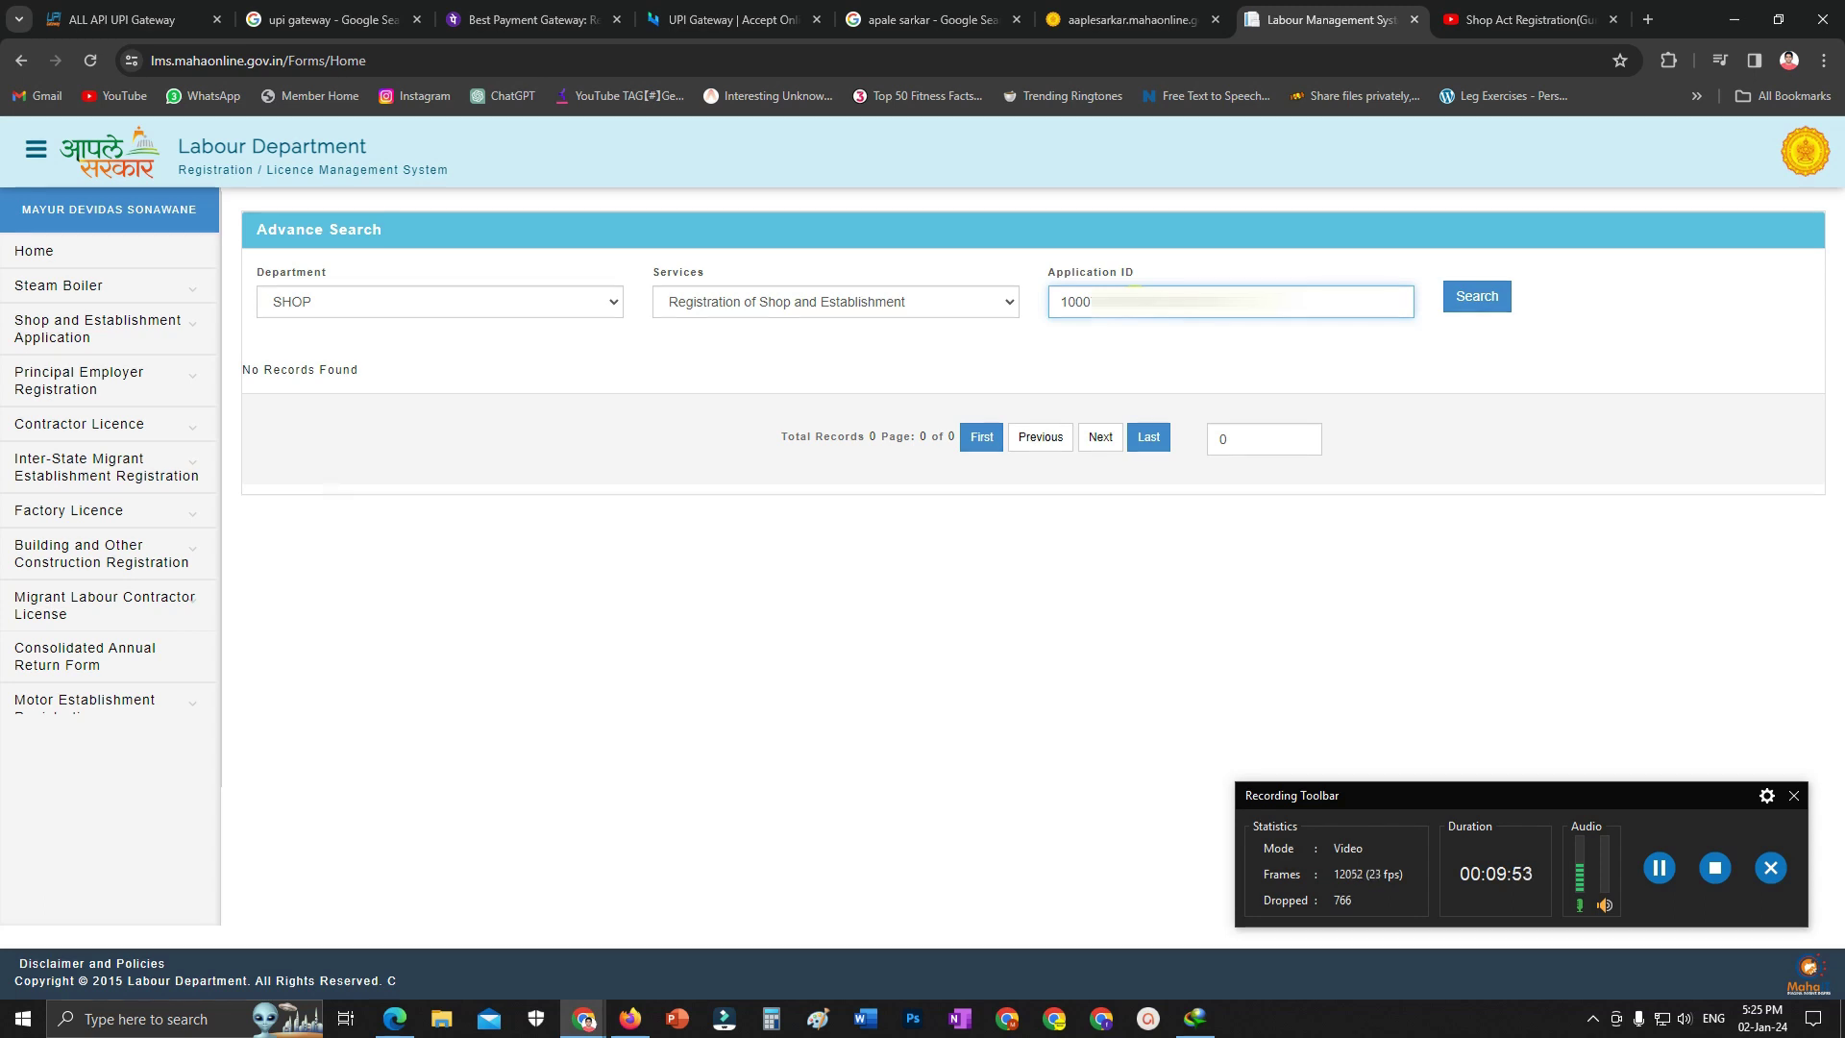
click(1478, 296)
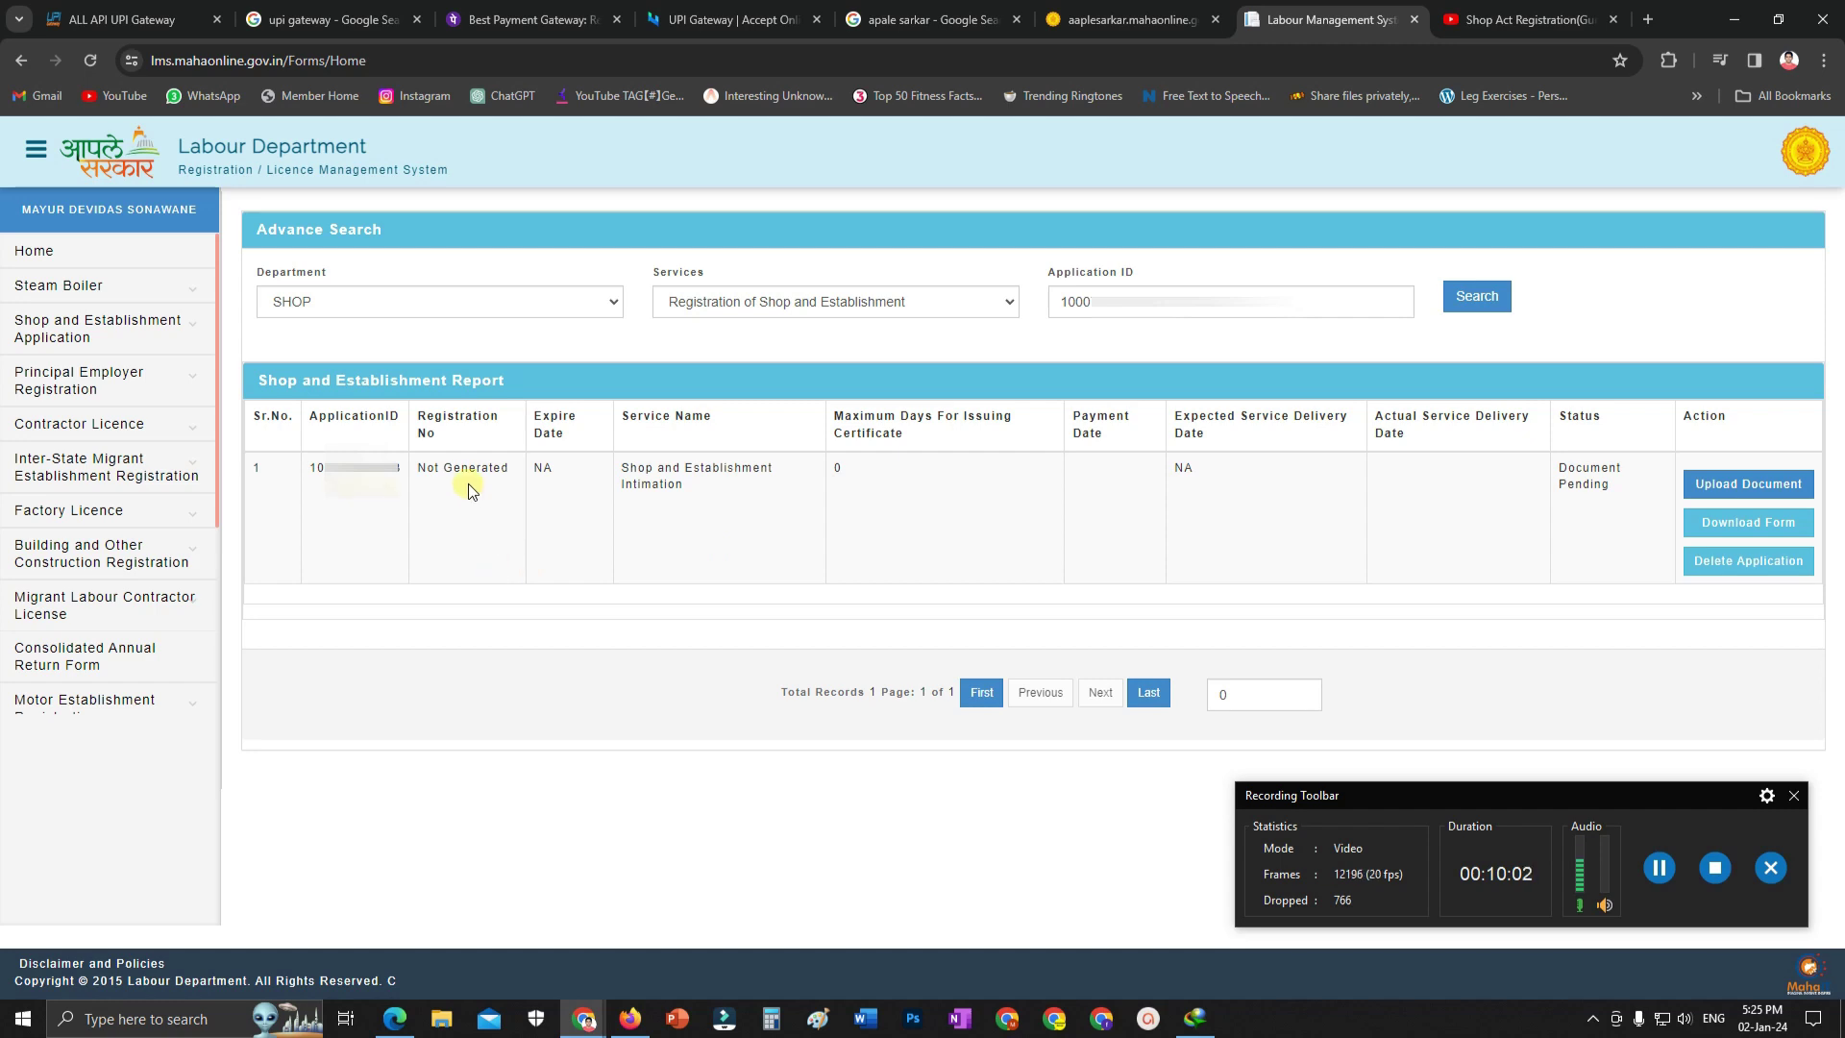
Open the document upload page for the found application and mark Self Declaration as an ID proof
click(1732, 493)
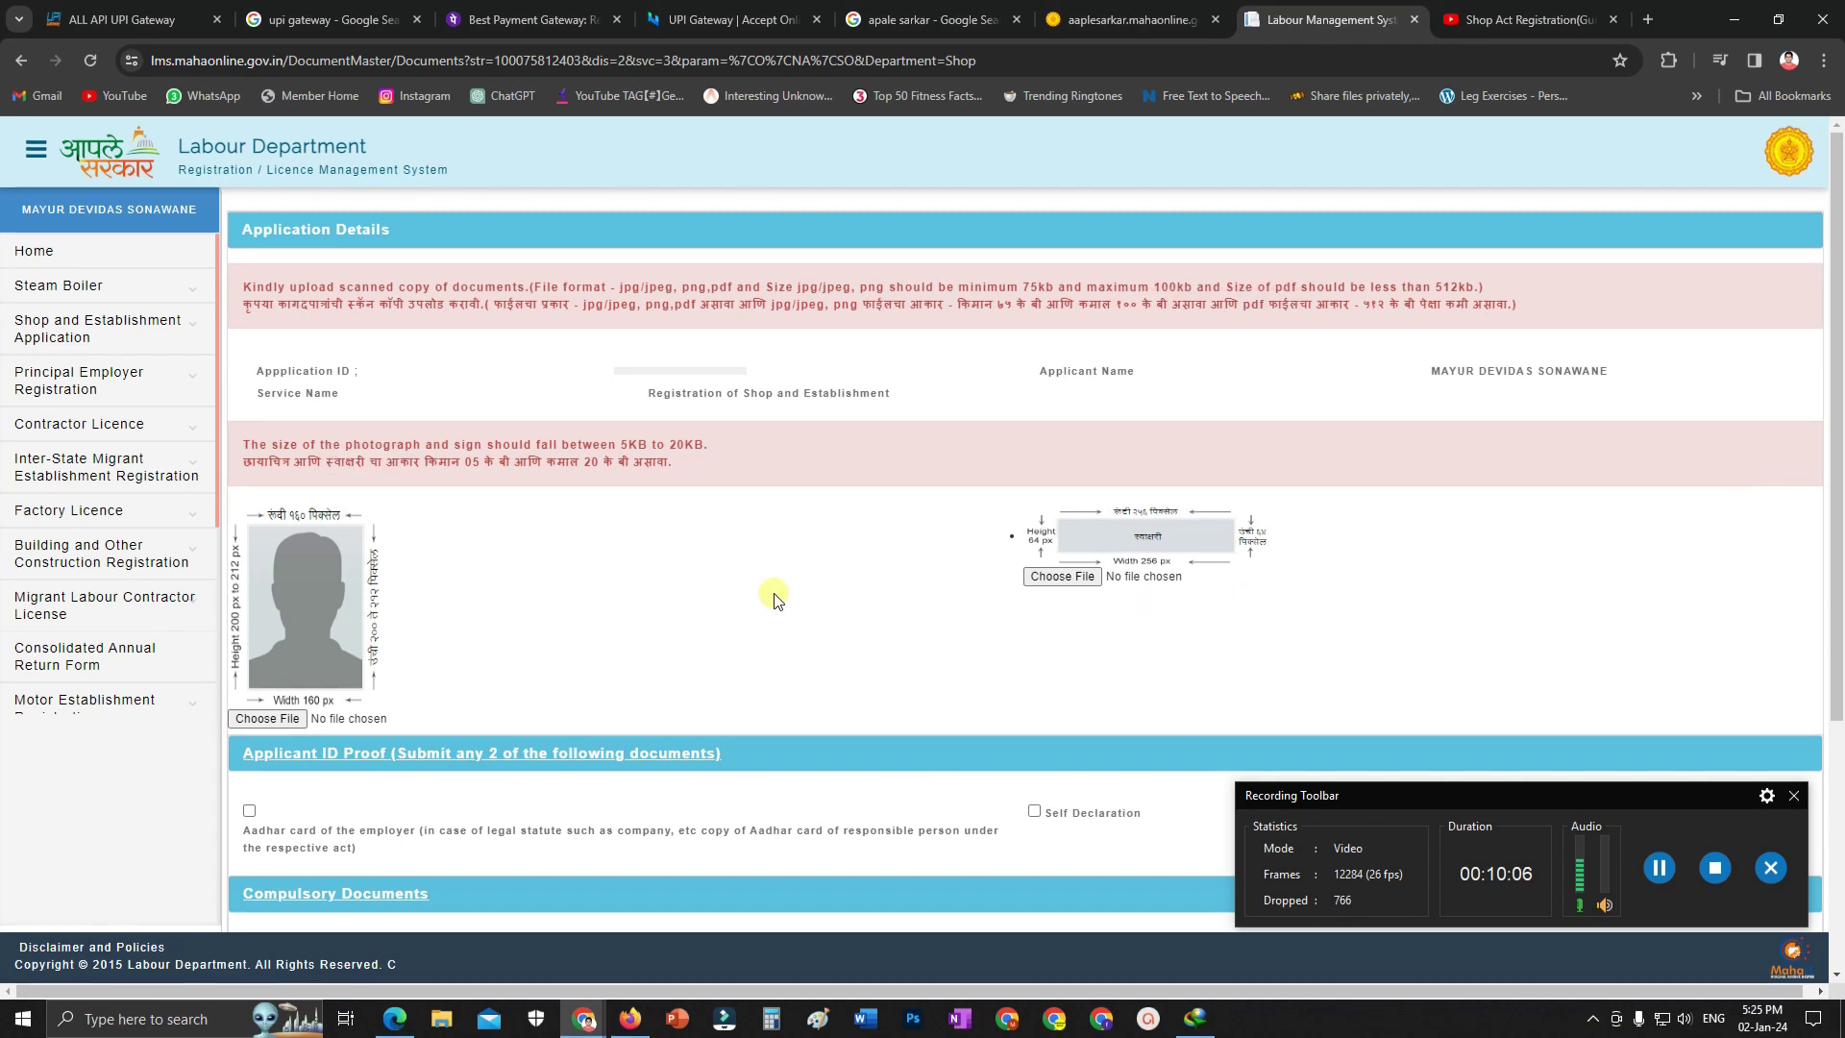
scroll(770, 593, down, 3)
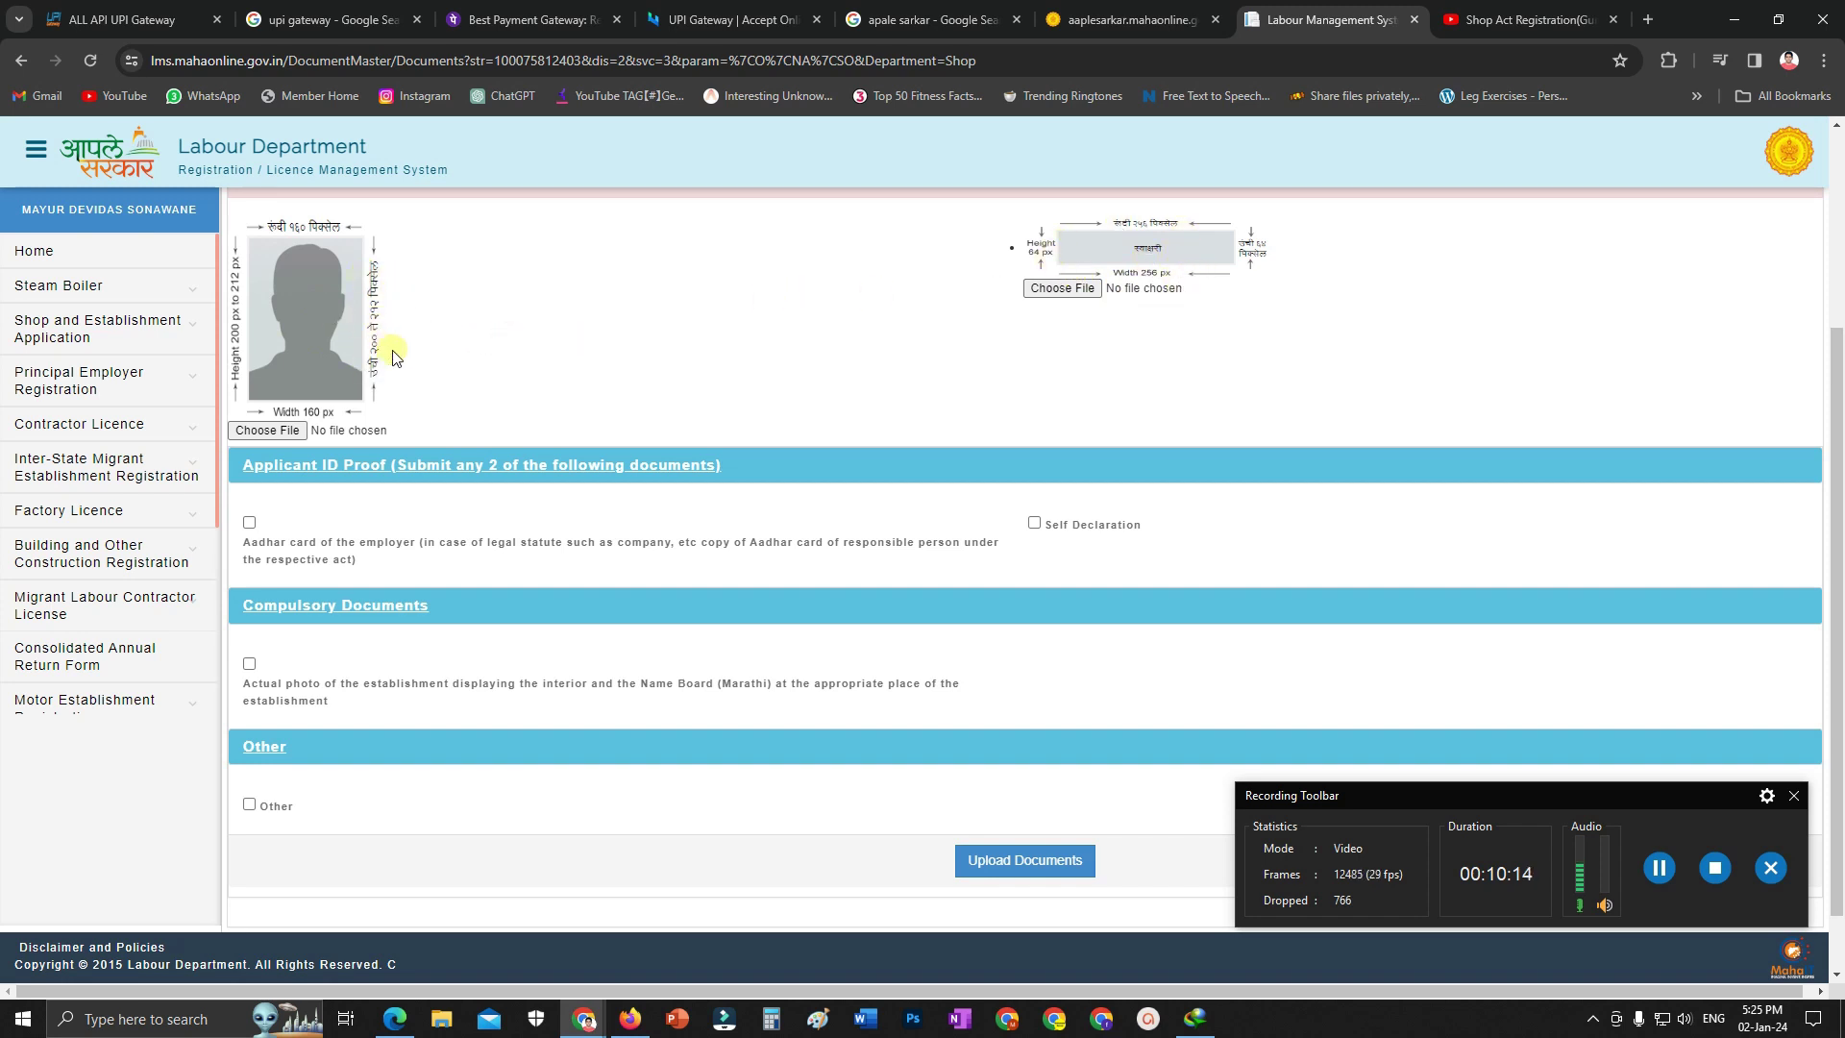
scroll(562, 404, down, 1)
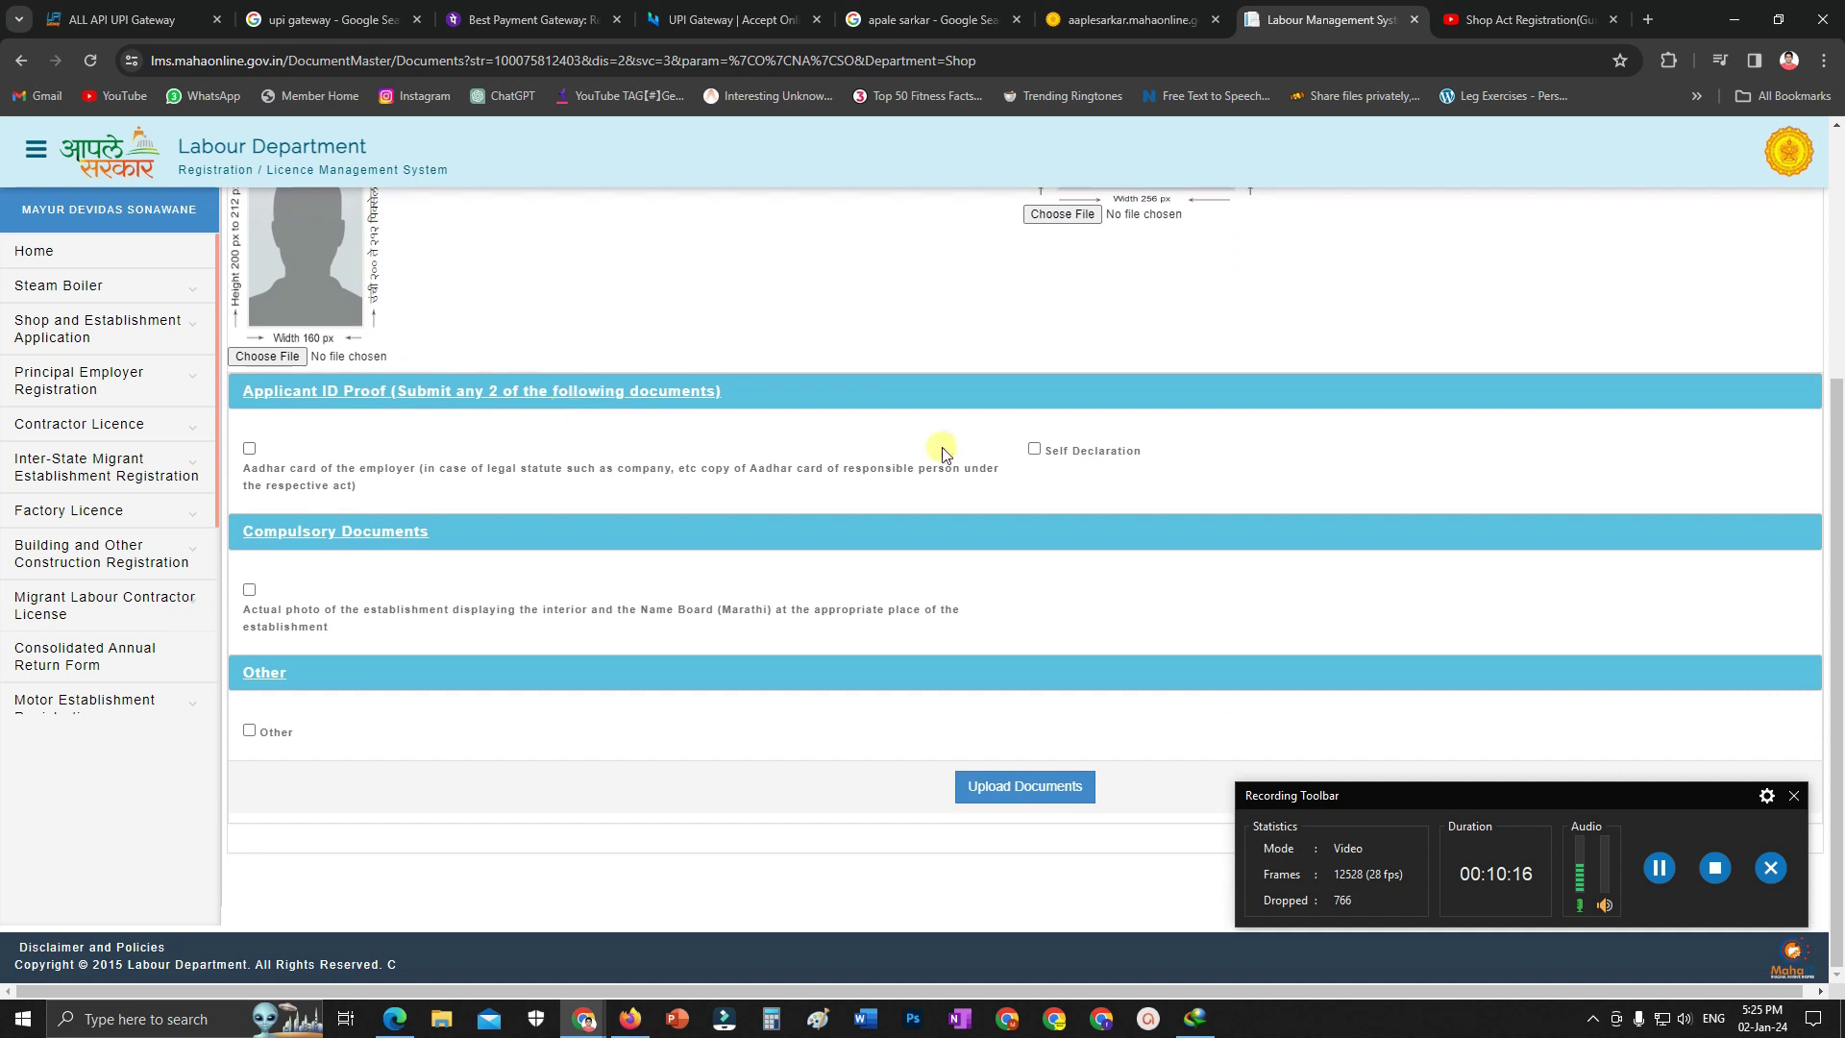
click(1034, 450)
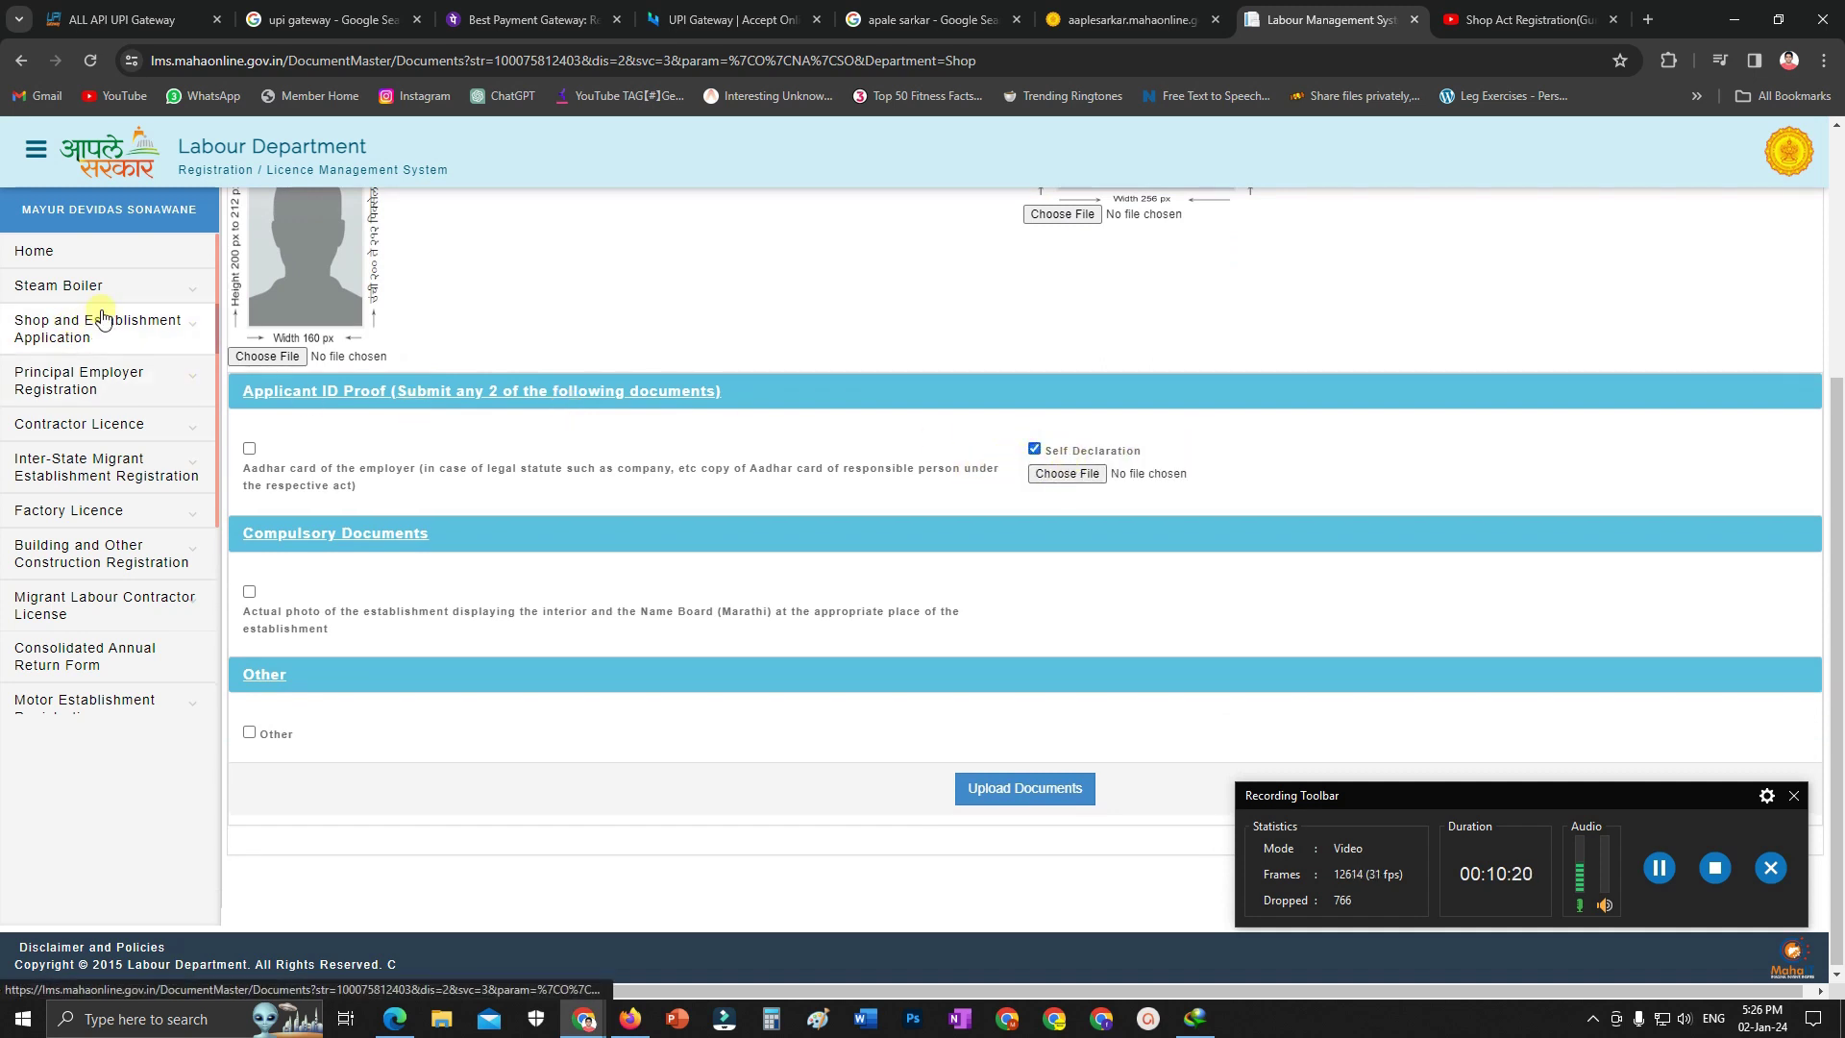
Reveal the Shop and Establishment Application links, read SelfDeclaration_Shop.pdf in Microsoft Edge through to the employer's signature line, and return to Chrome
click(144, 335)
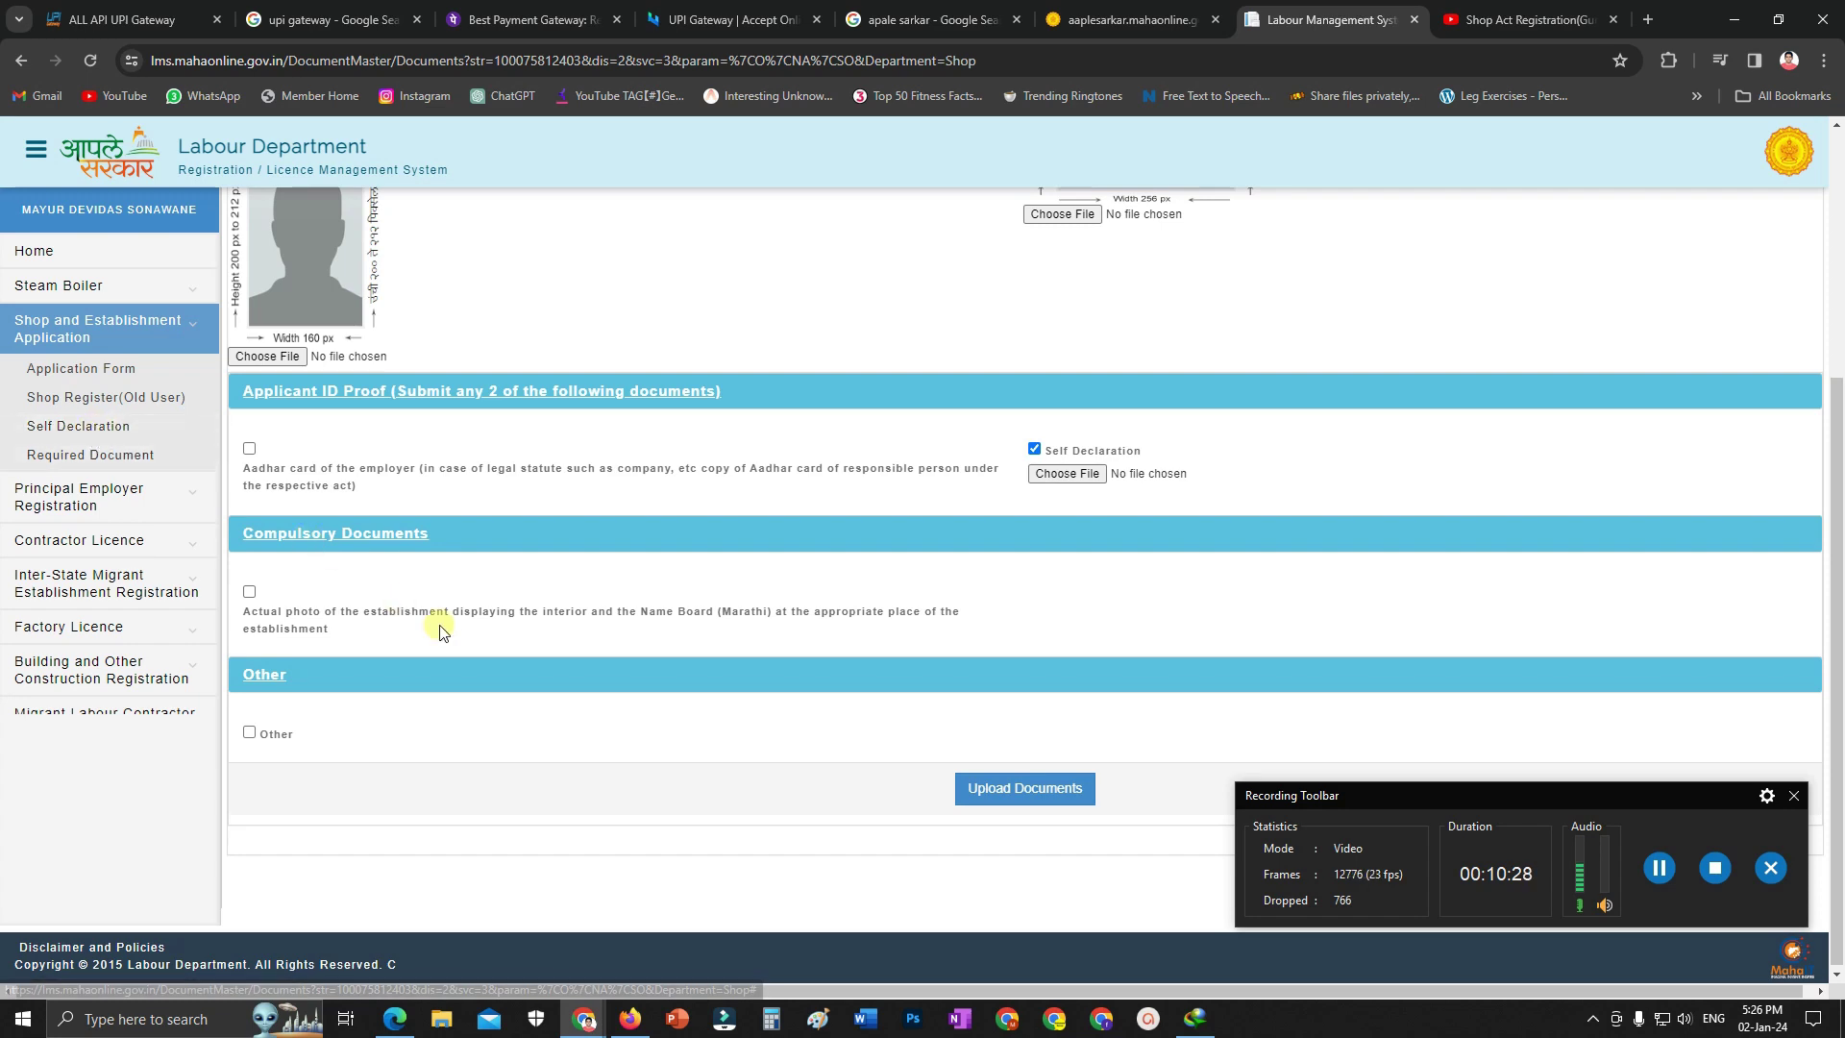
click(397, 1014)
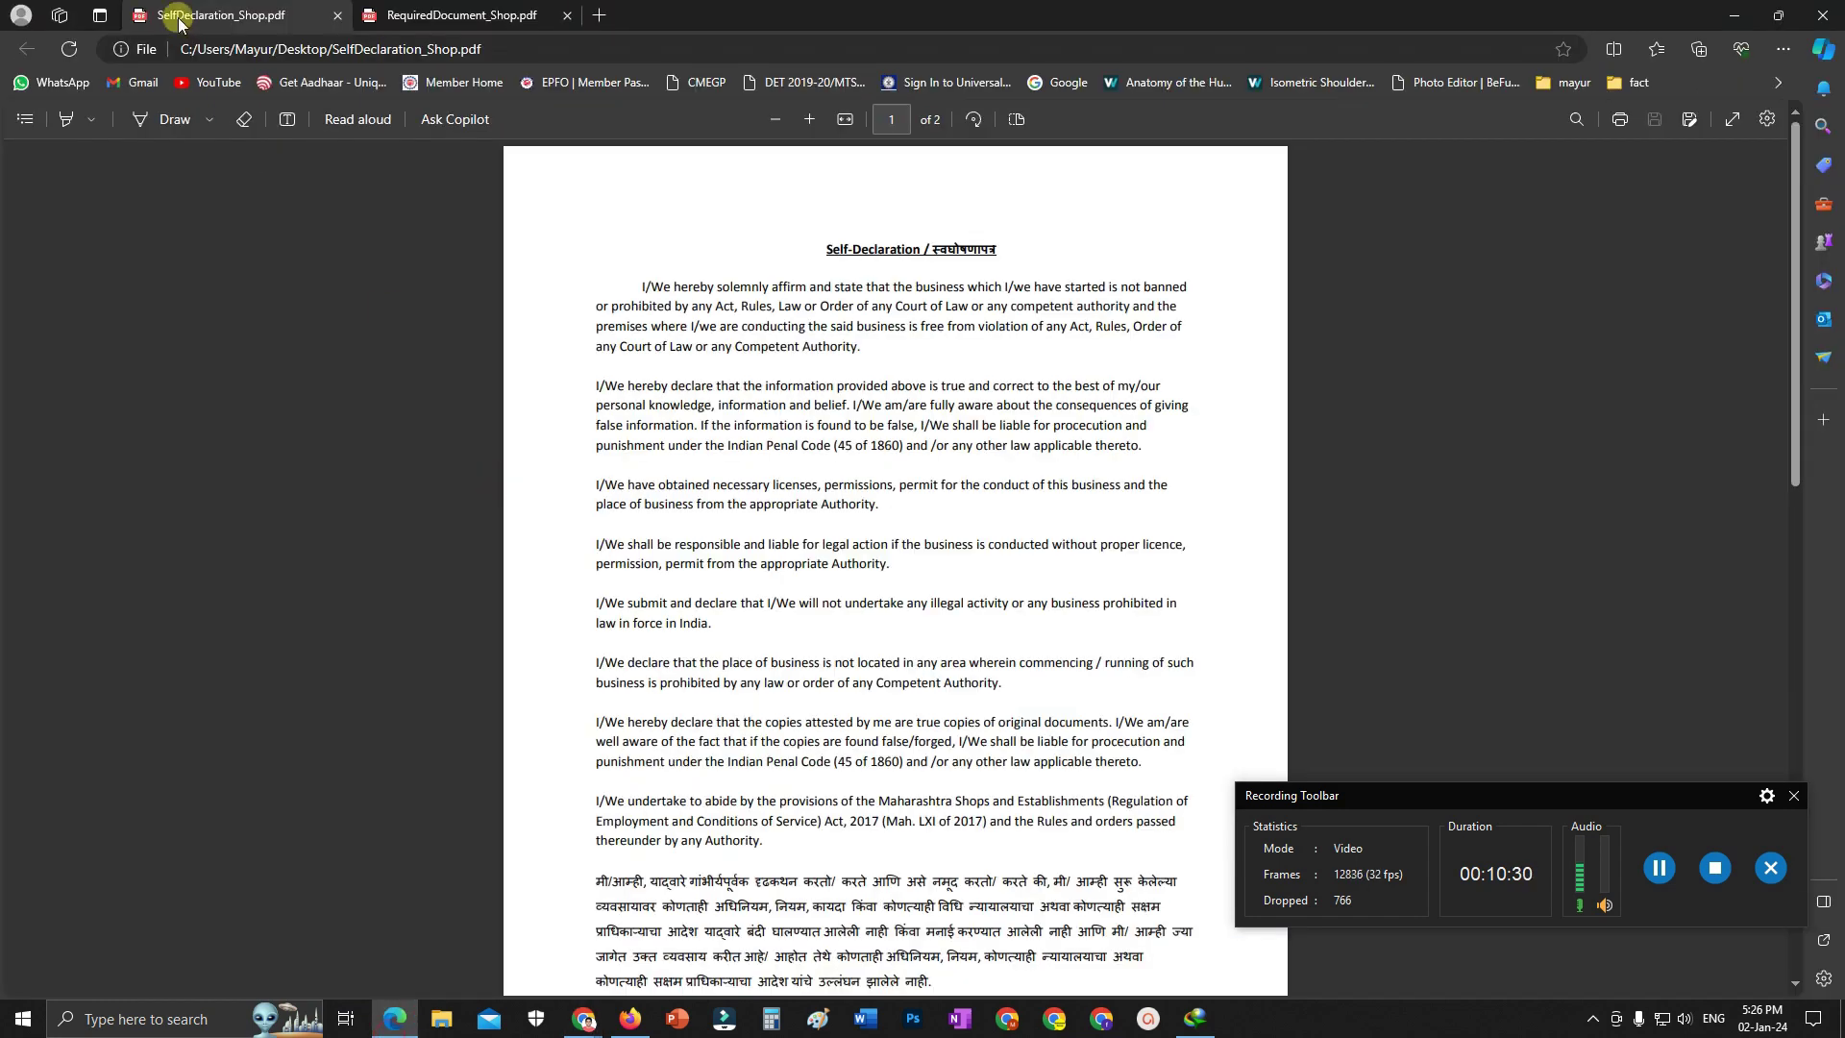
scroll(928, 454, down, 15)
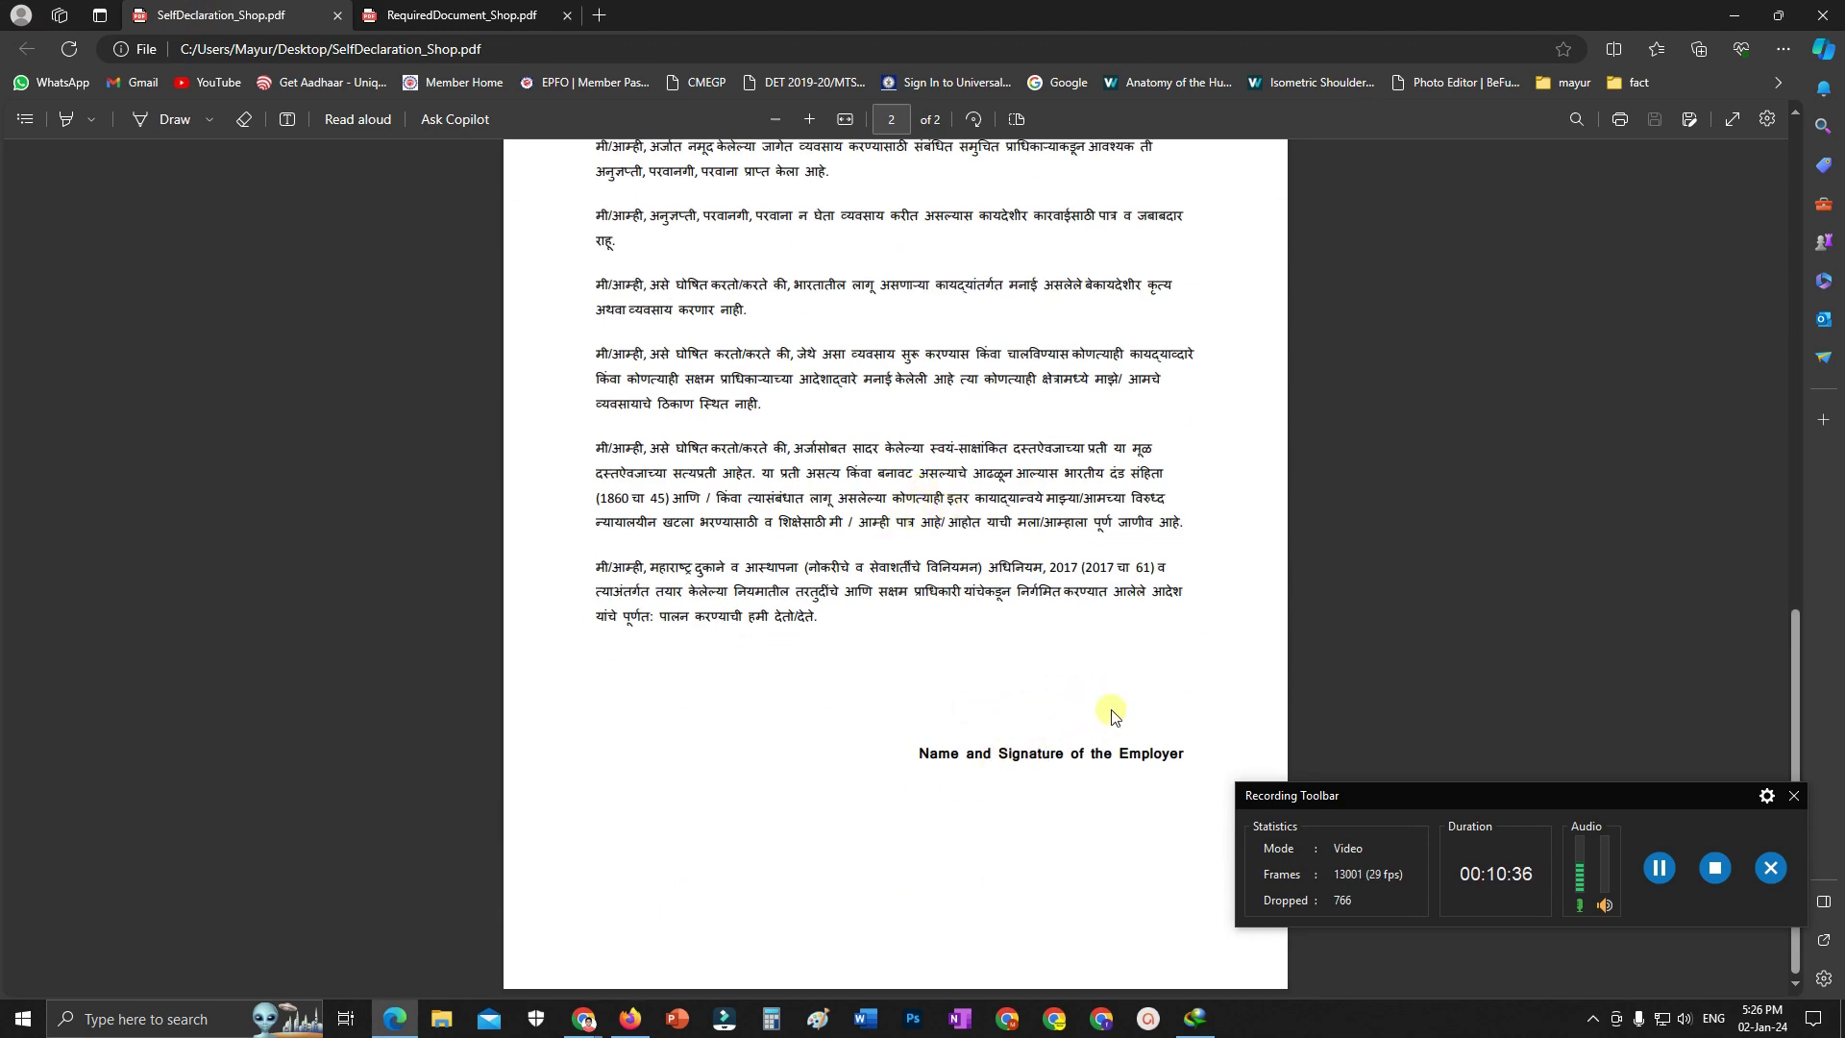
scroll(1058, 709, up, 15)
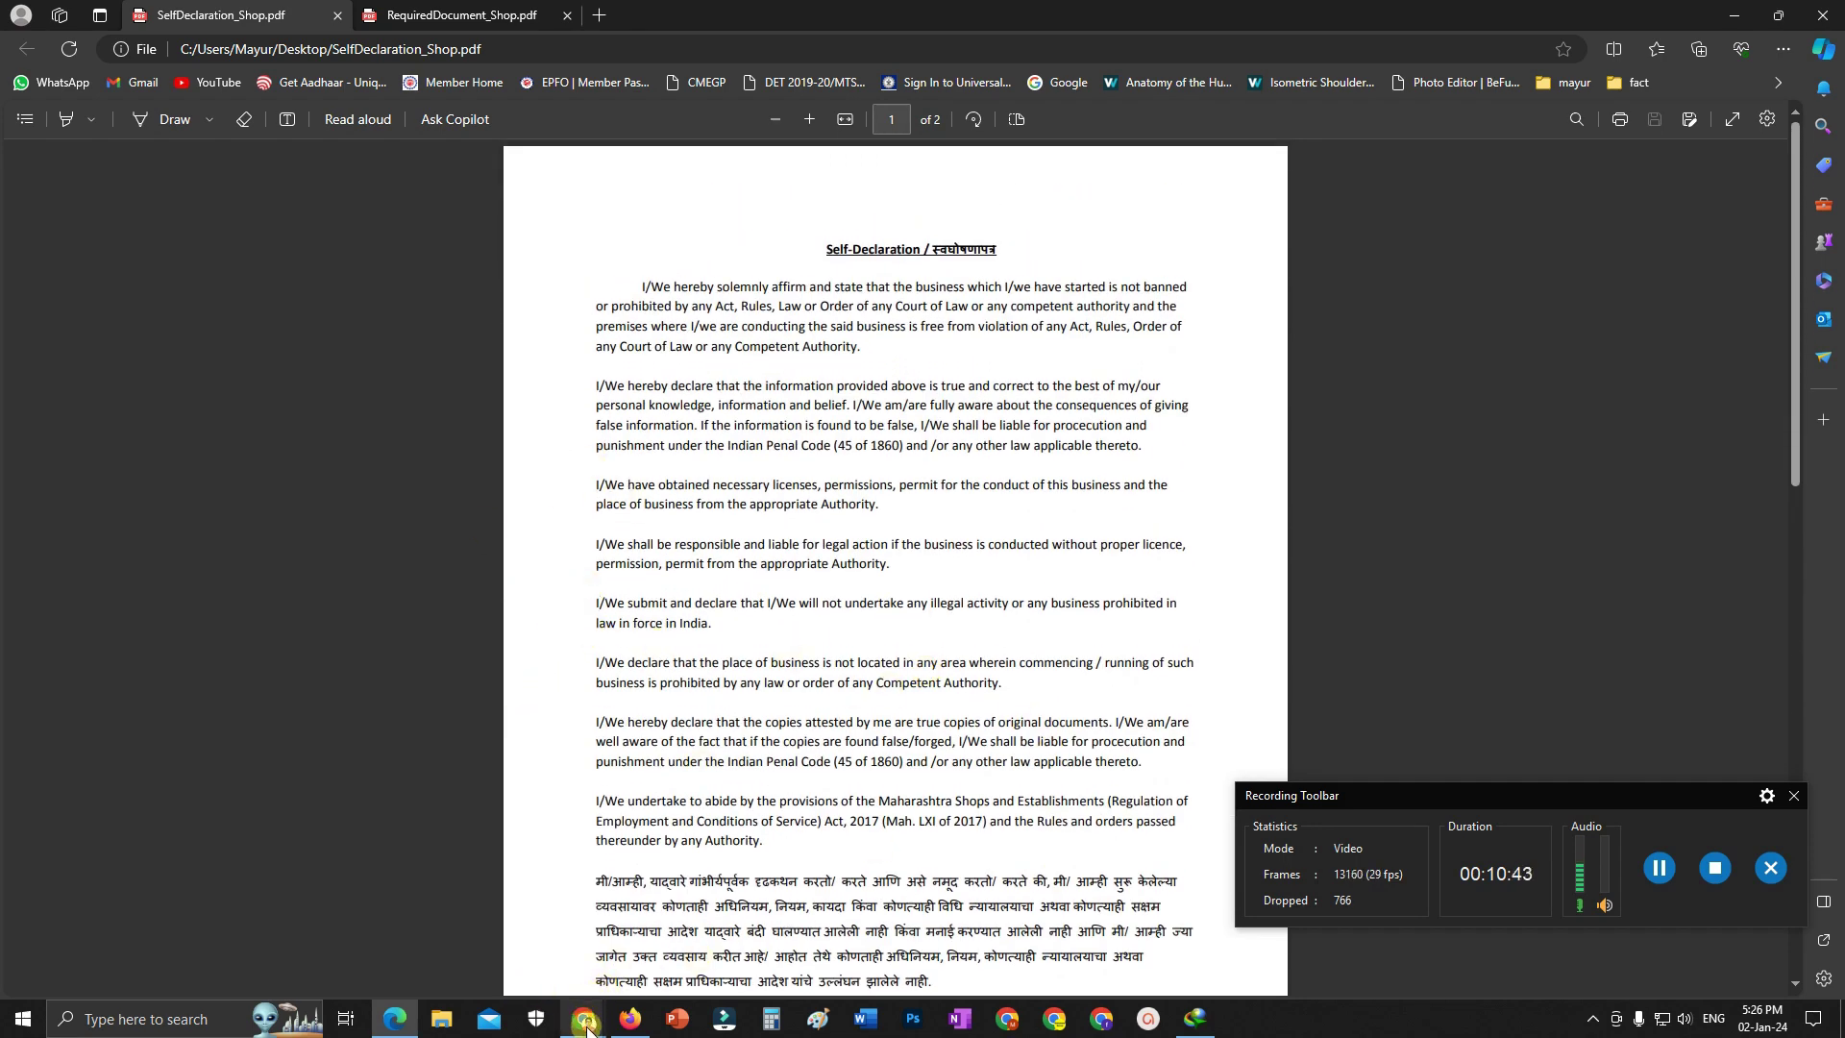
mouse_move(585, 1024)
click(531, 952)
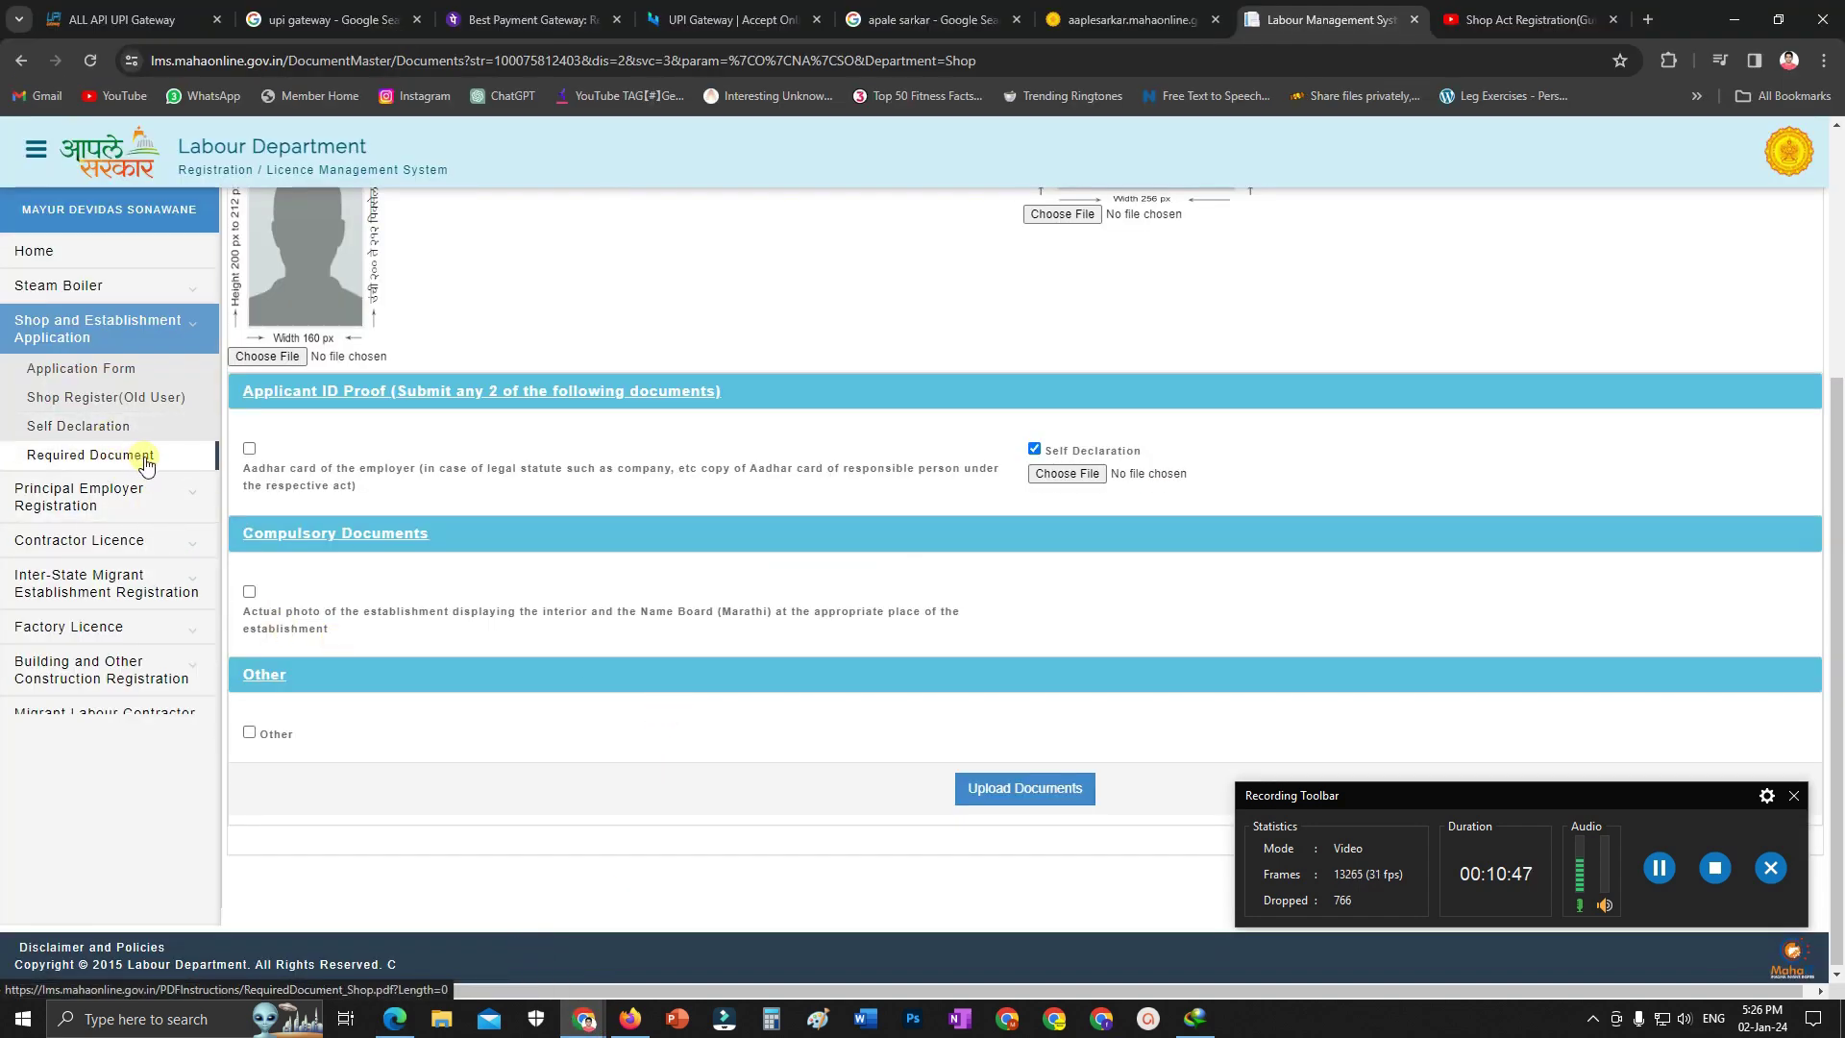
Switch to Microsoft Edge and examine the list of documents to be uploaded in RequiredDocument_Shop.pdf
key(alt+Tab)
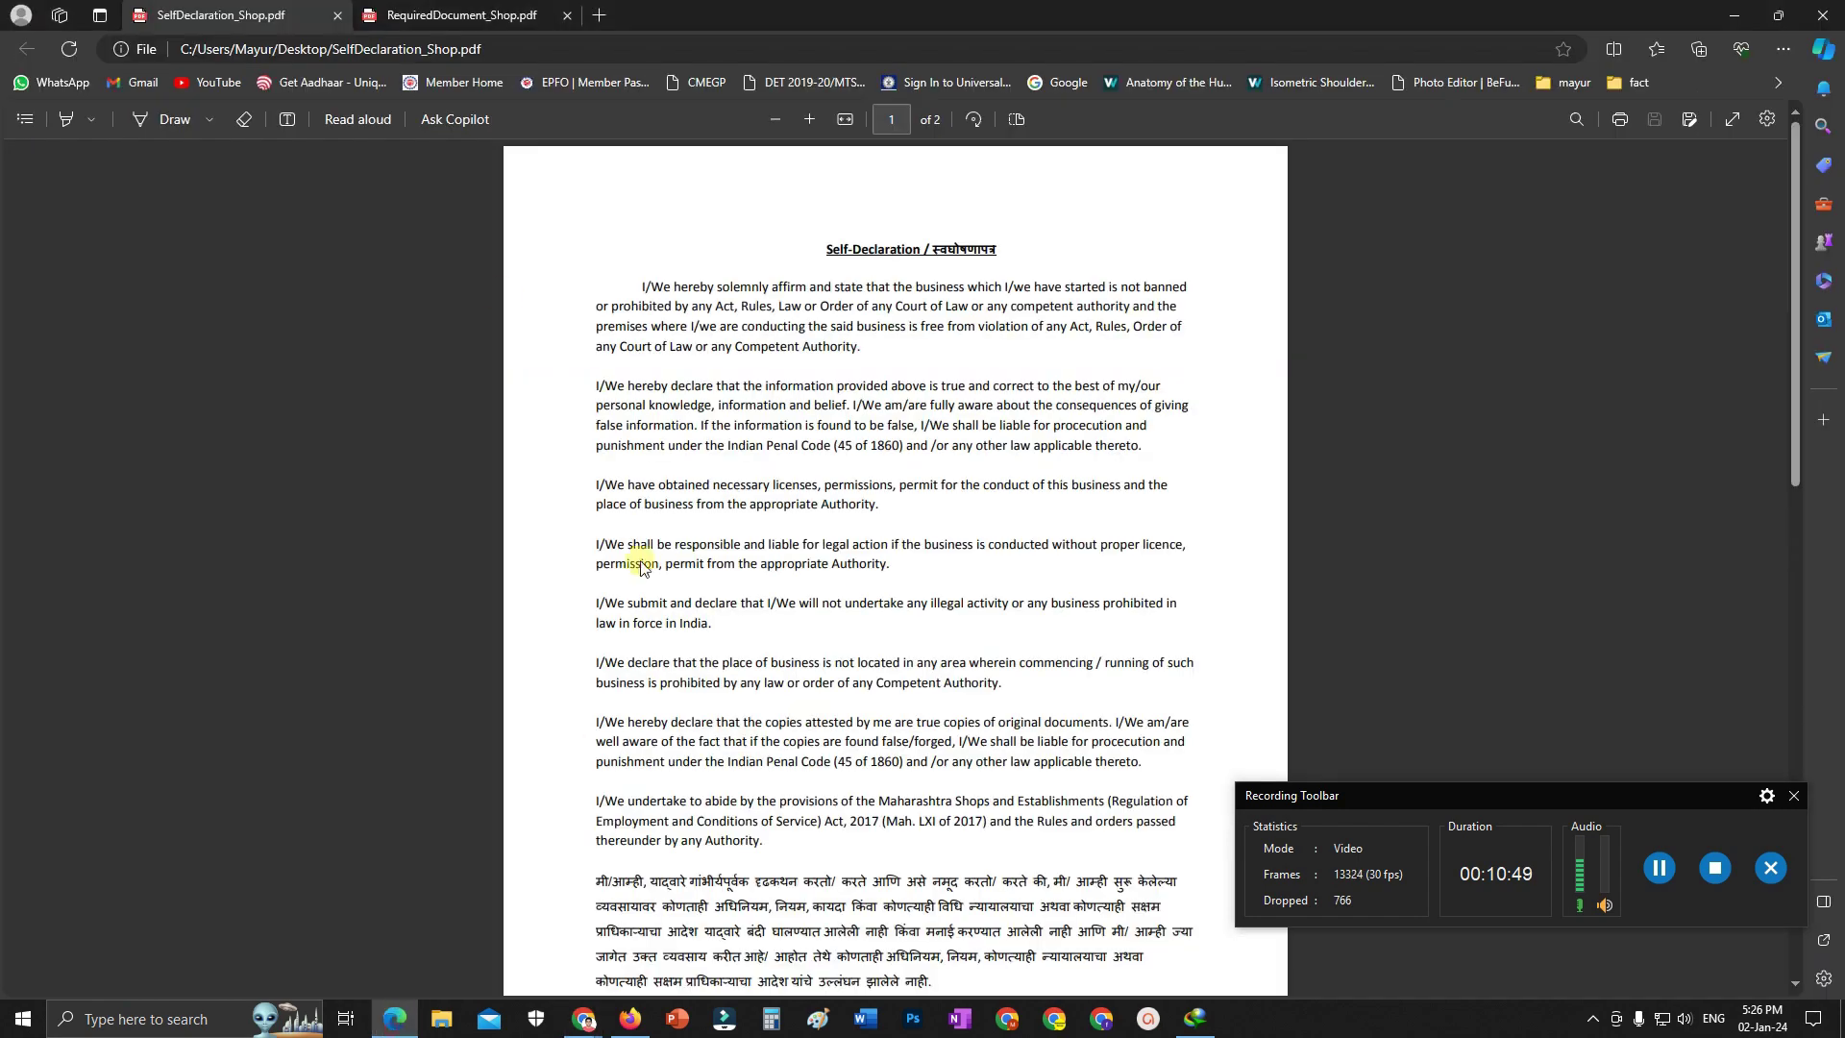
click(439, 11)
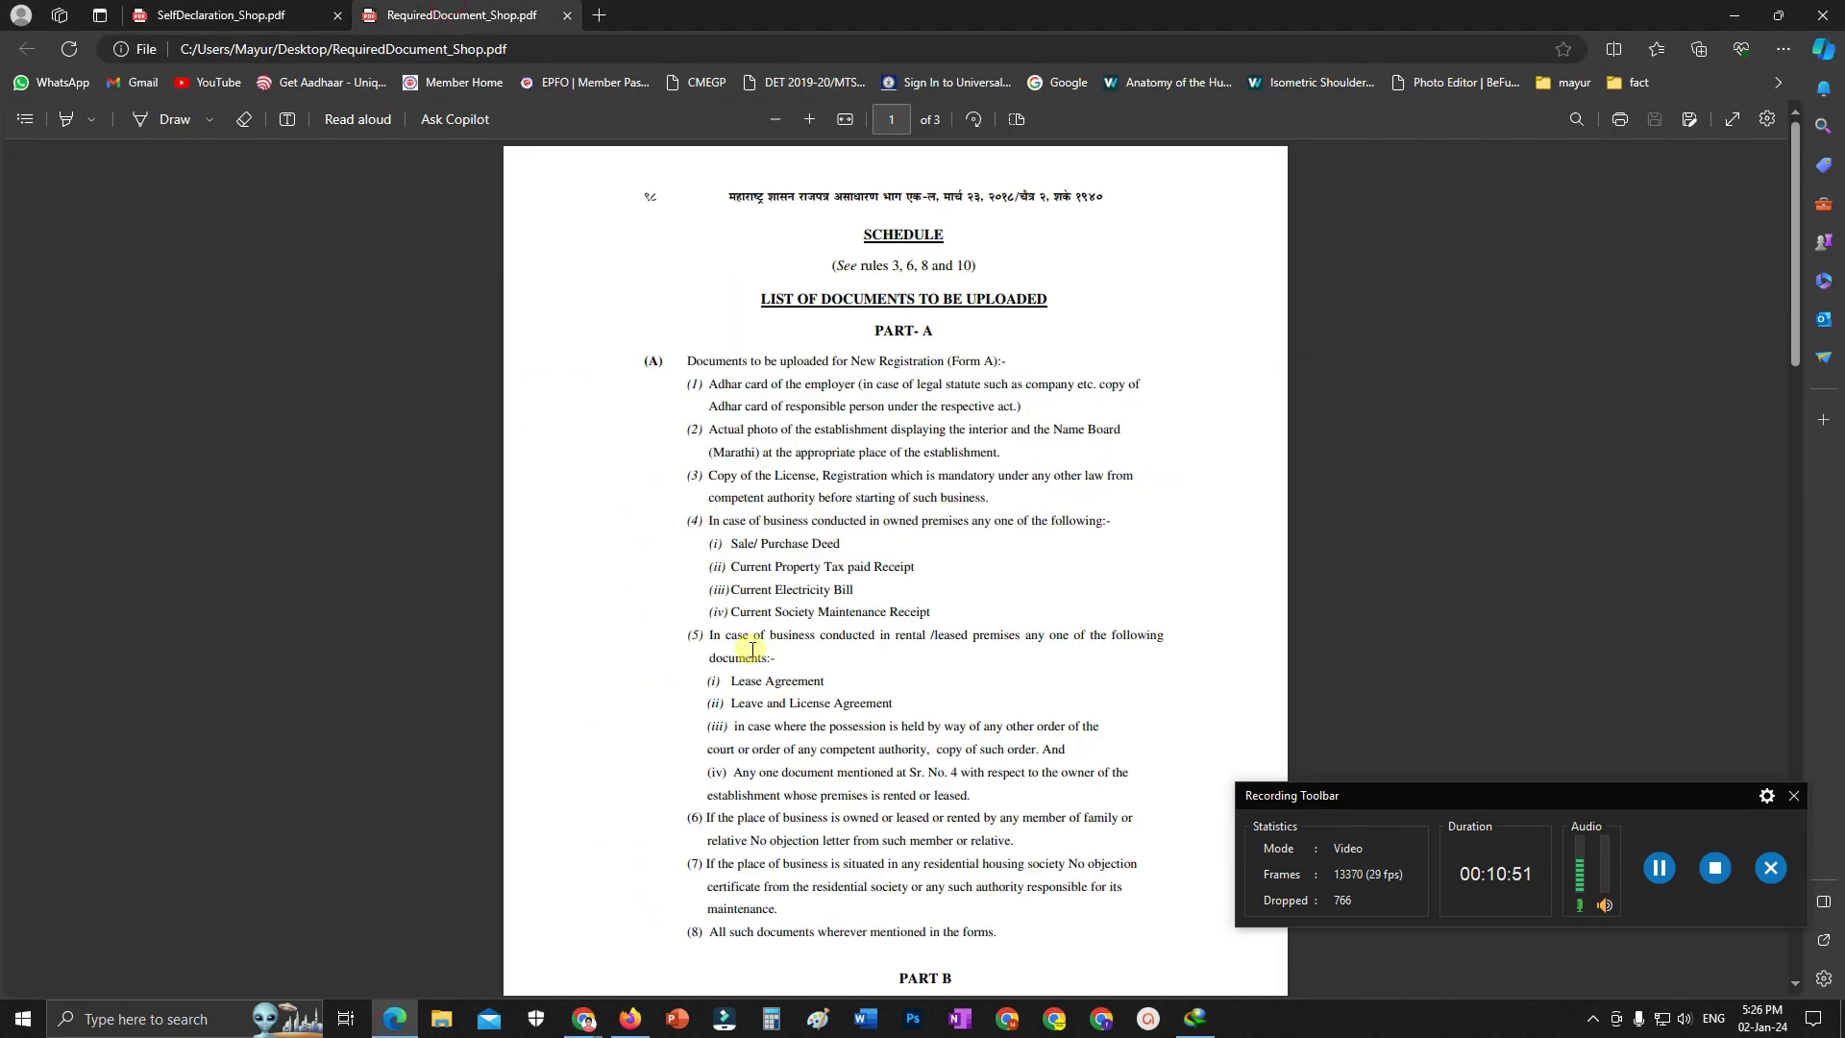
scroll(788, 659, down, 15)
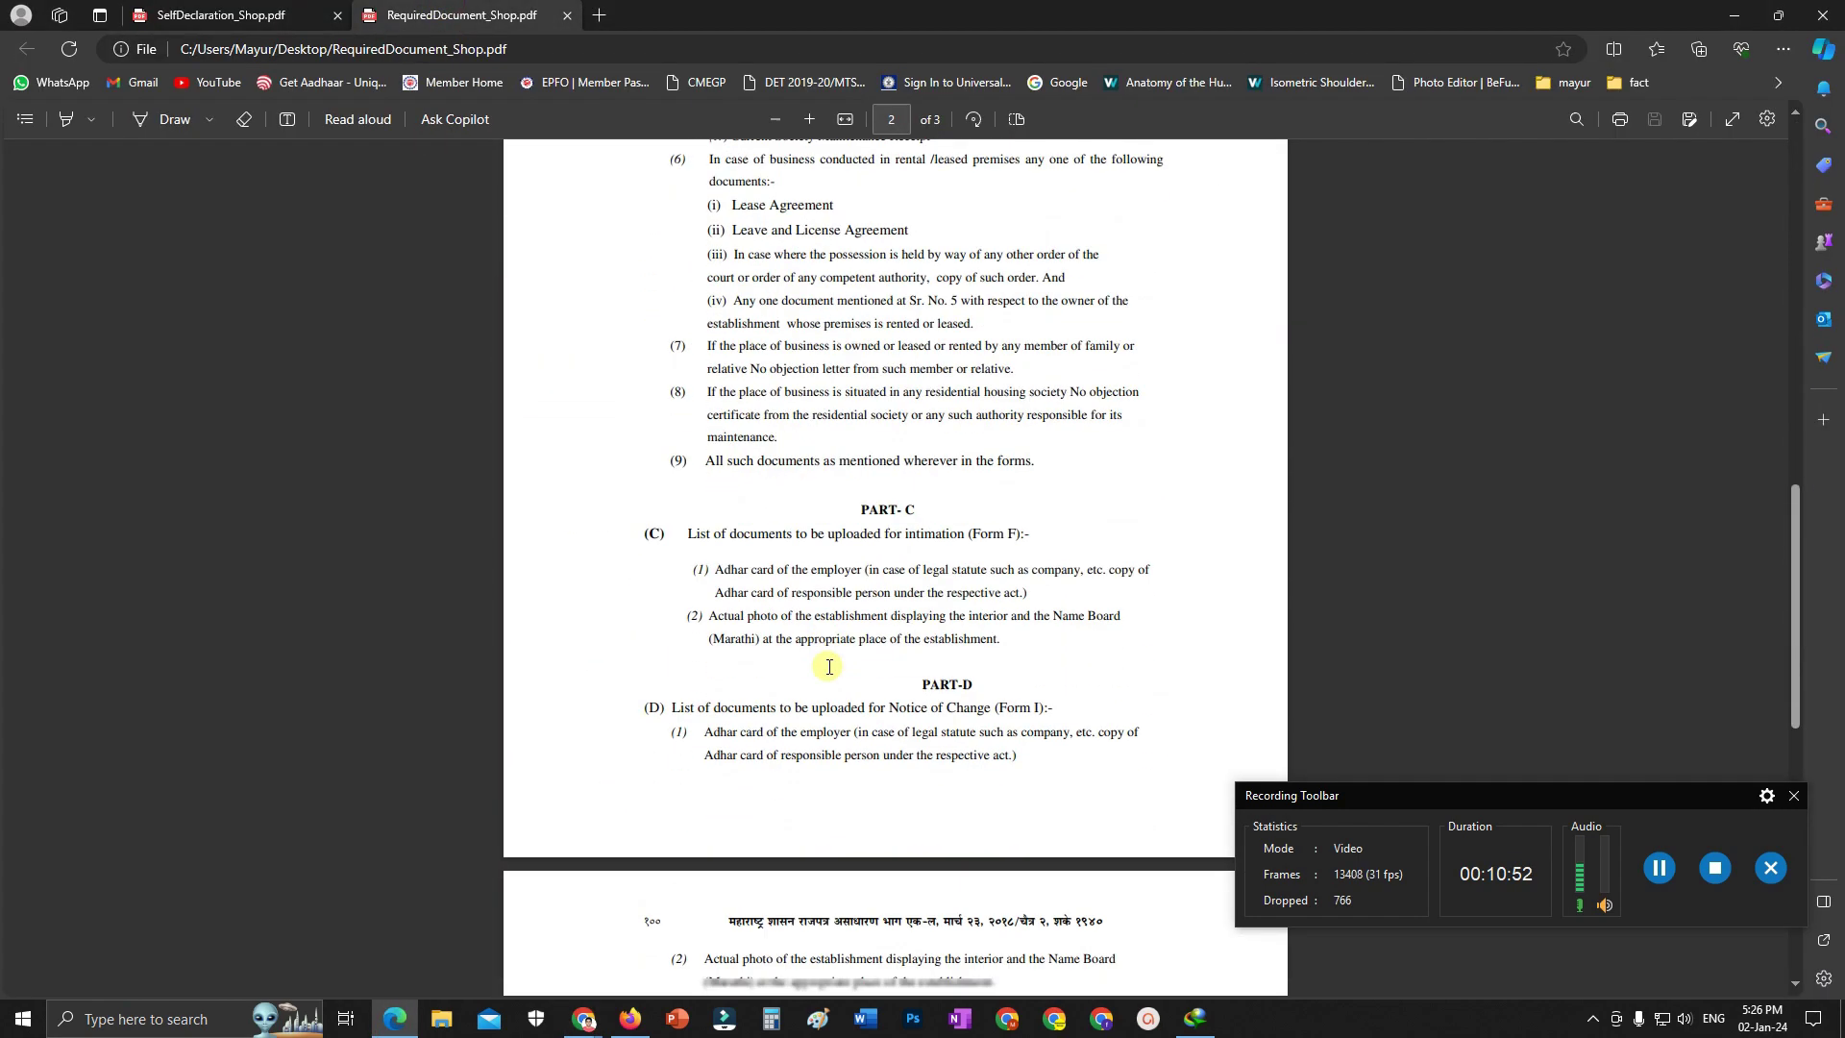
scroll(828, 667, down, 10)
scroll(829, 667, up, 10)
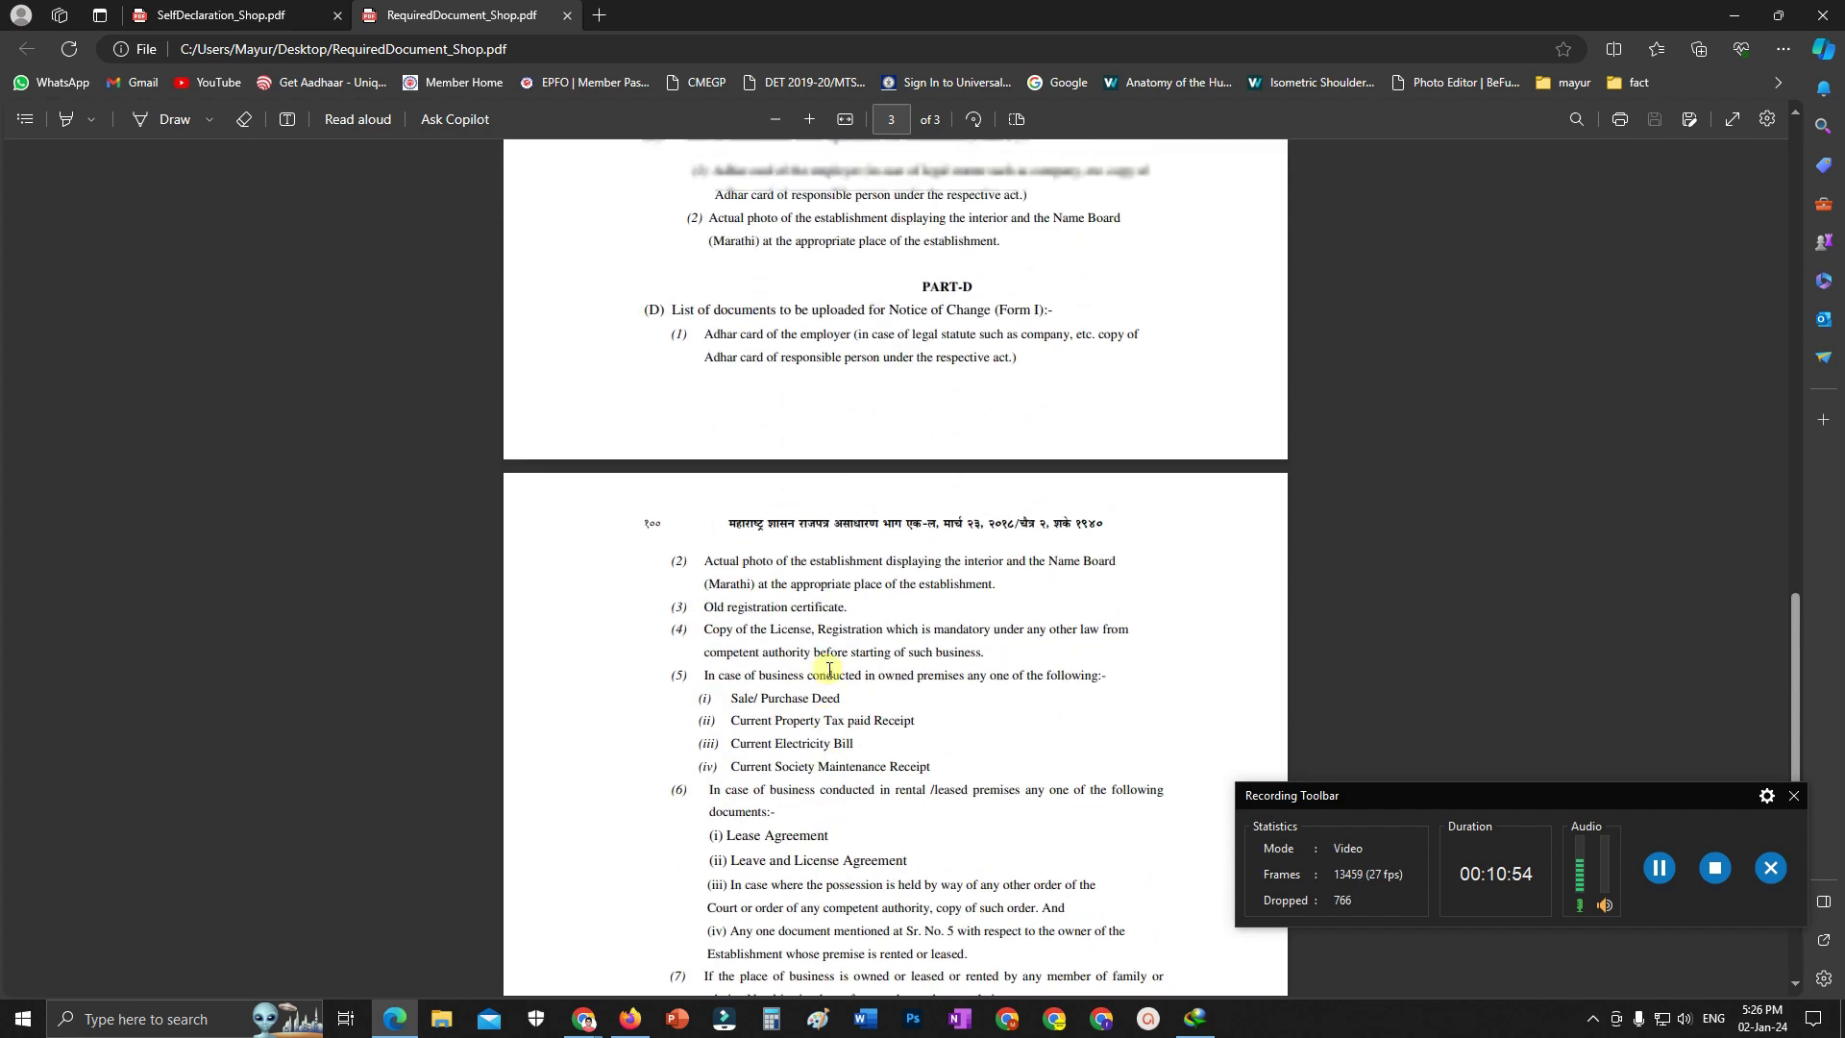
scroll(830, 669, up, 5)
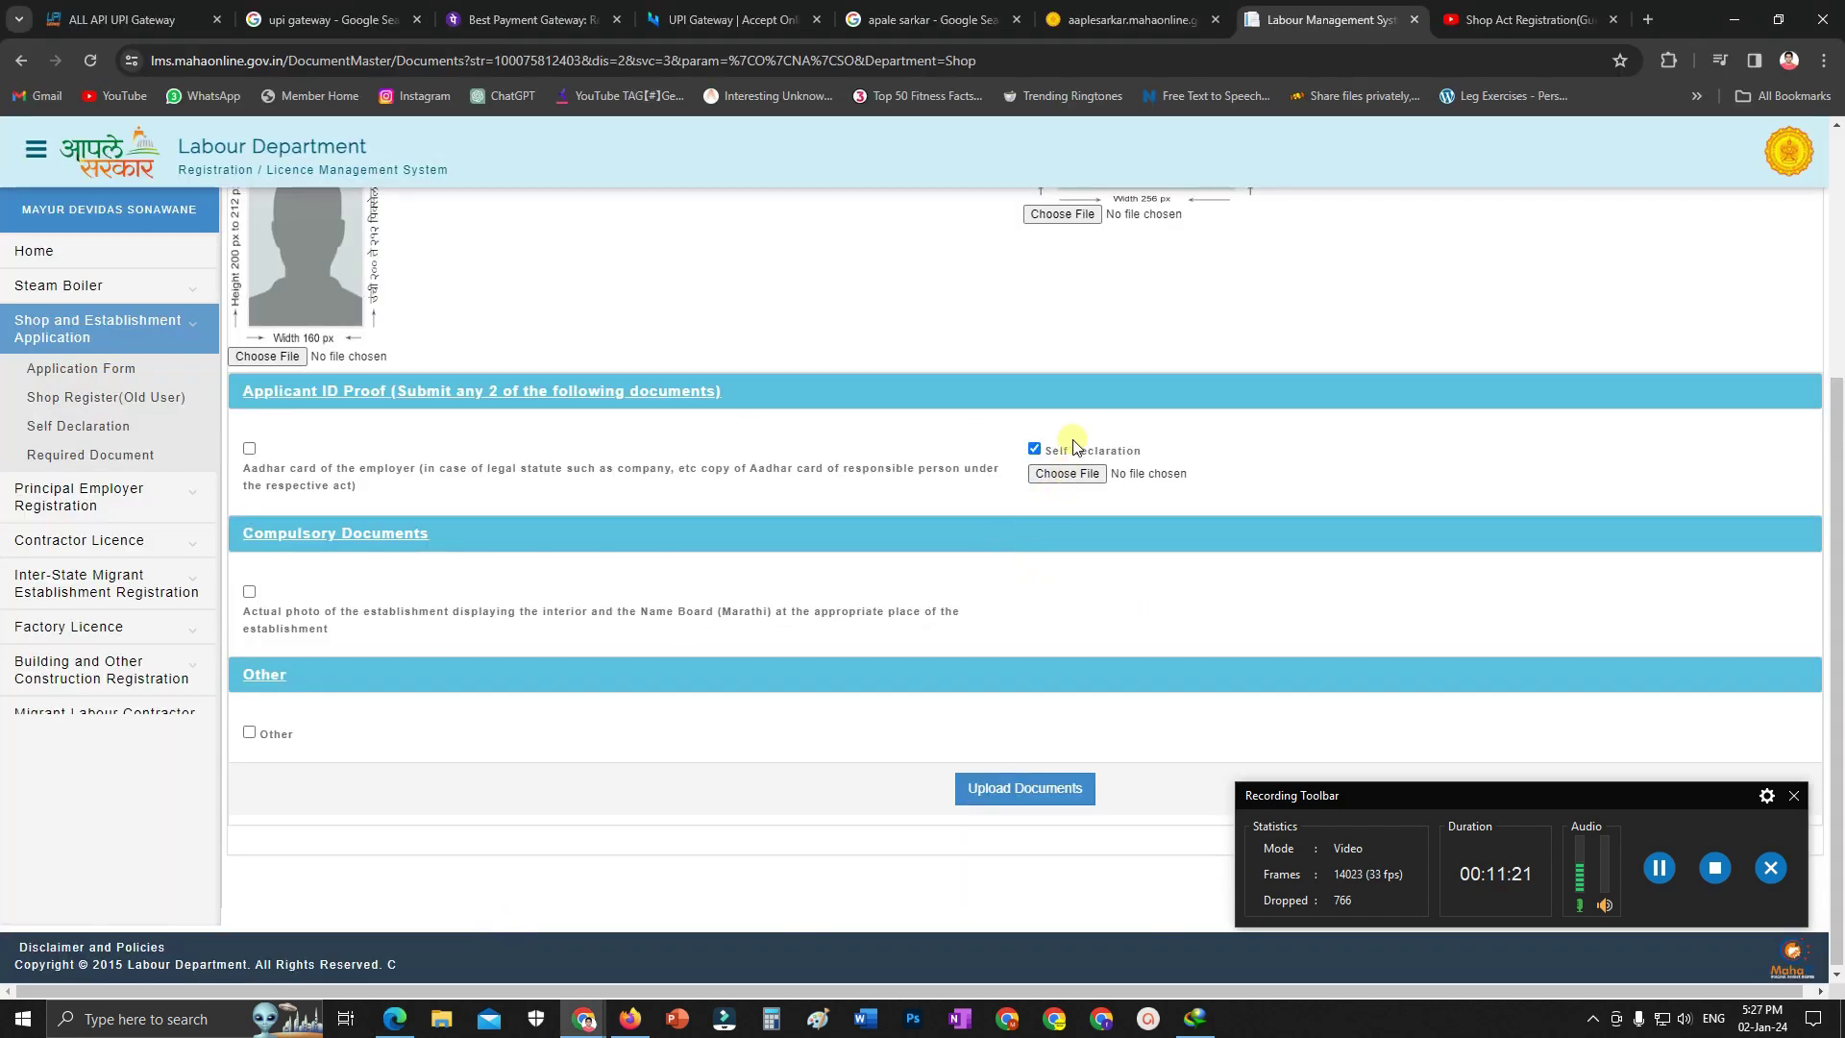
Mark the employer's Aadhar card and the actual photo of the establishment as documents to upload
click(249, 448)
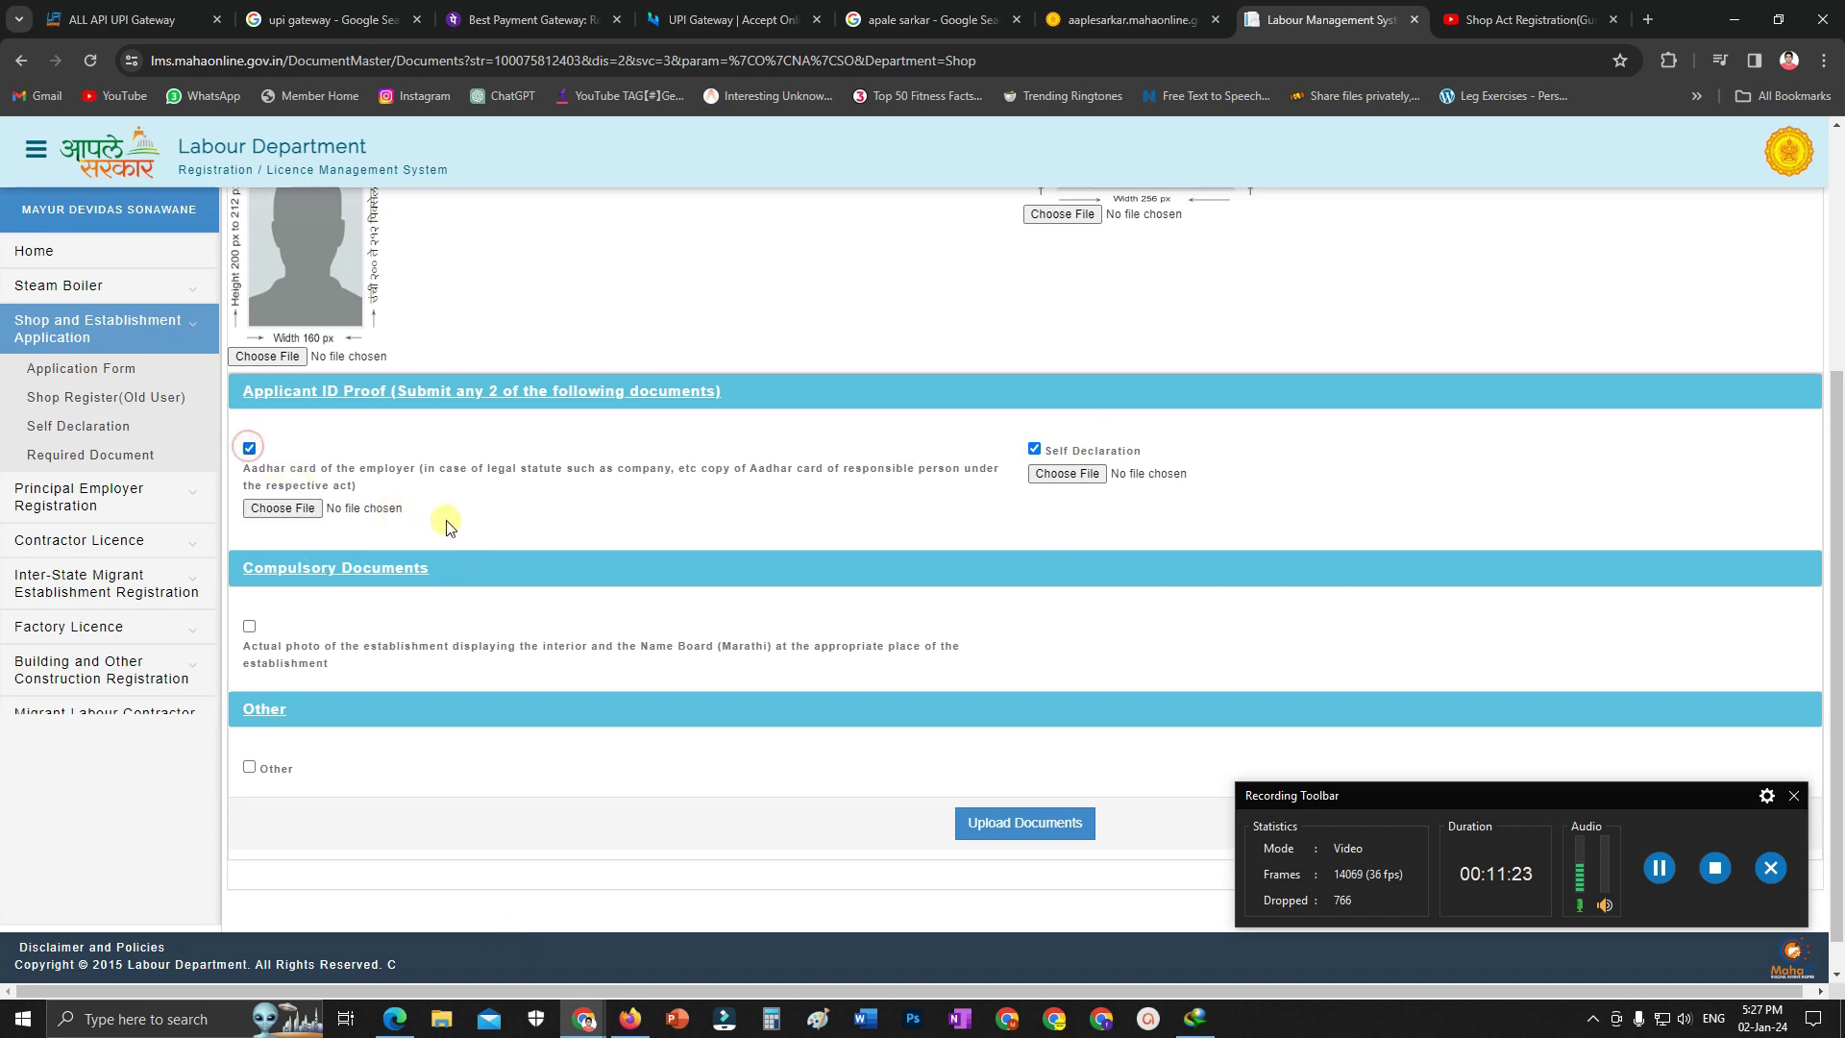
scroll(465, 536, up, 3)
scroll(709, 539, down, 3)
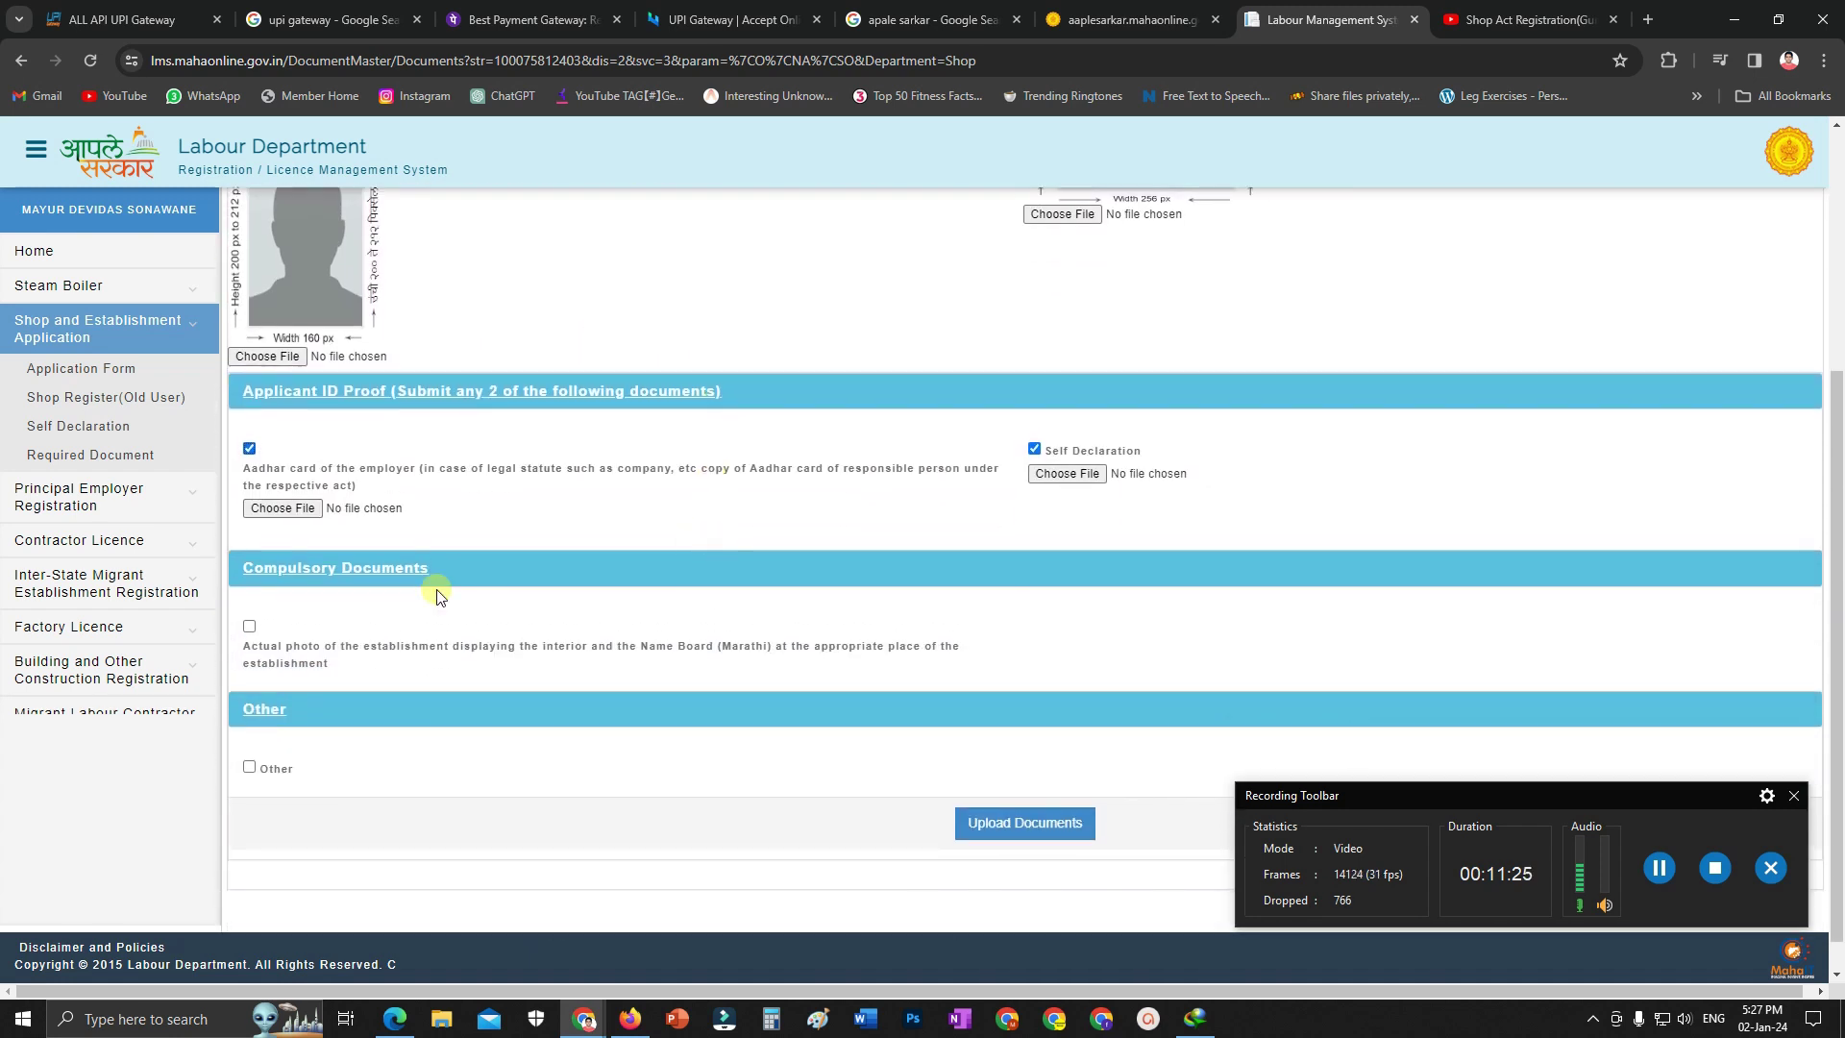
click(249, 626)
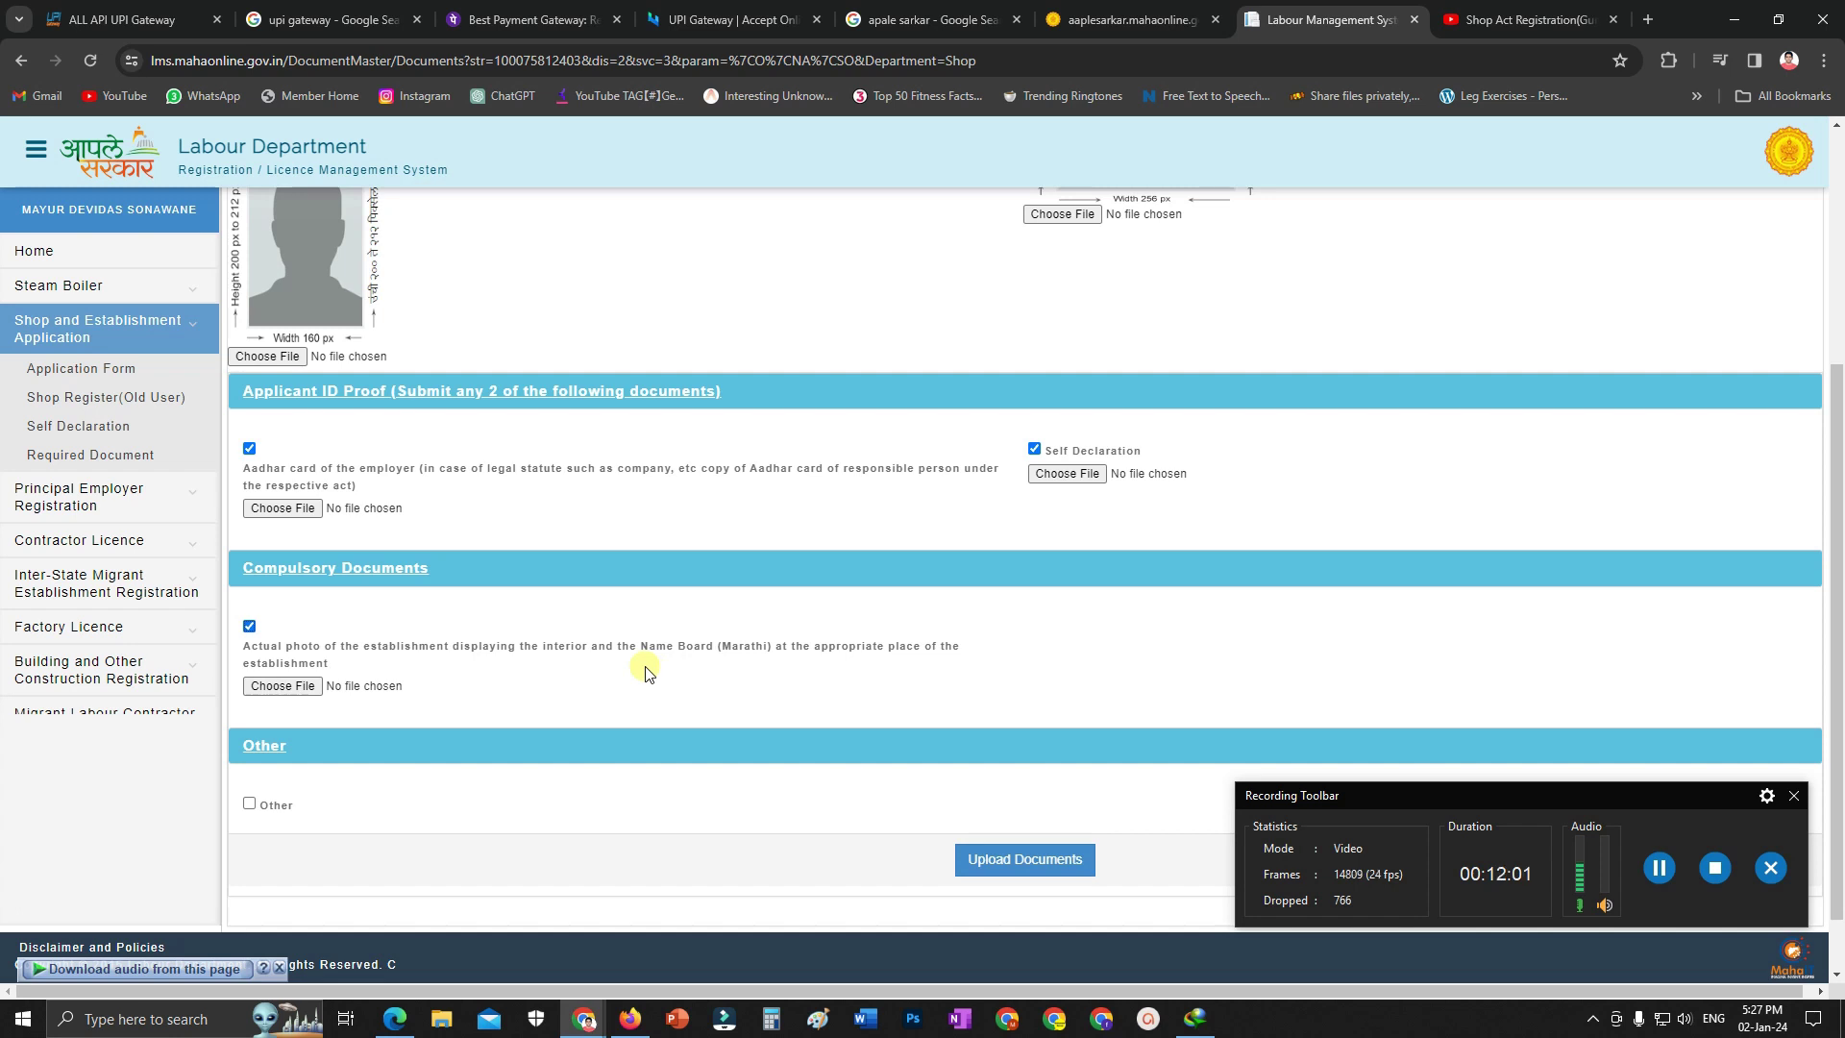
Examine the establishment photo requirement, highlighting the wording about the Marathi name board
scroll(659, 659, down, 1)
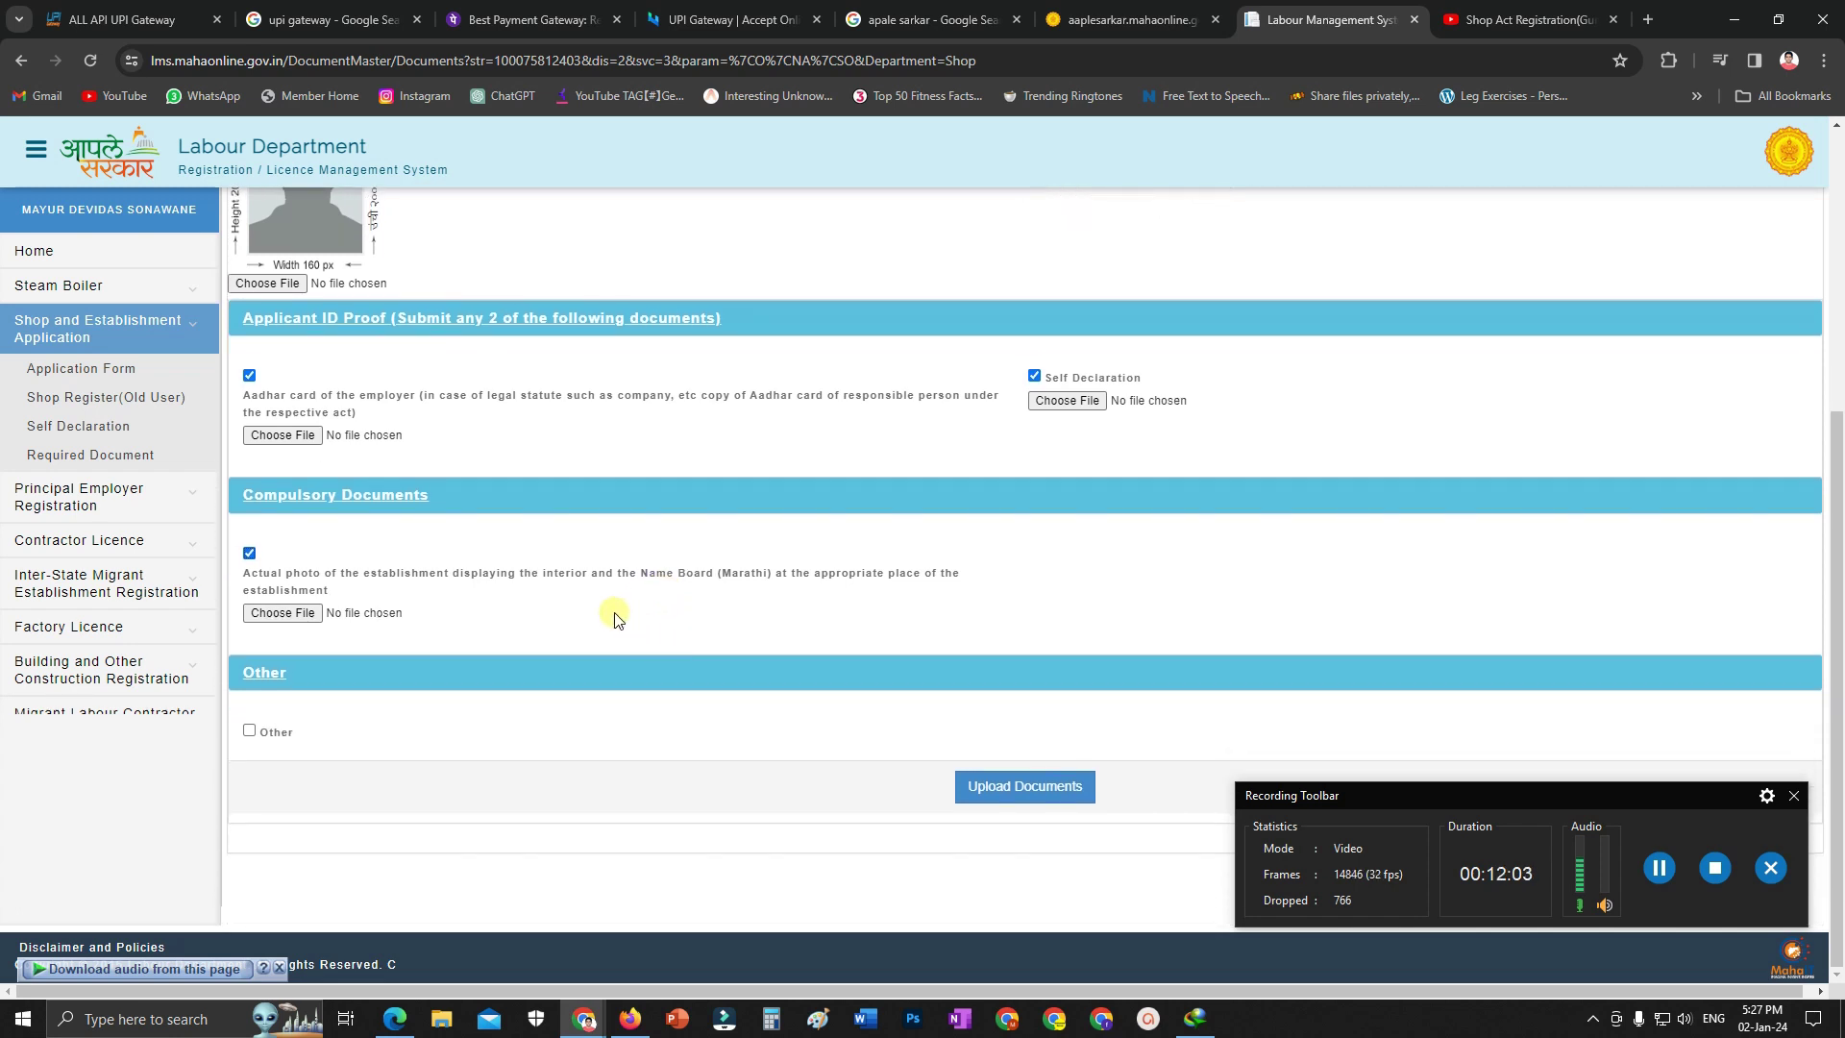
drag(660, 579, 728, 581)
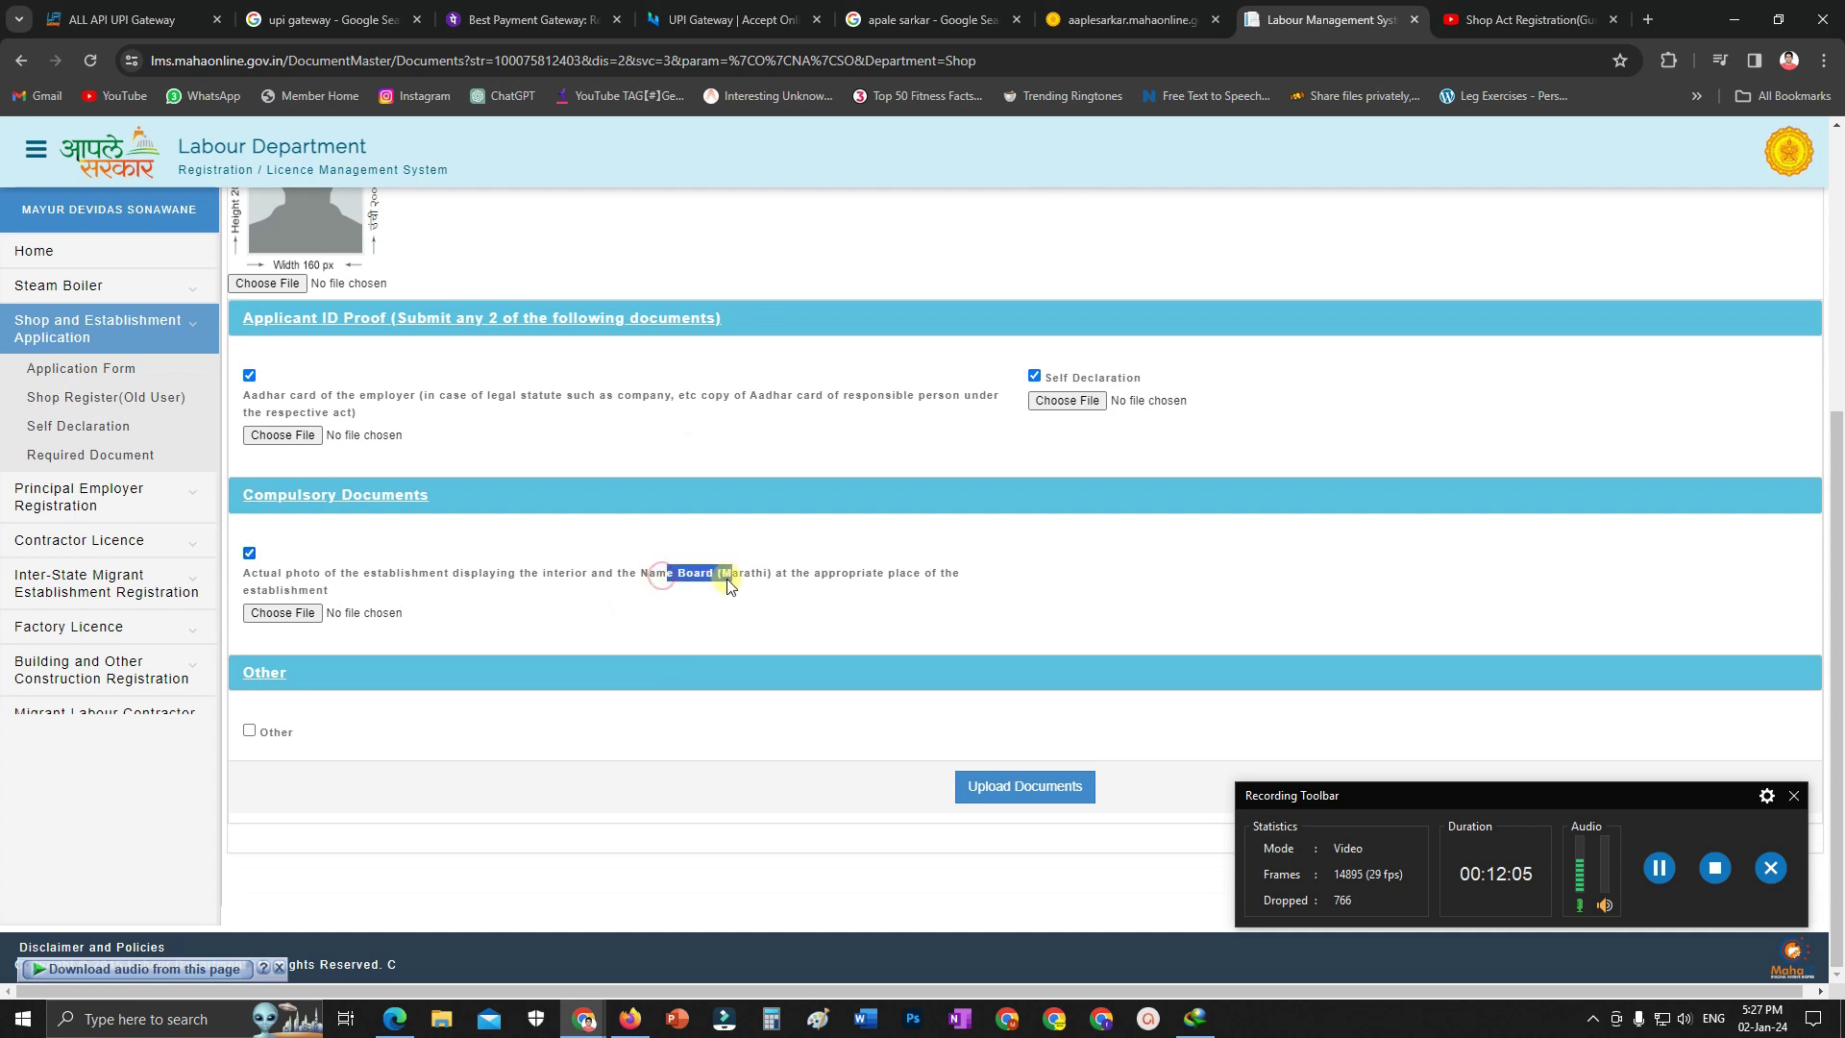
click(707, 582)
triple_click(696, 580)
click(696, 578)
click(685, 573)
double_click(692, 576)
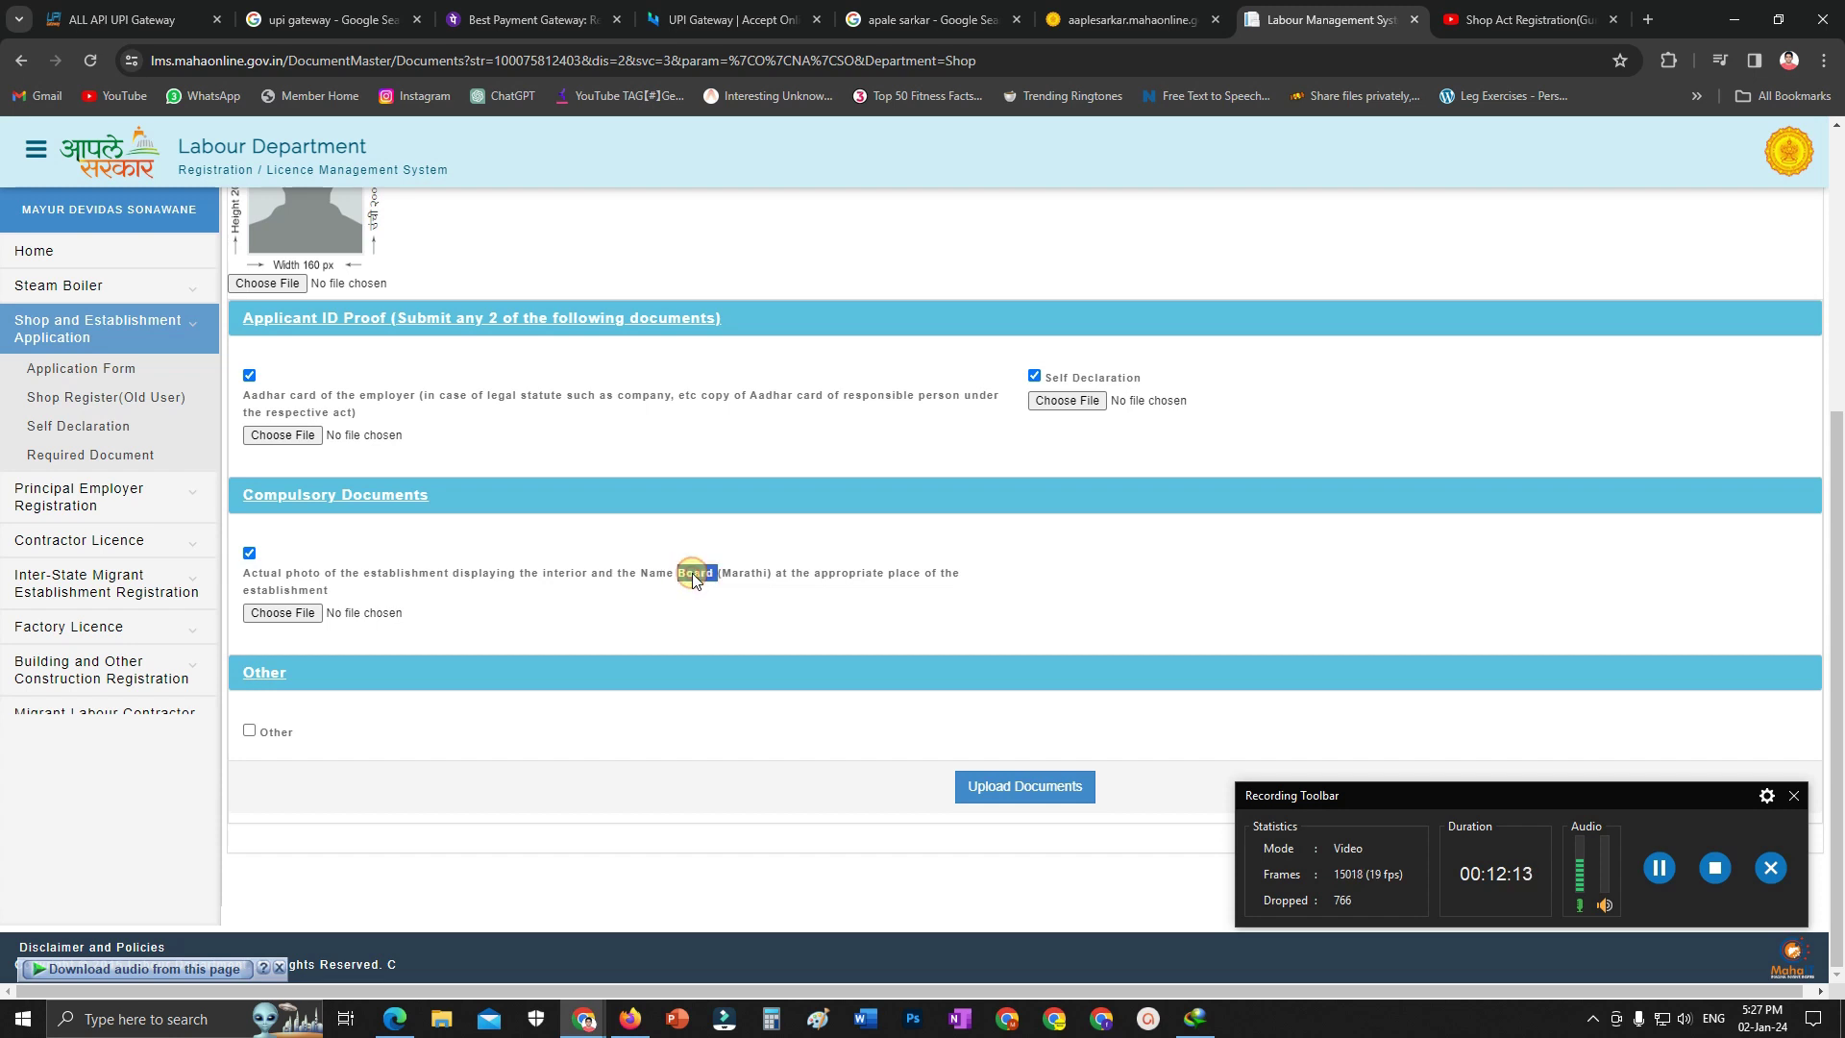
click(693, 577)
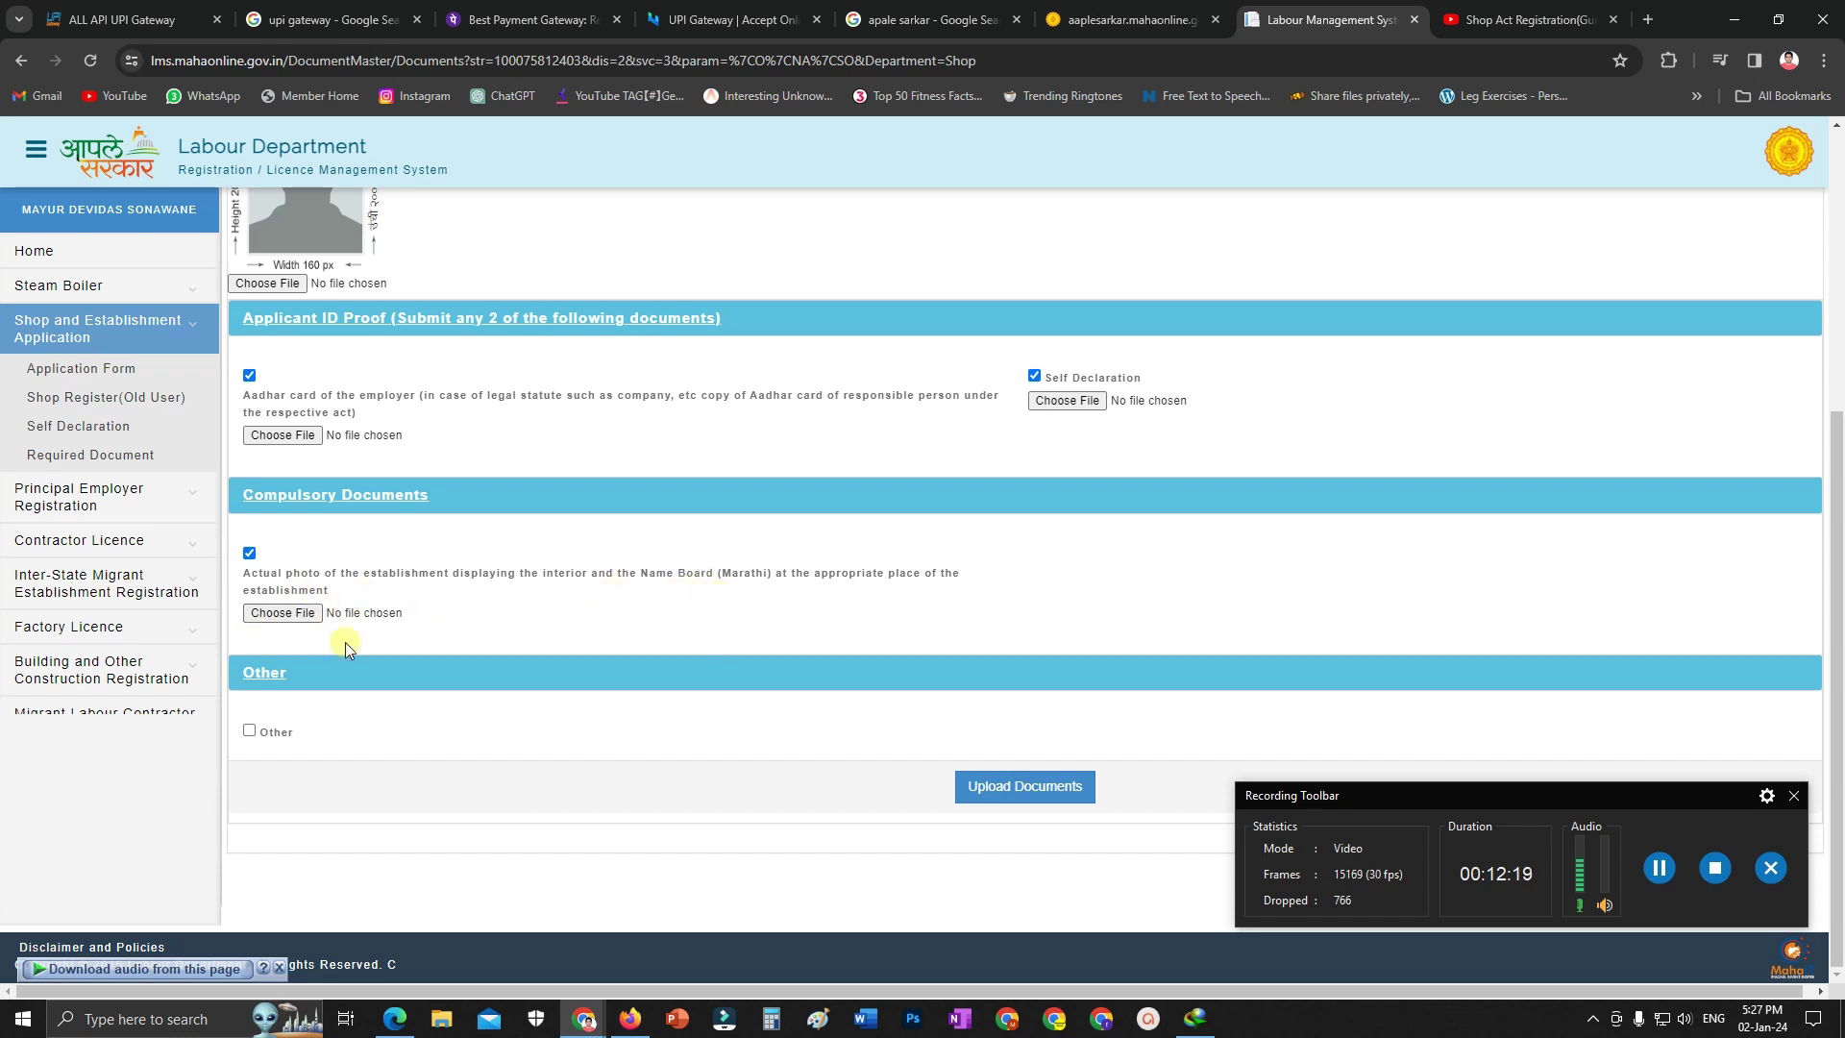
Mark the Other document for upload and review the photo, signature and document requirements on the page
click(249, 736)
scroll(671, 610, down, 1)
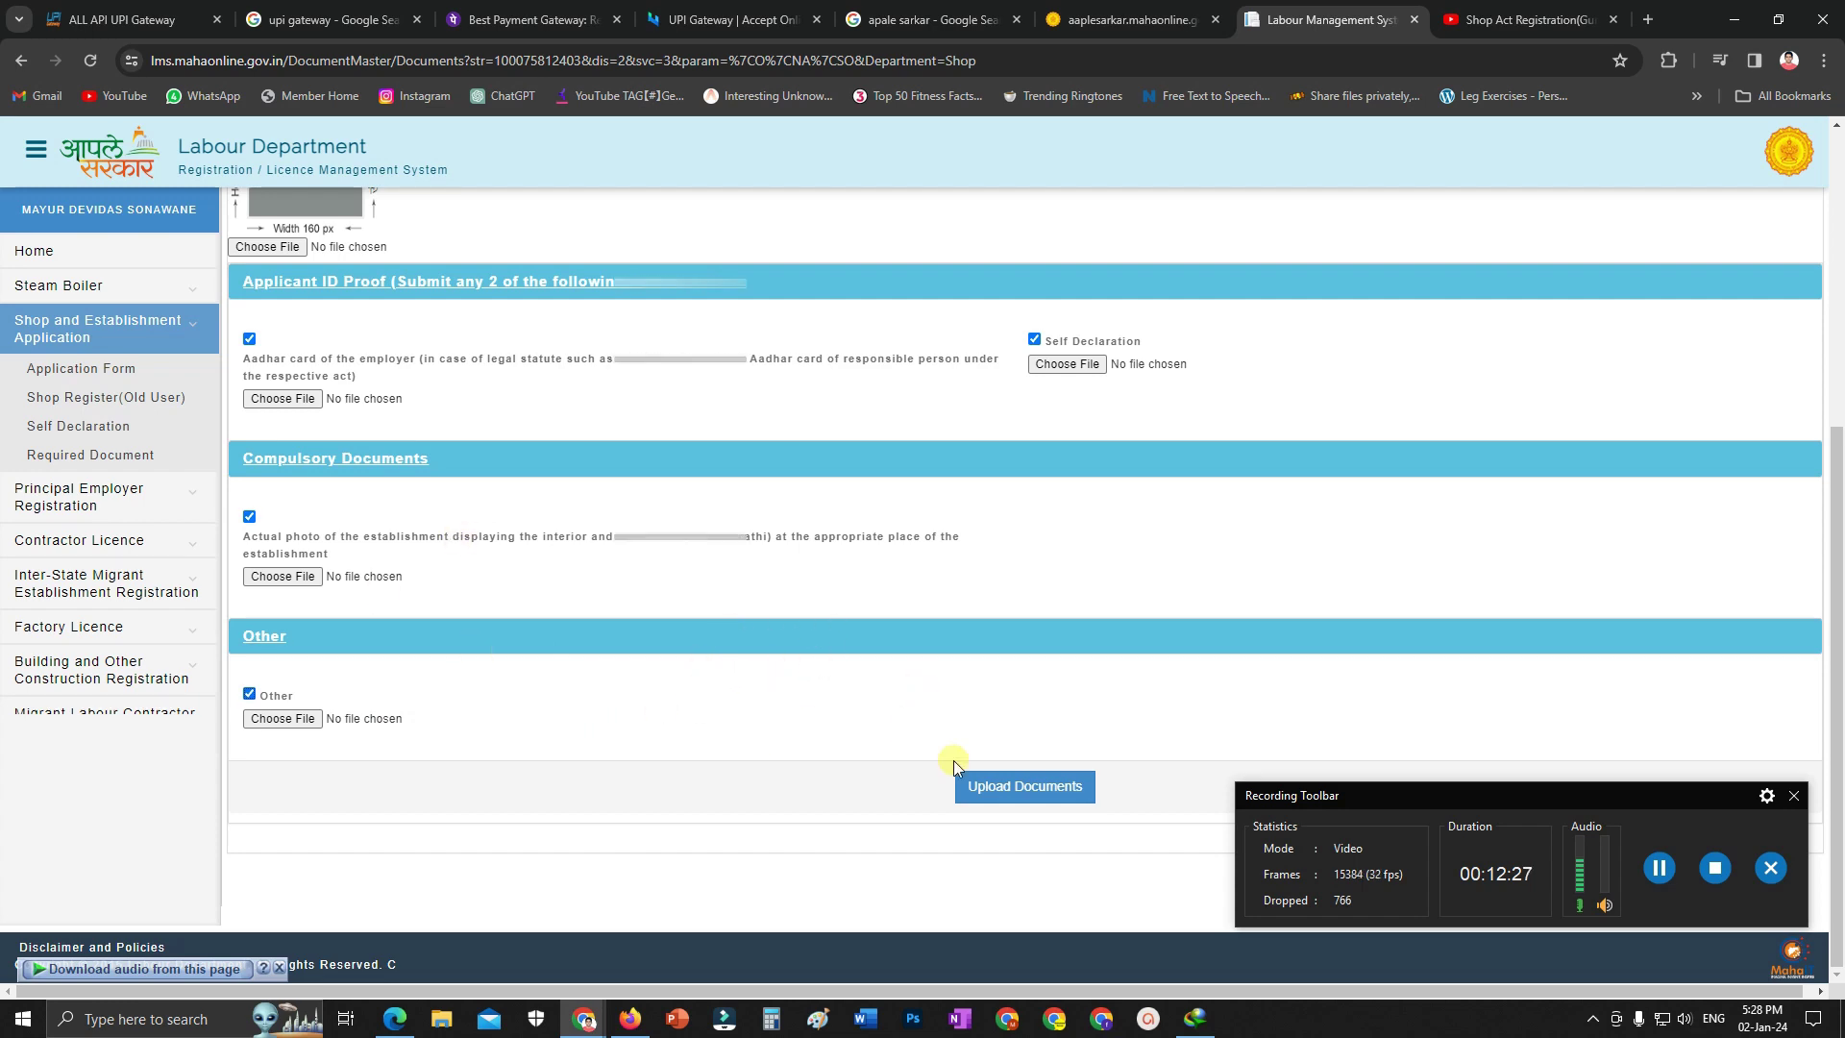
scroll(780, 742, up, 5)
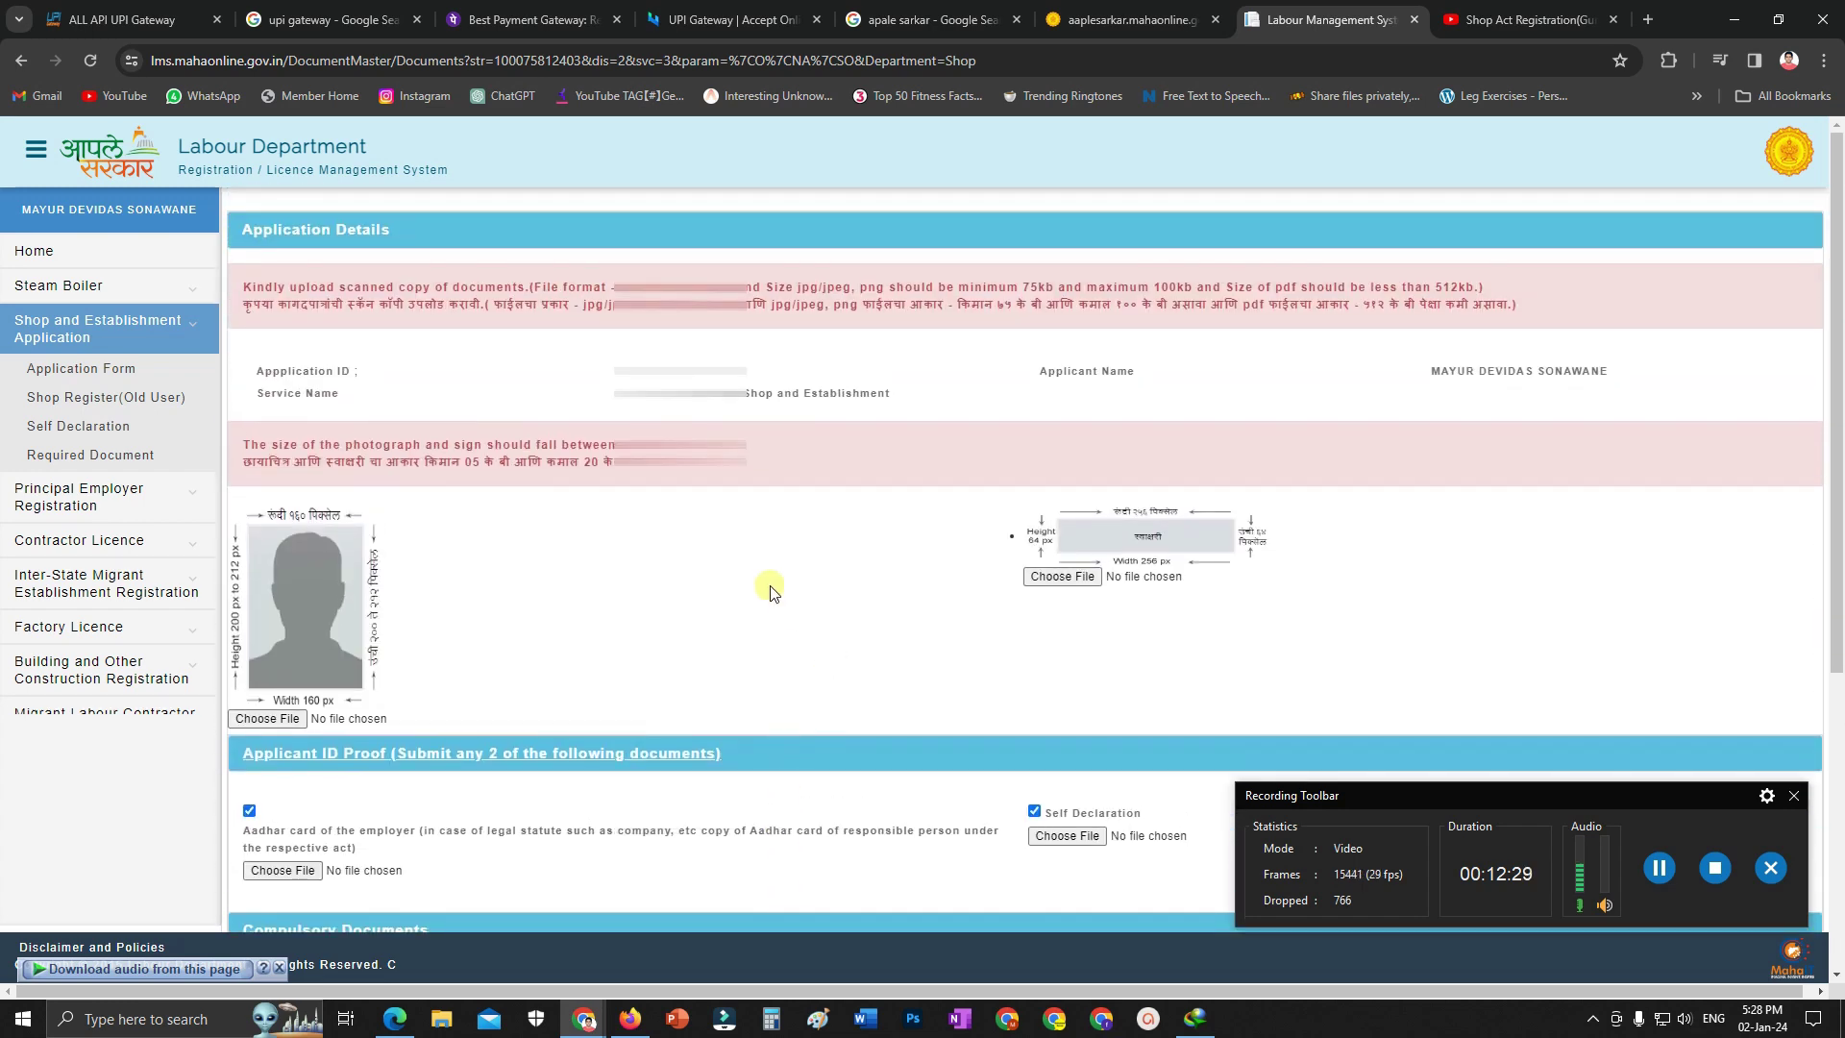
scroll(817, 625, down, 6)
scroll(769, 658, up, 4)
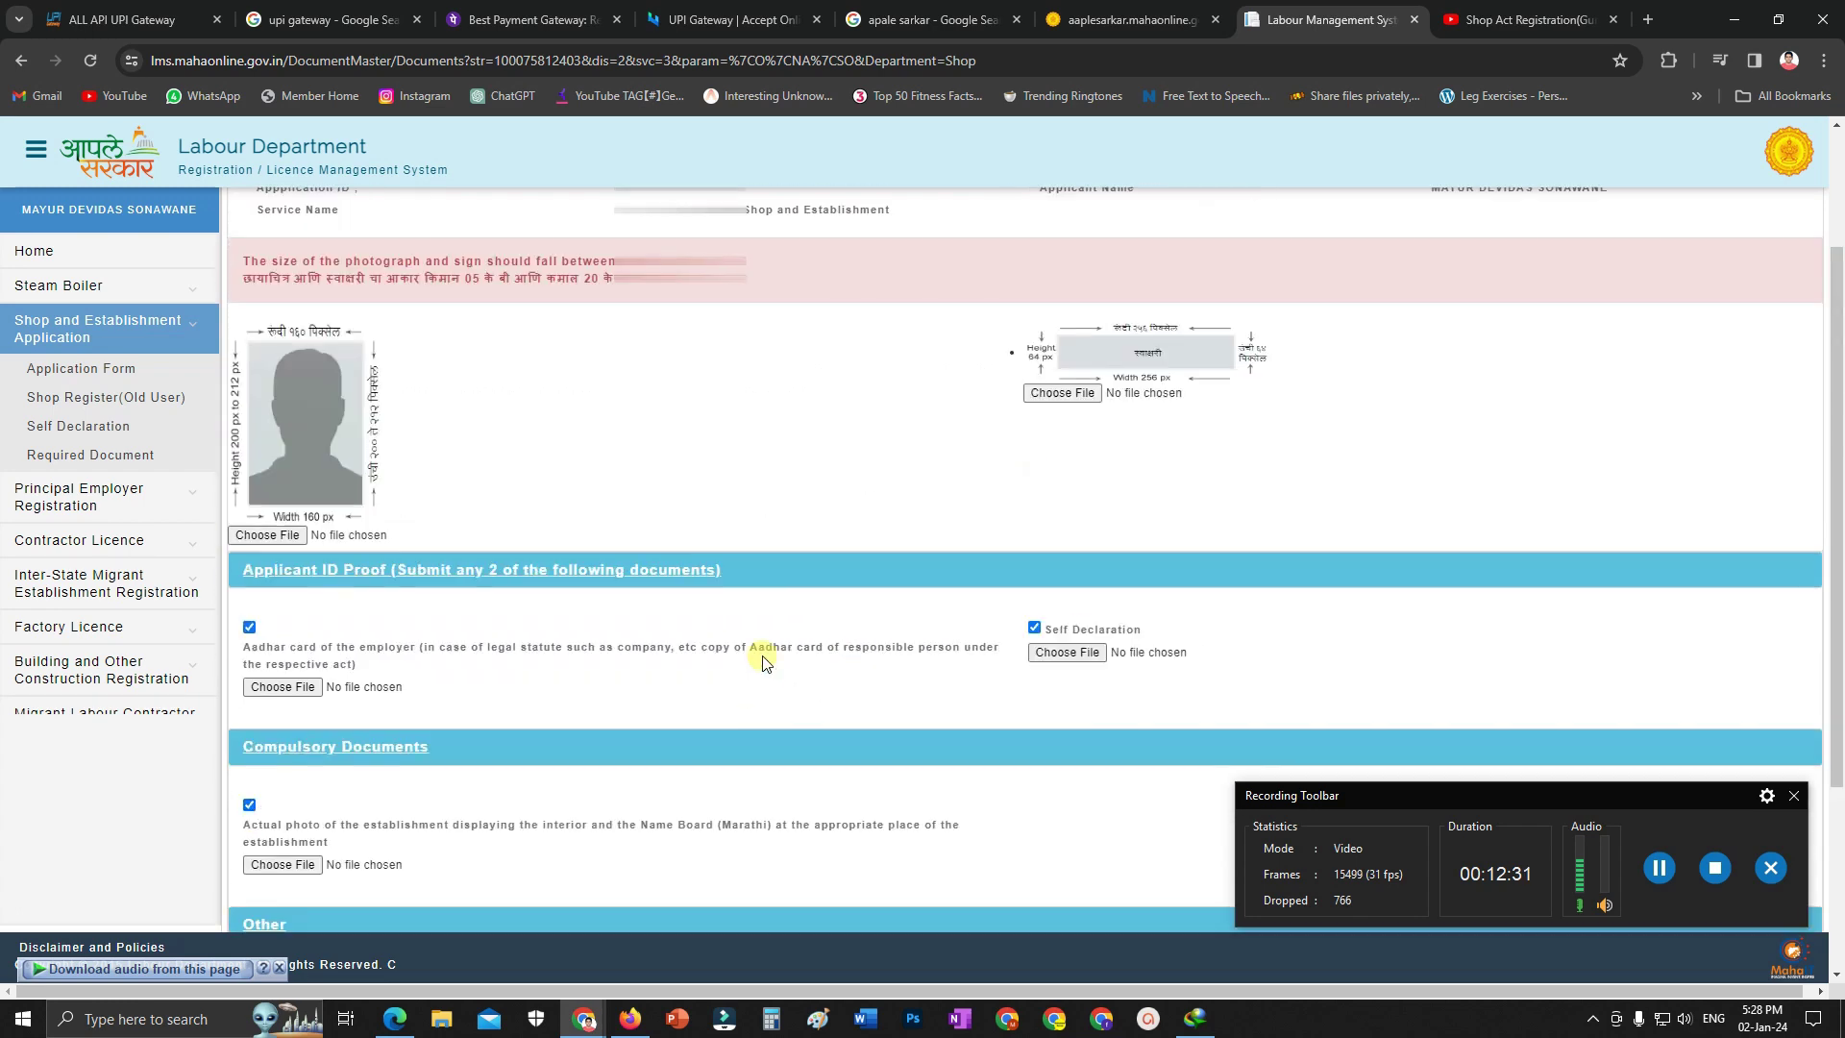
scroll(762, 661, up, 3)
click(1660, 870)
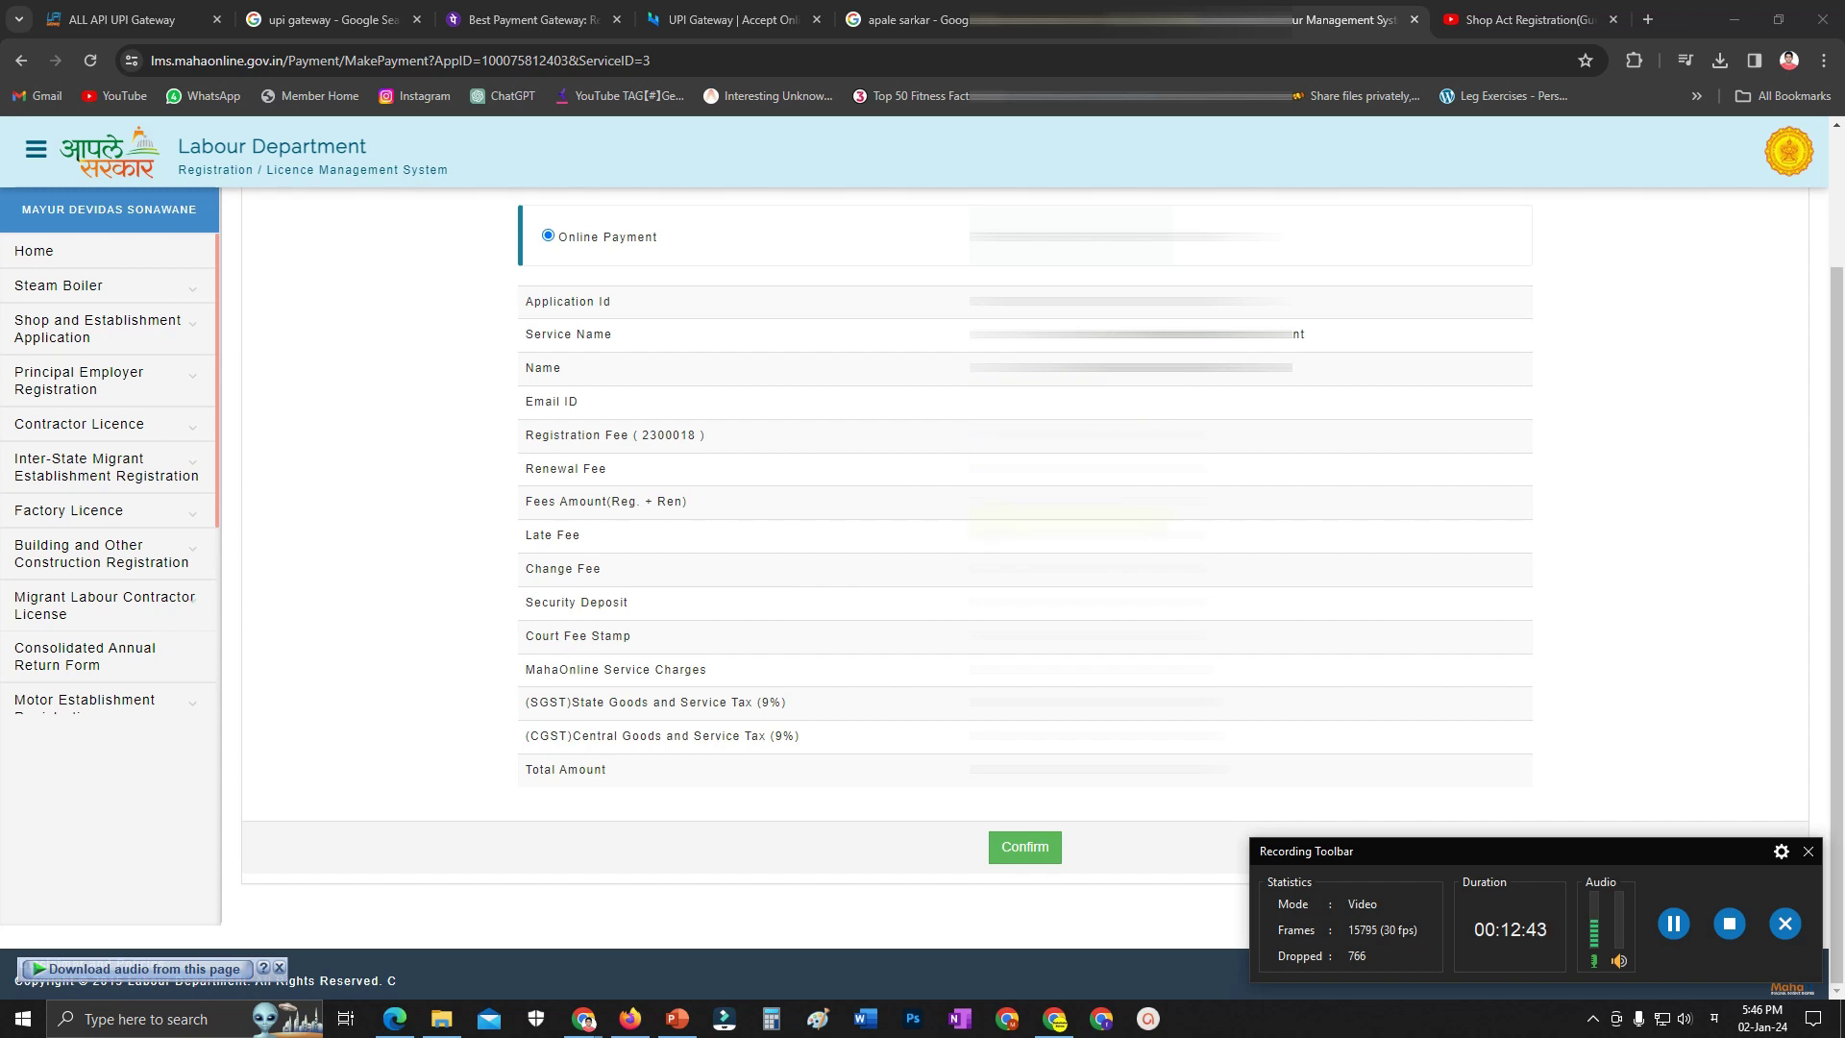
Confirm the online payment, choose Credit/Debit Card as the payment mode and proceed to the payment gateway
click(1026, 851)
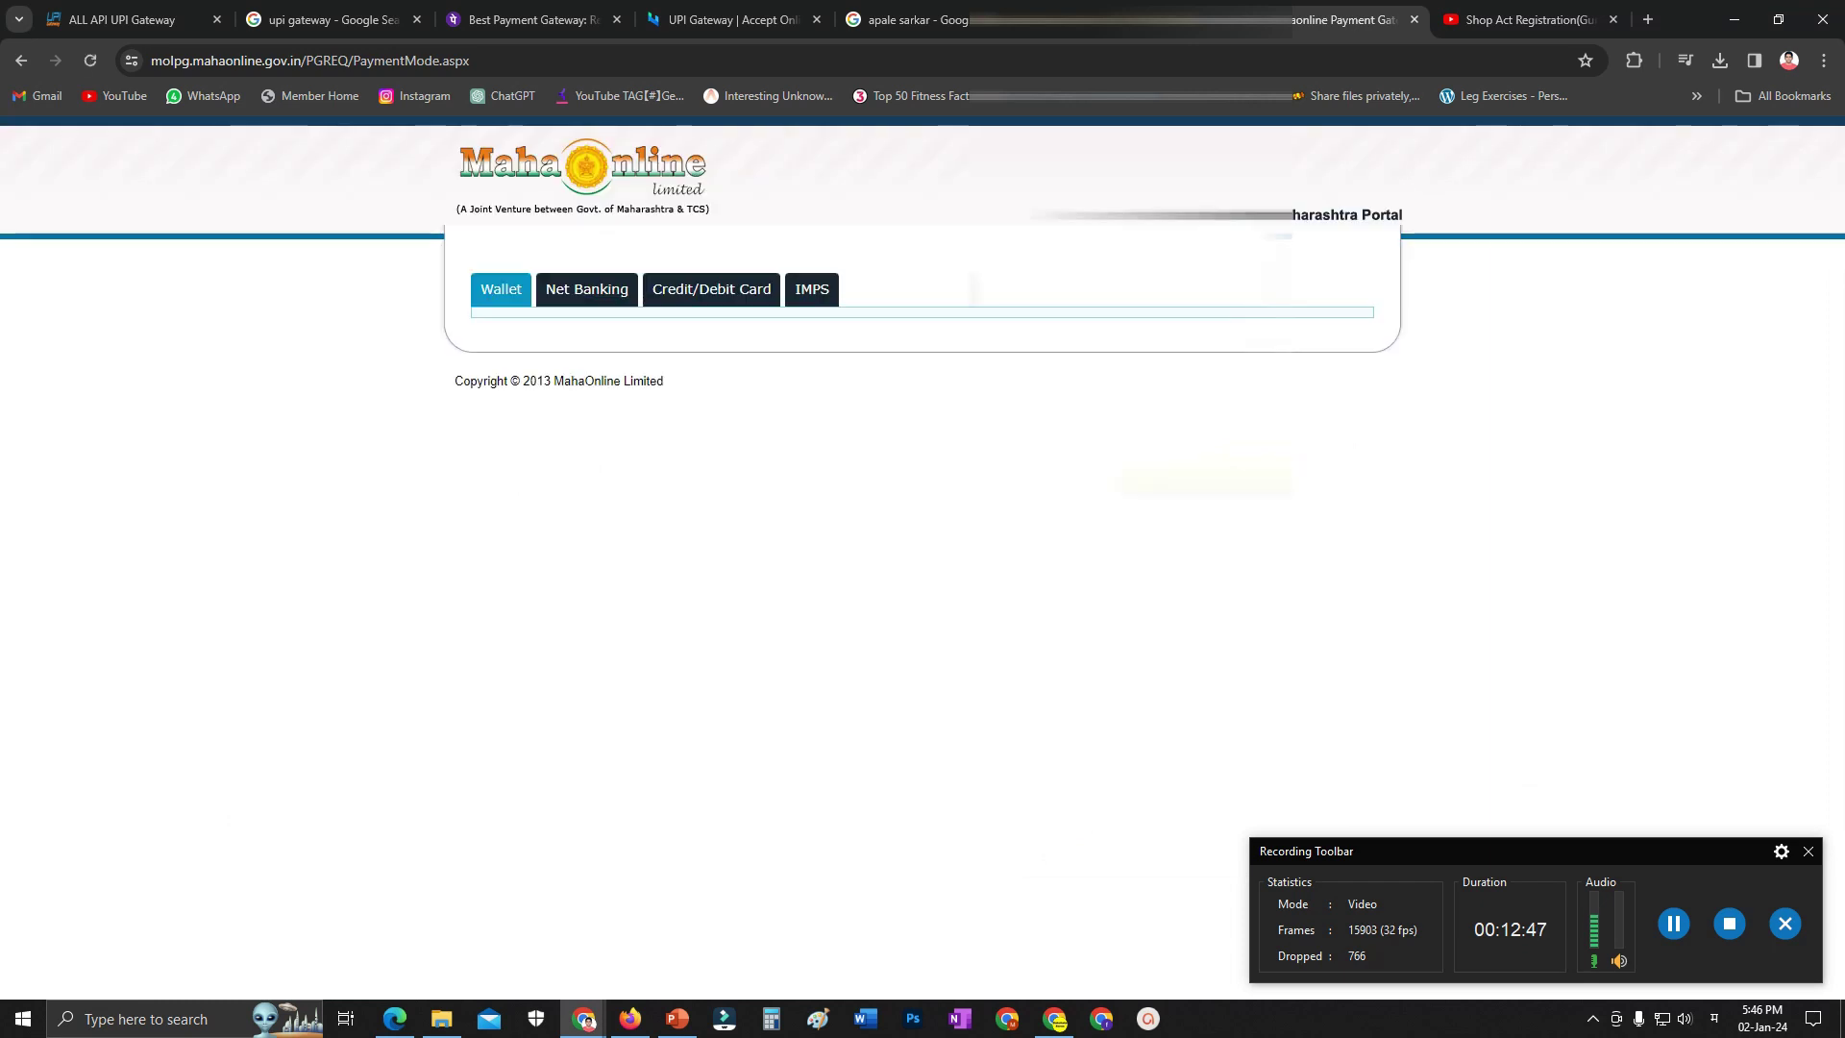
click(769, 294)
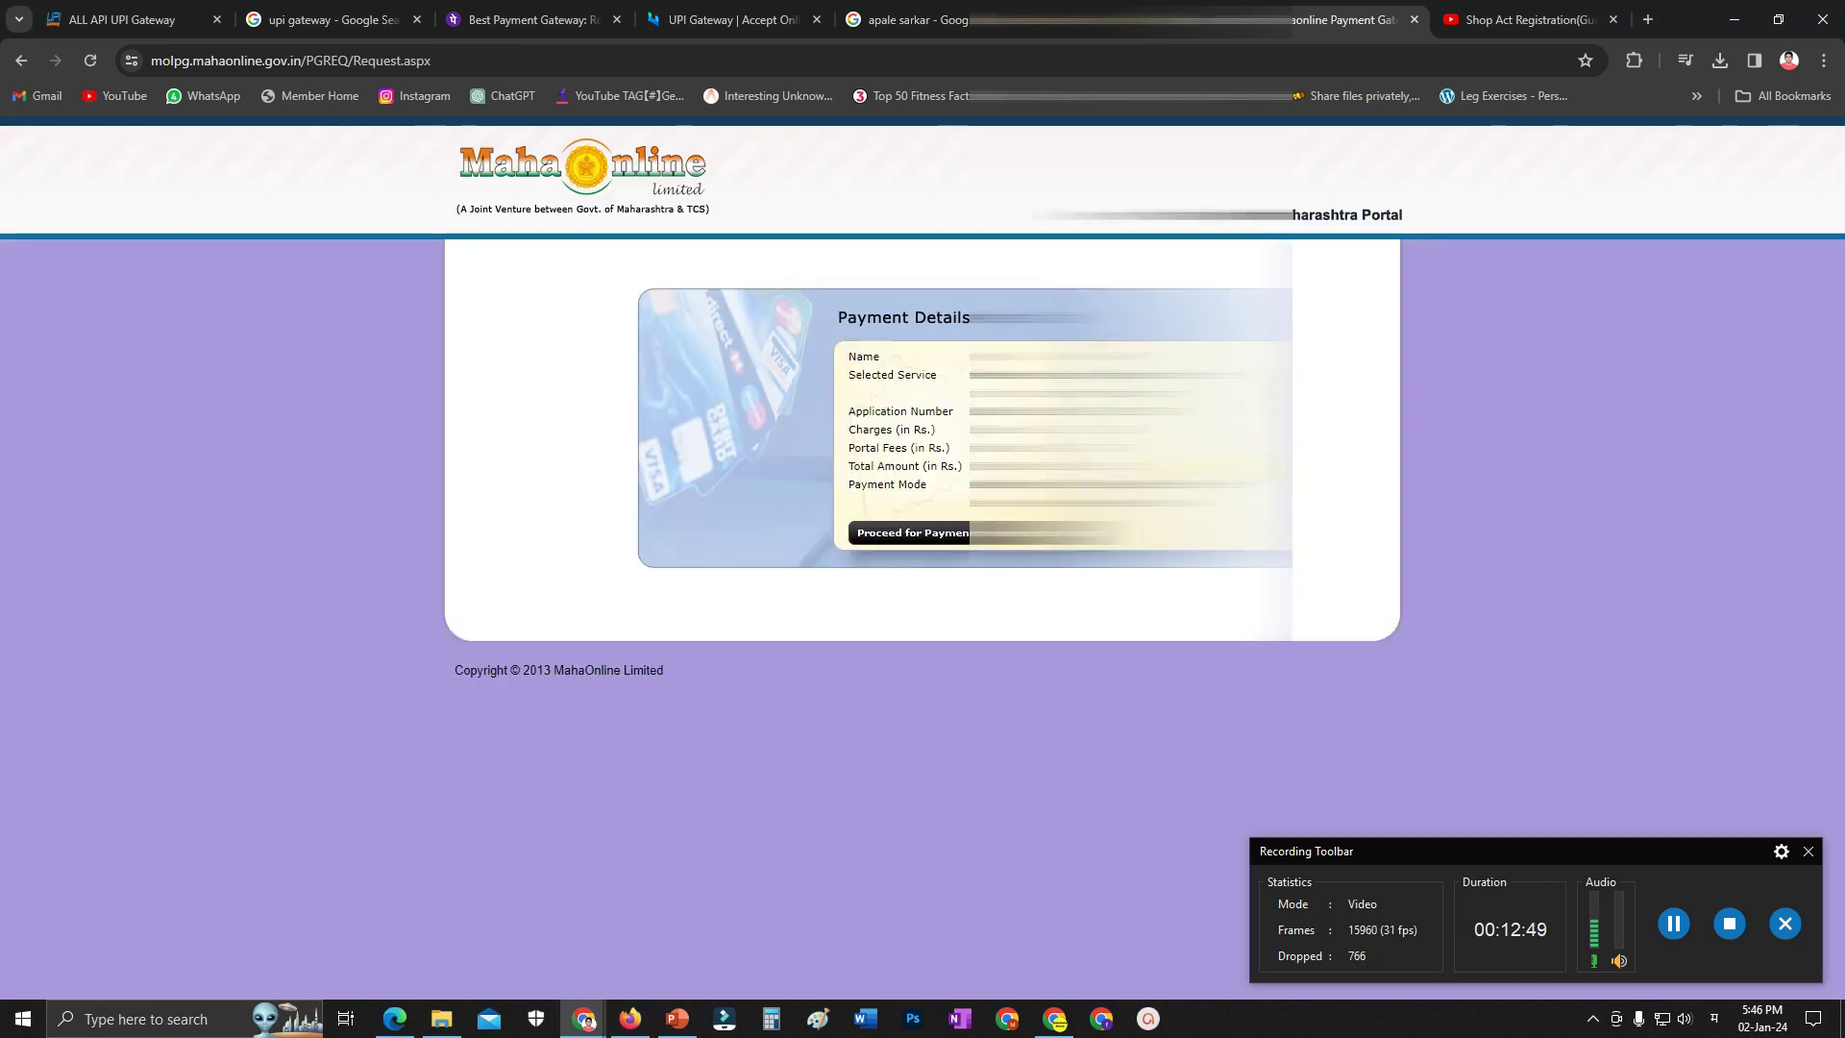
click(947, 532)
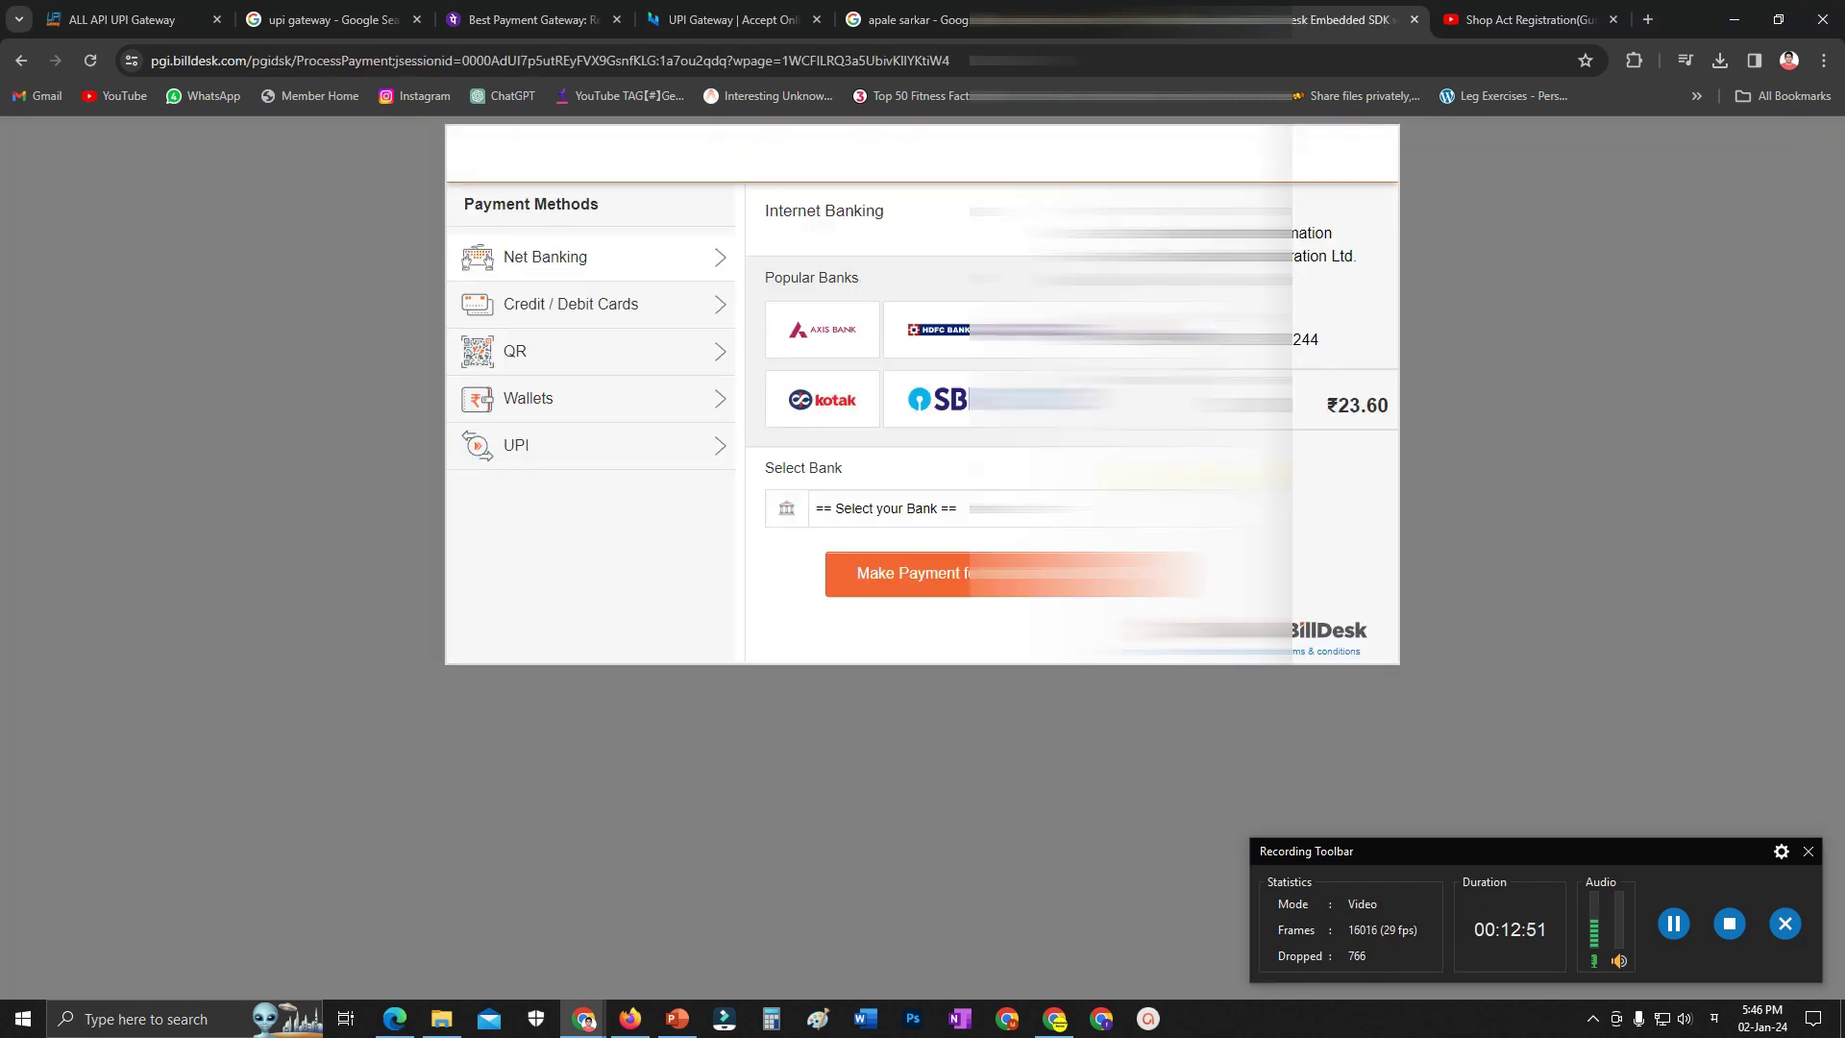
Choose QR as the payment method, select the BHIM UPI code and make the payment of ₹23.60
click(649, 350)
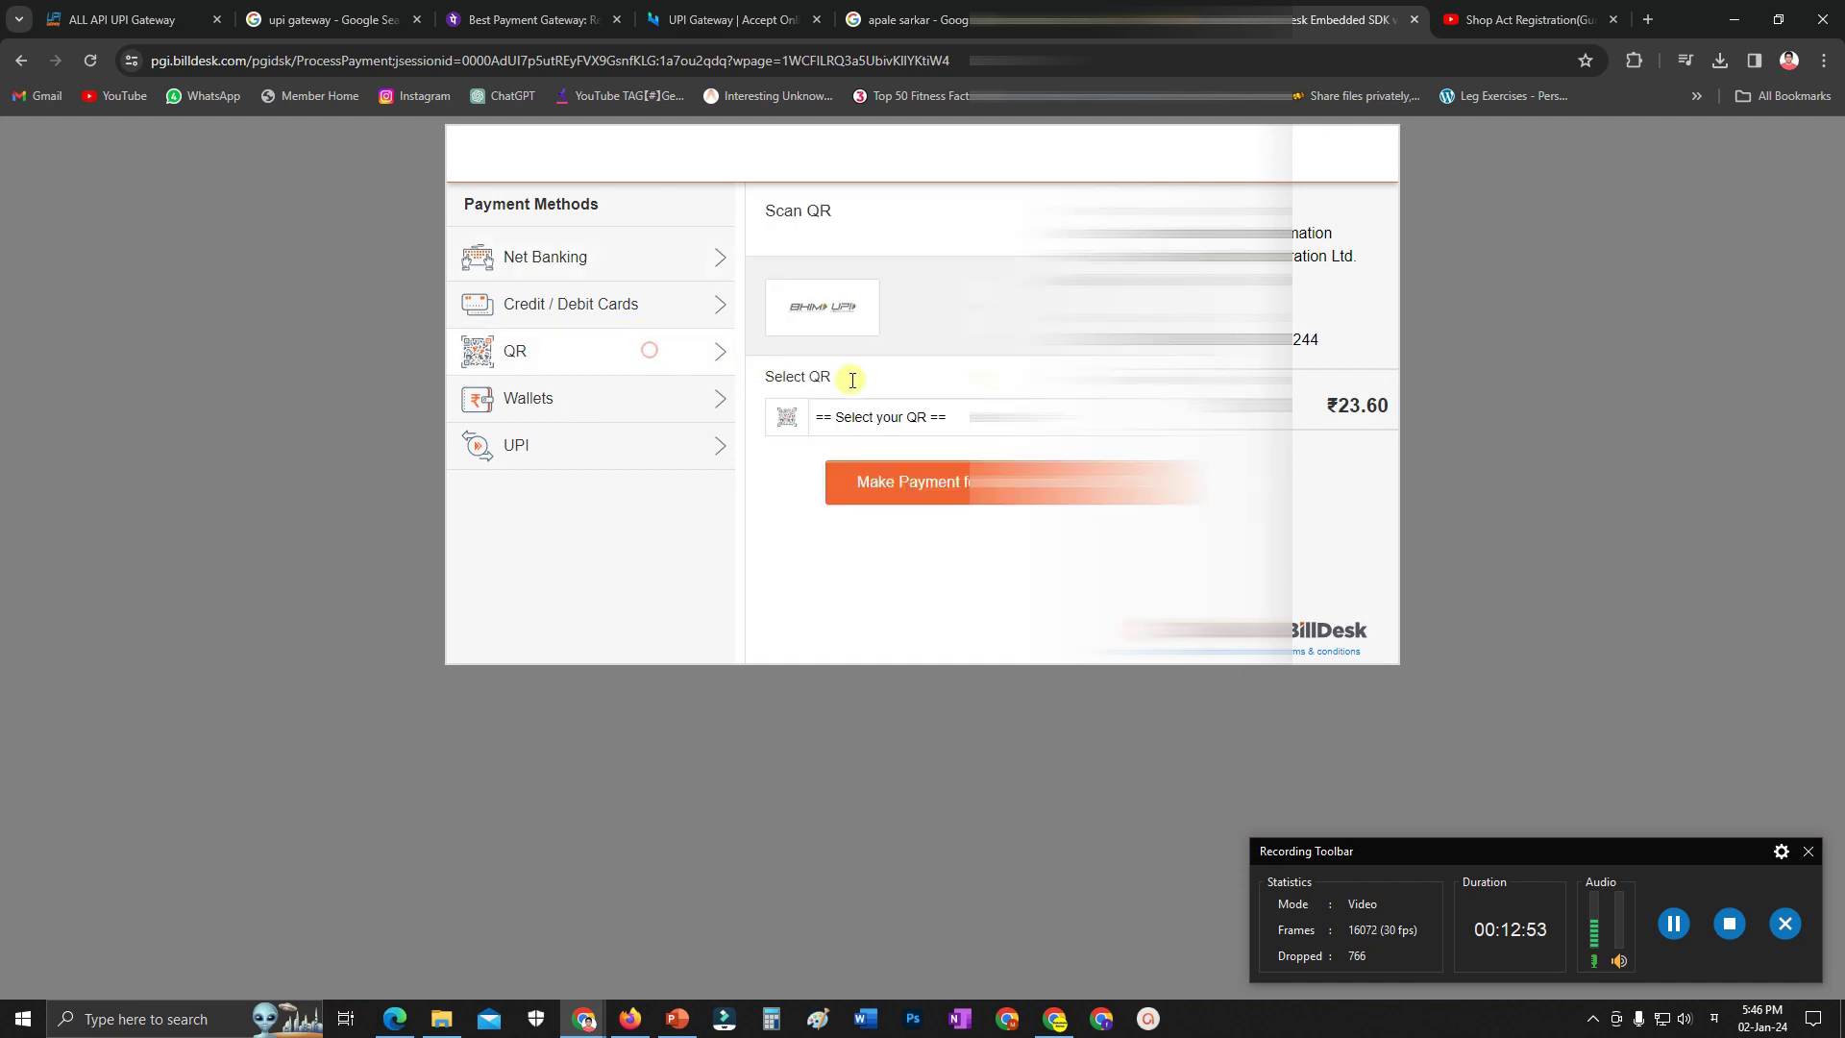
click(884, 416)
click(878, 461)
click(893, 481)
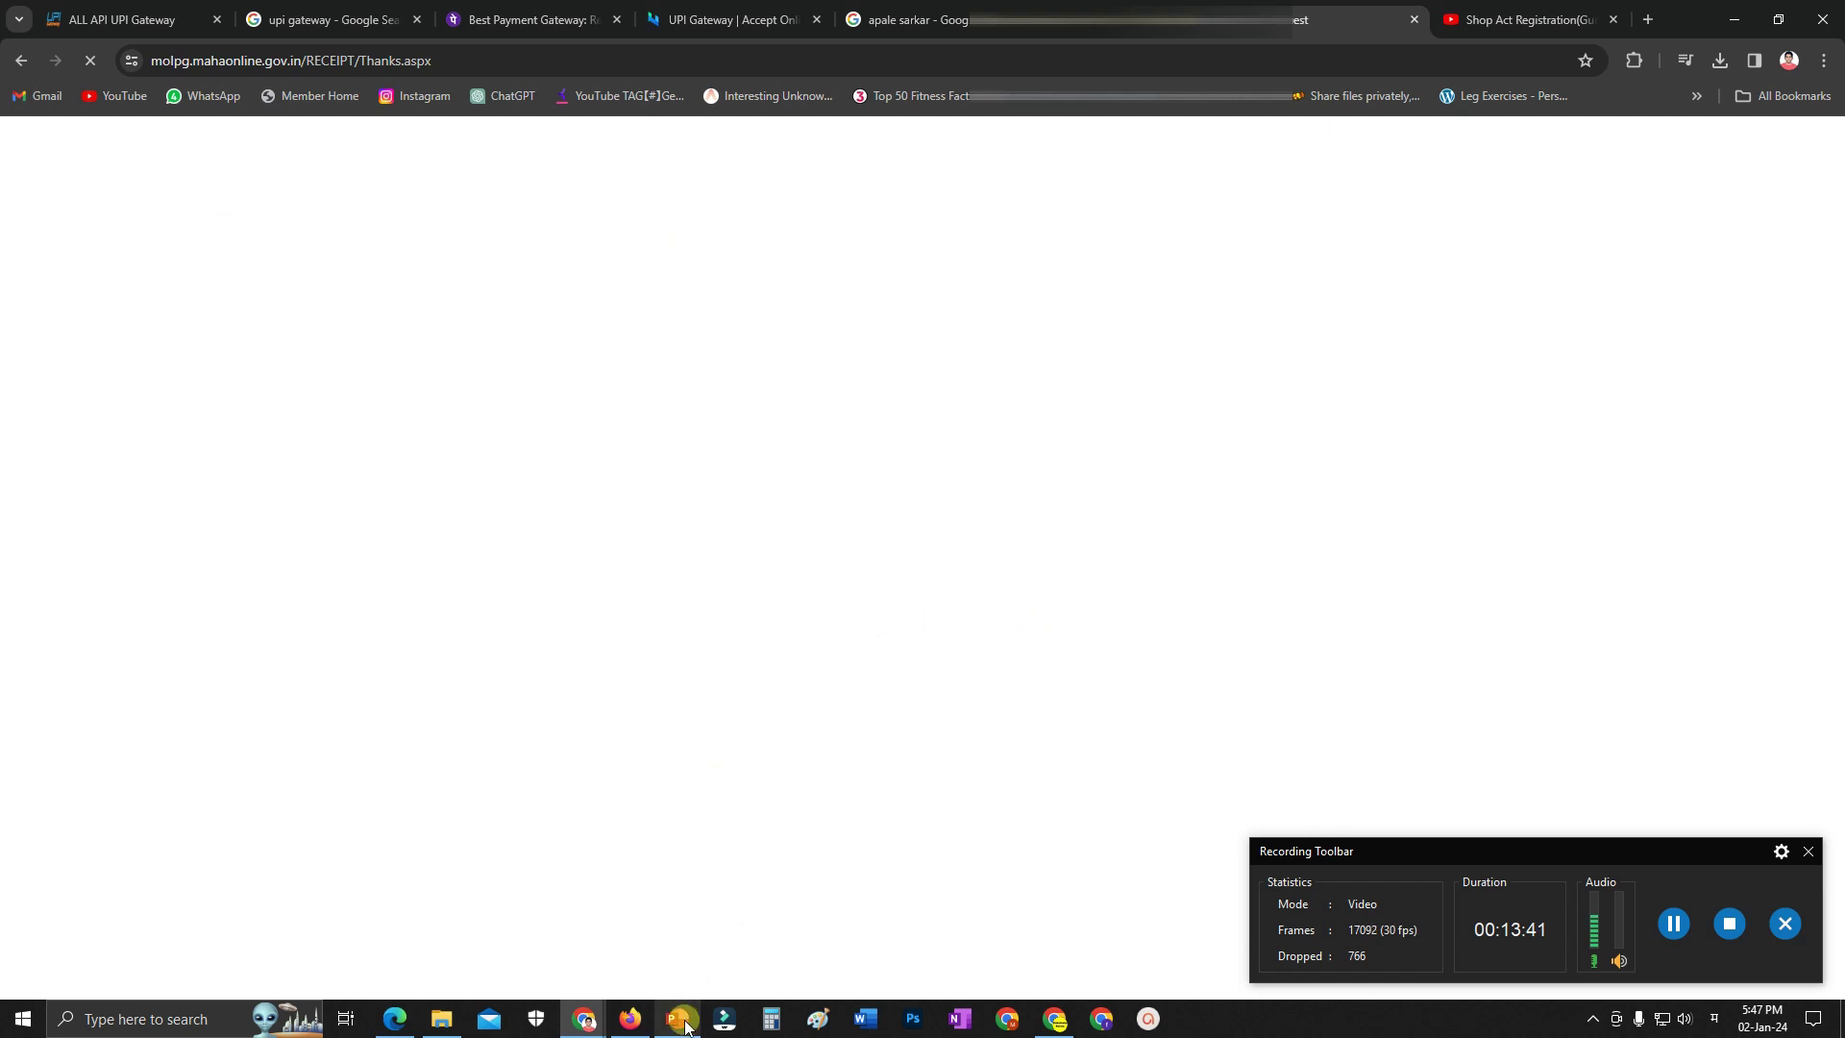
Switch to PowerPoint to view the shop photo with its Marathi name board, and return to the payment page in Chrome
click(684, 1020)
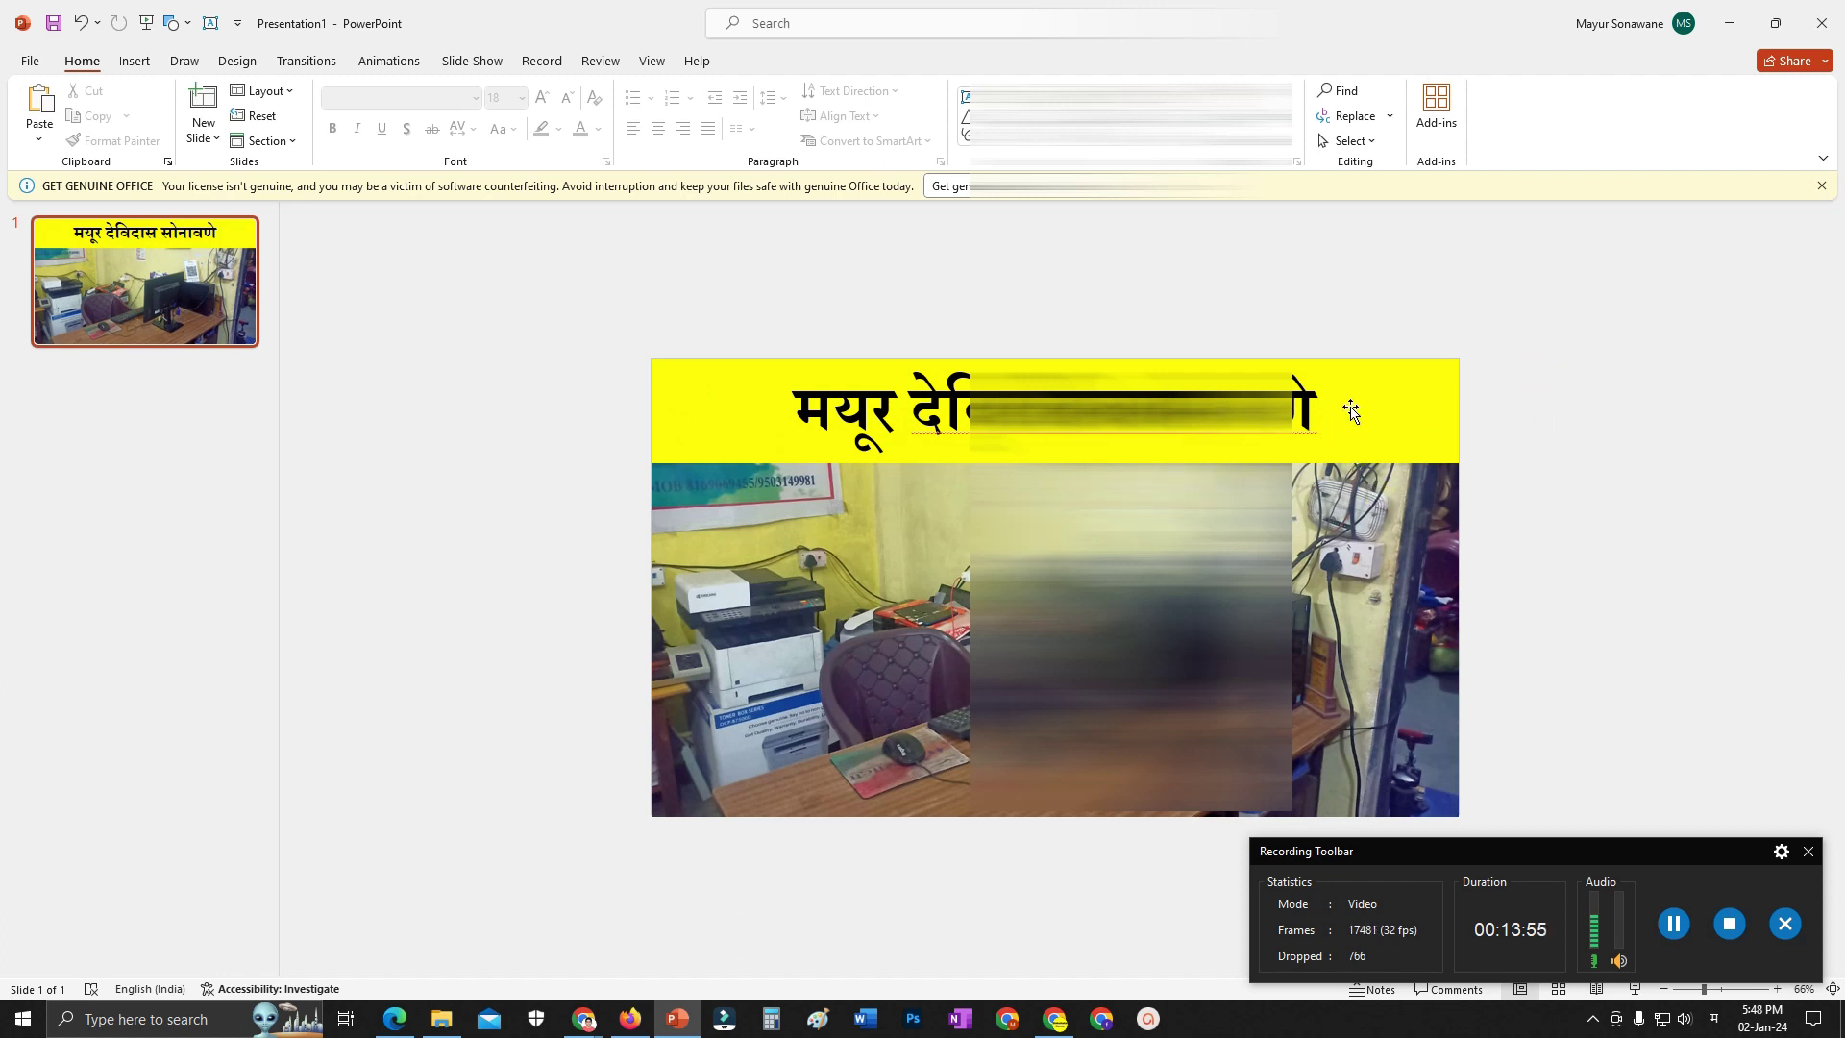
click(529, 660)
click(584, 1024)
click(551, 955)
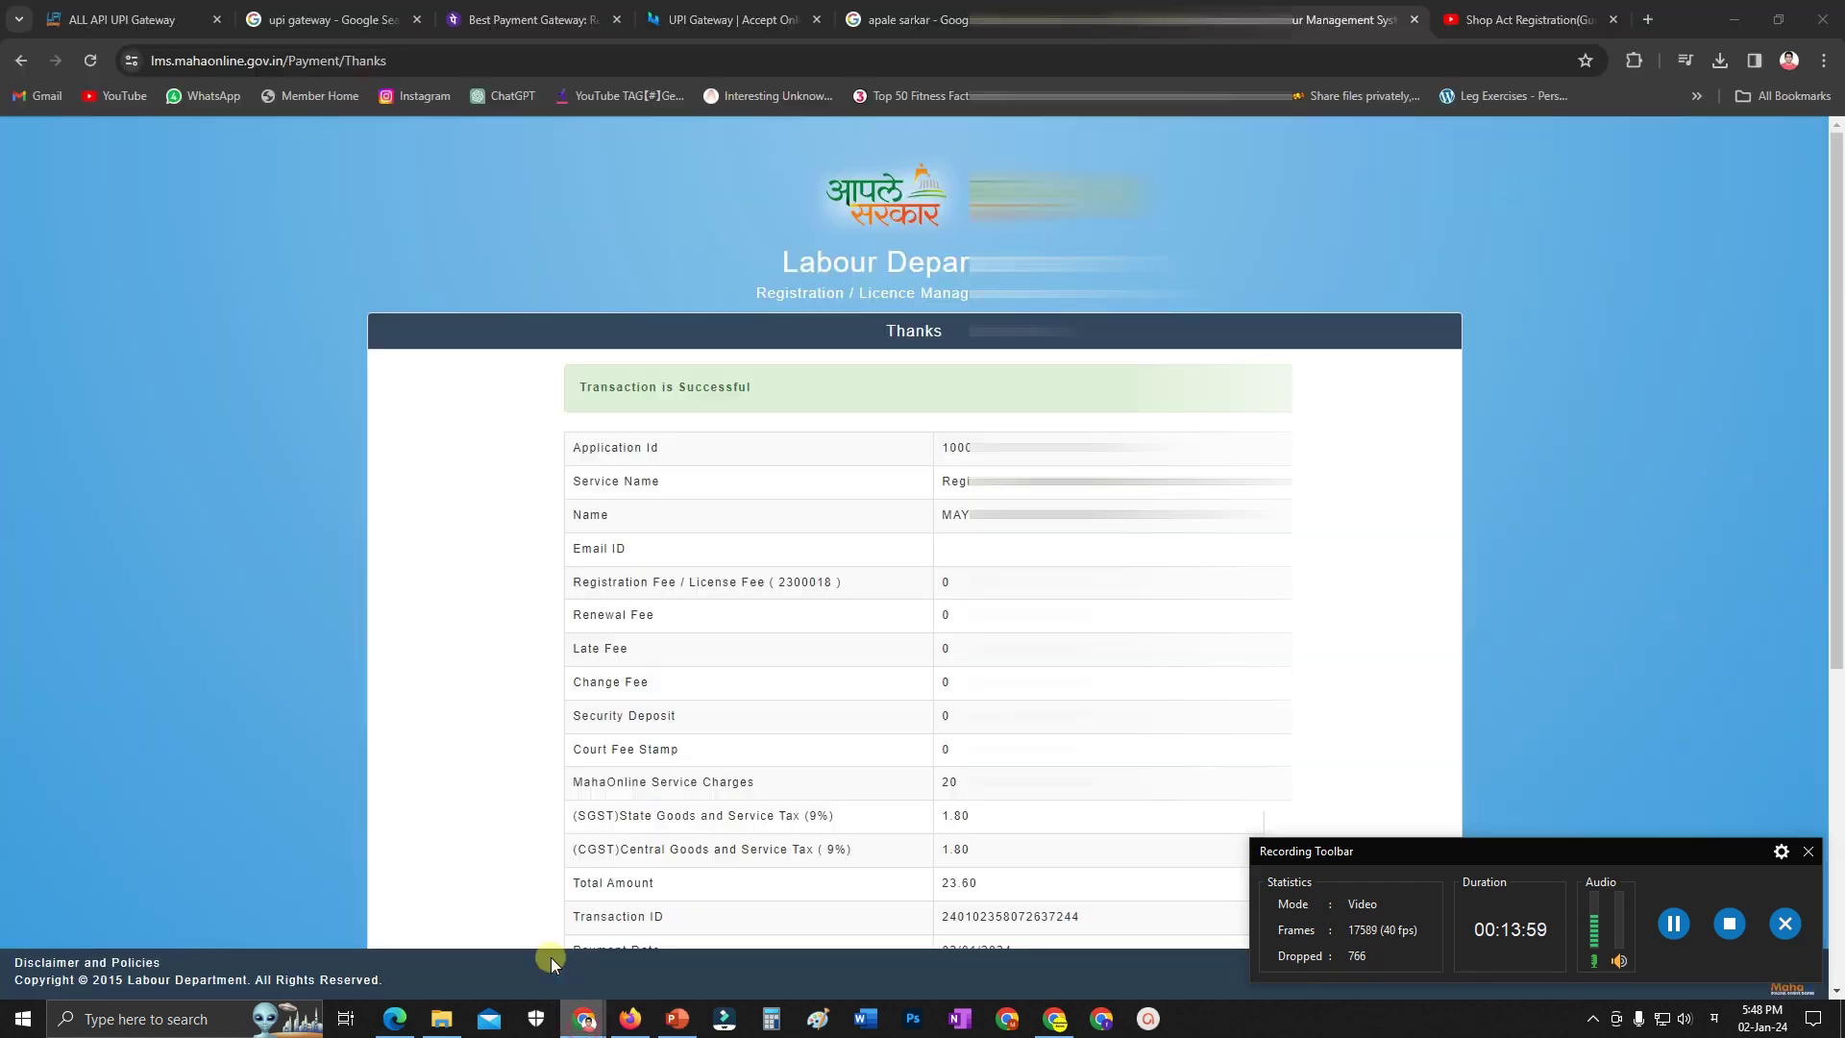
Review the fee breakdown, payment status and list of attached documents on the transaction page
scroll(944, 586, down, 4)
scroll(944, 591, down, 2)
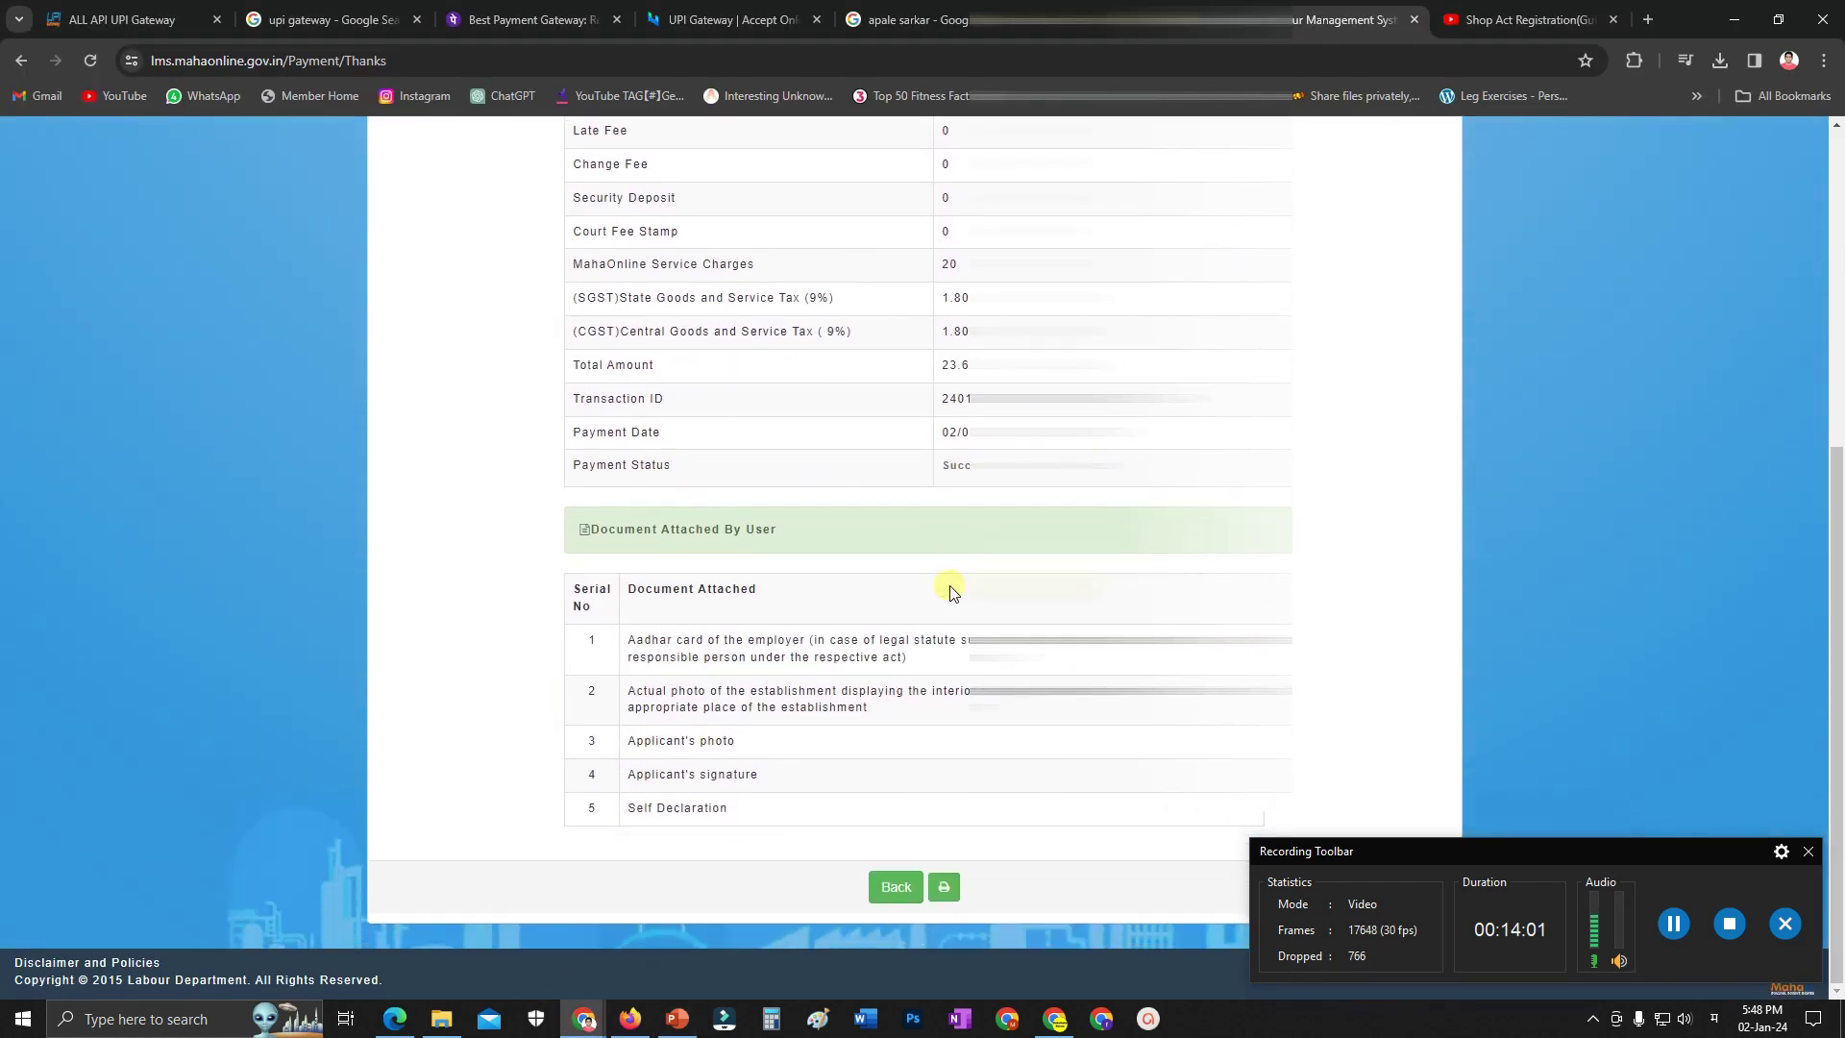
click(897, 882)
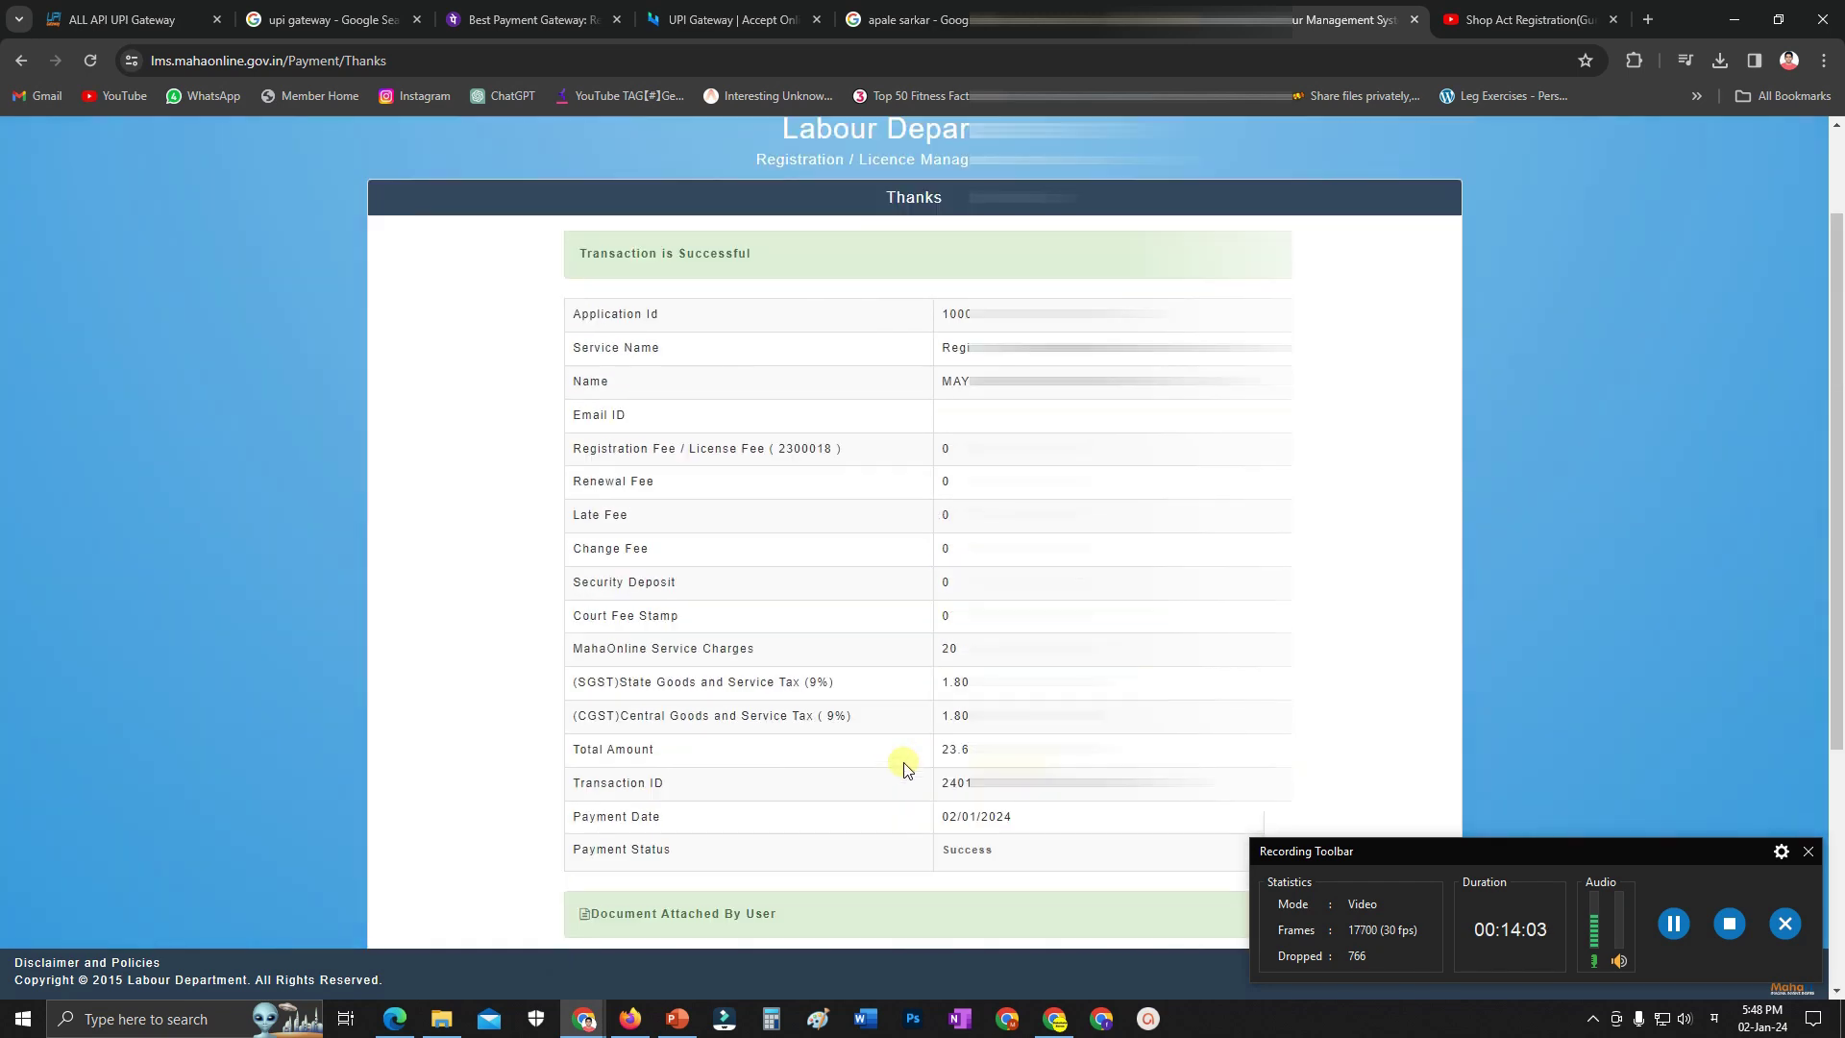
scroll(952, 654, up, 3)
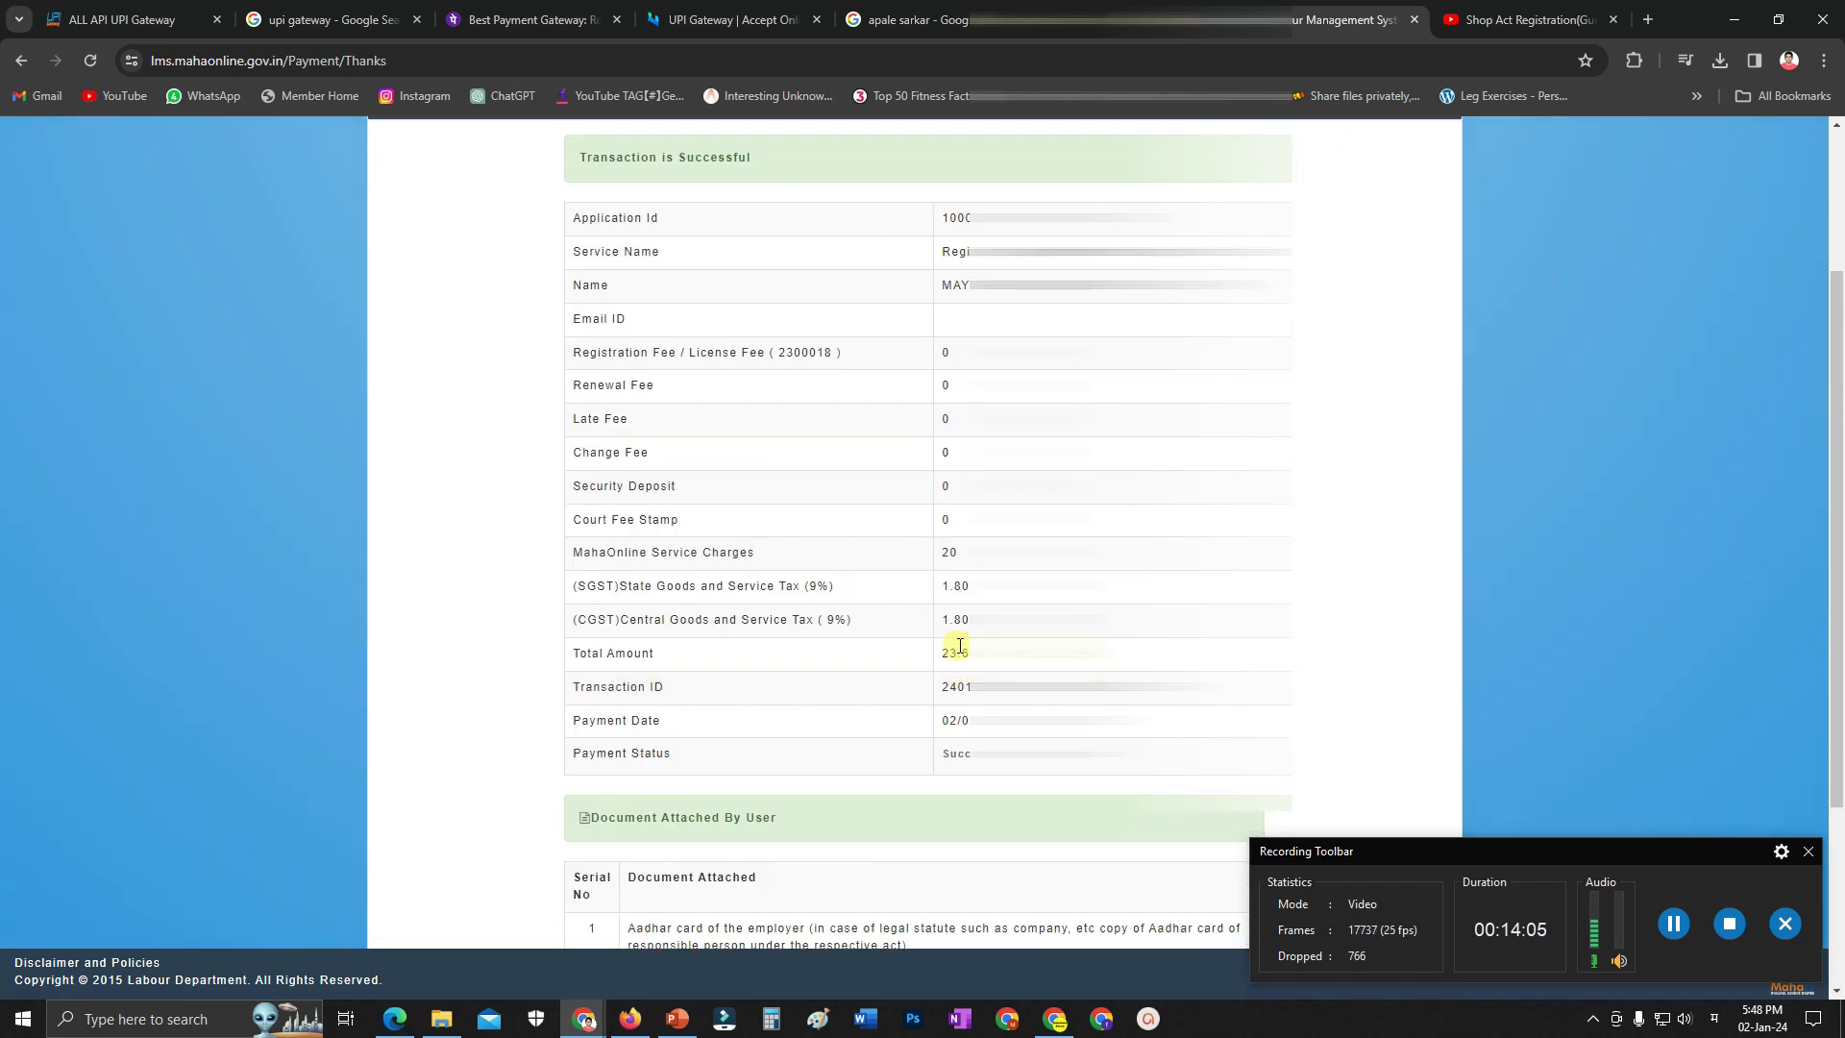
scroll(966, 649, down, 3)
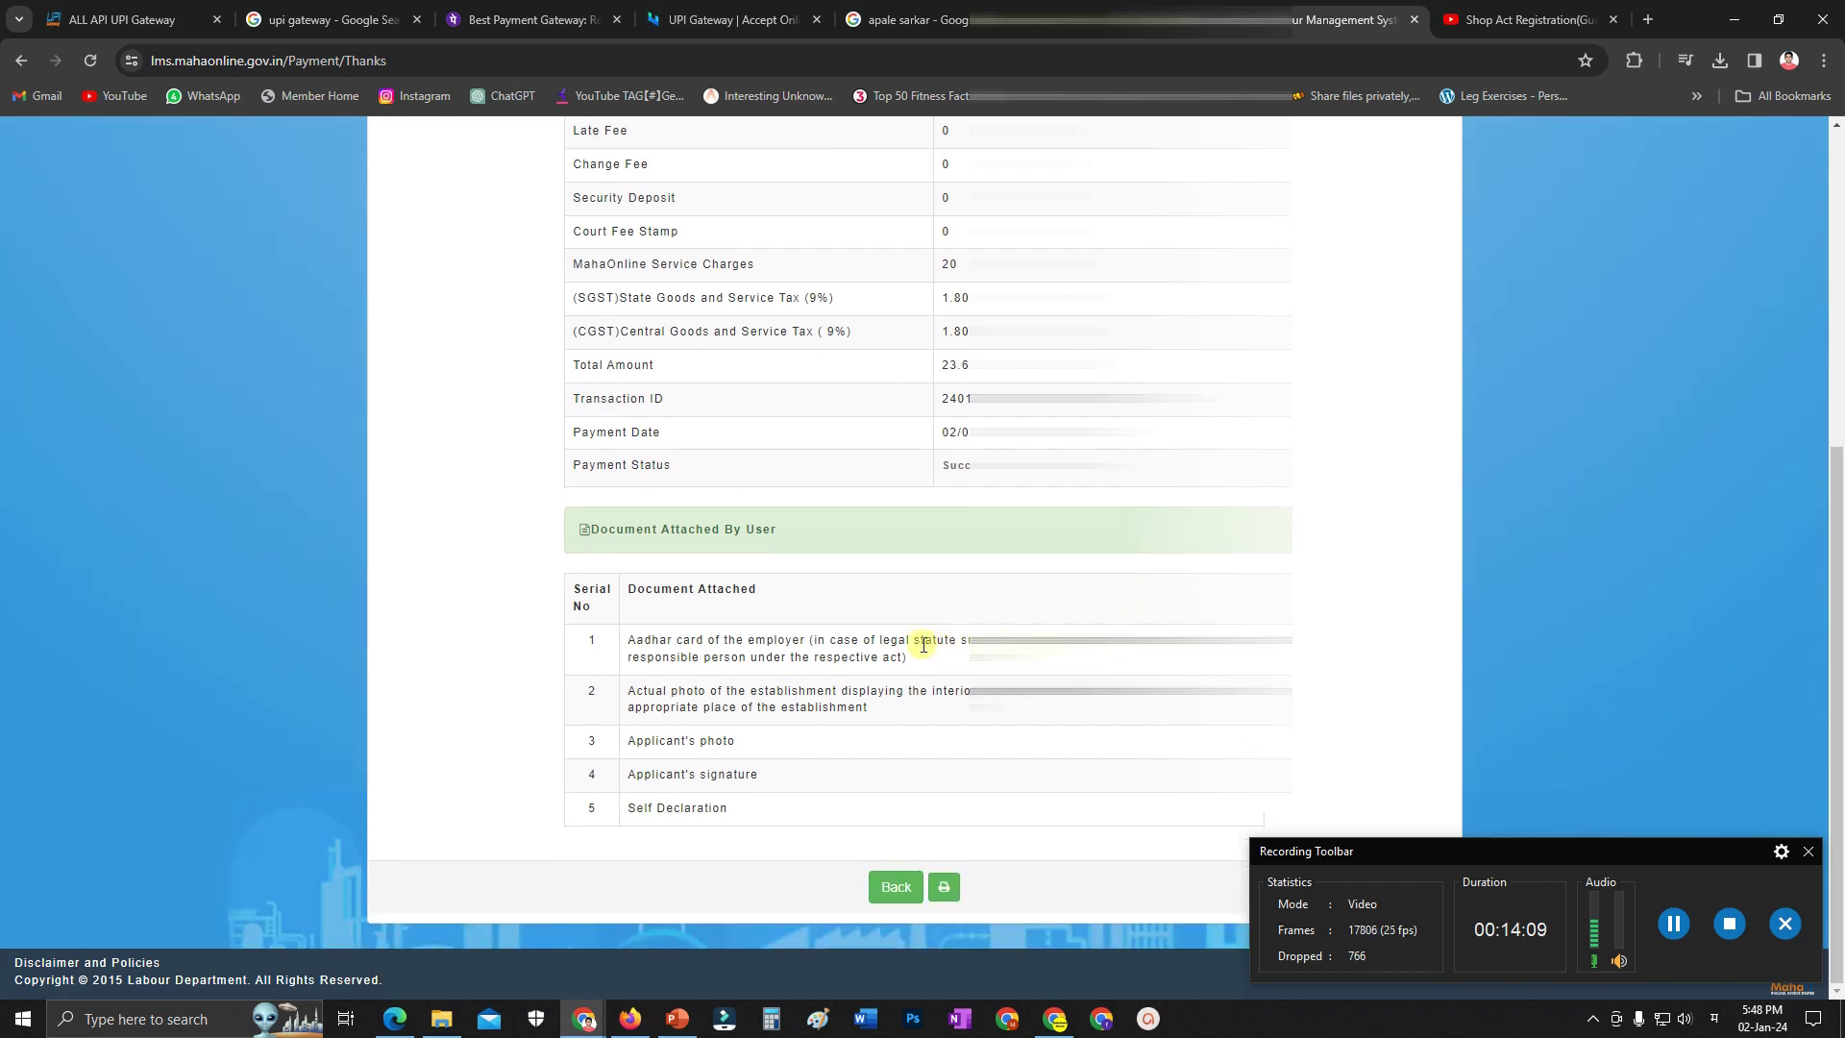
scroll(942, 639, up, 5)
scroll(941, 638, down, 5)
Return to the portal's home page and search the SHOP department for Registration of Shop and Establishment applications
click(897, 888)
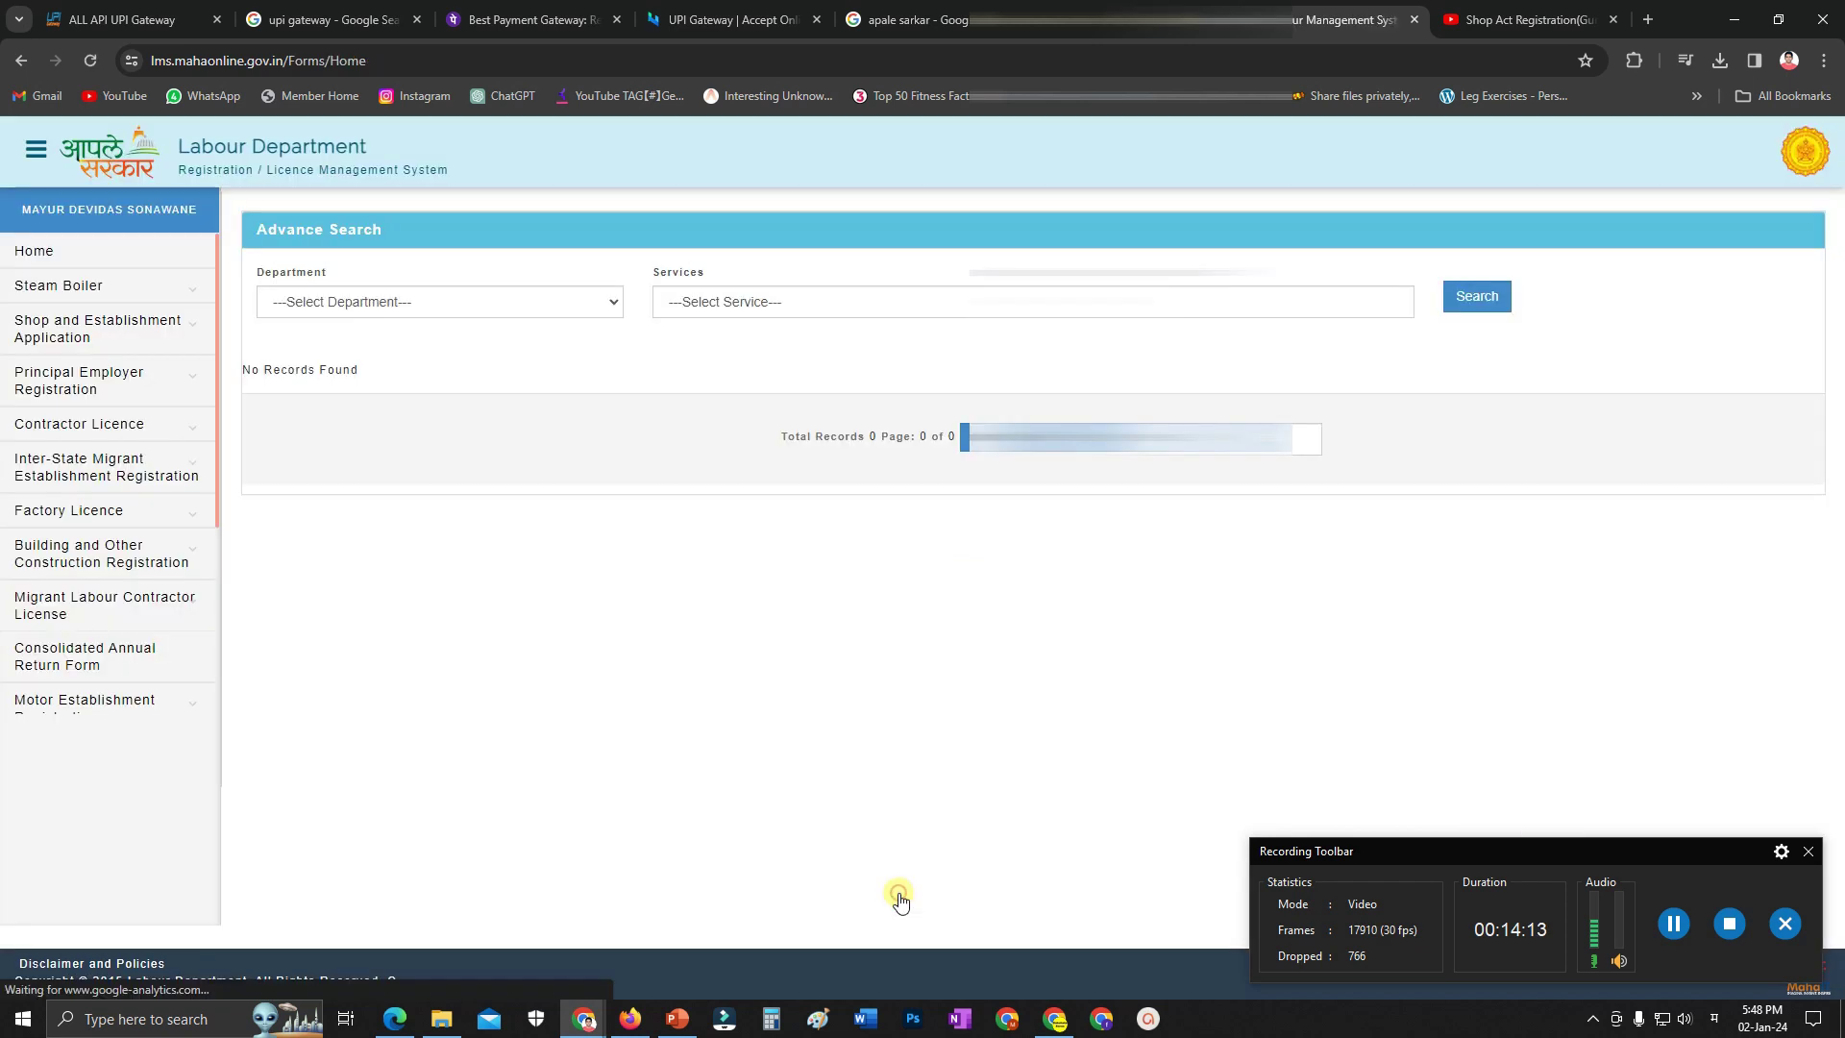
click(470, 302)
click(429, 342)
click(723, 300)
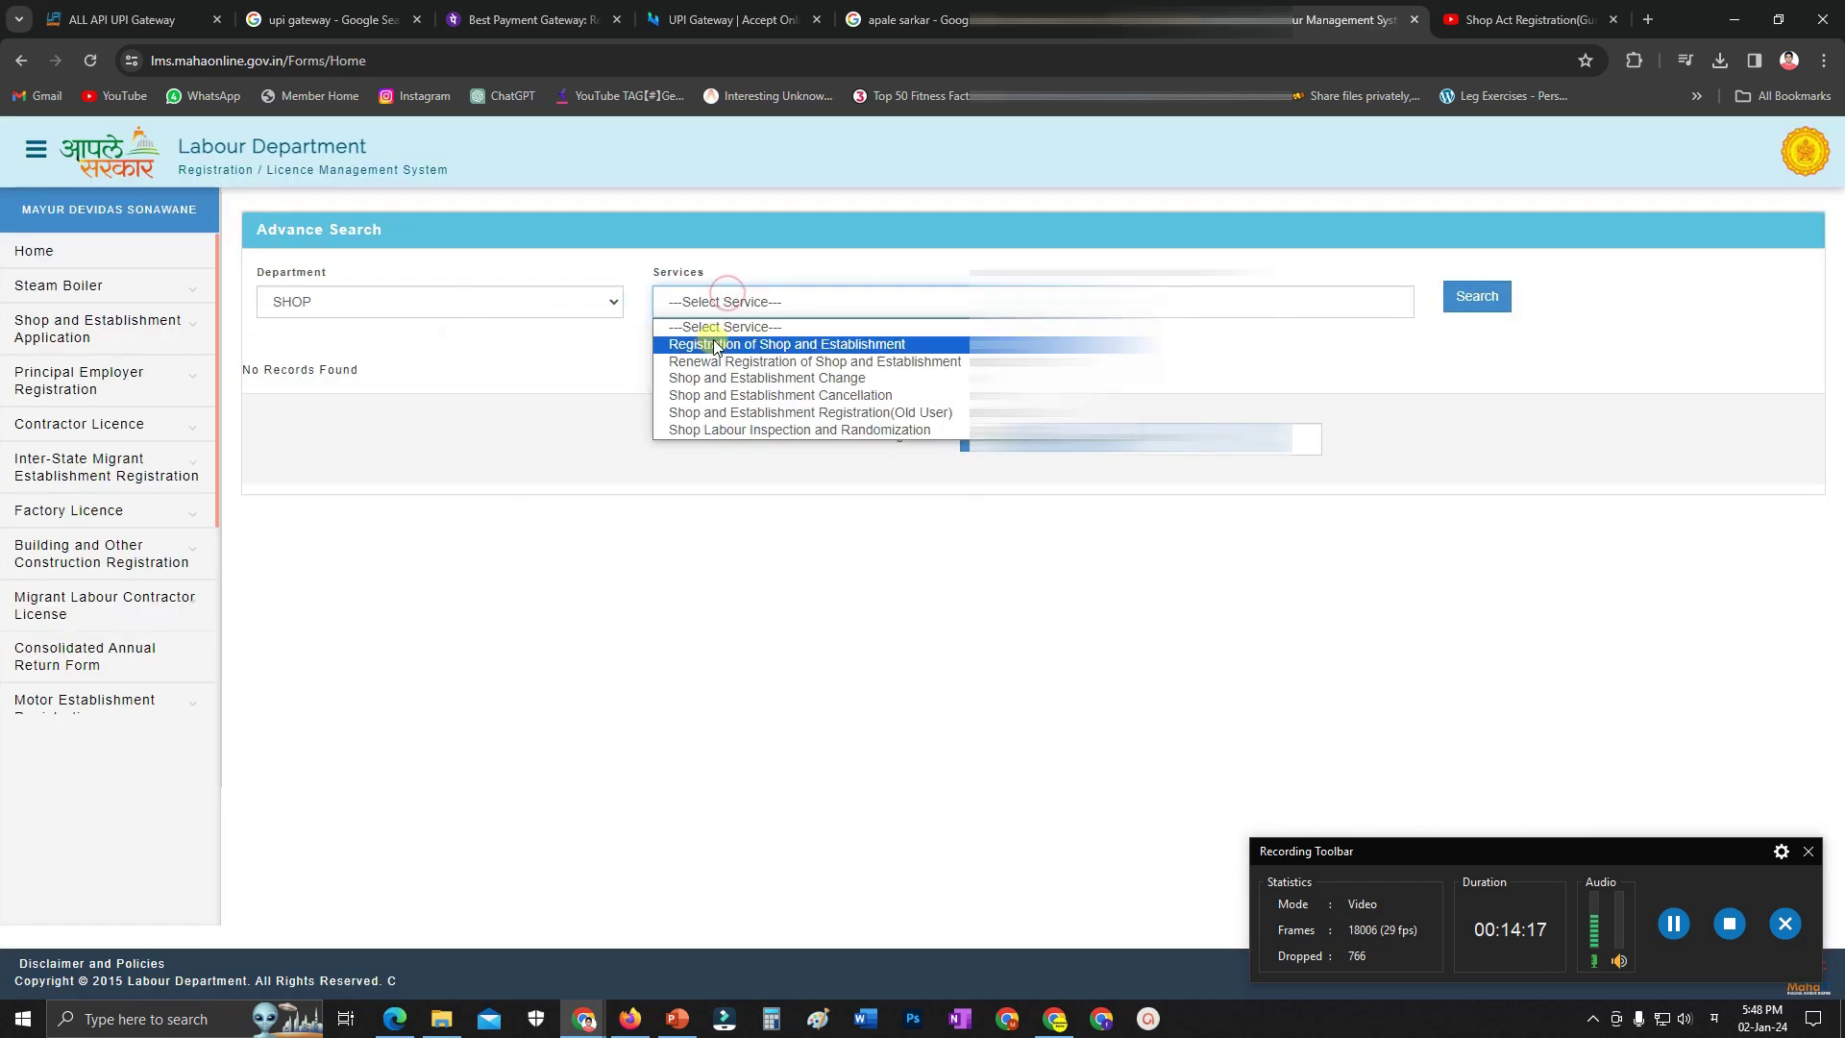
click(714, 345)
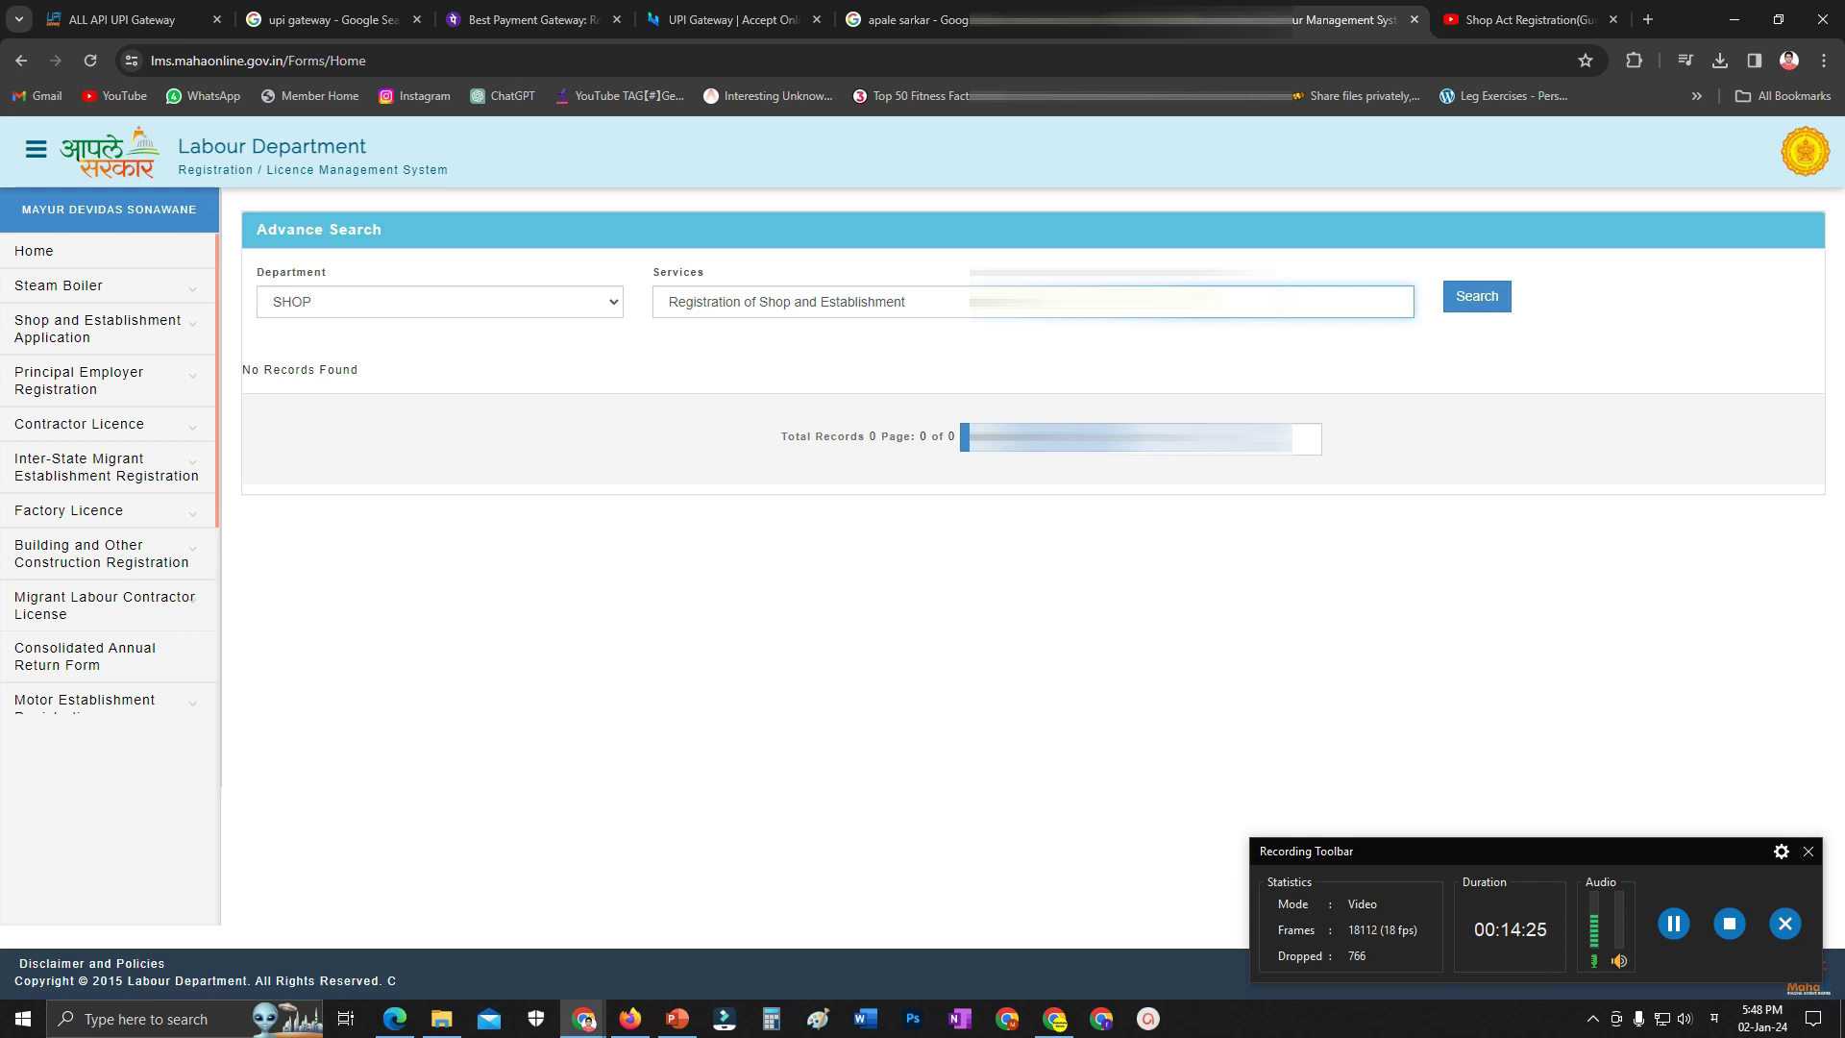
click(1485, 294)
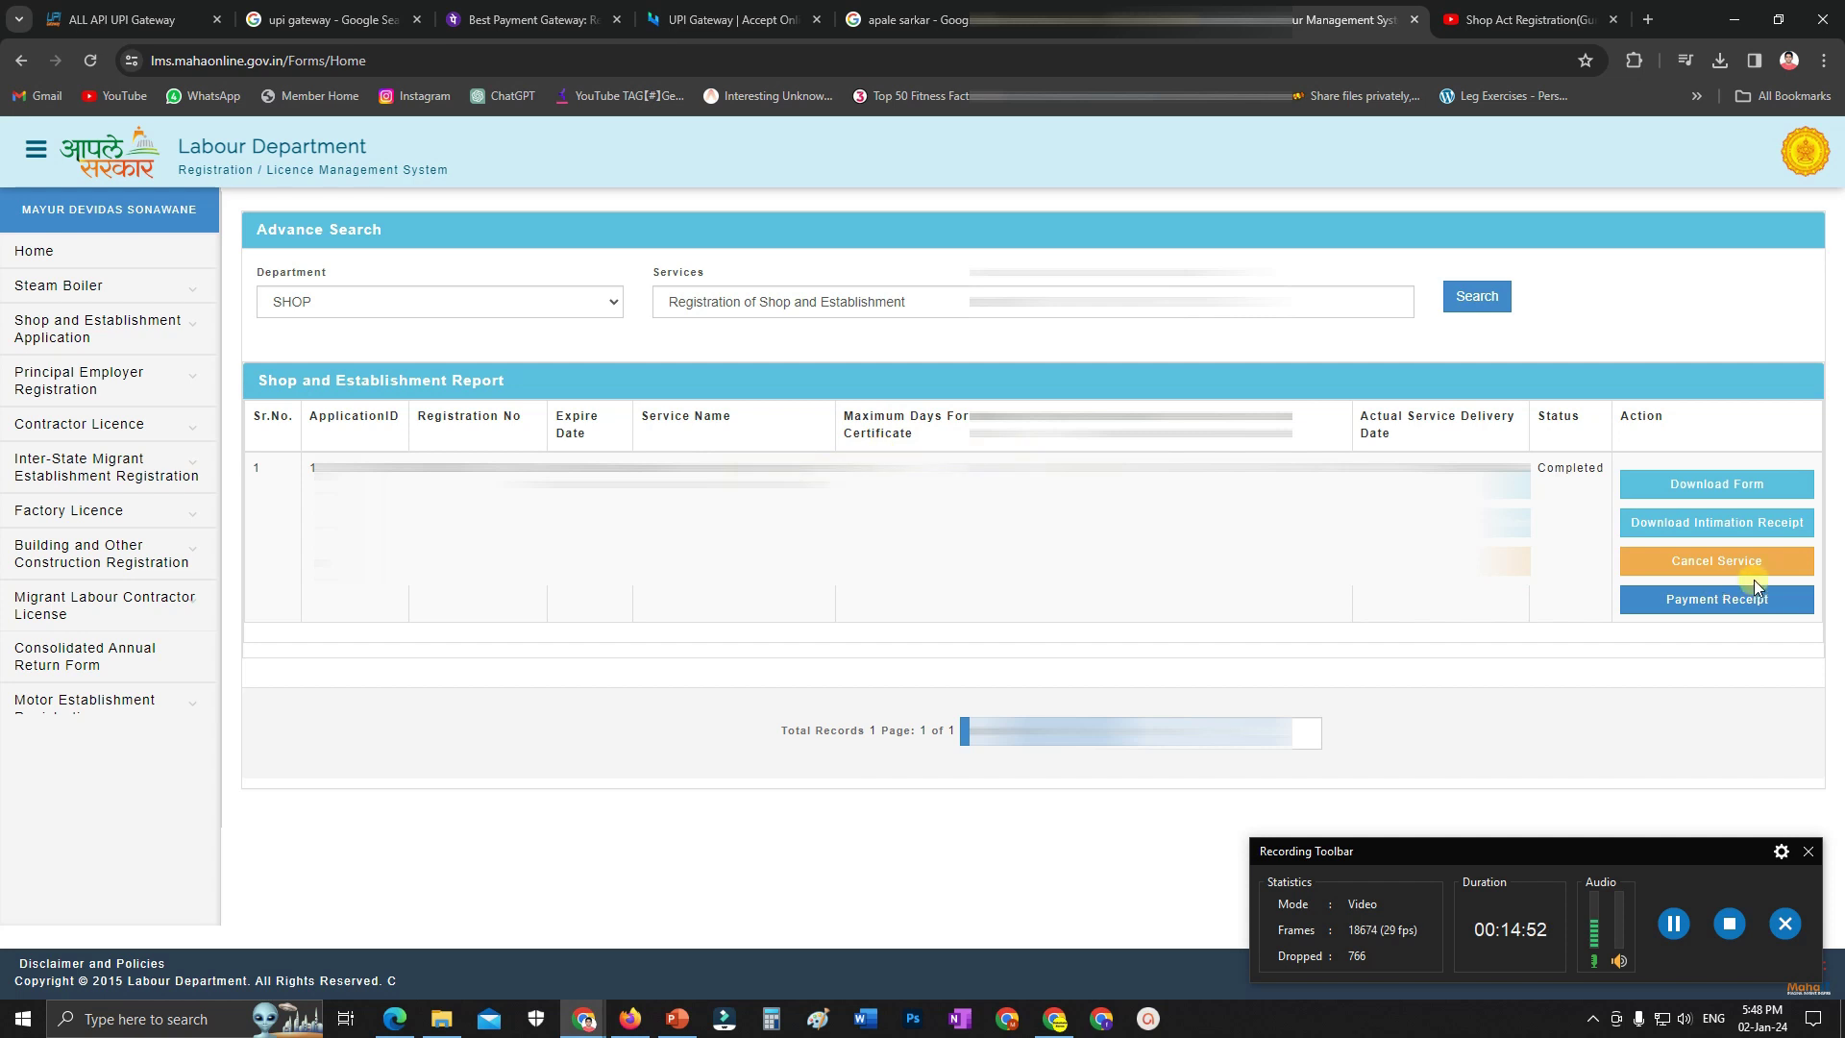
Download the application's intimation receipt, save the PDF to the Desktop under its suggested name and open it
click(1692, 524)
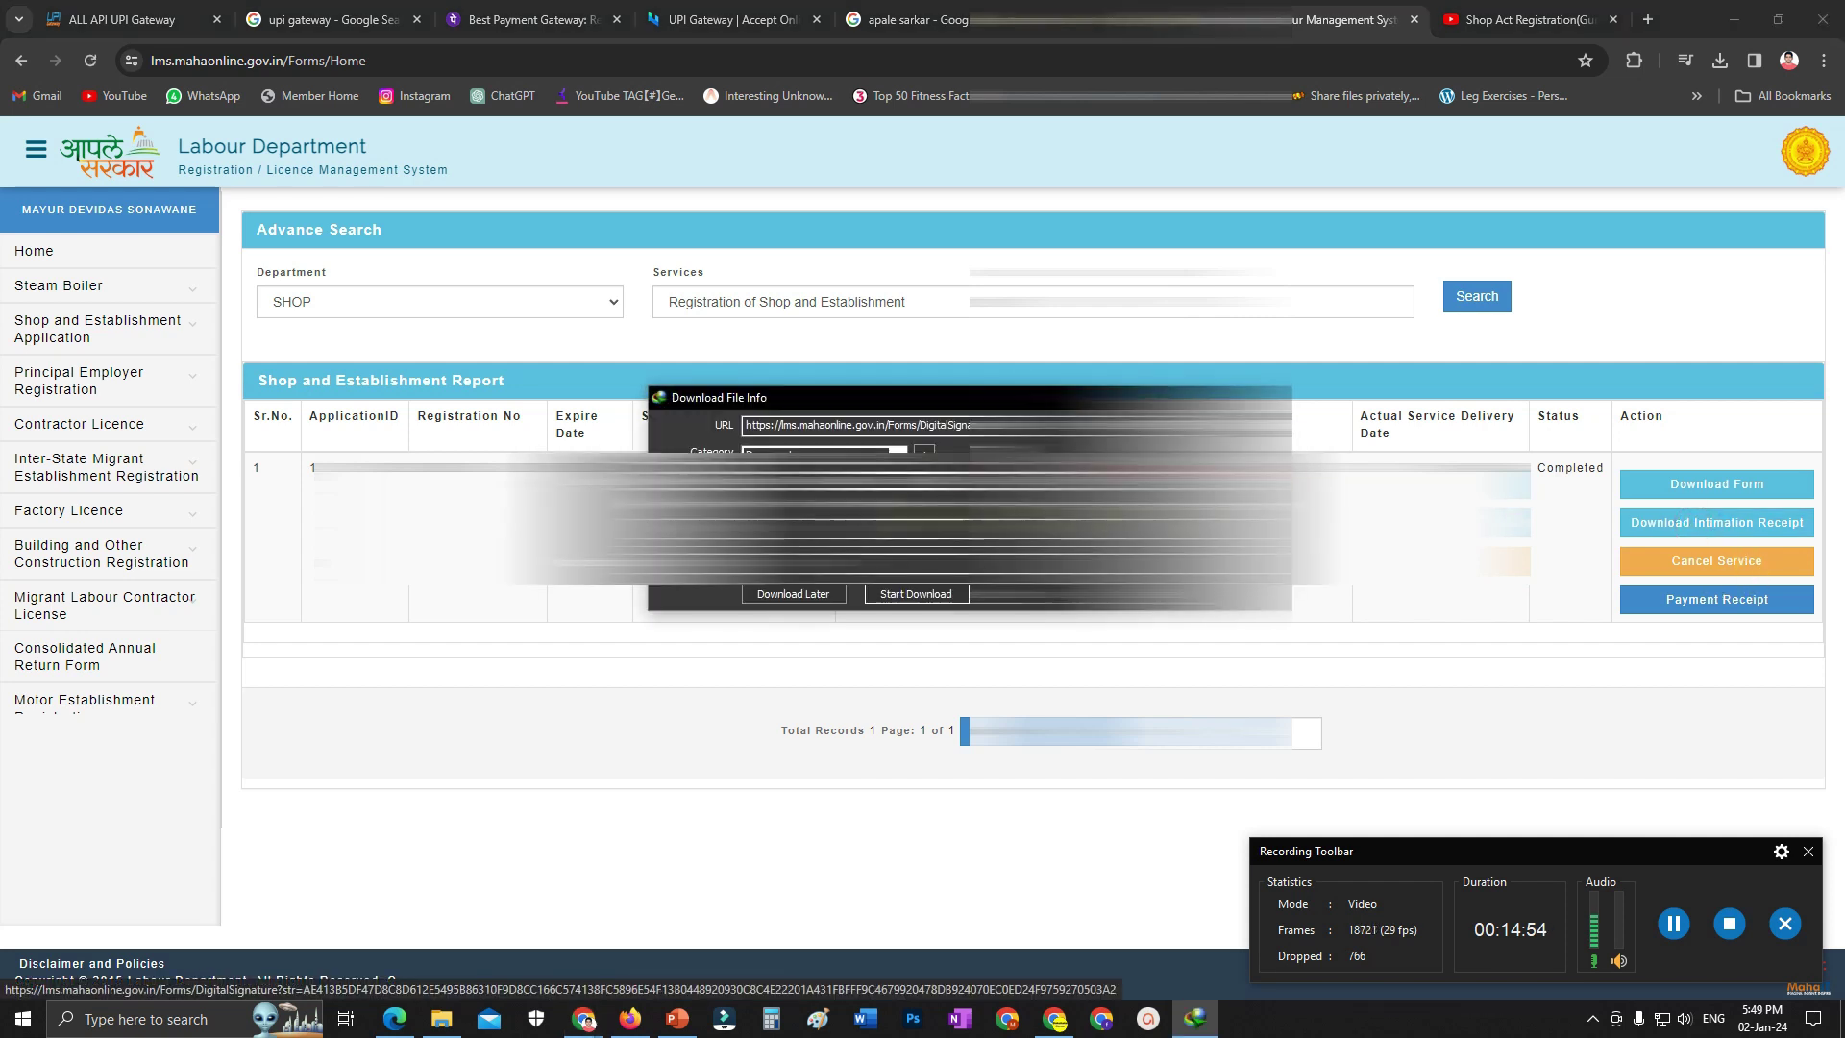
click(916, 593)
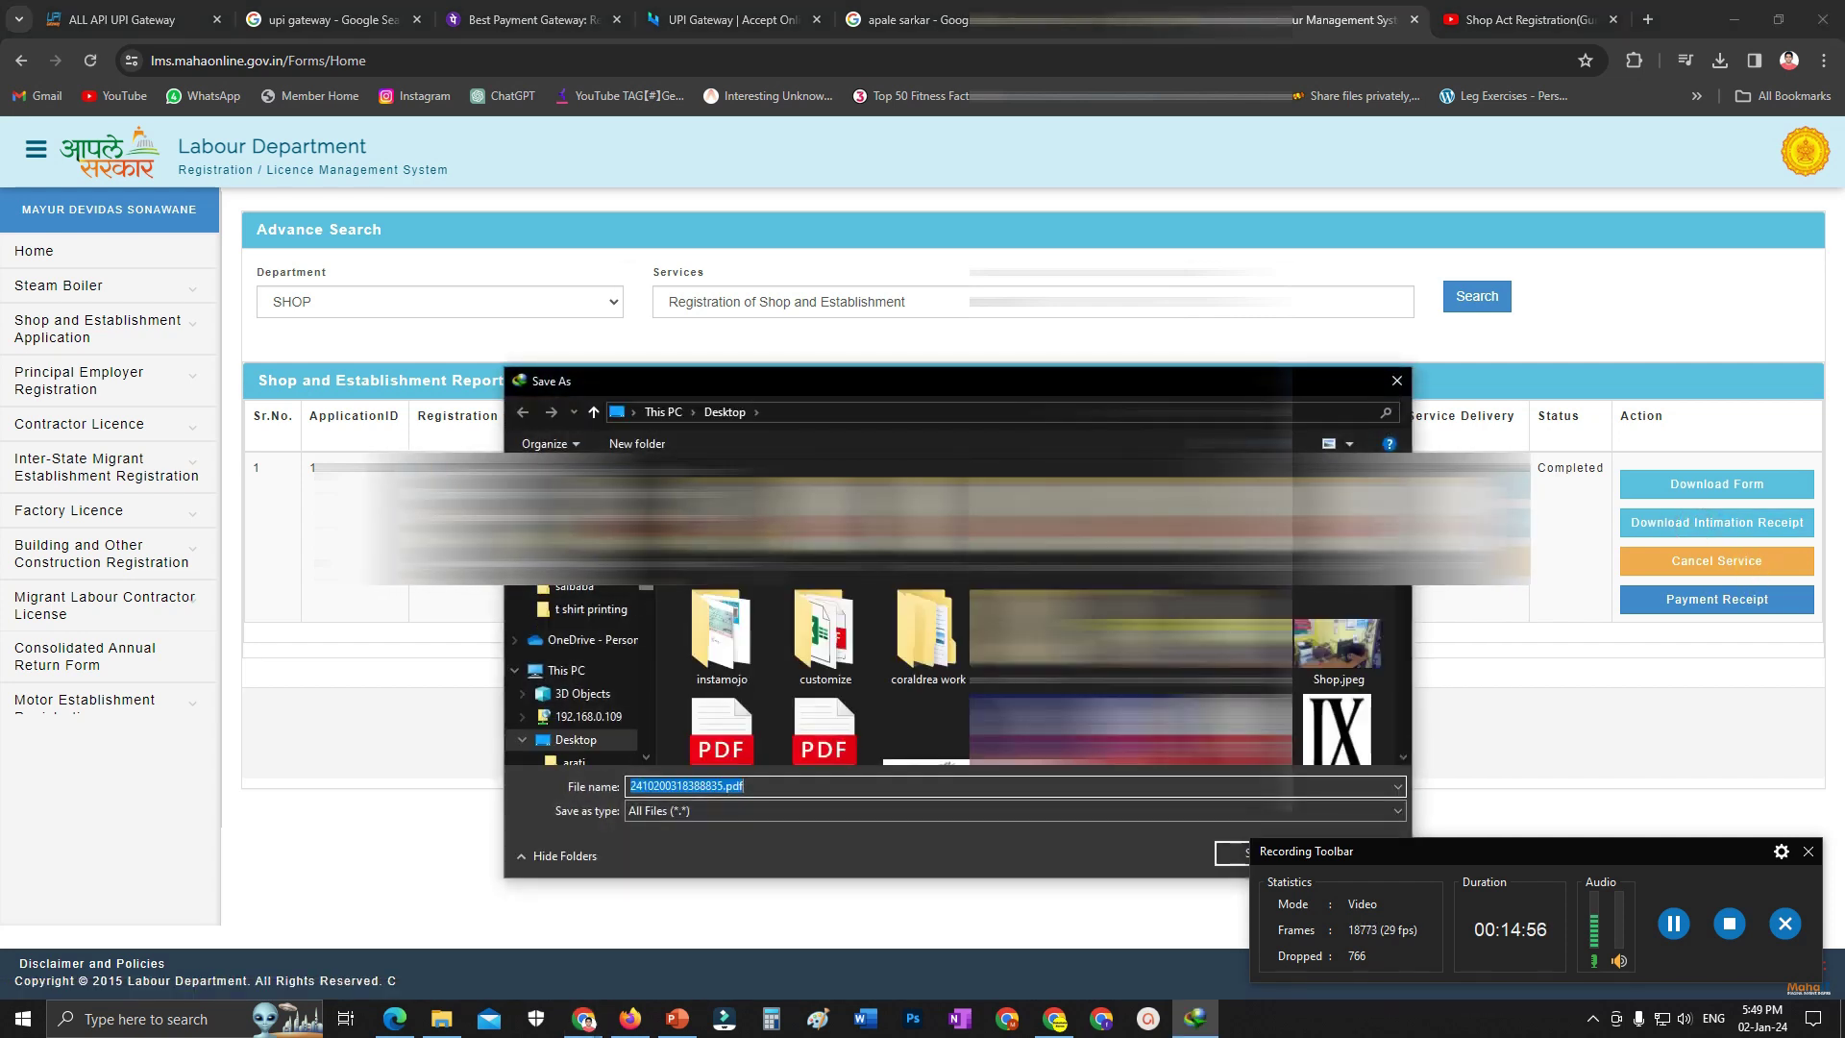
click(845, 786)
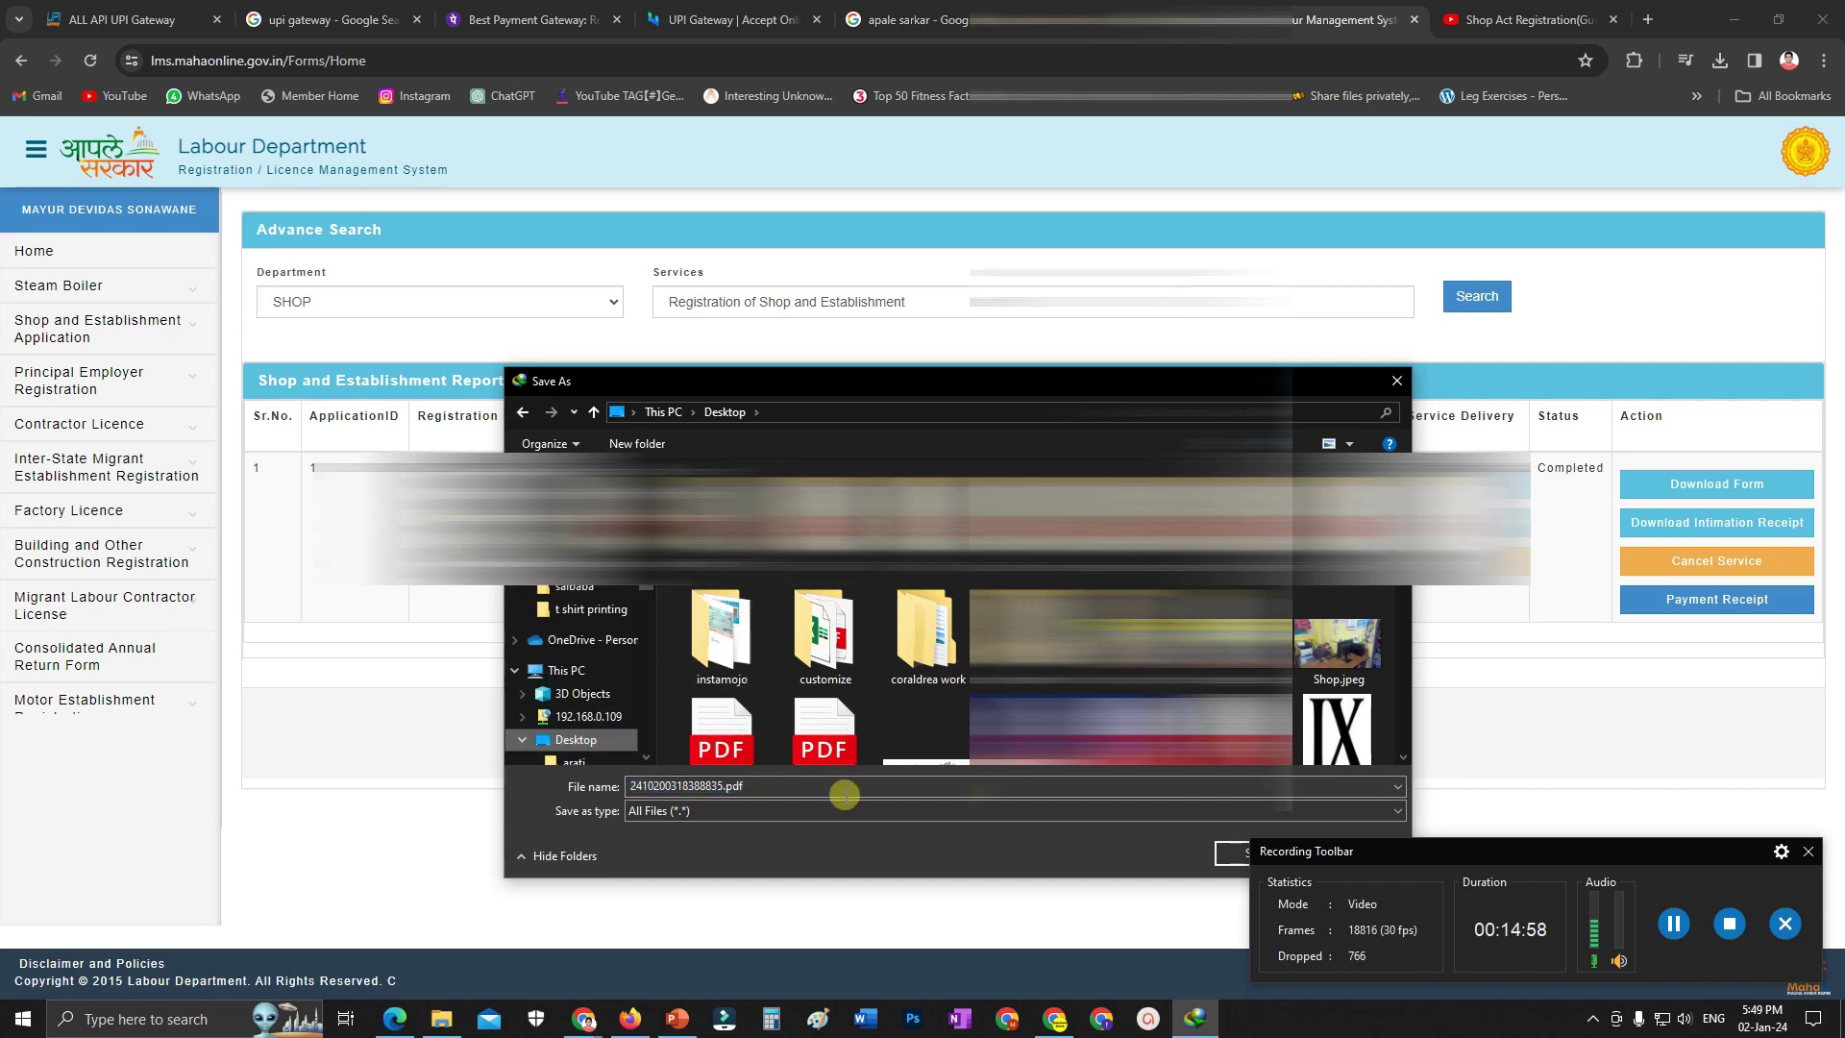
click(1222, 854)
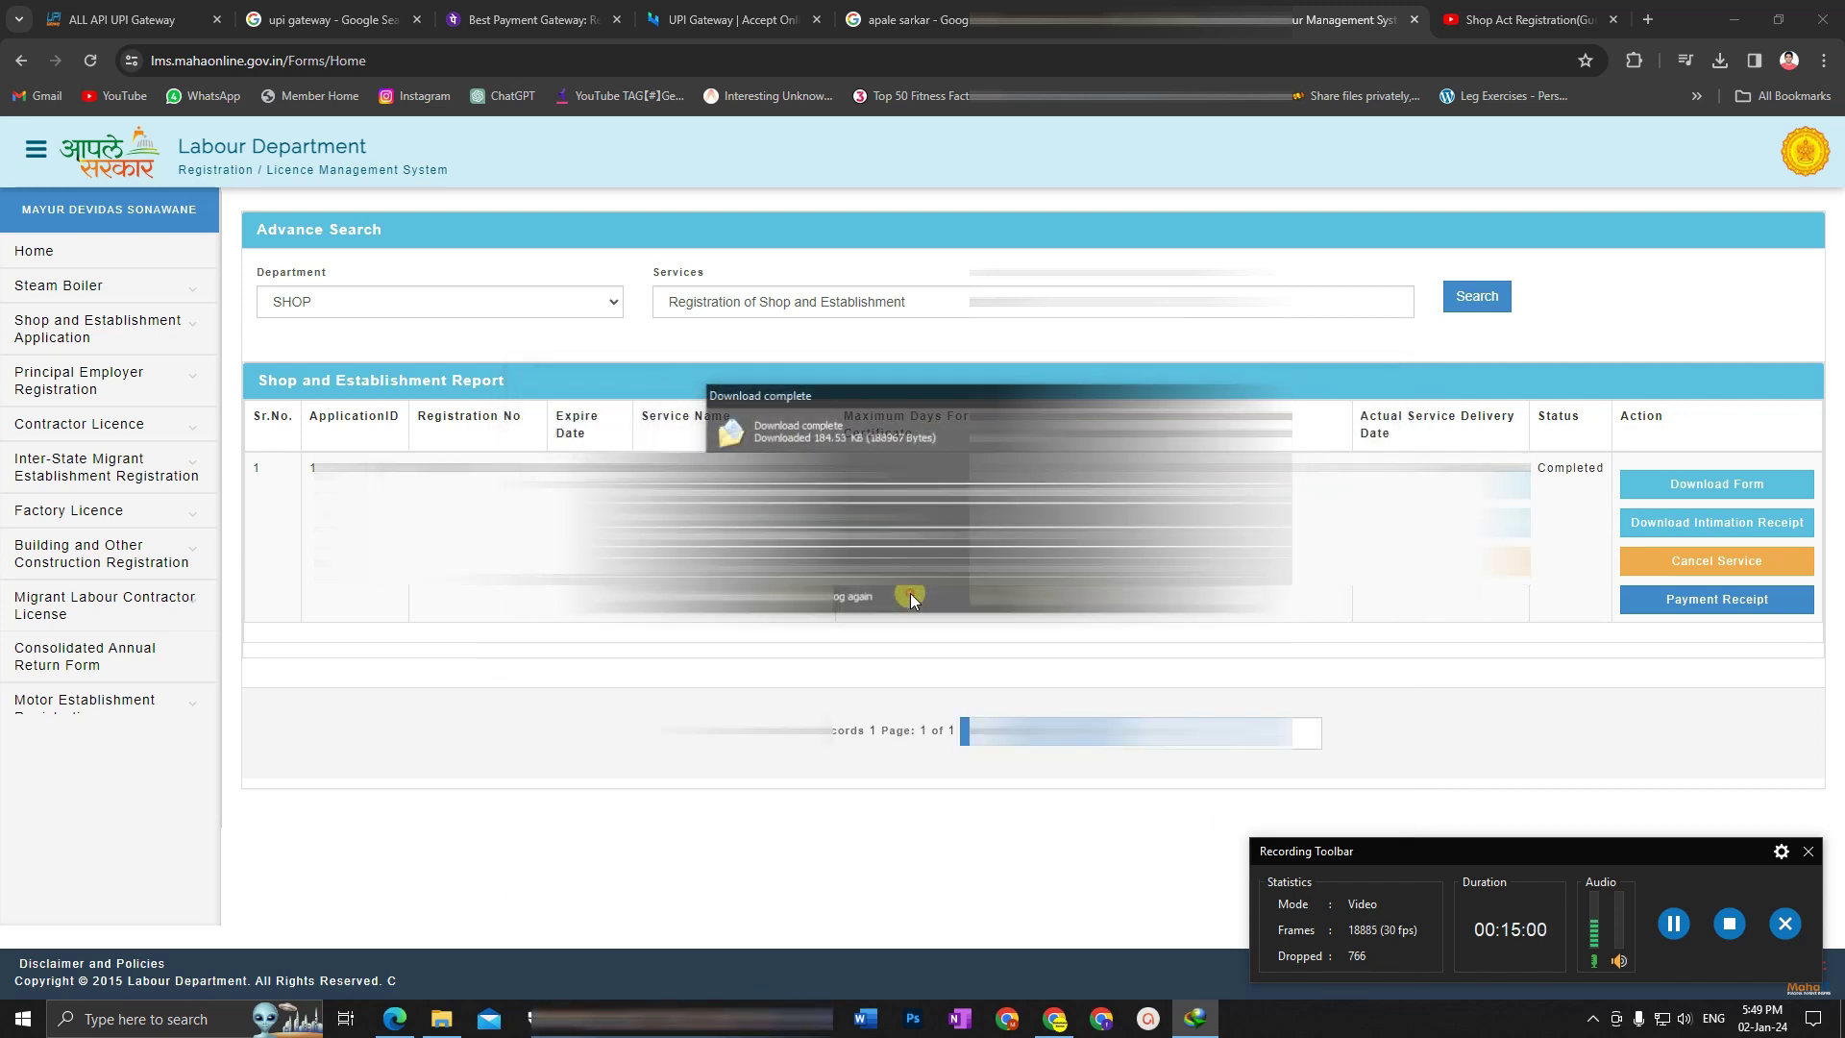
click(909, 592)
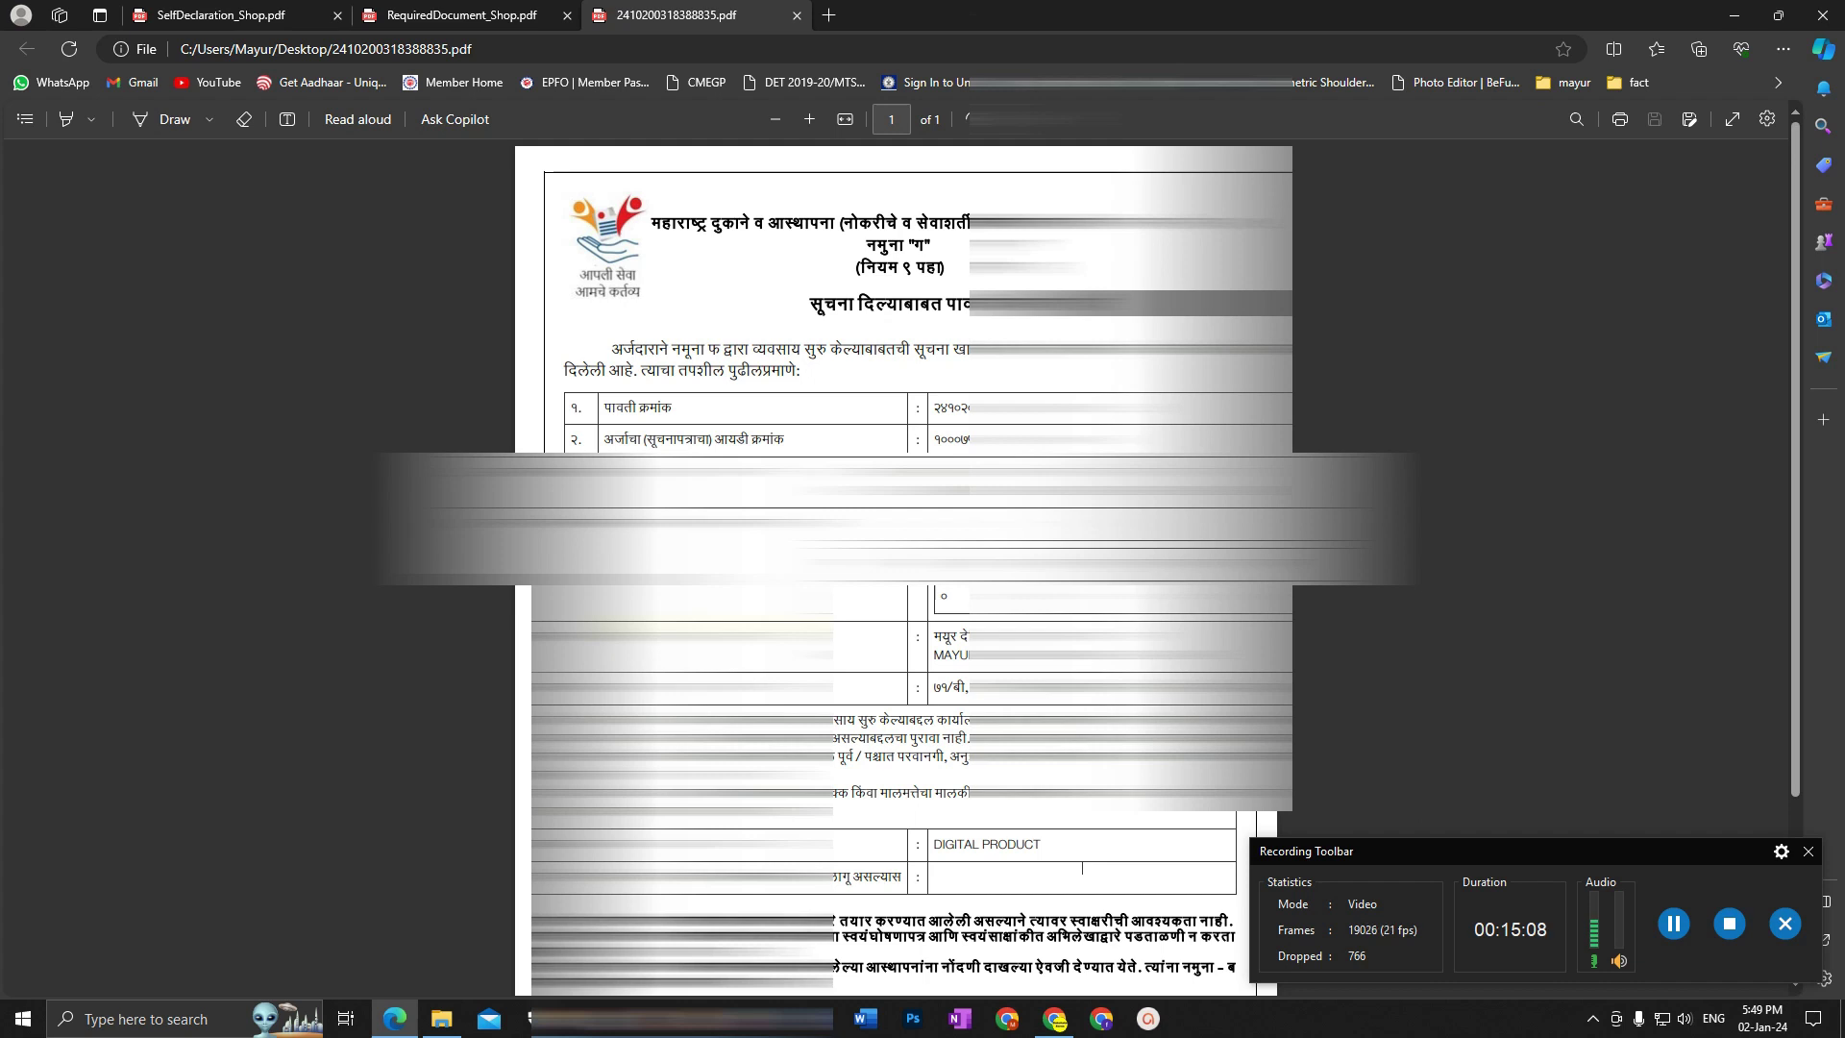
Examine the intimation receipt from its heading to the fee details at the end, and return to the application list in Chrome
scroll(1082, 868, down, 3)
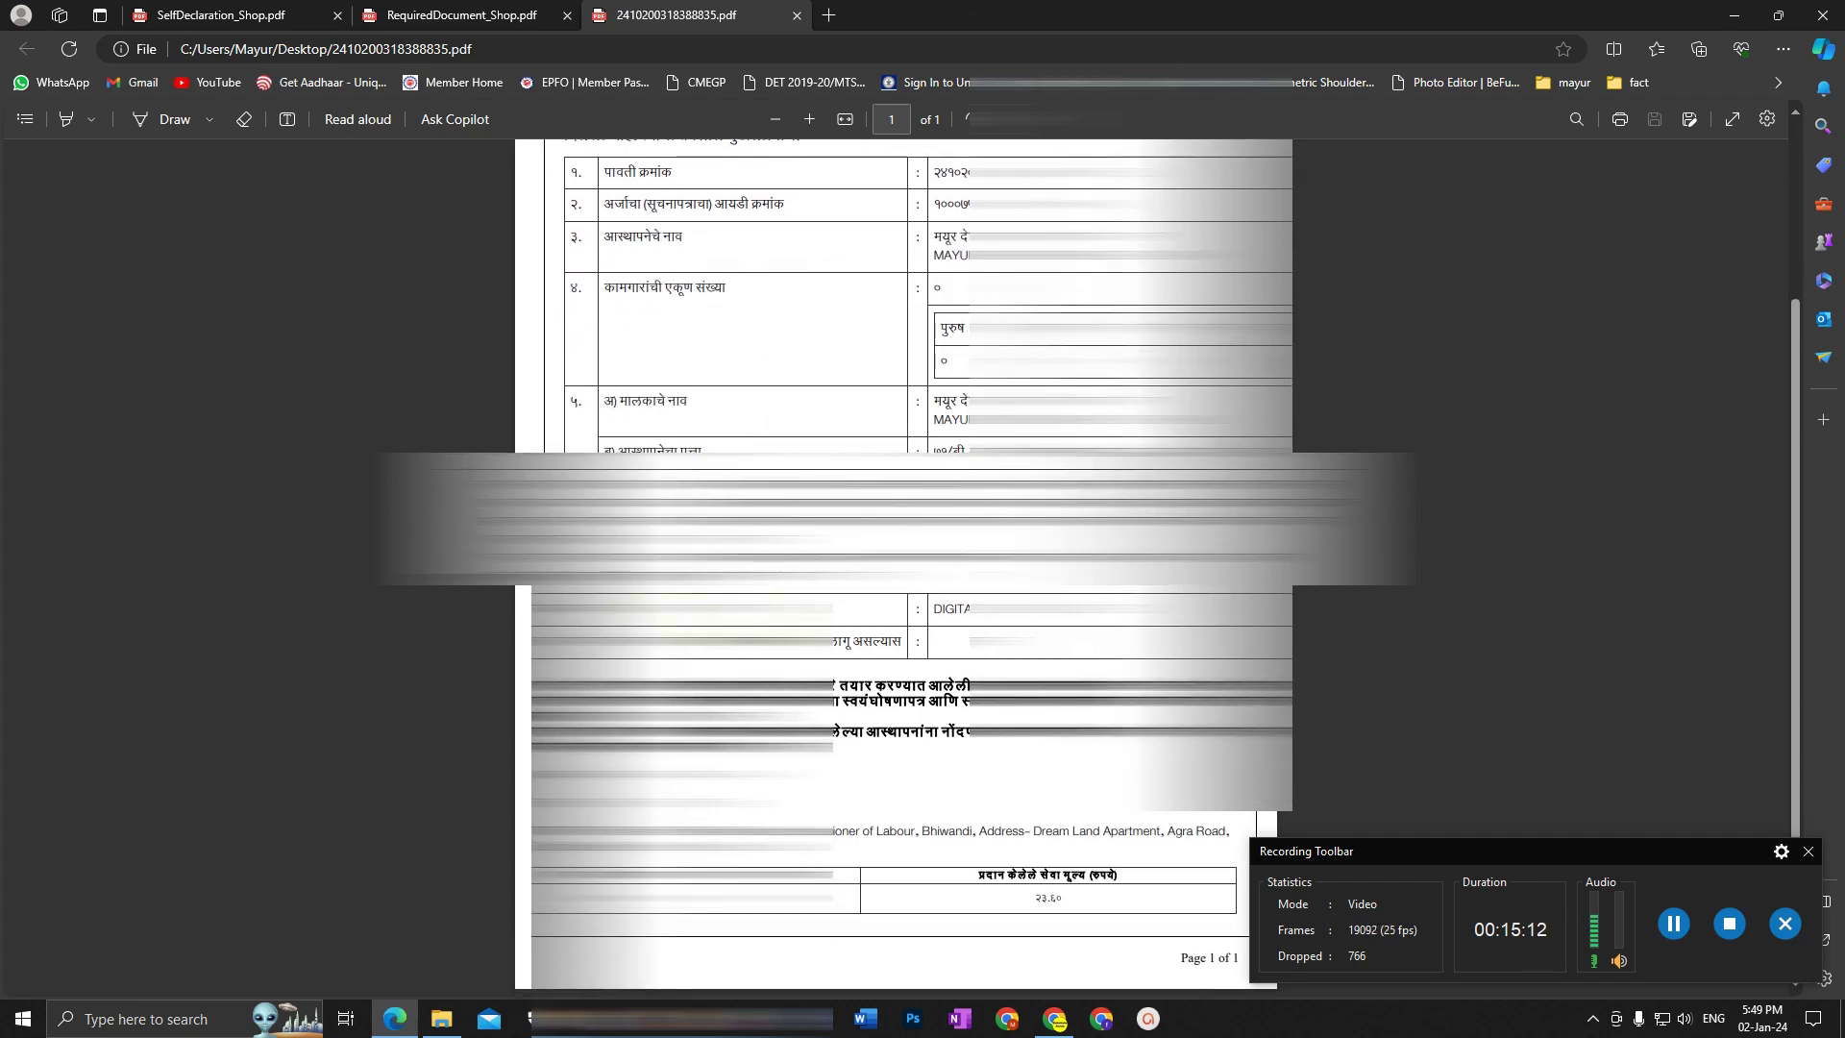
scroll(1082, 868, up, 3)
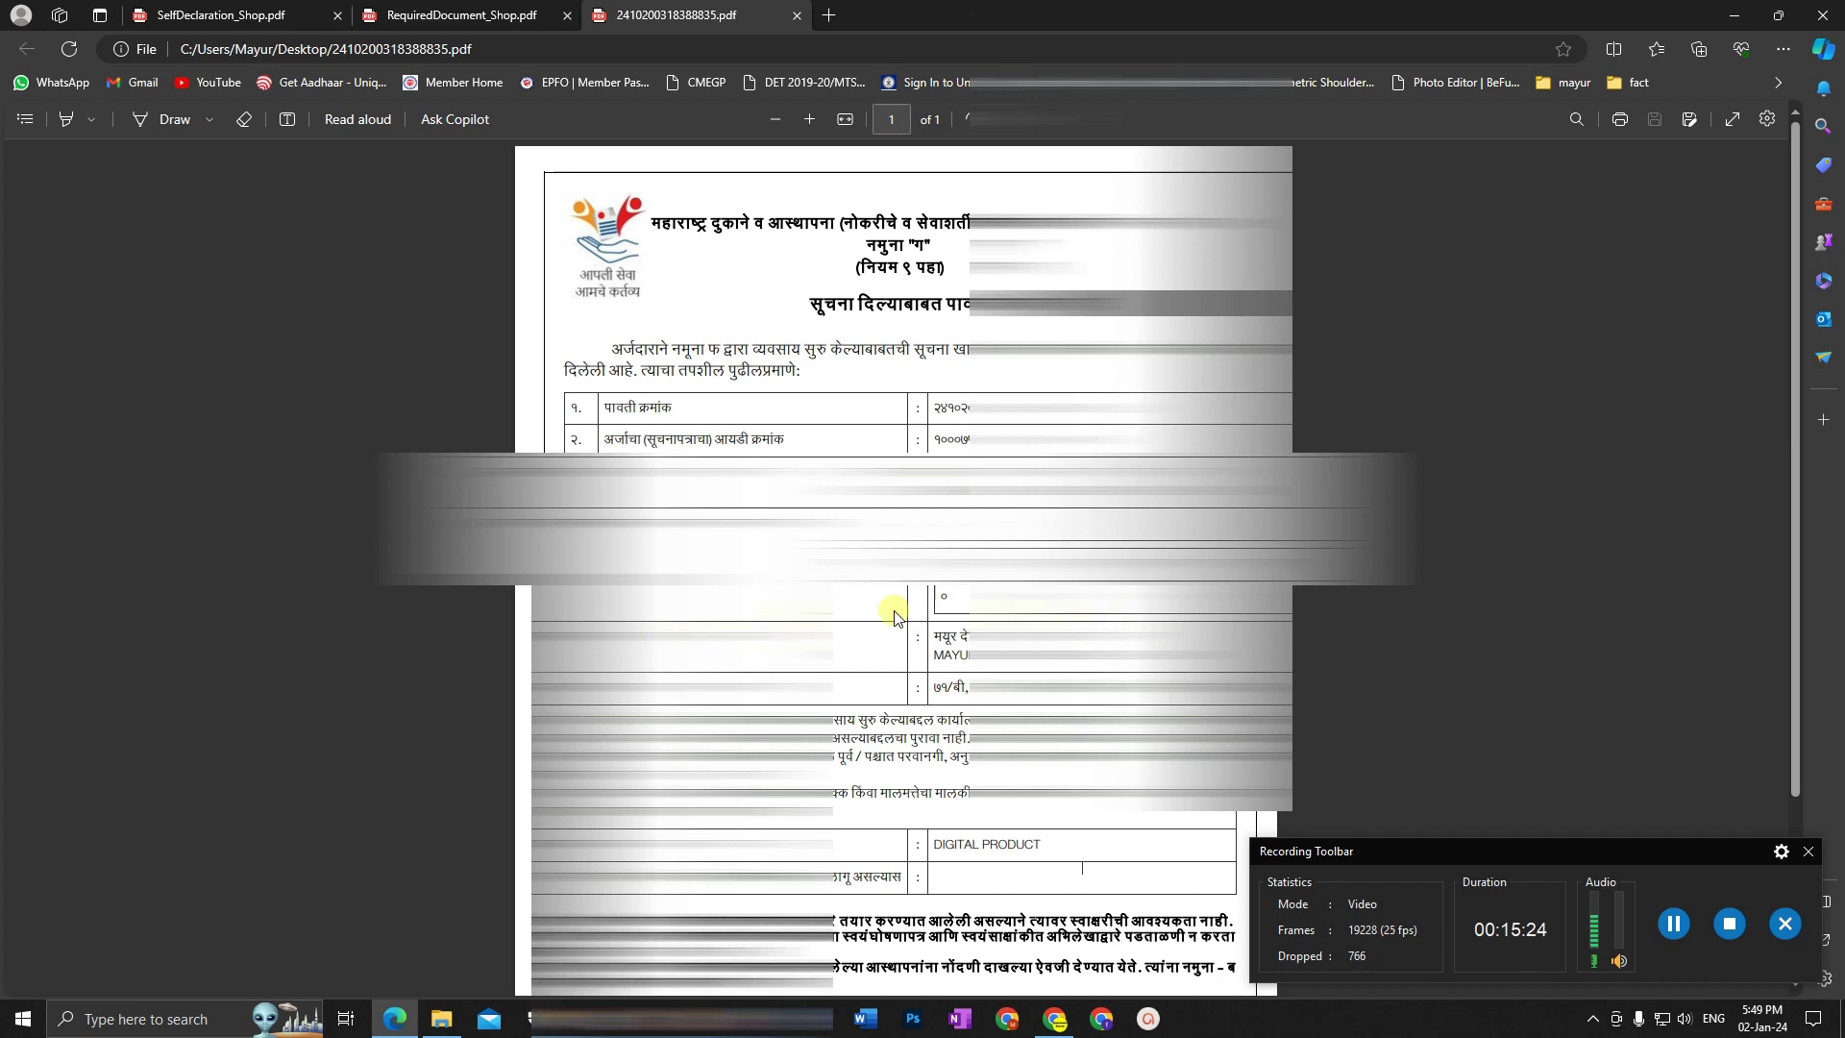
scroll(913, 607, down, 5)
scroll(939, 610, up, 5)
scroll(942, 618, down, 4)
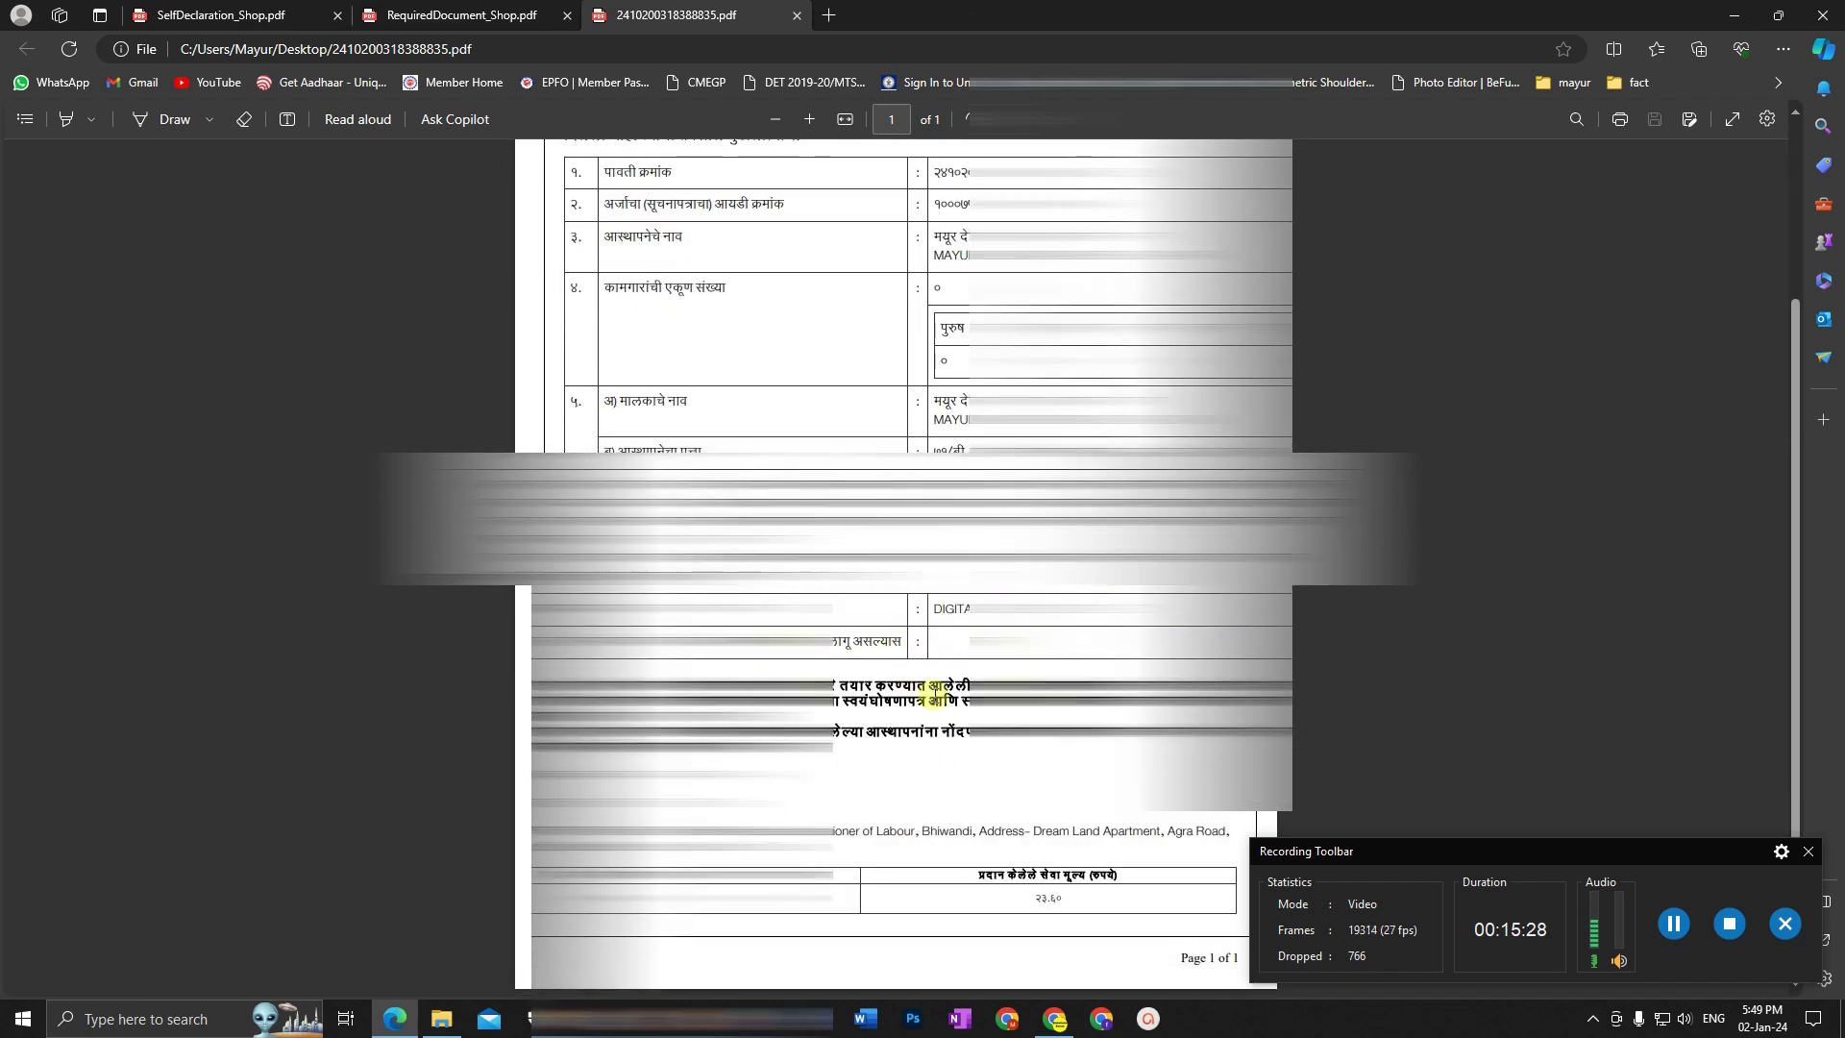
scroll(952, 733, up, 3)
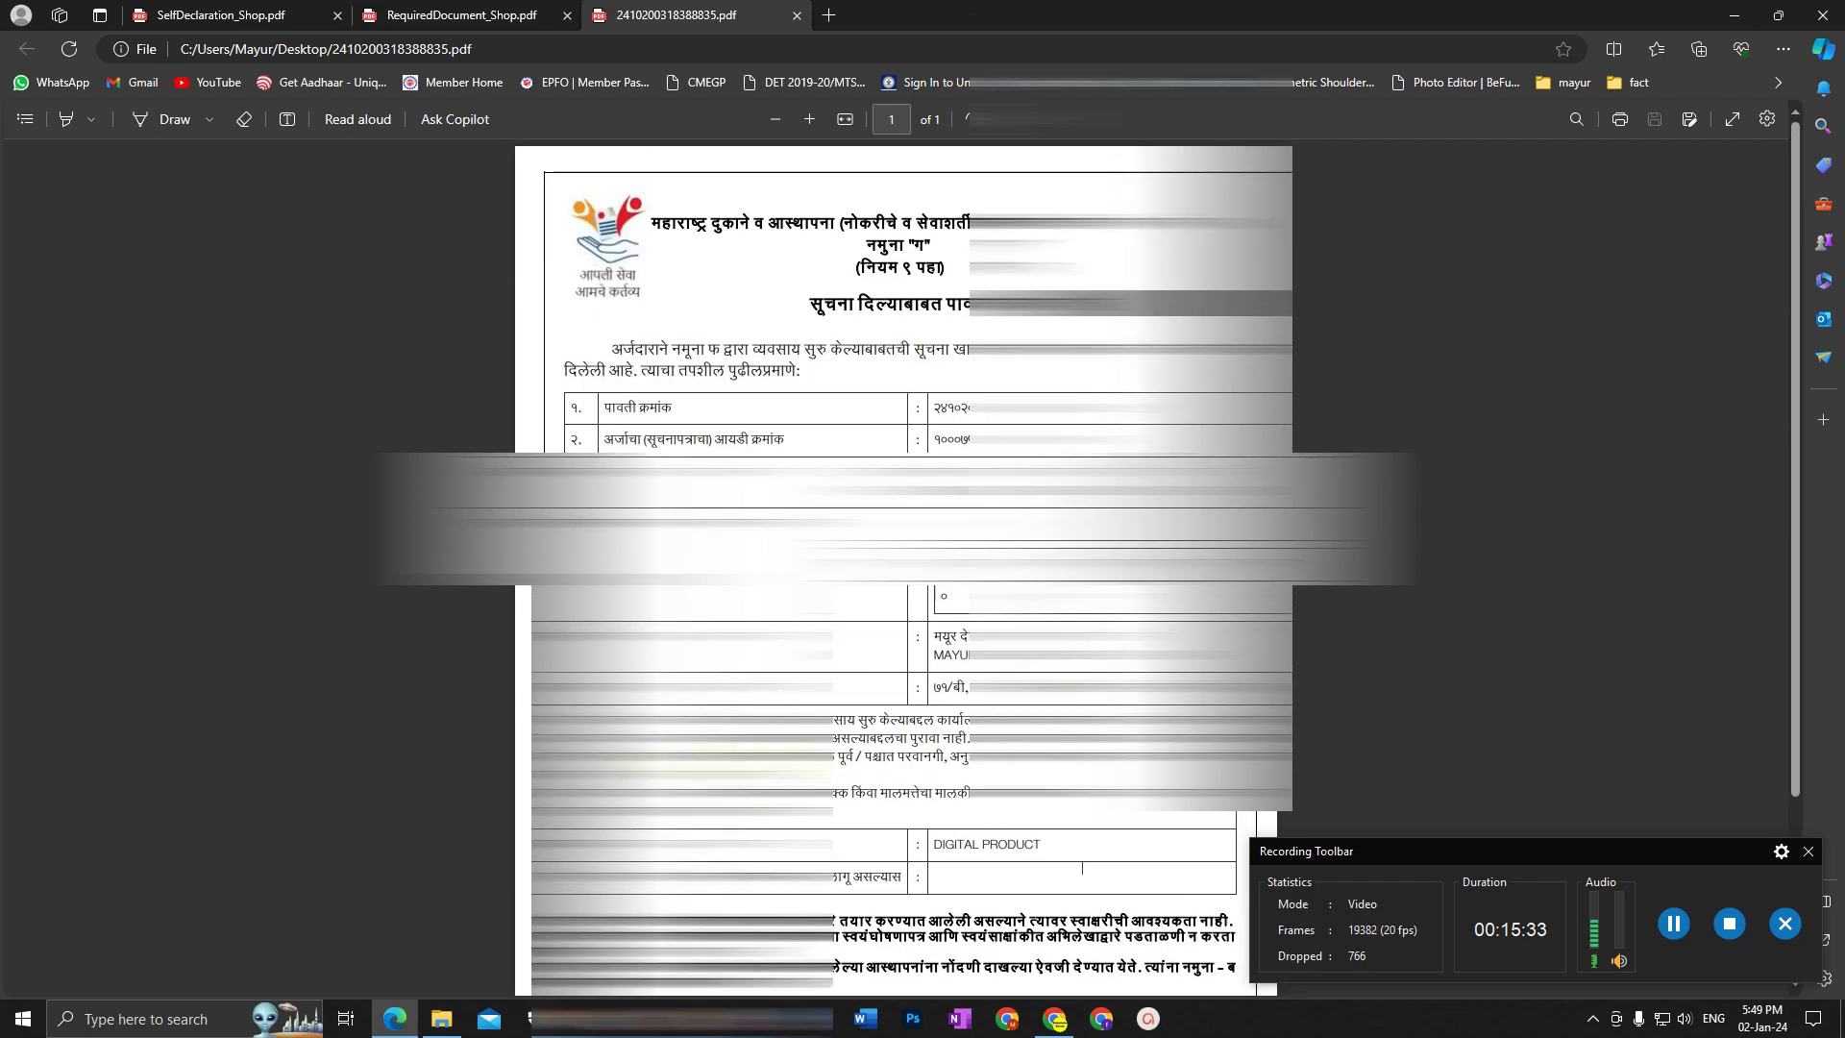
scroll(1082, 868, down, 2)
scroll(1082, 868, up, 2)
scroll(1082, 868, down, 2)
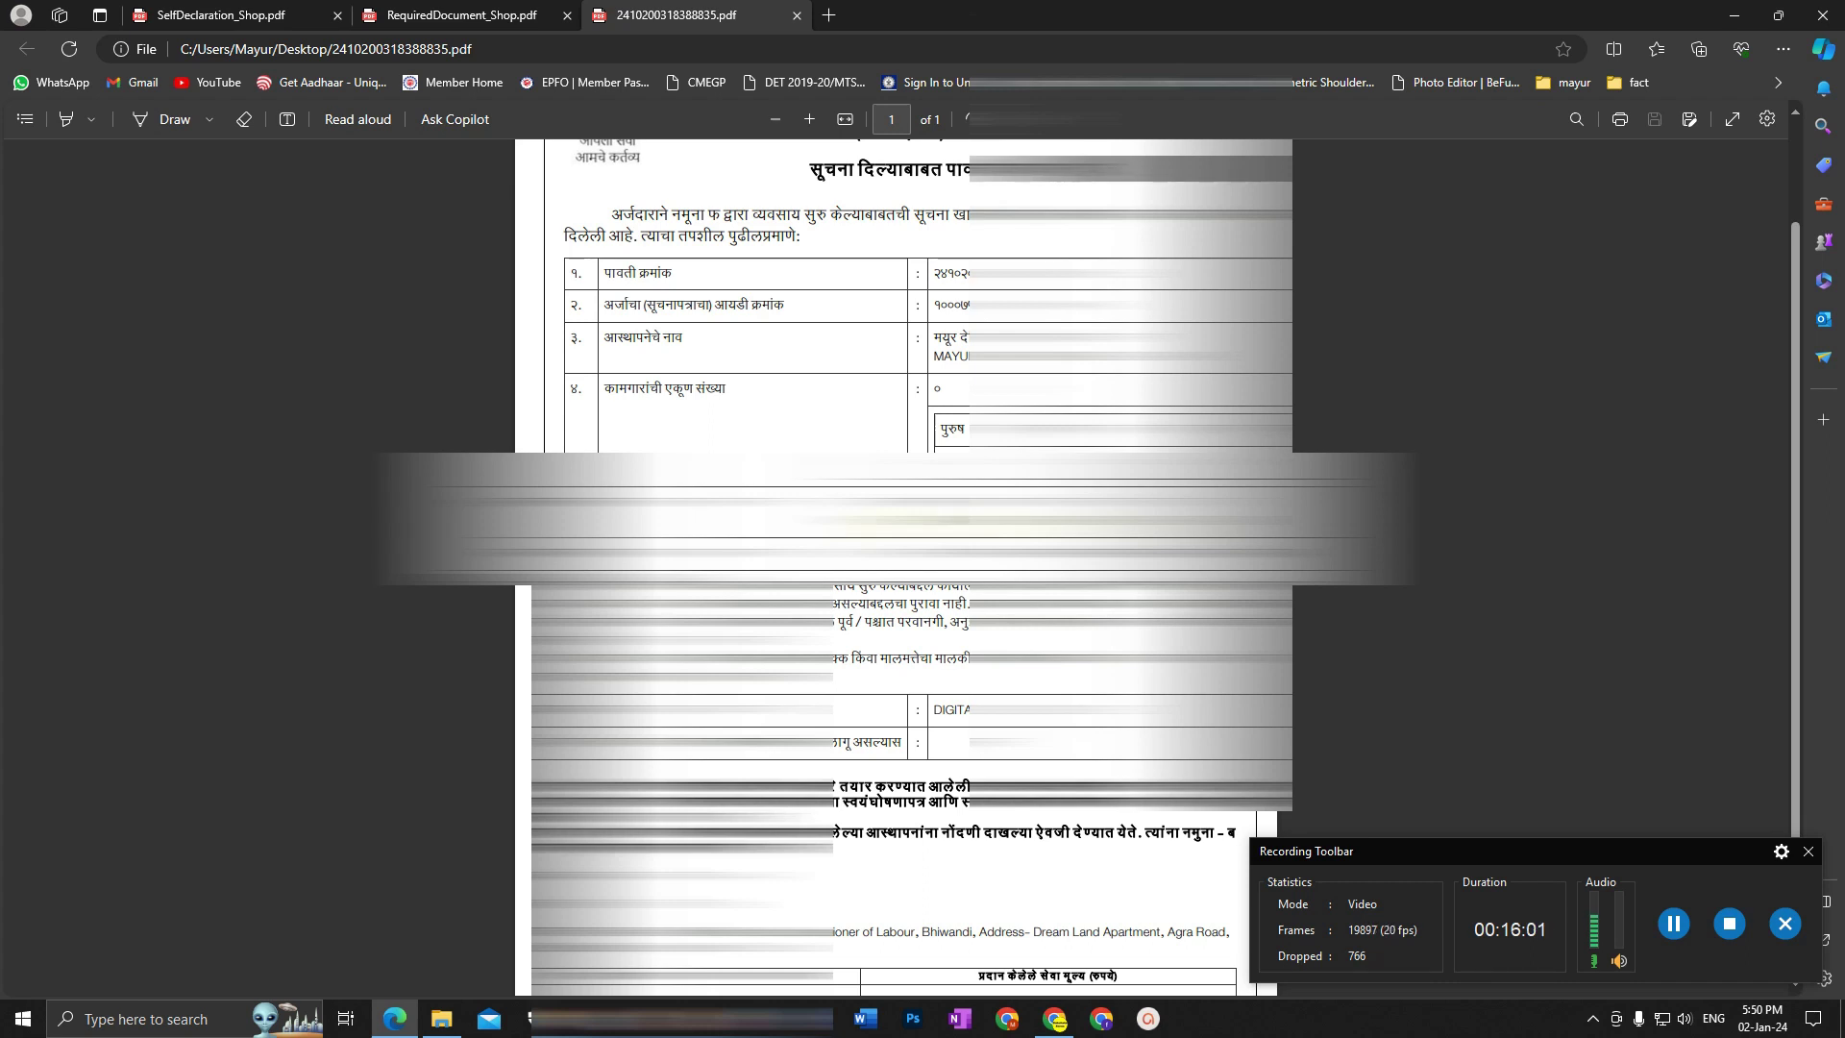
scroll(939, 613, down, 1)
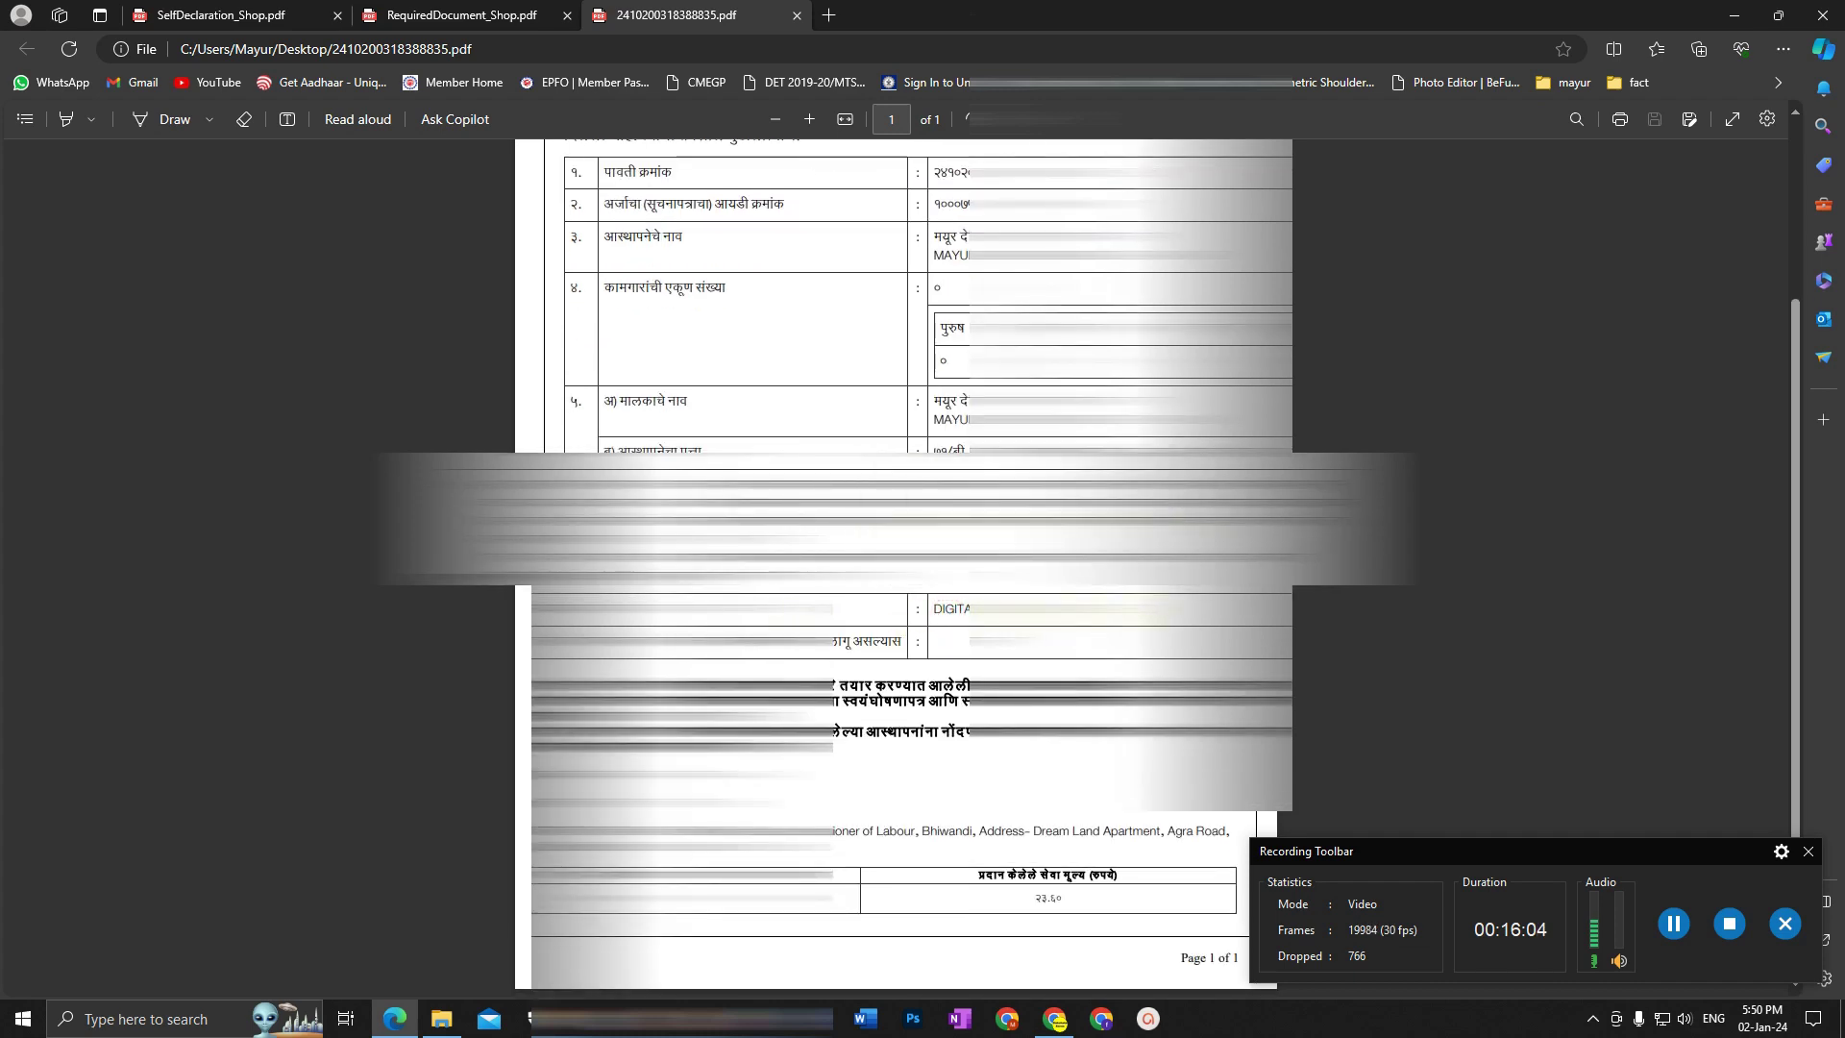
scroll(954, 652, up, 2)
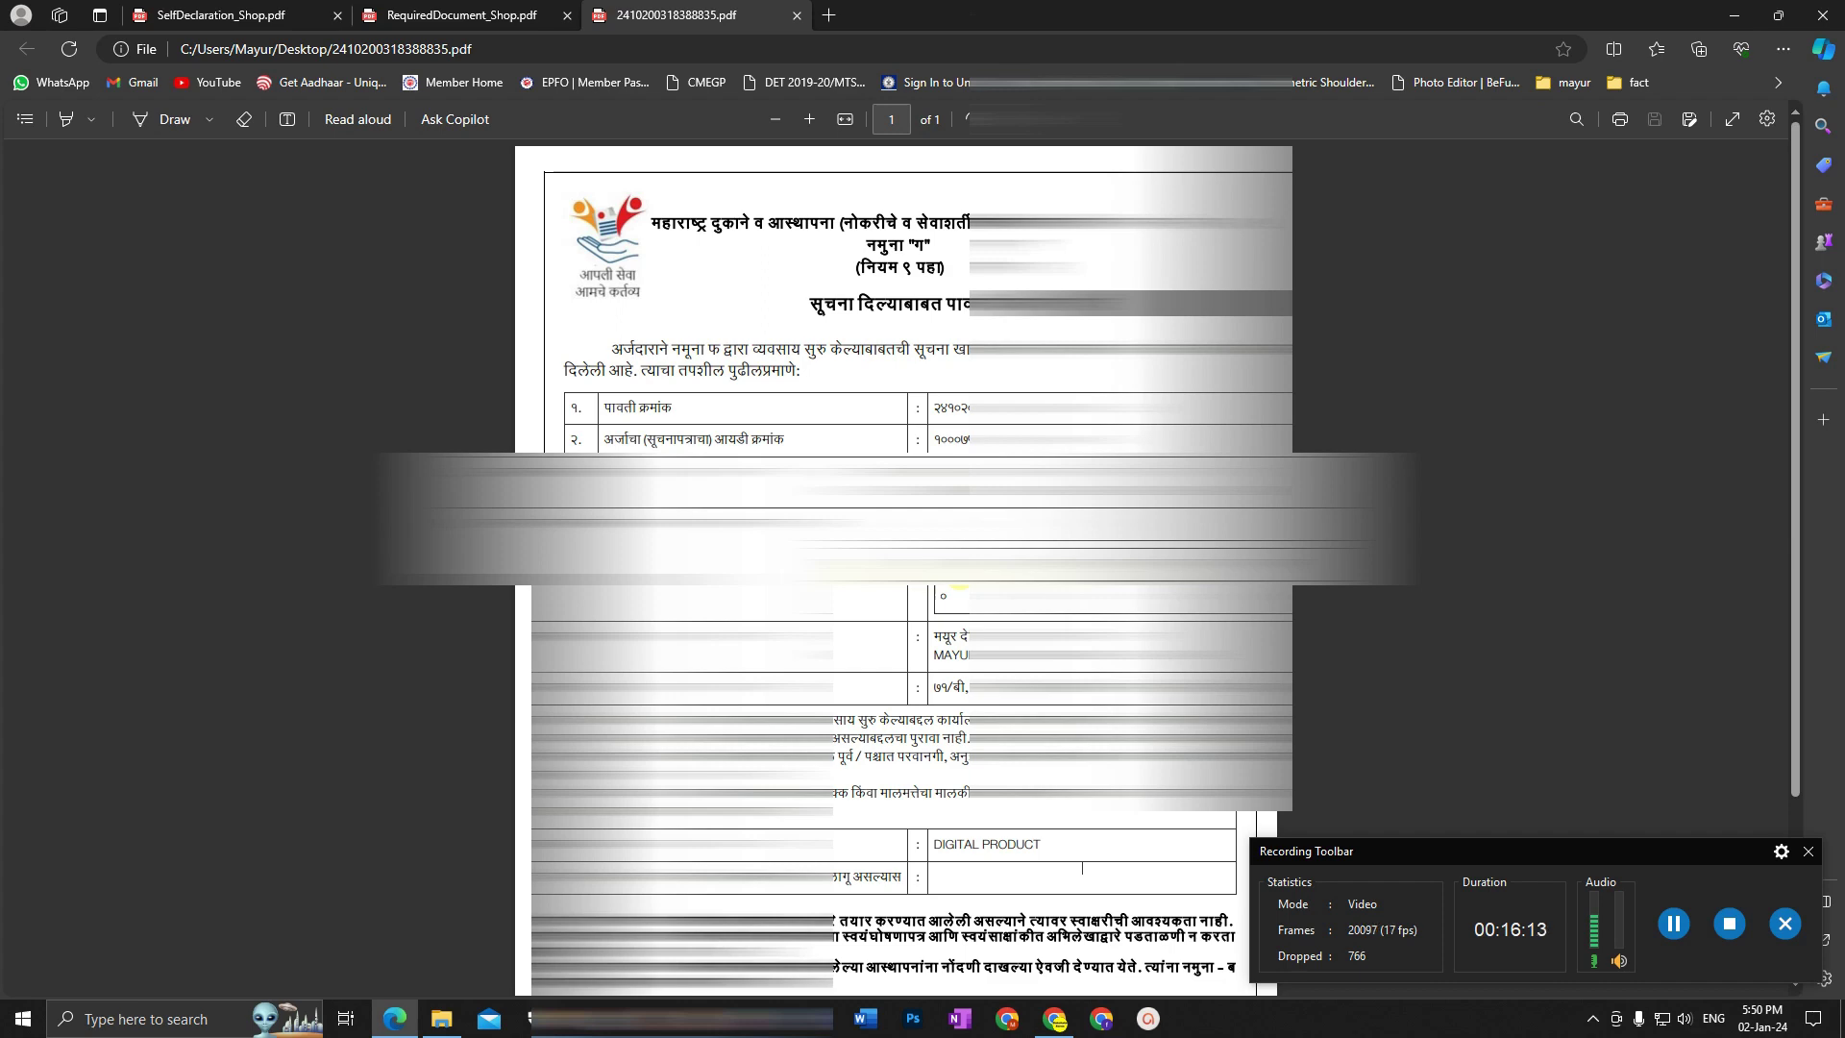
scroll(865, 673, down, 3)
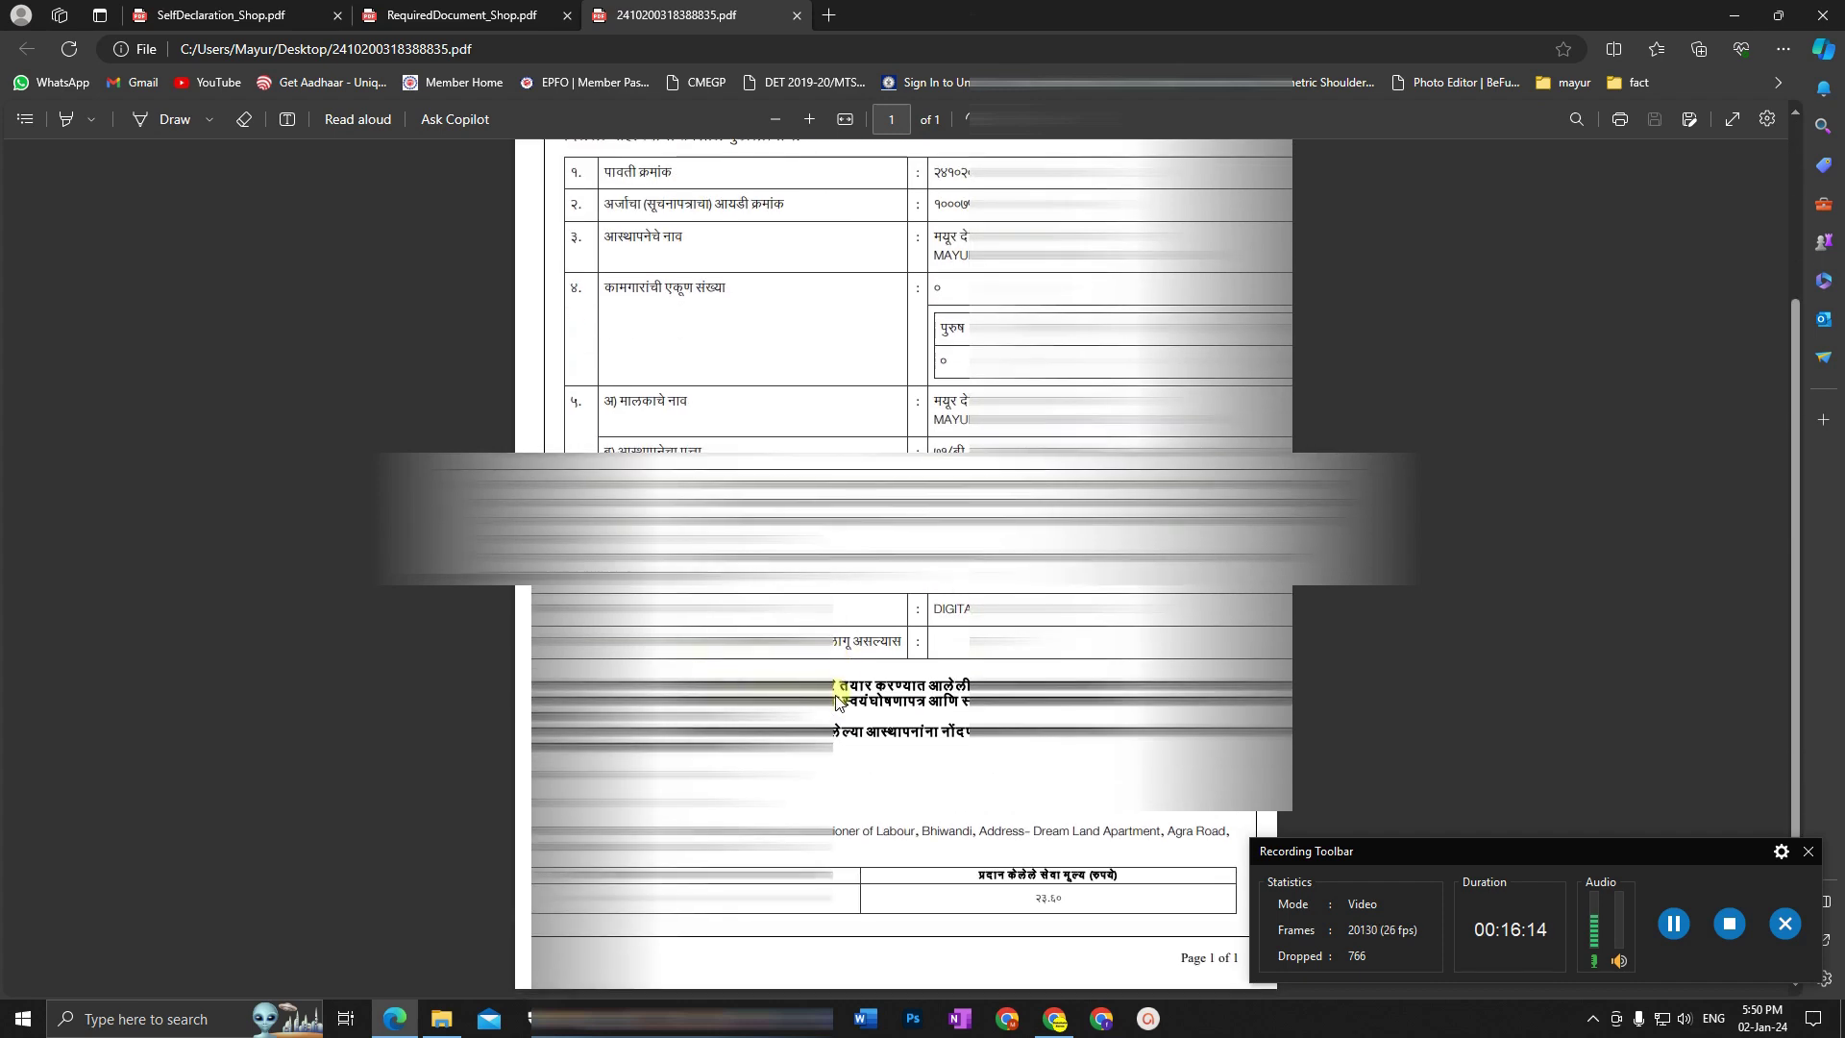
scroll(846, 594, up, 3)
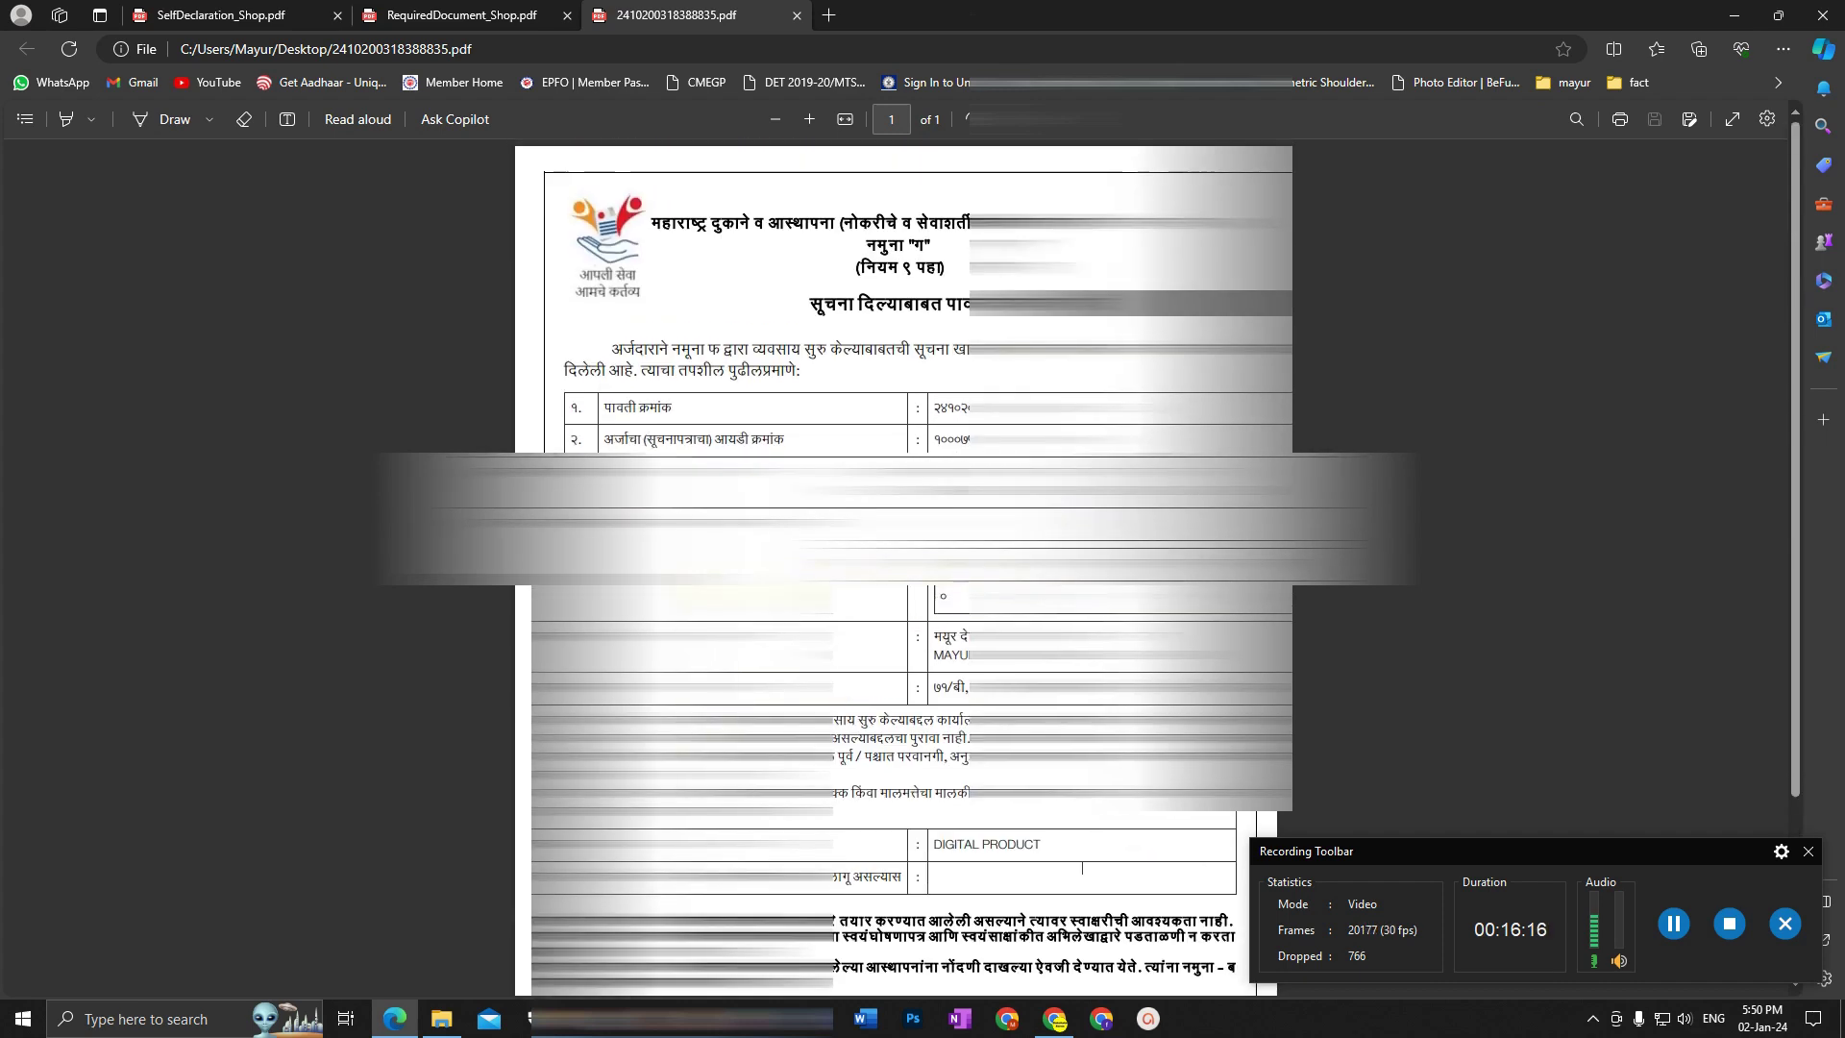
scroll(620, 307, down, 3)
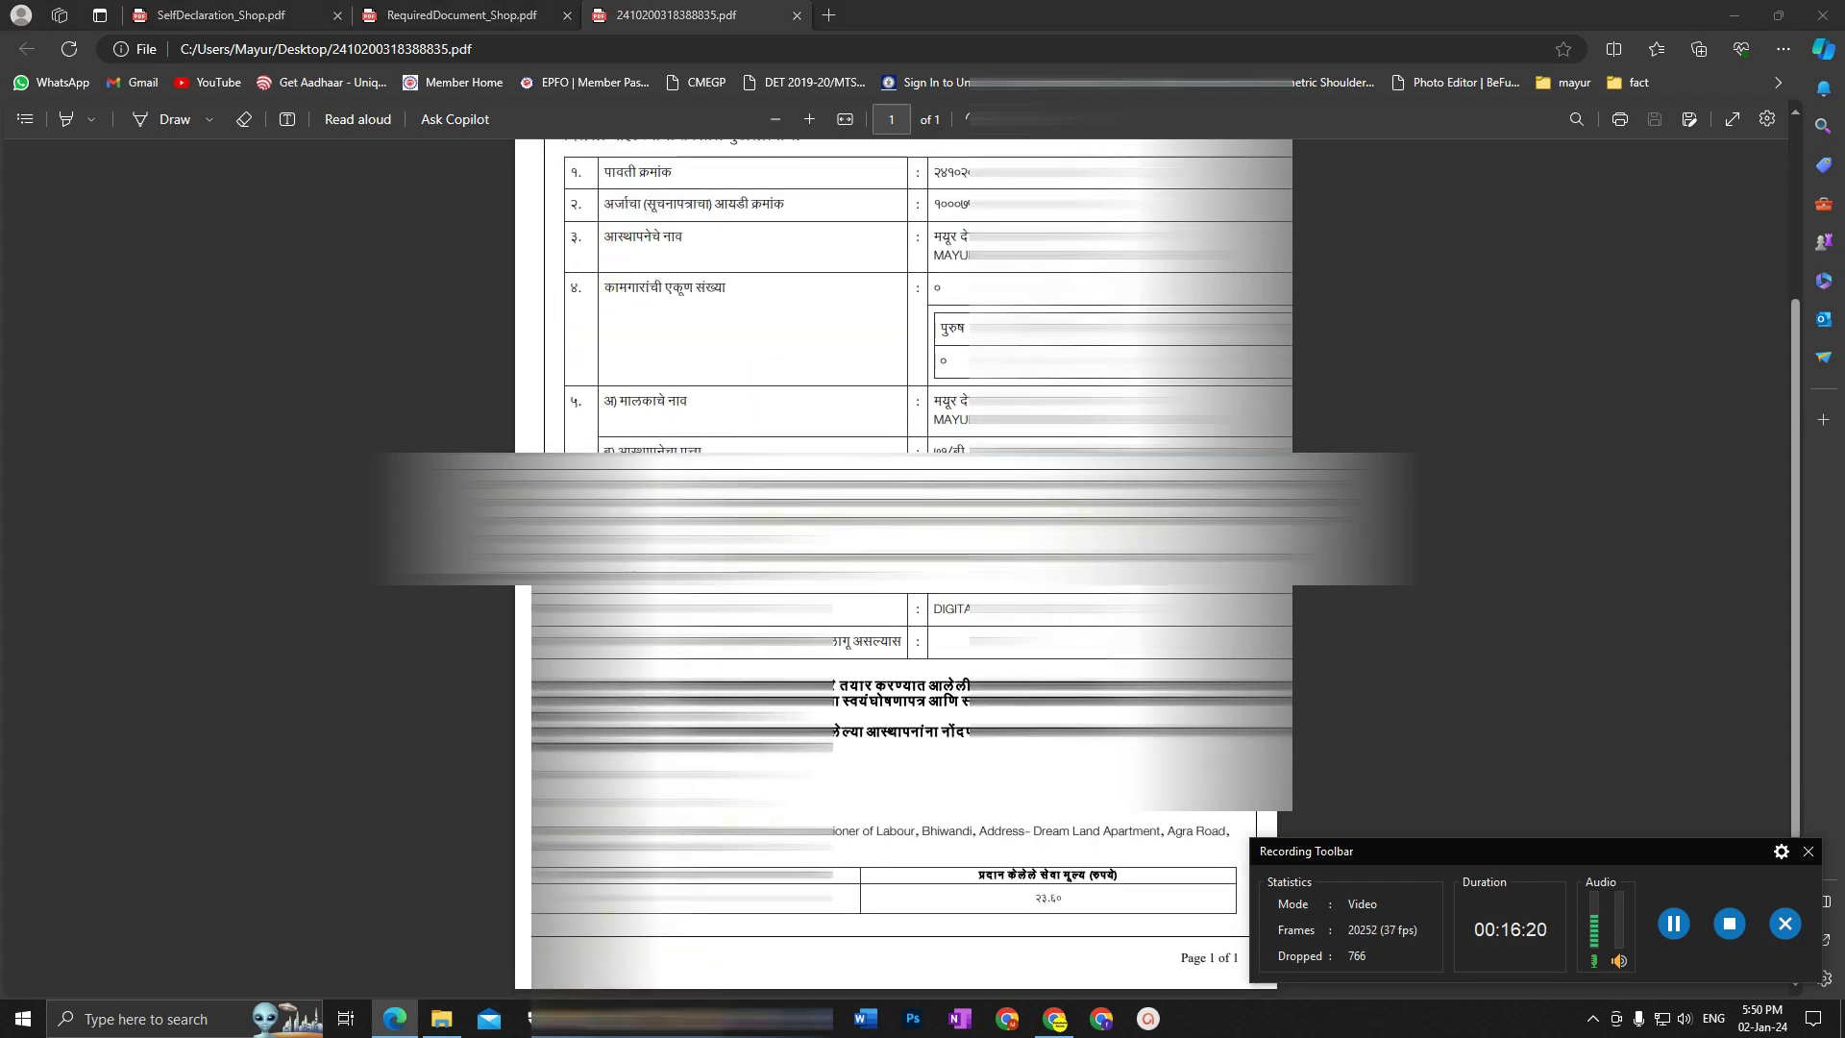
key(alt+Tab)
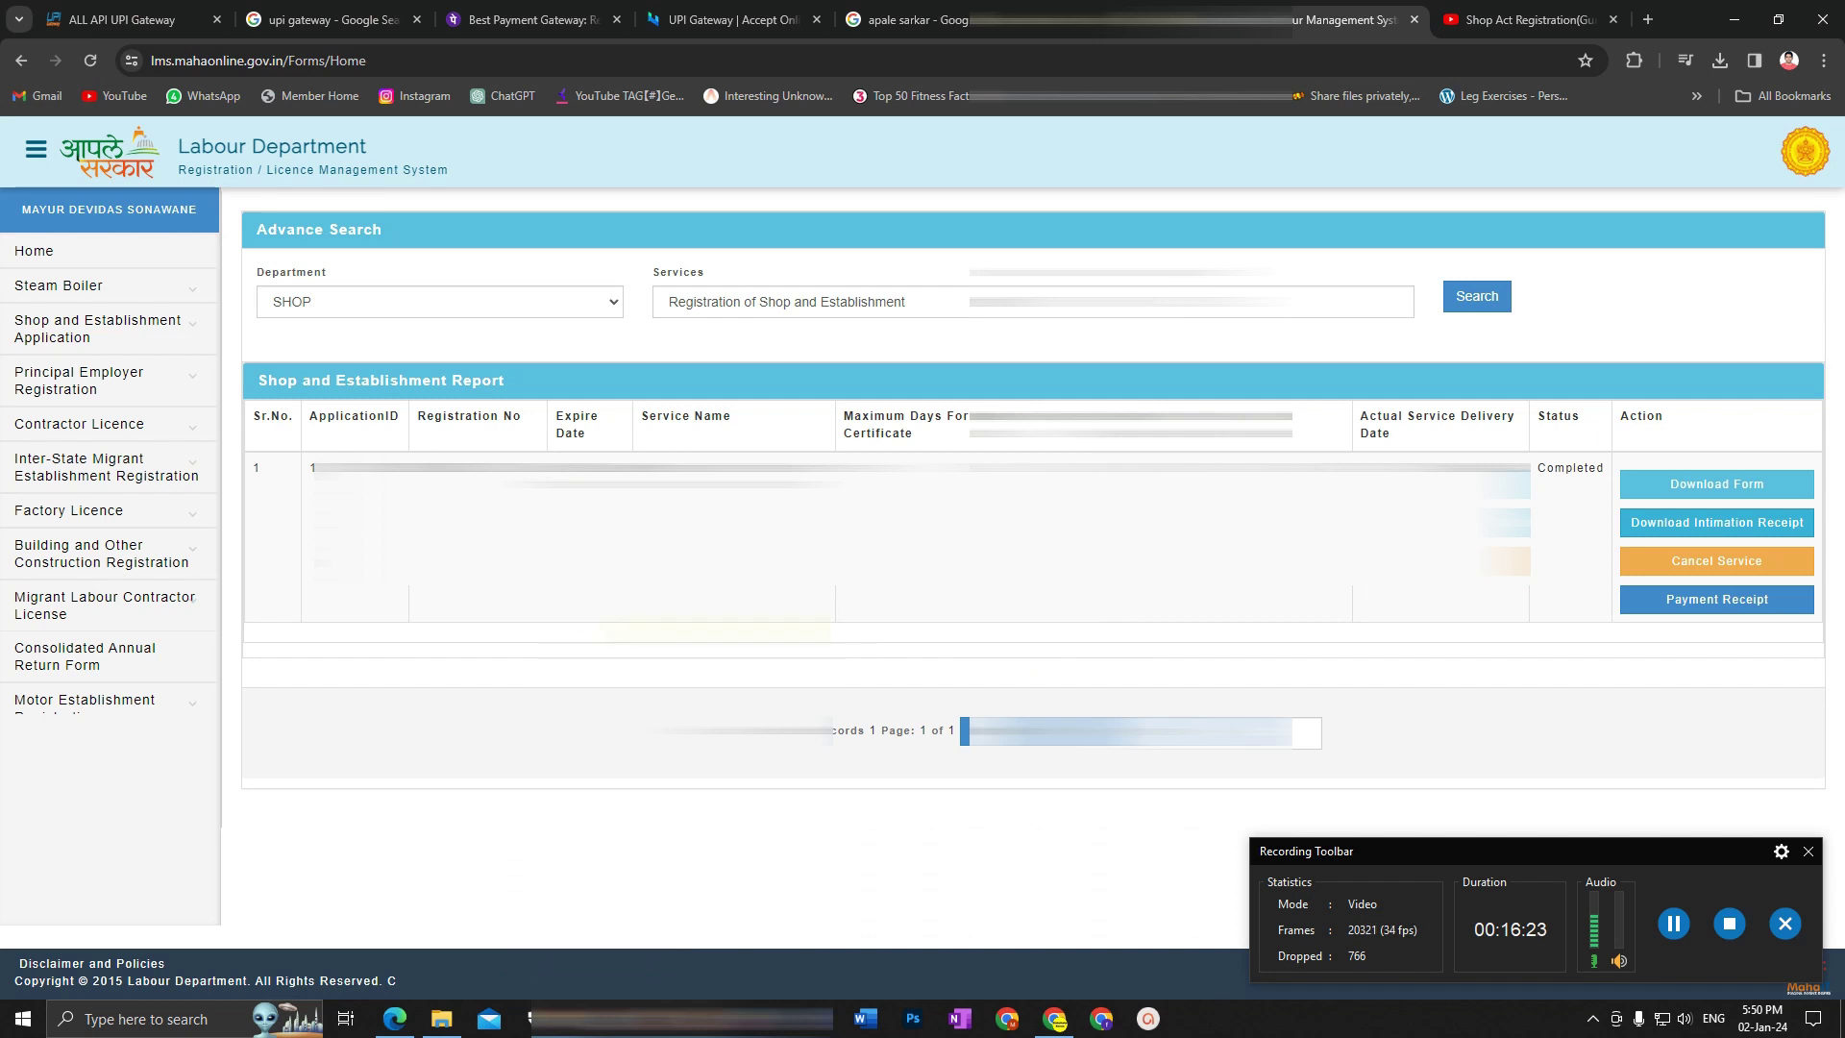